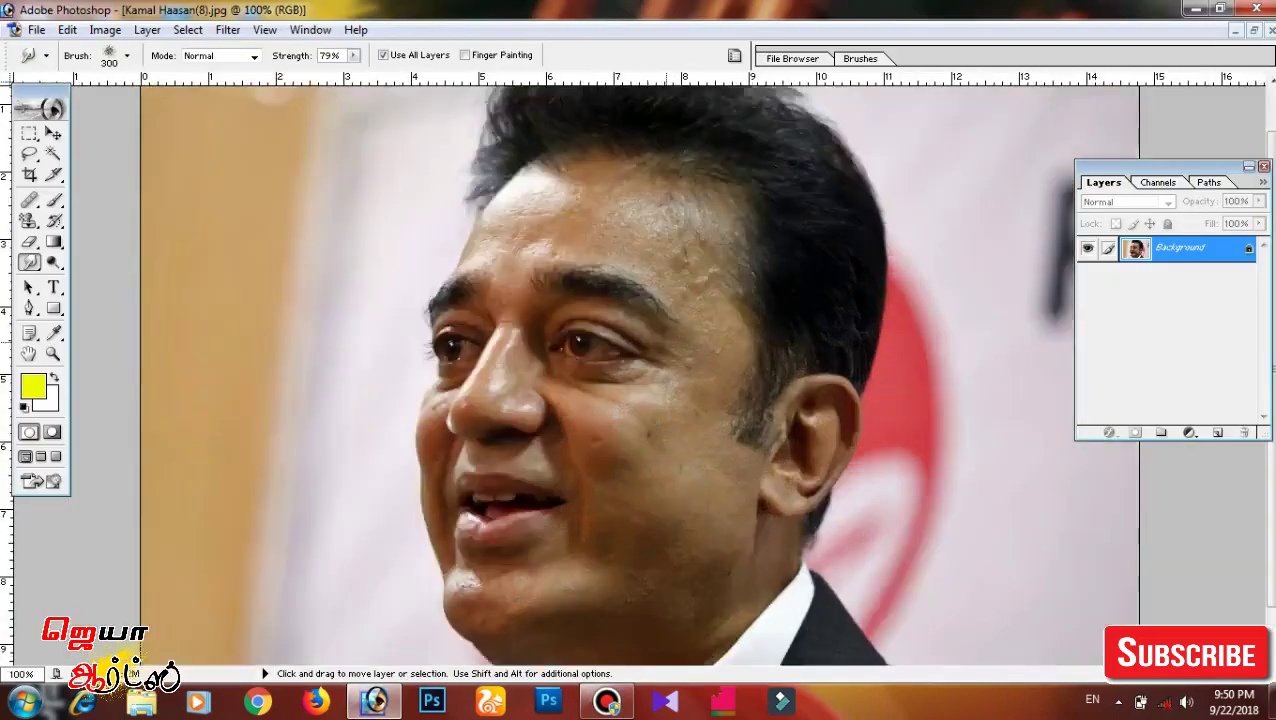
Shrink the Smudge brush to 9 px and zoom to 300% on the eye and cheek.
key(bracketleft)
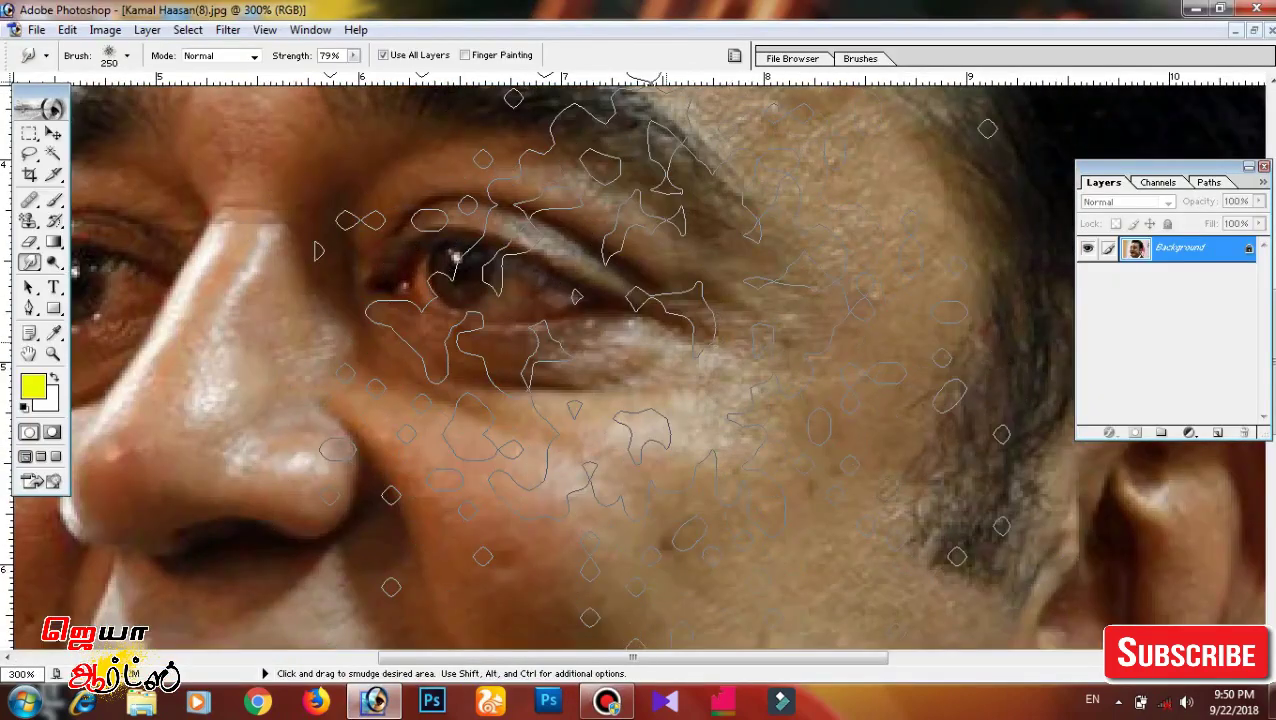
key(bracketleft)
key(bracketleft)
key(bracketleft)
key(bracketleft)
key(bracketleft)
key(bracketleft)
key(ctrl+alt+0)
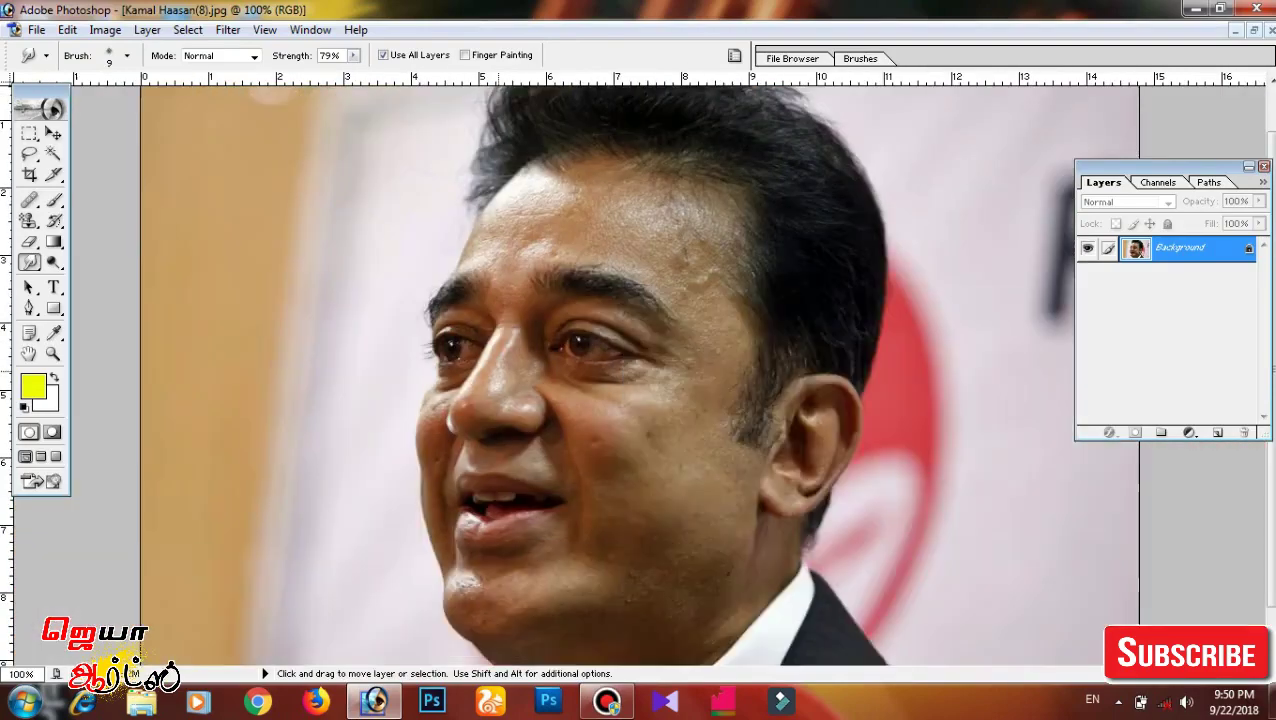
key(ctrl+plus)
key(ctrl+plus)
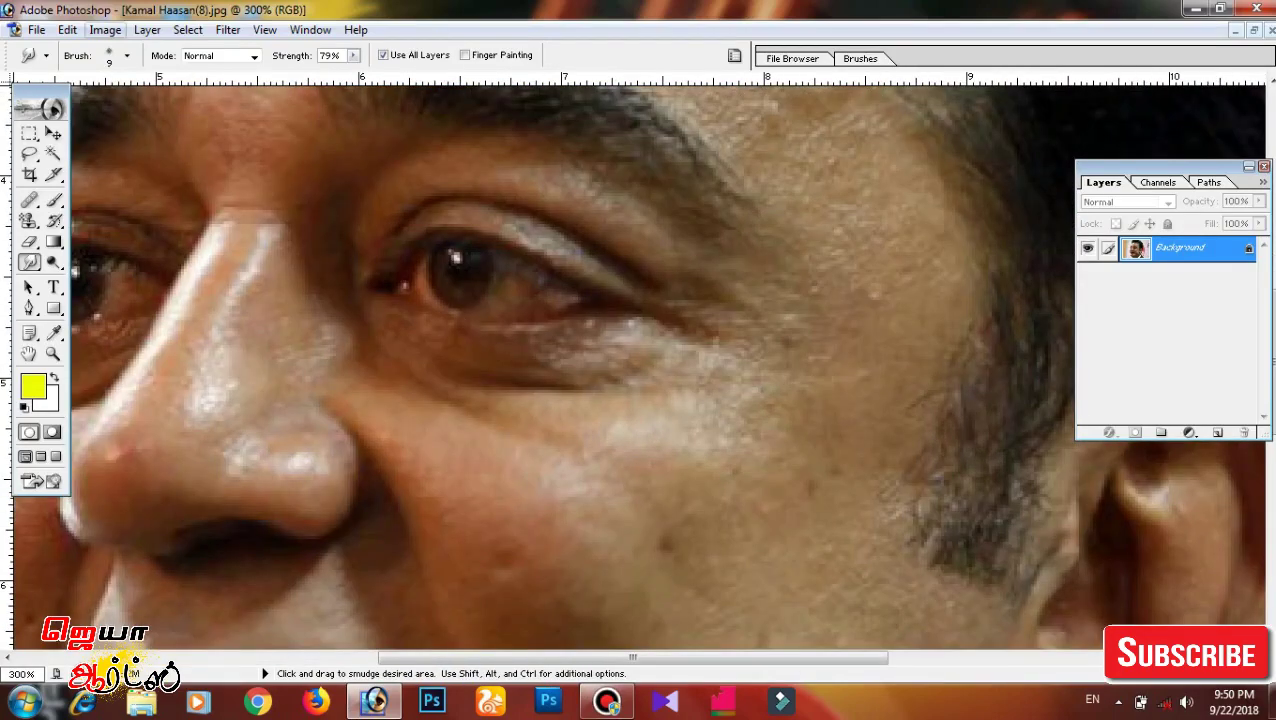
click(105, 29)
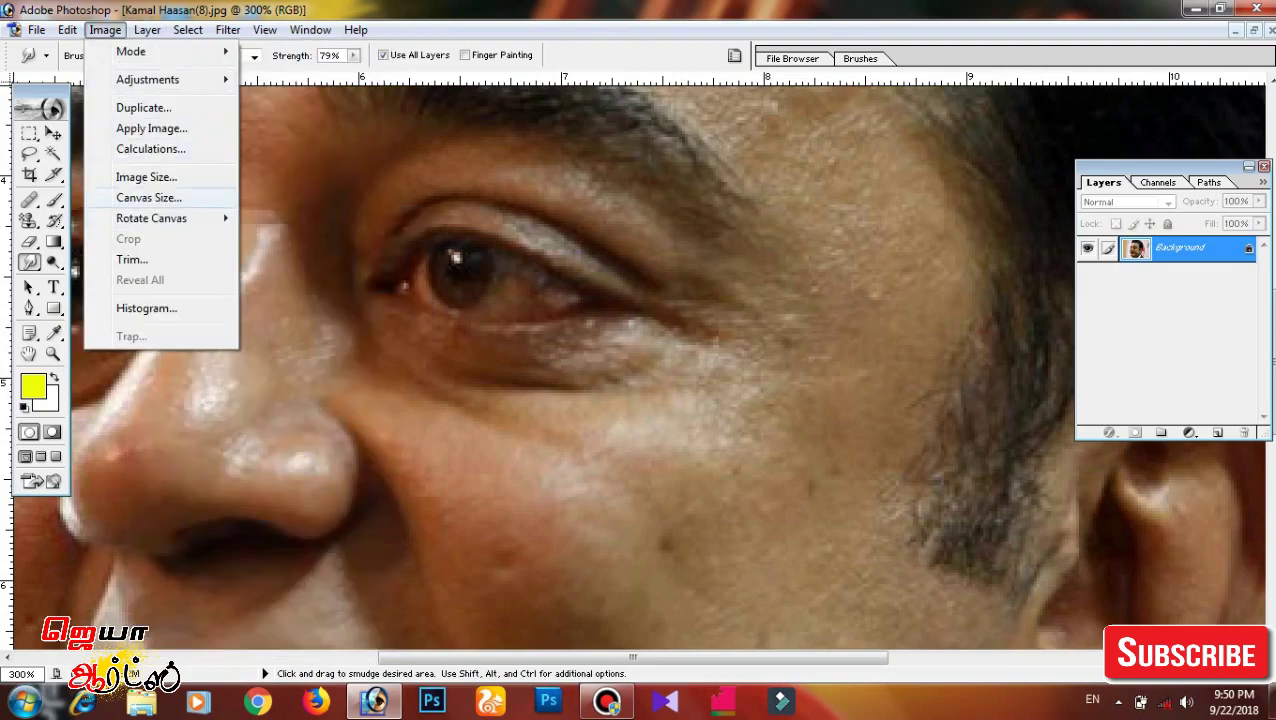
Set the Image Size width to 1150 pixels with proportions constrained, giving 1150×781 at 72 ppi.
click(146, 177)
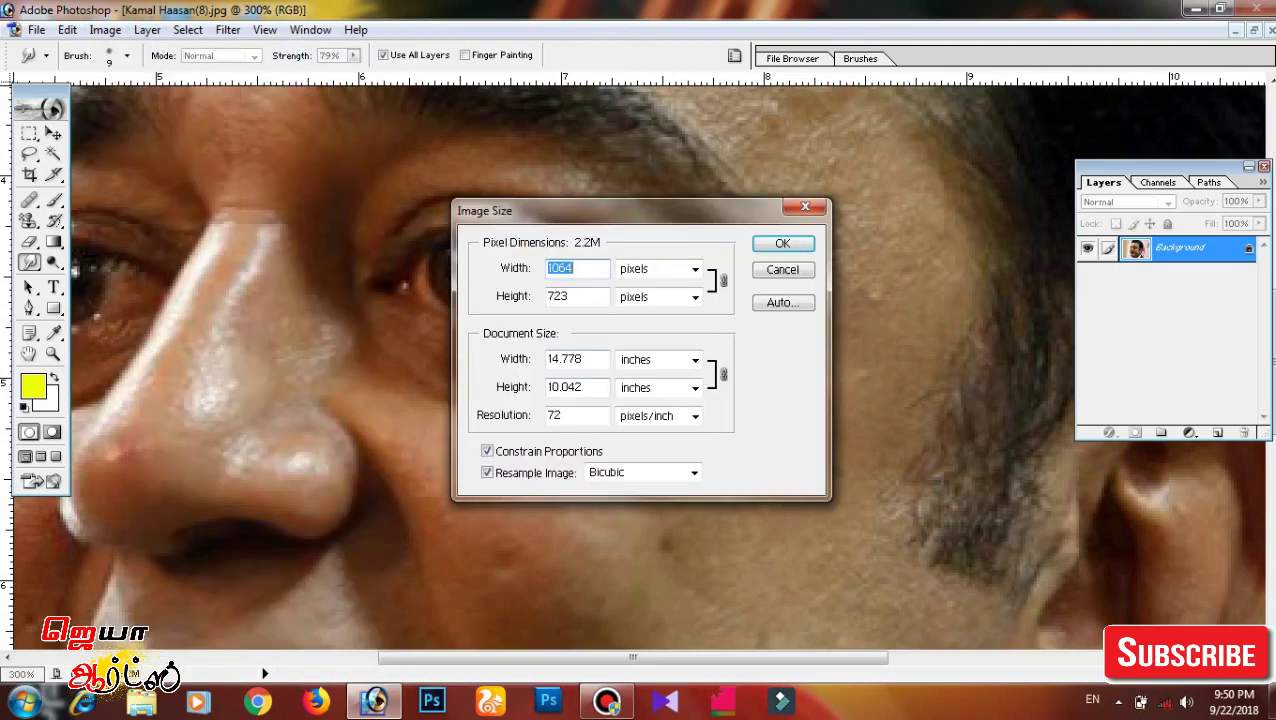
key(BackSpace)
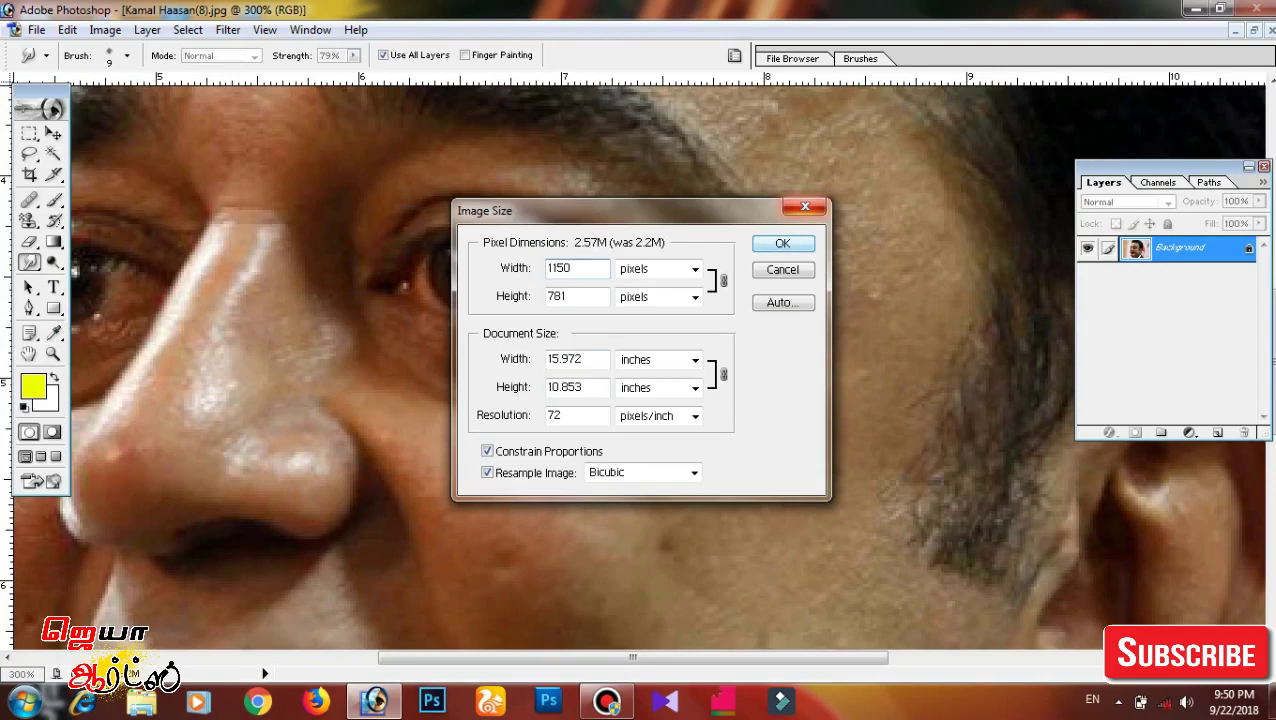
key(Return)
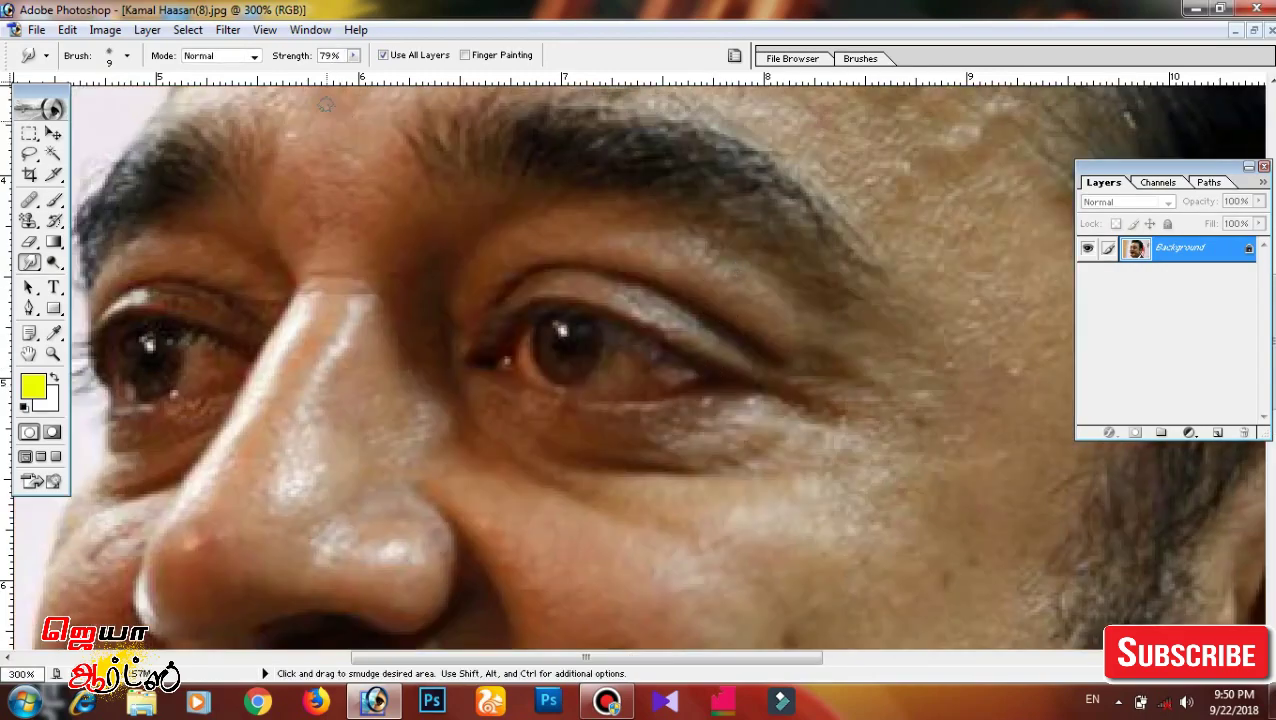
Apply Unsharp Mask to the portrait with a 2.4-pixel radius and threshold 0.
click(228, 29)
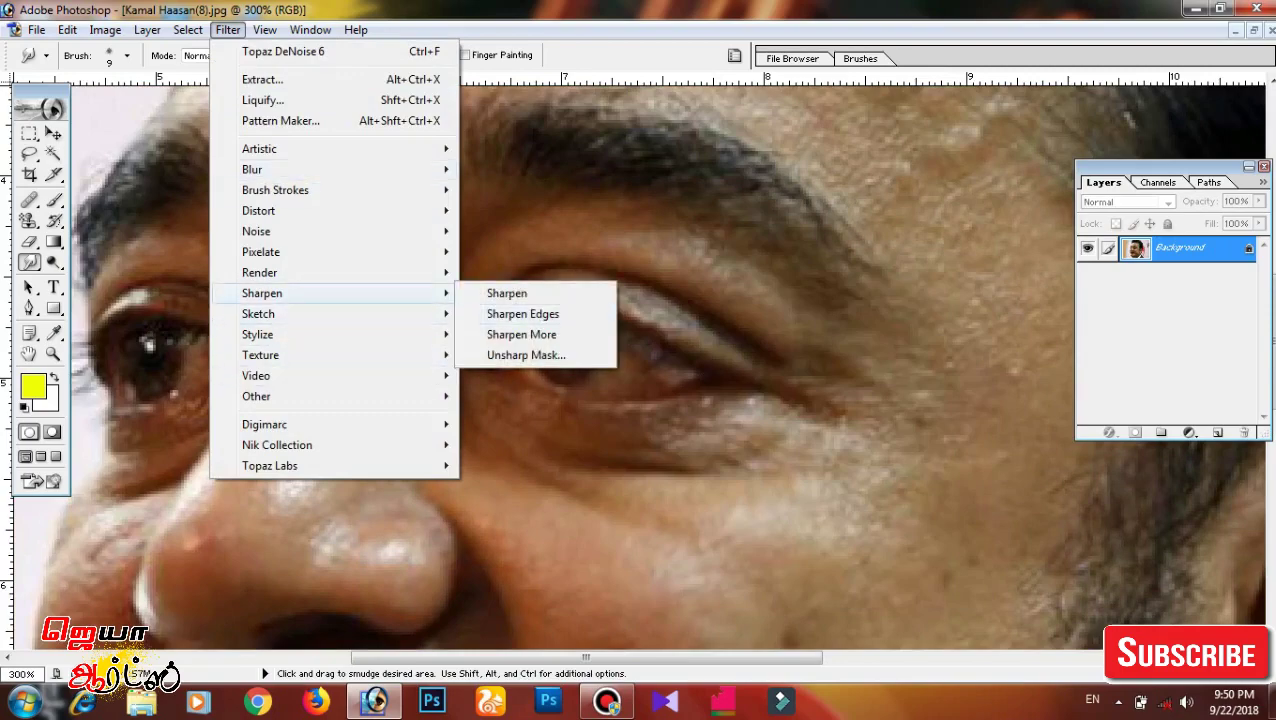
click(526, 355)
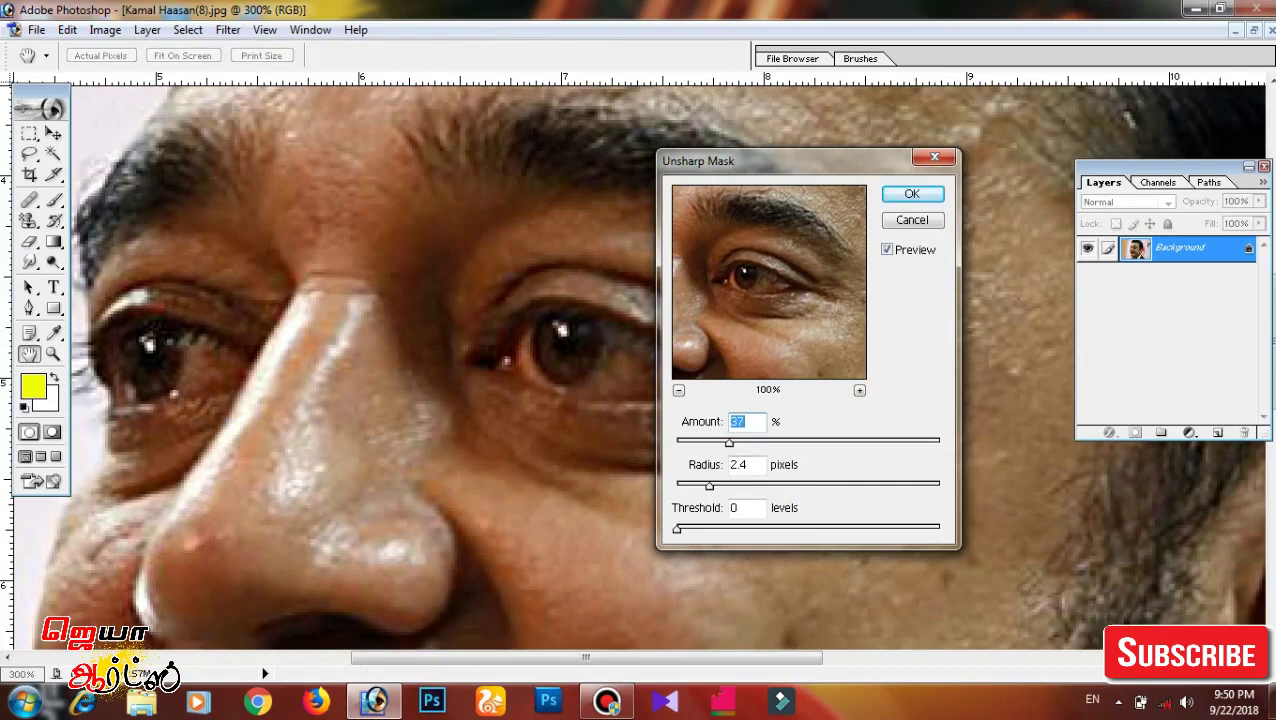
click(911, 193)
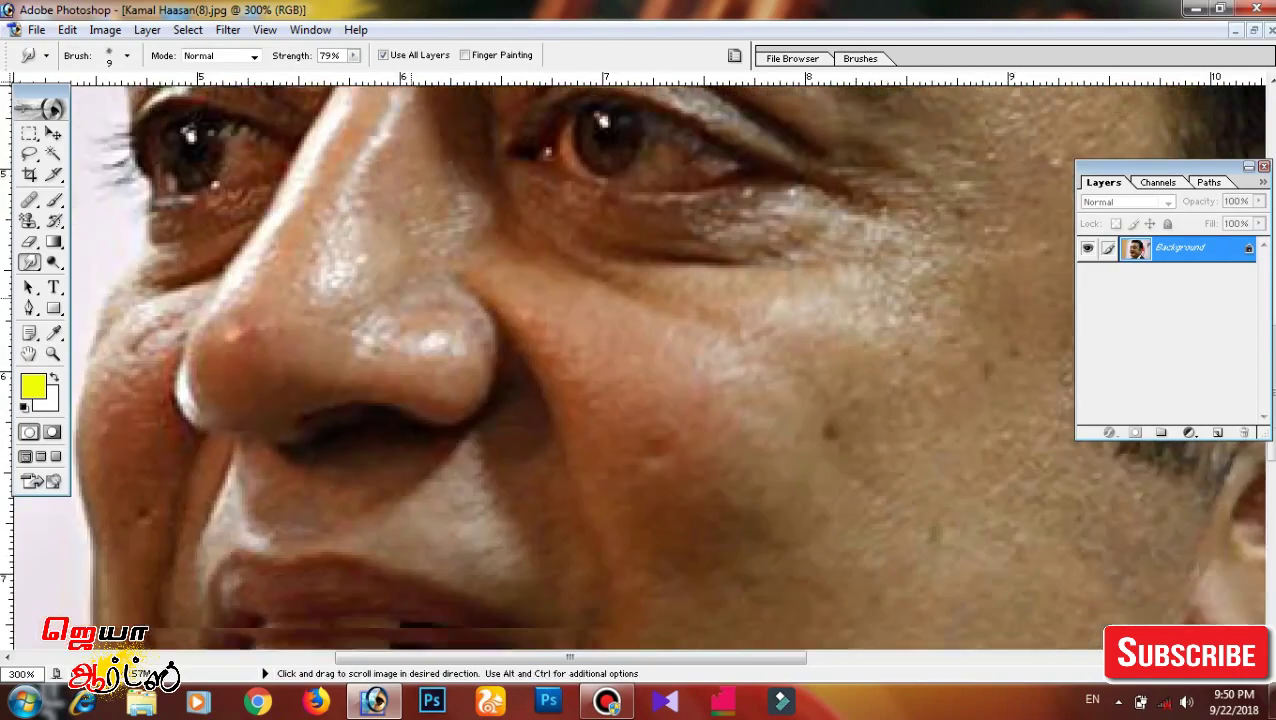
Pan around the face and add an empty Layer 1 above the Background.
drag(414, 297, 527, 80)
drag(527, 240, 532, 85)
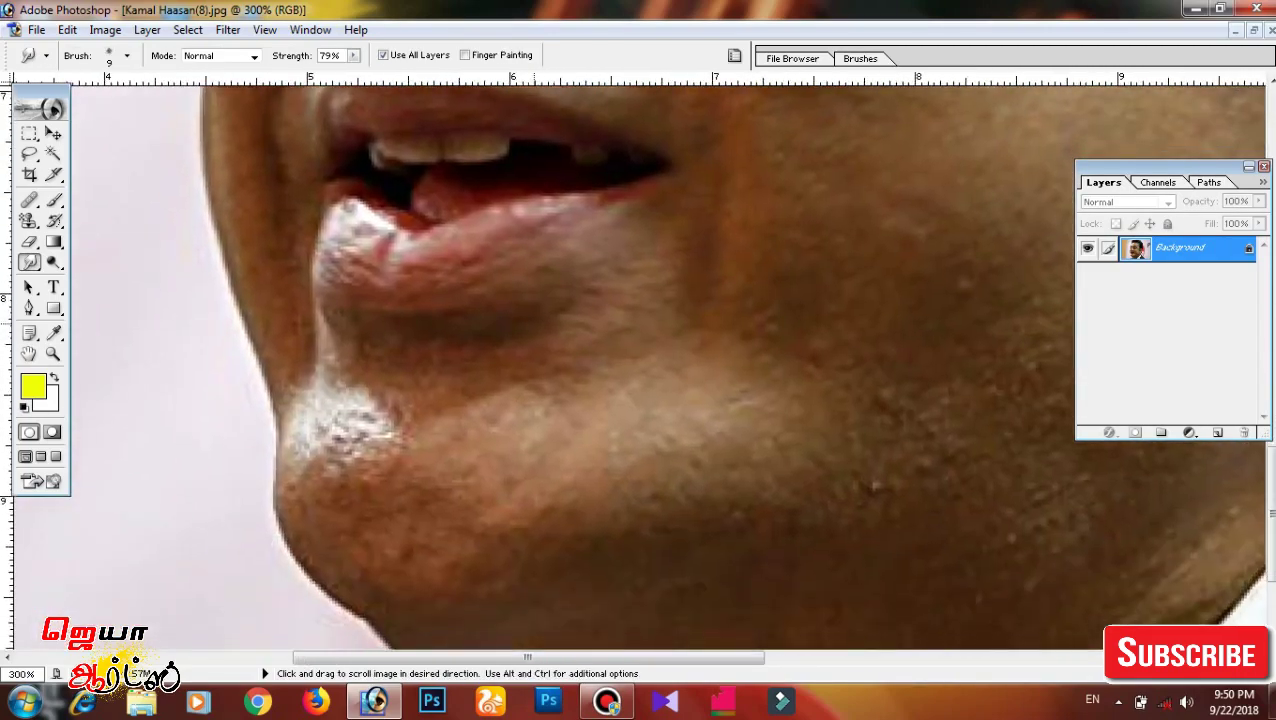
drag(530, 200, 470, 520)
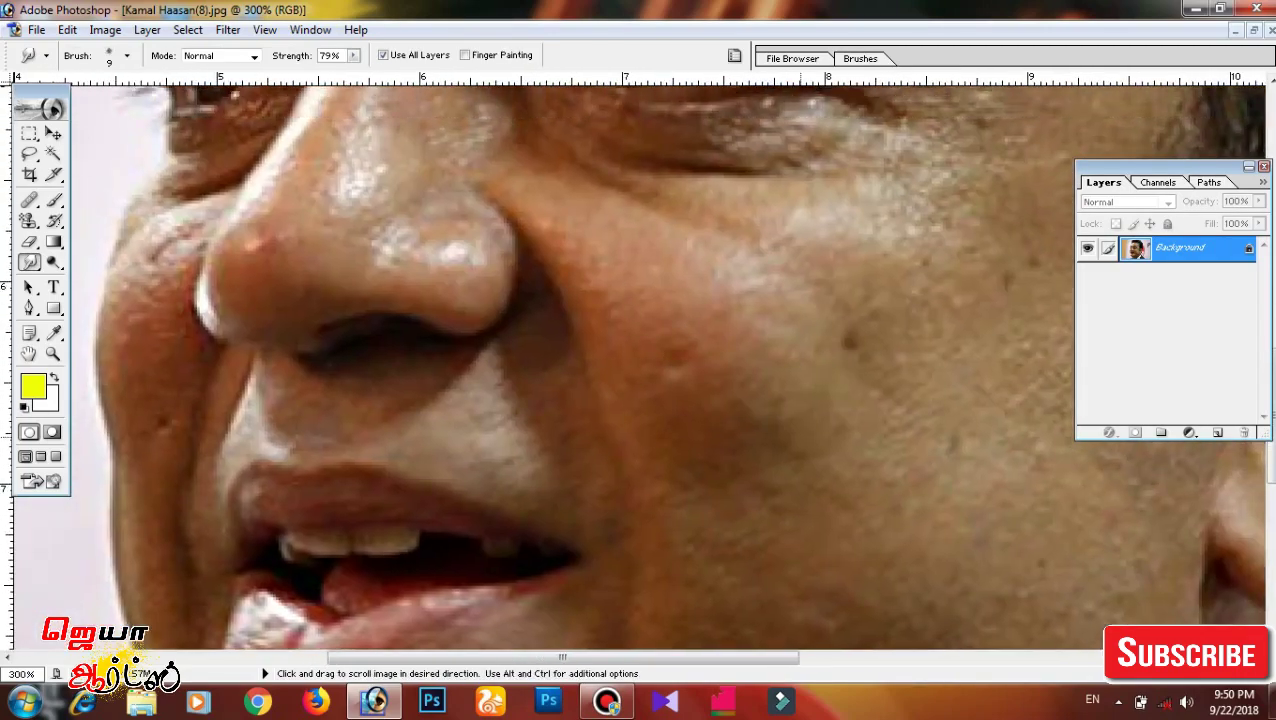
key(ctrl+alt+shift+n)
Switch the Smudge tool to the 5-pixel Hard Round brush.
drag(470, 300, 490, 440)
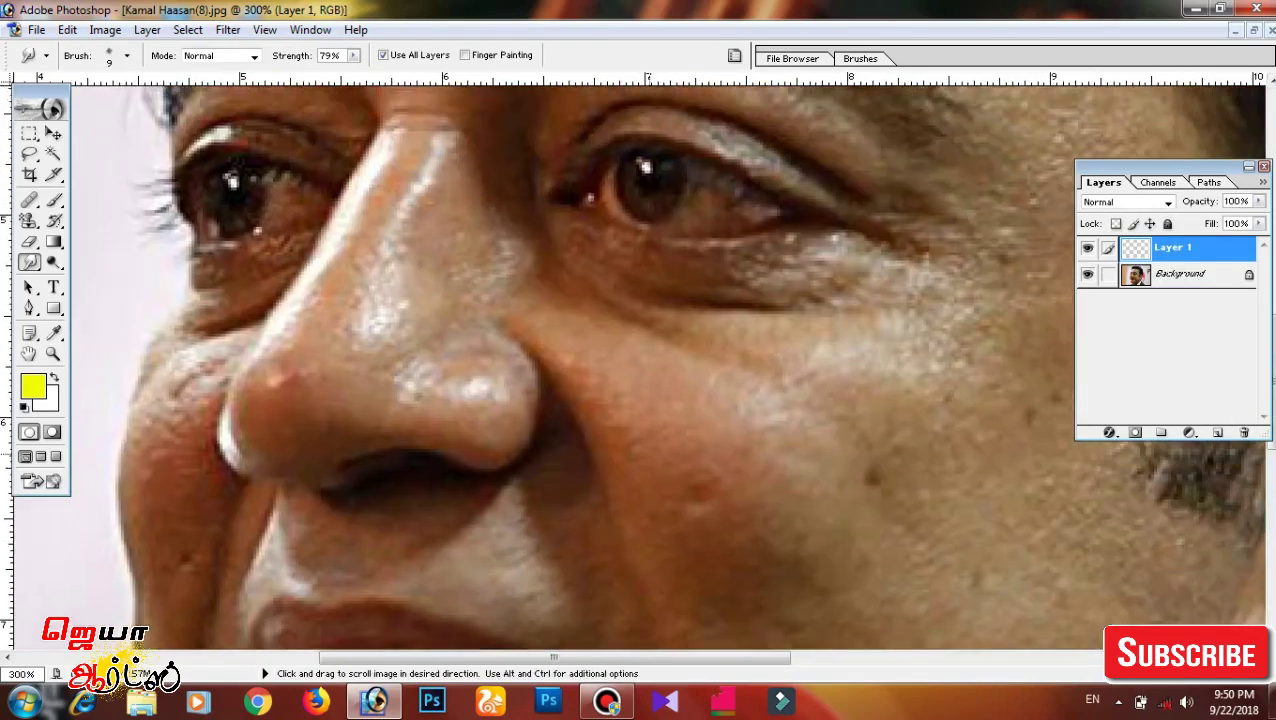
right_click(490, 335)
scroll(605, 465, up, 1)
scroll(605, 465, up, 2)
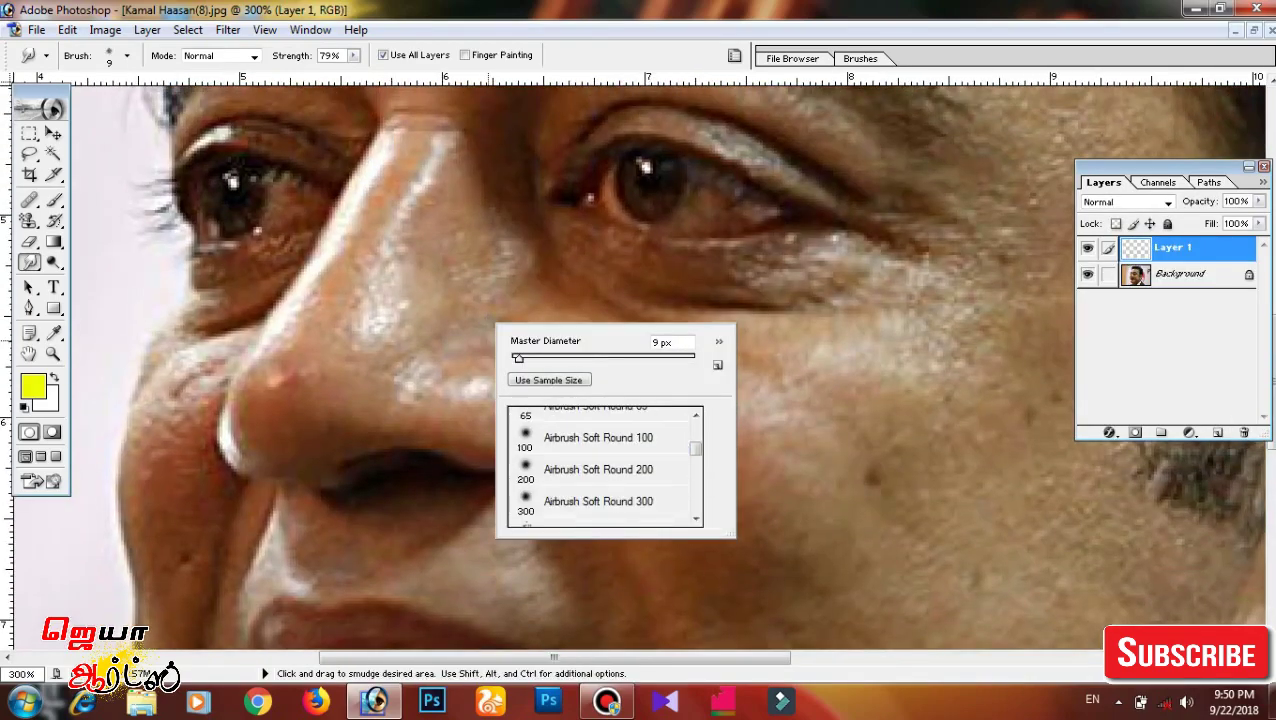
scroll(605, 465, up, 2)
scroll(605, 465, up, 2)
scroll(605, 465, up, 2)
scroll(605, 465, up, 2)
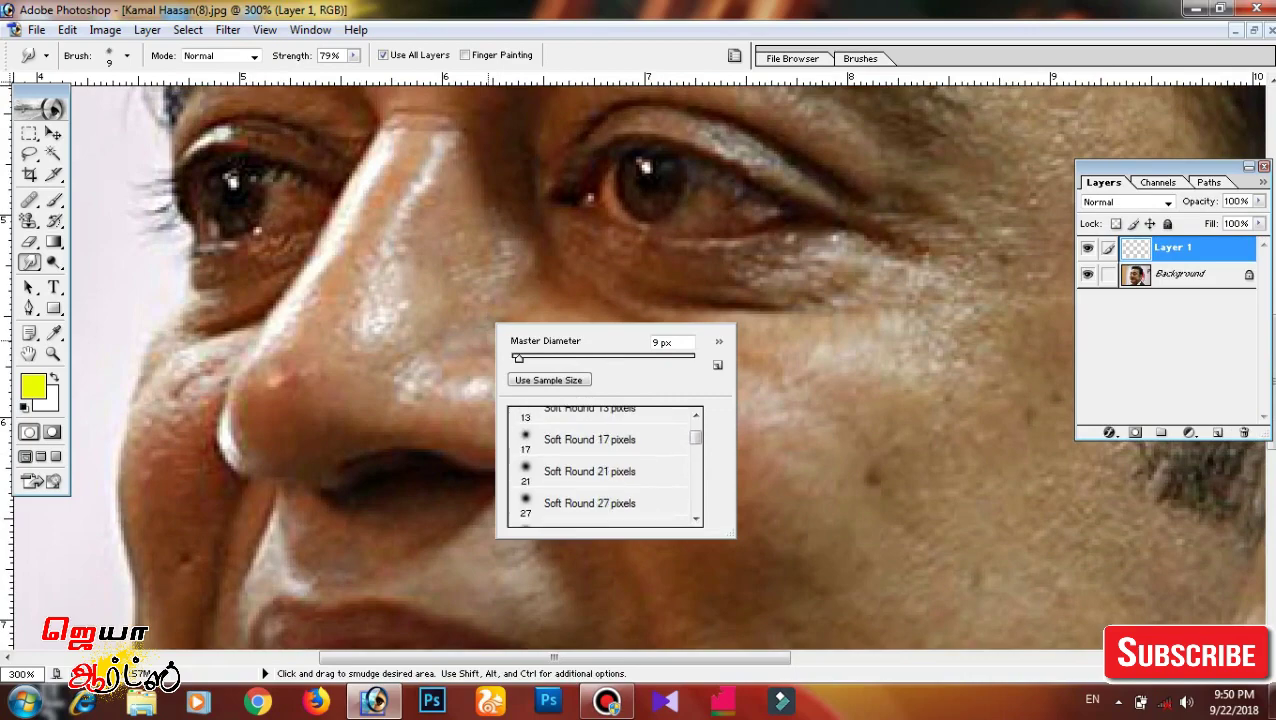
scroll(605, 465, up, 2)
scroll(605, 465, up, 2)
click(588, 486)
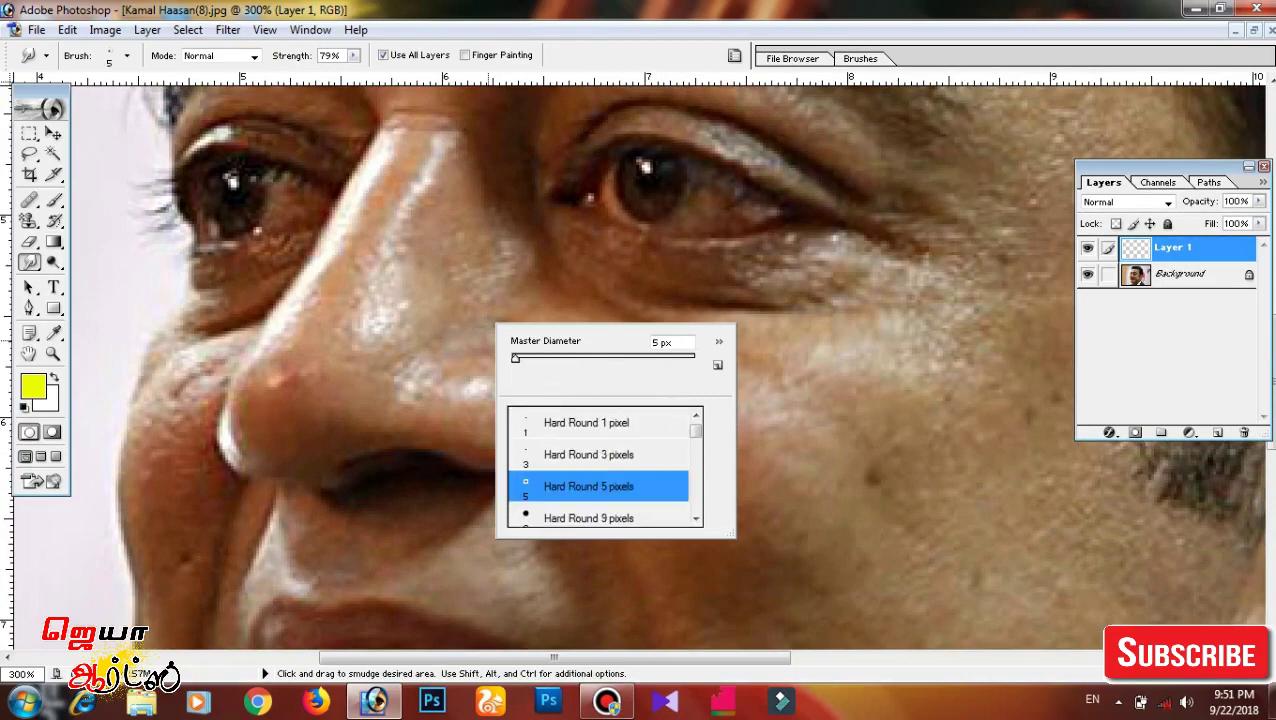
click(405, 371)
At 400% zoom, smudge the highlights along the bridge of the nose.
key(ctrl+plus)
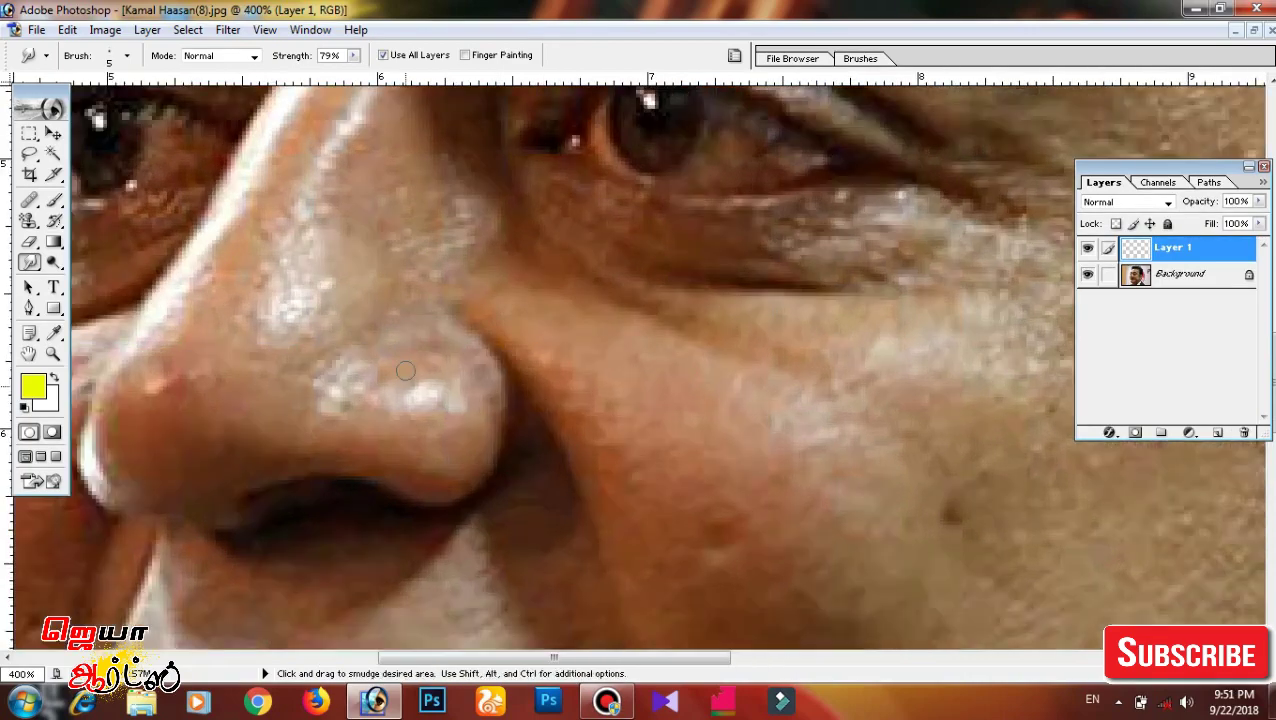
drag(367, 290, 383, 304)
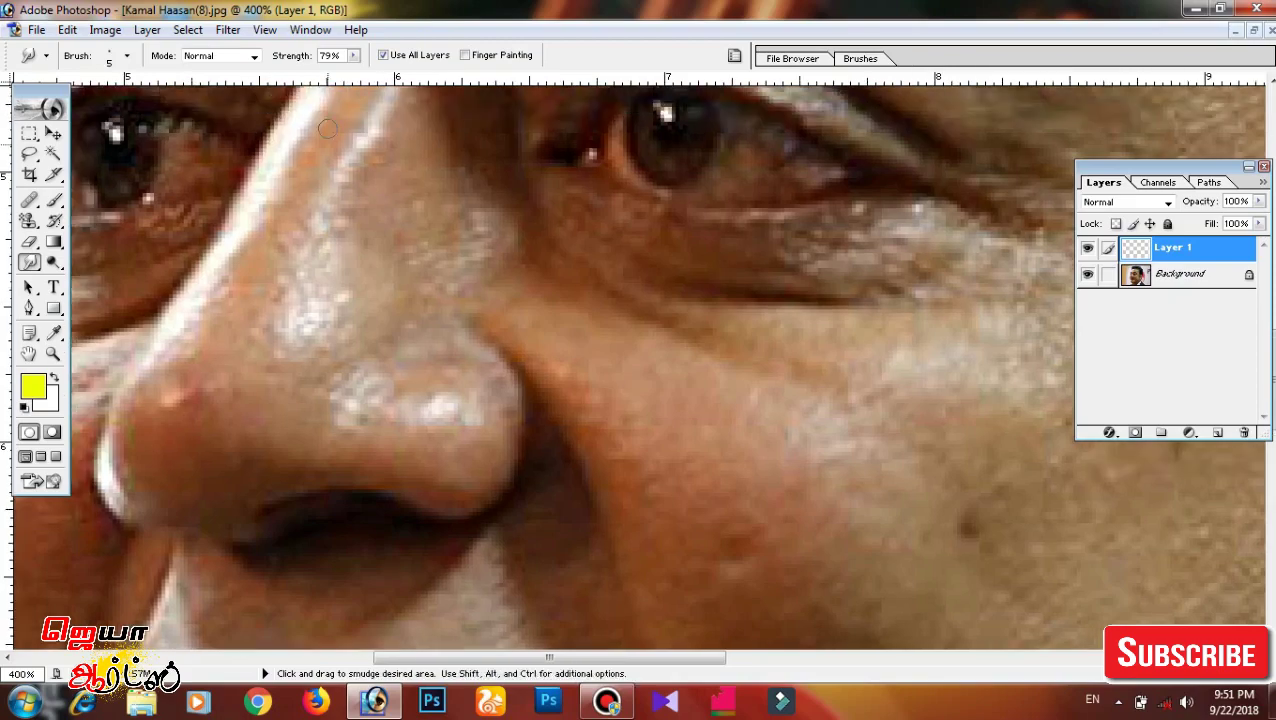
scroll(328, 128, down, 3)
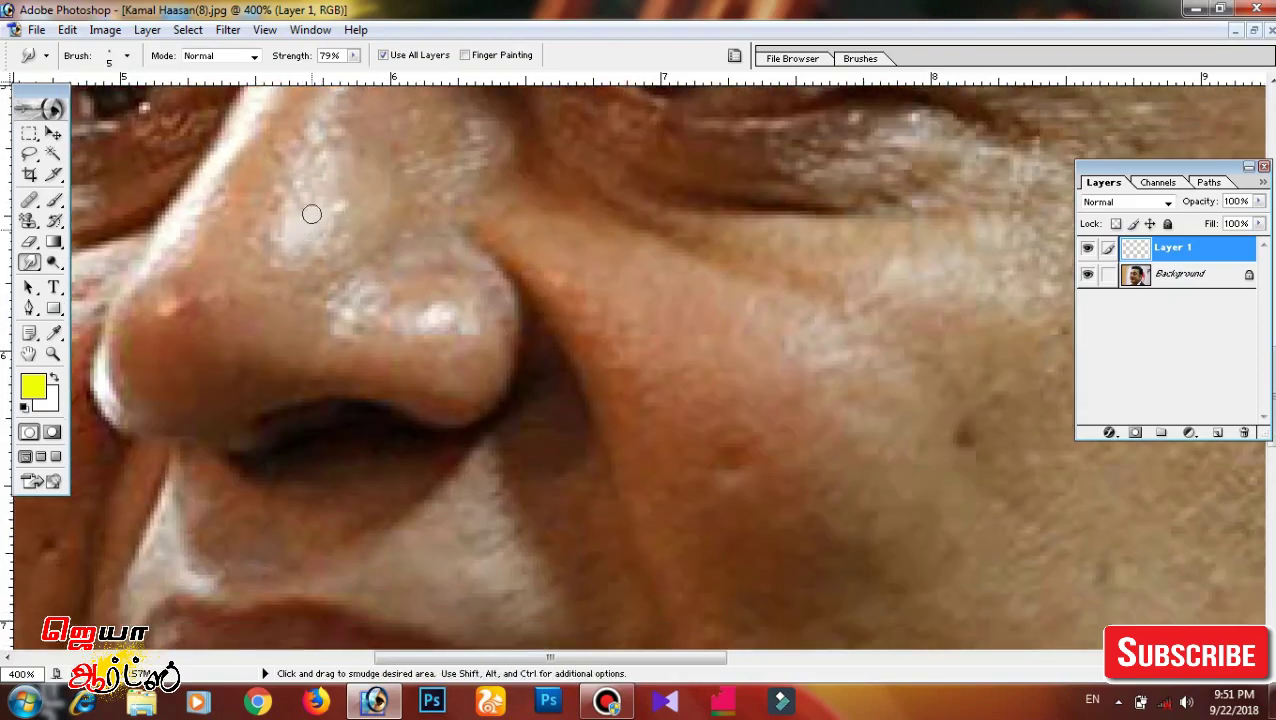
scroll(298, 228, up, 2)
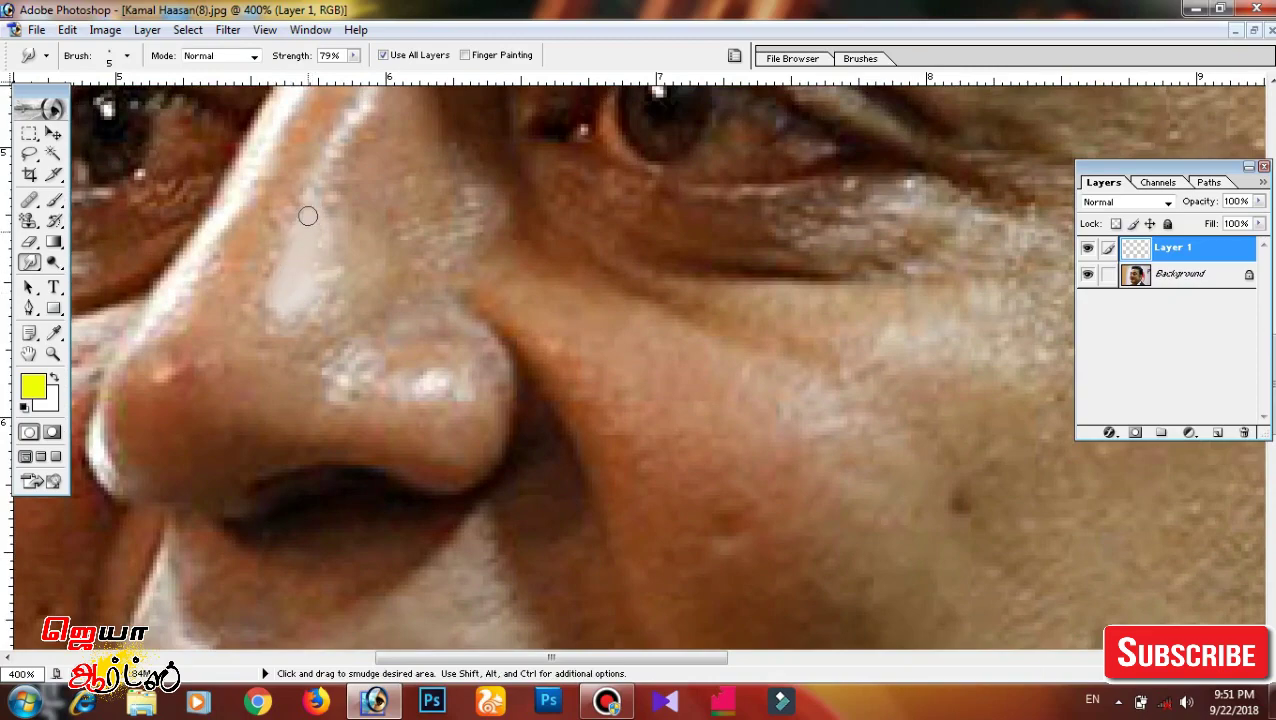
scroll(362, 105, up, 3)
scroll(293, 322, down, 2)
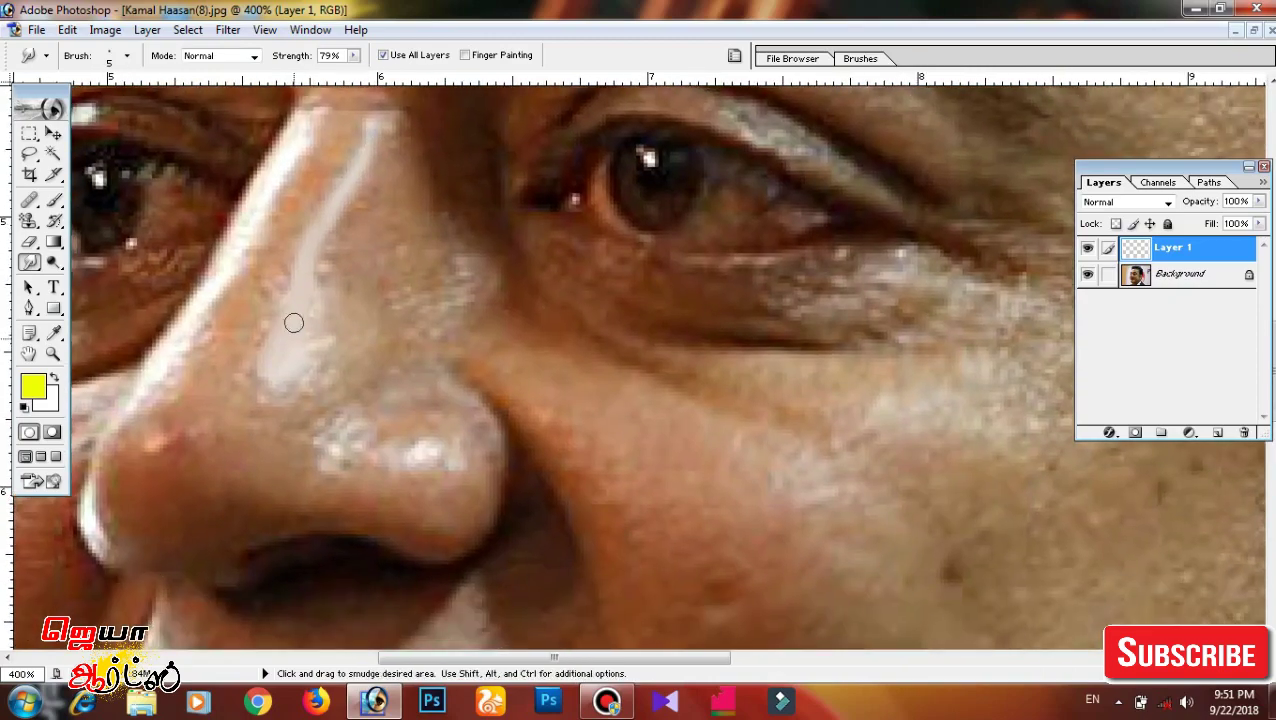
scroll(302, 378, down, 2)
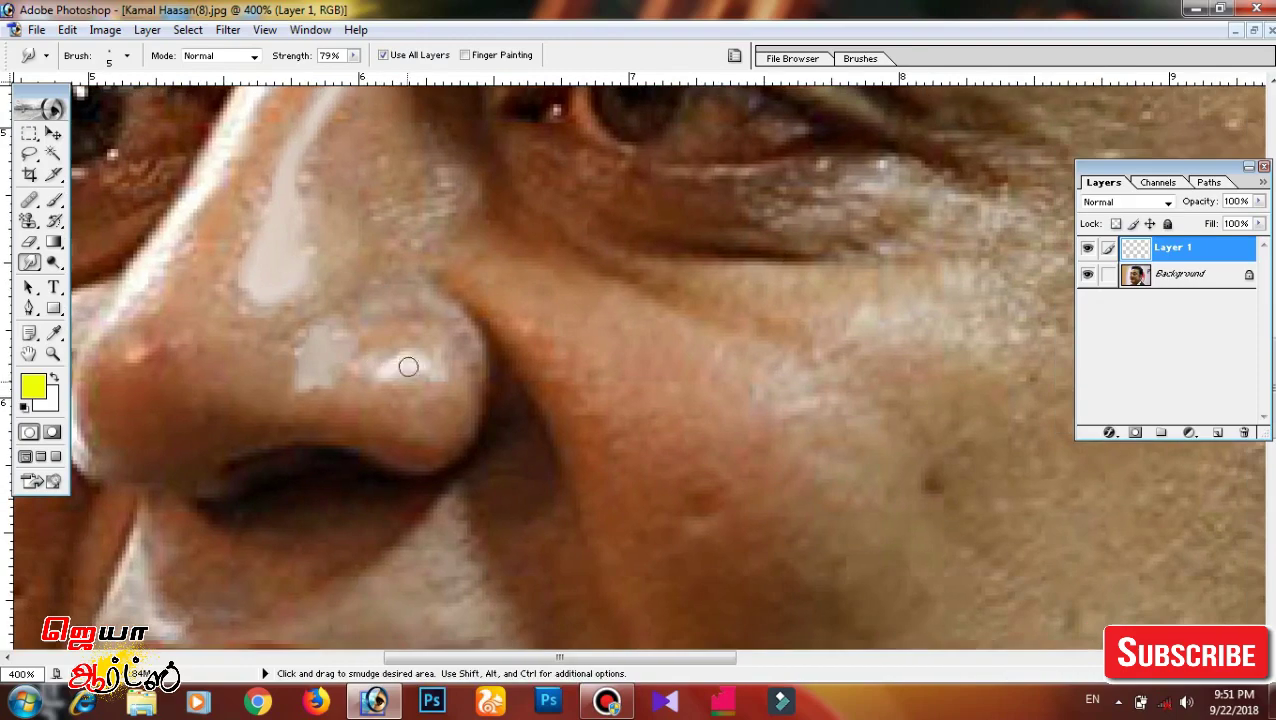
Smudge the nose tip, forehead and cheeks, ending at 59% strength with an ~8 px brush.
drag(407, 364, 540, 360)
scroll(308, 400, left, 2)
scroll(380, 378, down, 3)
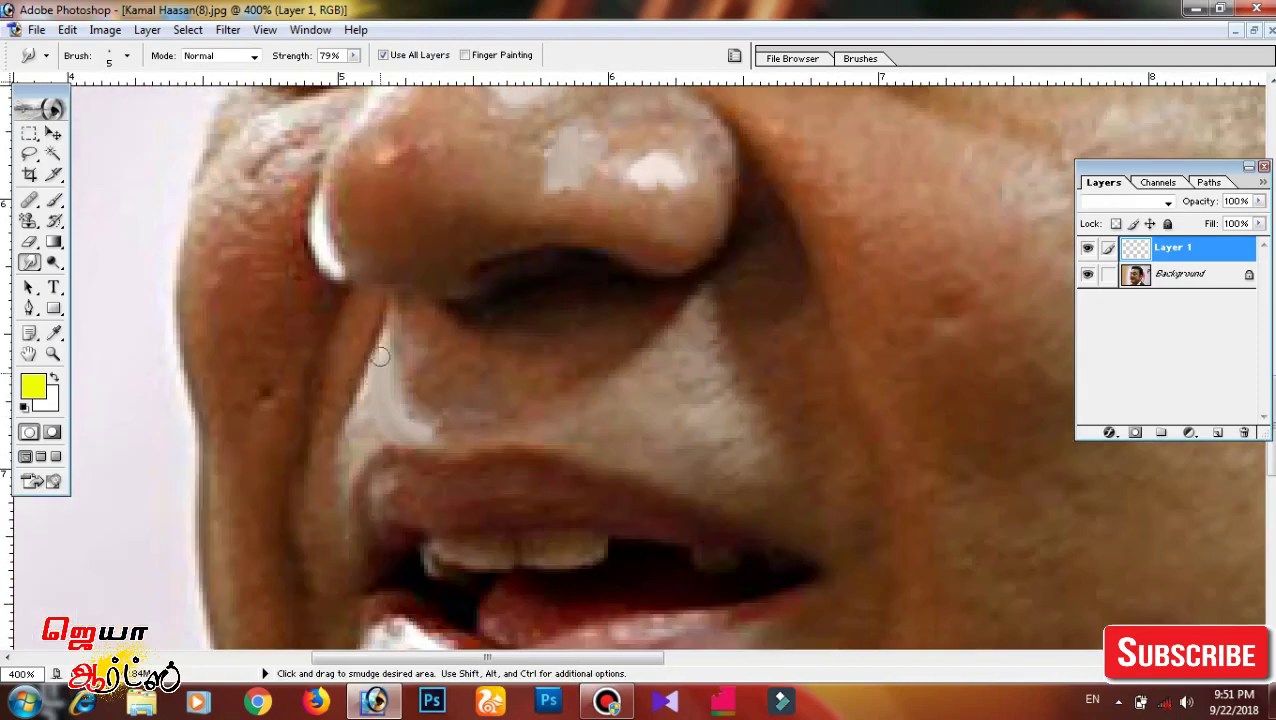
scroll(361, 403, down, 3)
scroll(361, 403, down, 1)
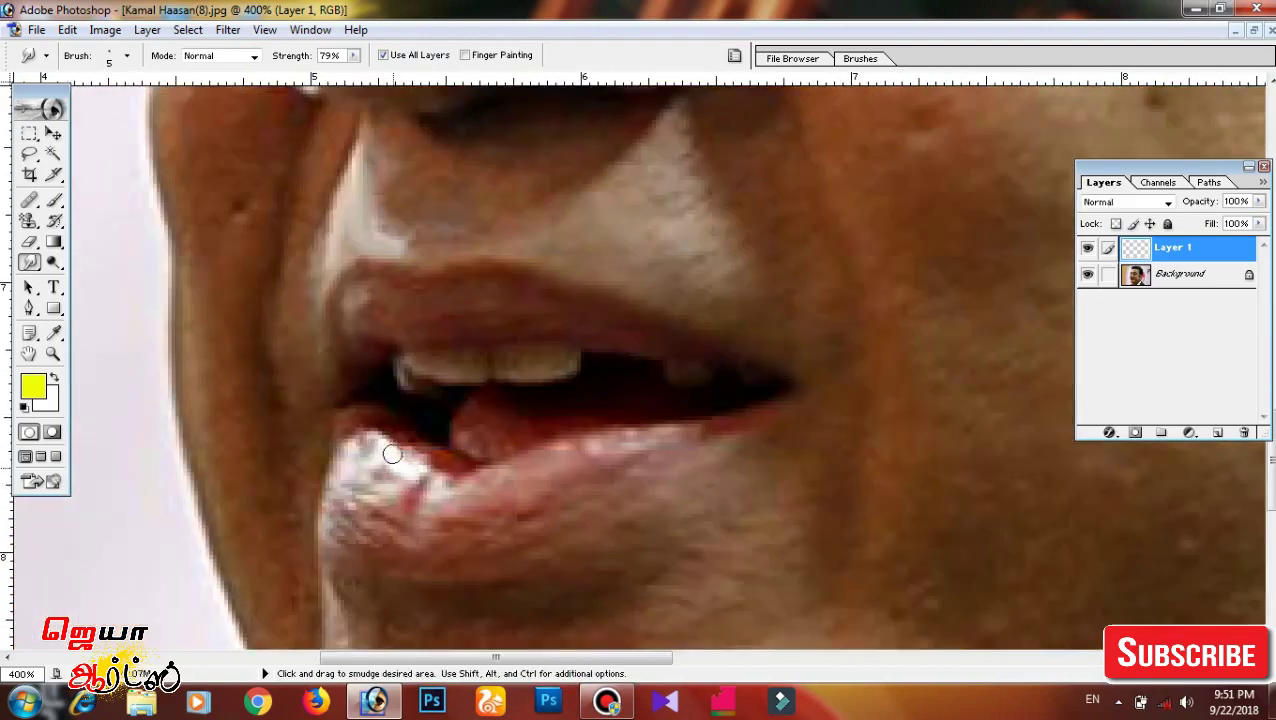
scroll(393, 397, up, 8)
scroll(369, 427, up, 5)
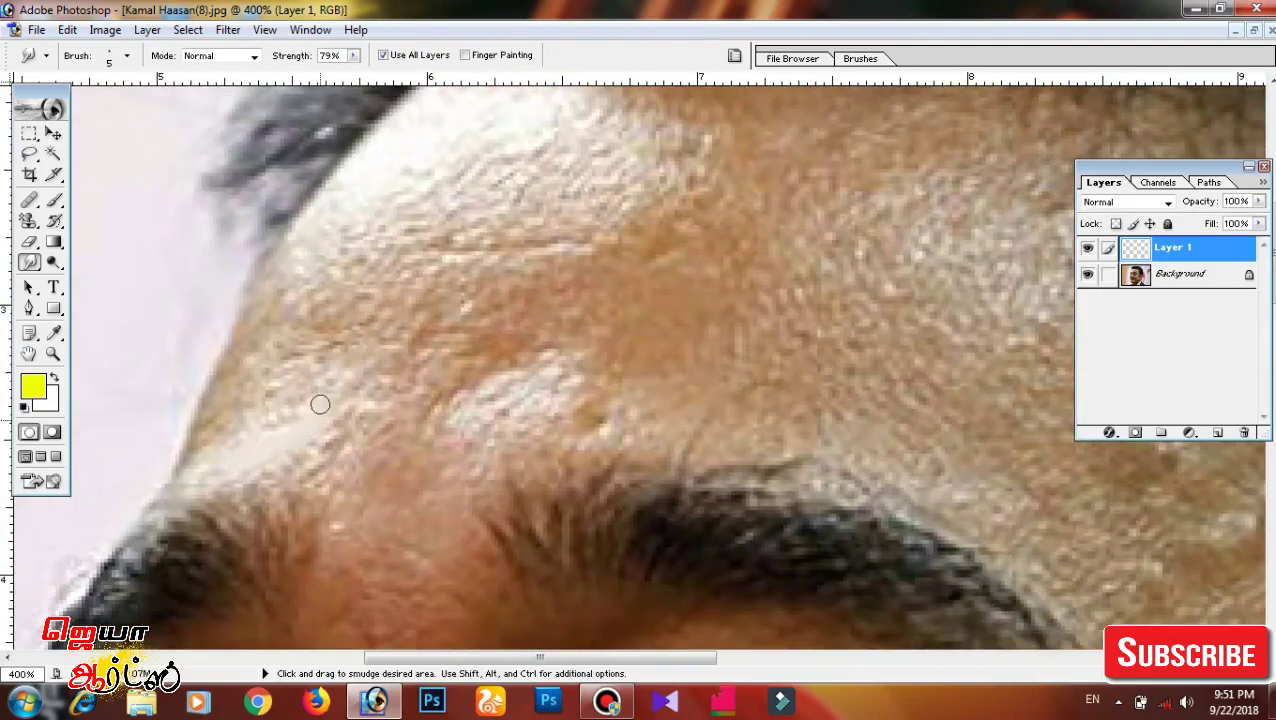
scroll(328, 370, up, 2)
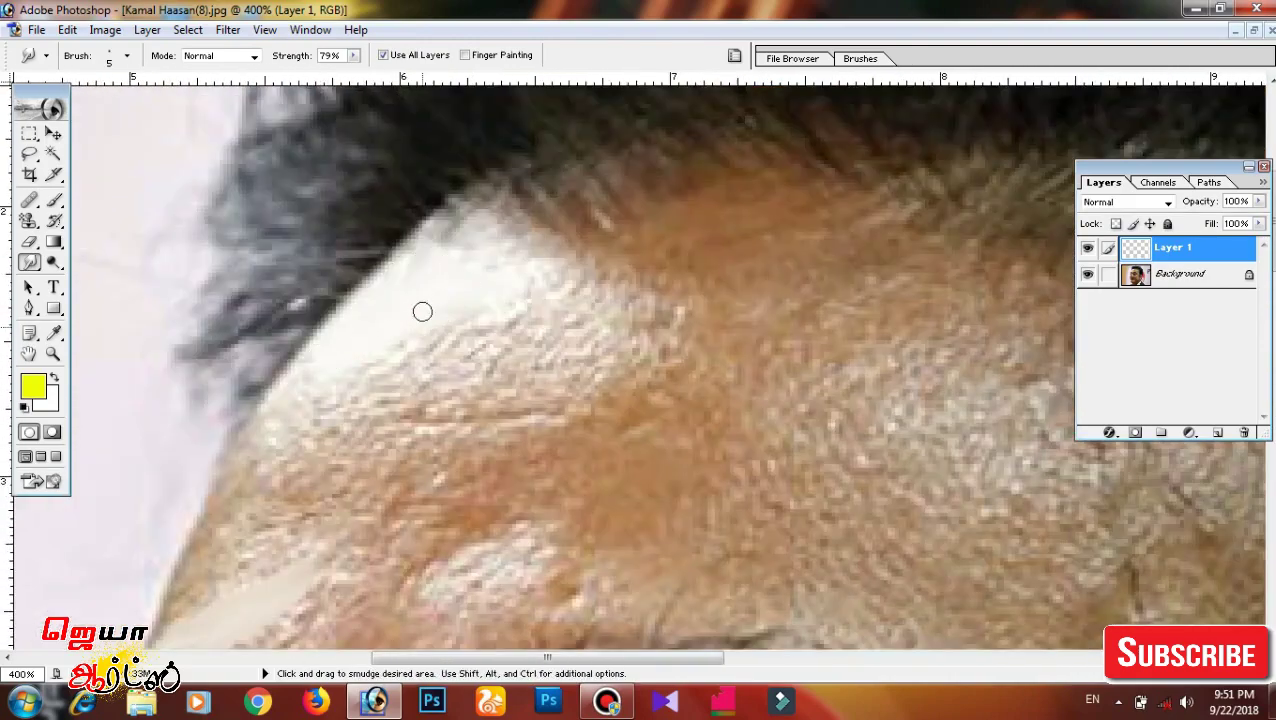
scroll(505, 293, down, 5)
scroll(760, 333, down, 2)
scroll(760, 333, right, 2)
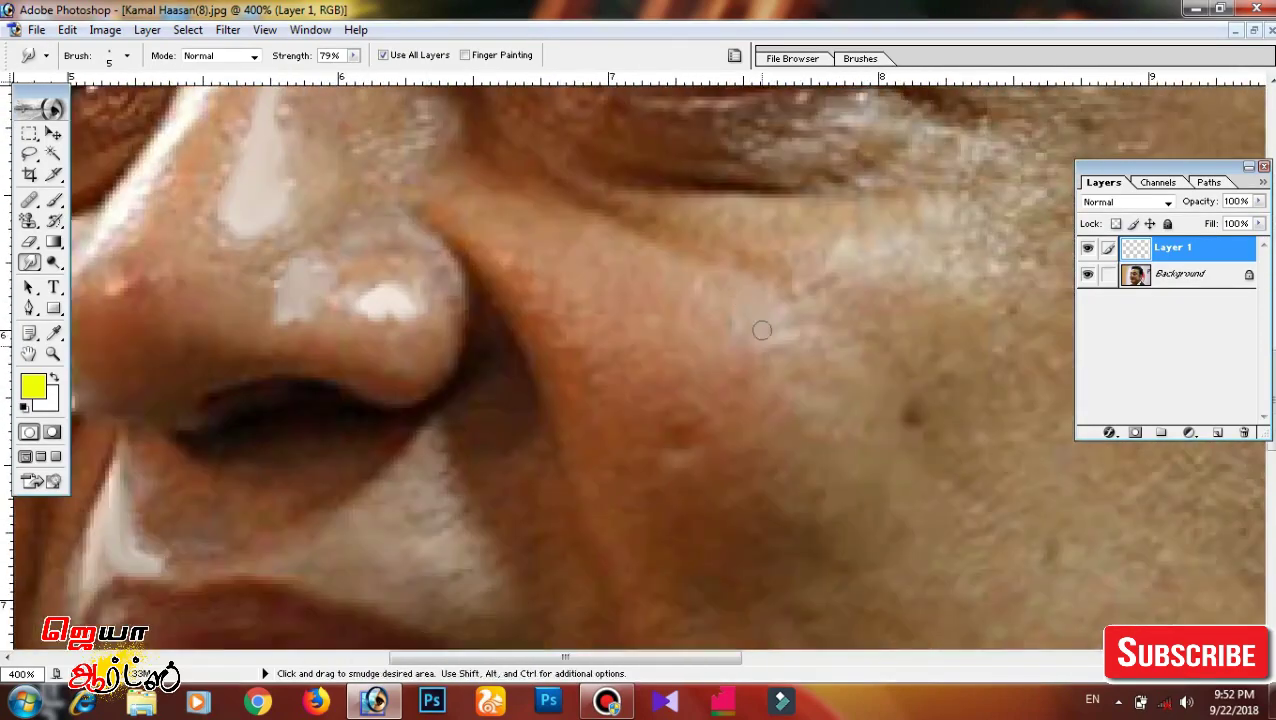
scroll(800, 381, up, 2)
scroll(378, 399, left, 3)
scroll(385, 385, up, 1)
scroll(461, 296, up, 1)
scroll(461, 296, left, 1)
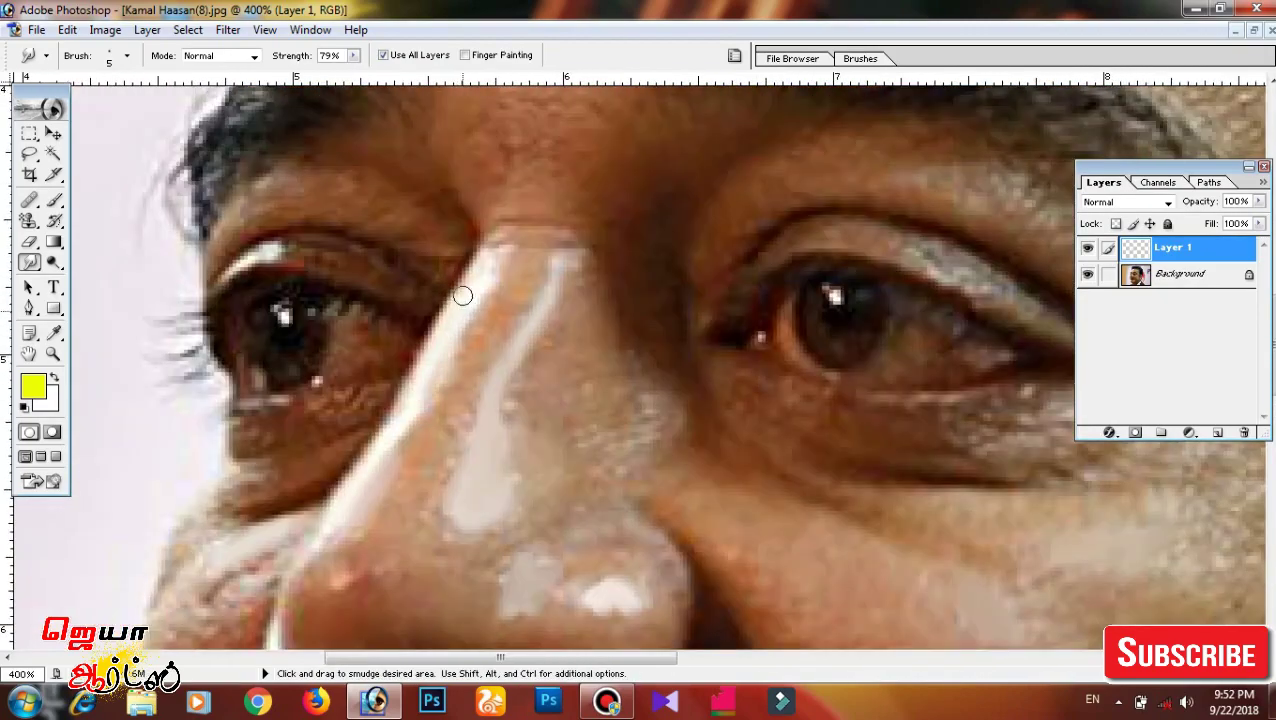
scroll(430, 356, down, 1)
scroll(352, 420, down, 2)
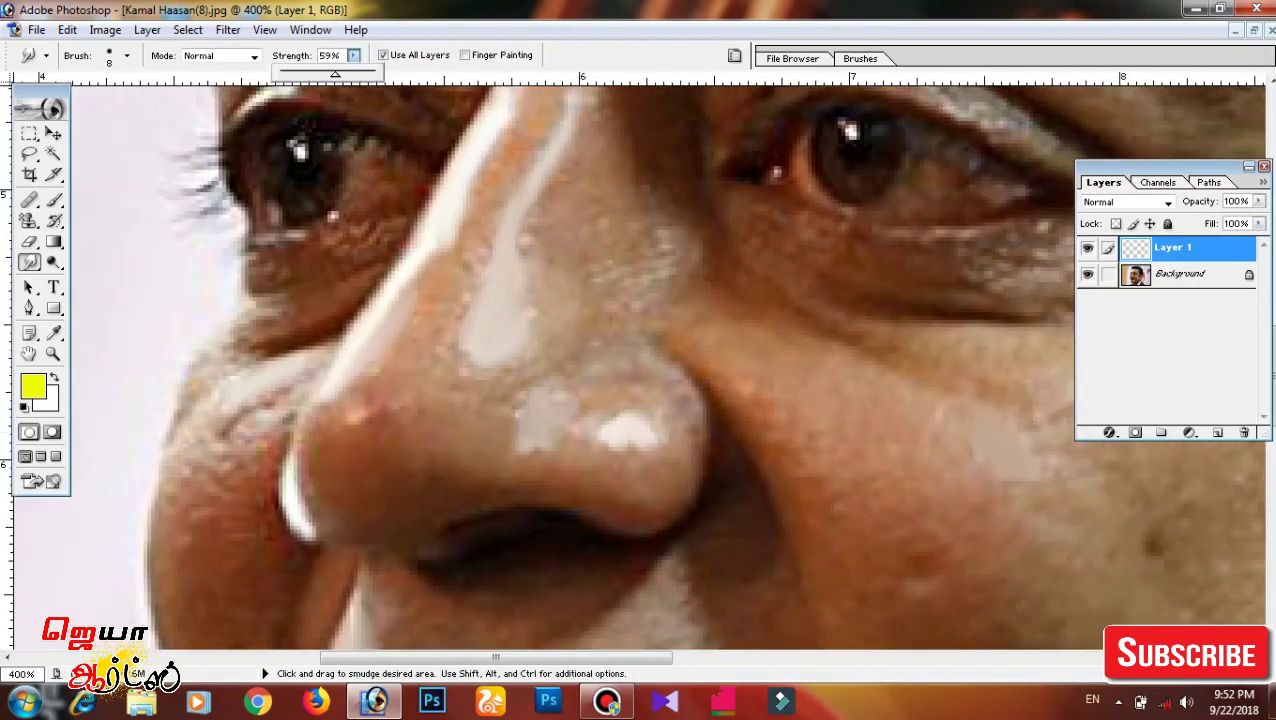
Shrink the brush and smudge the white edge along the nose darker.
scroll(640, 370, down, 2)
drag(335, 75, 352, 75)
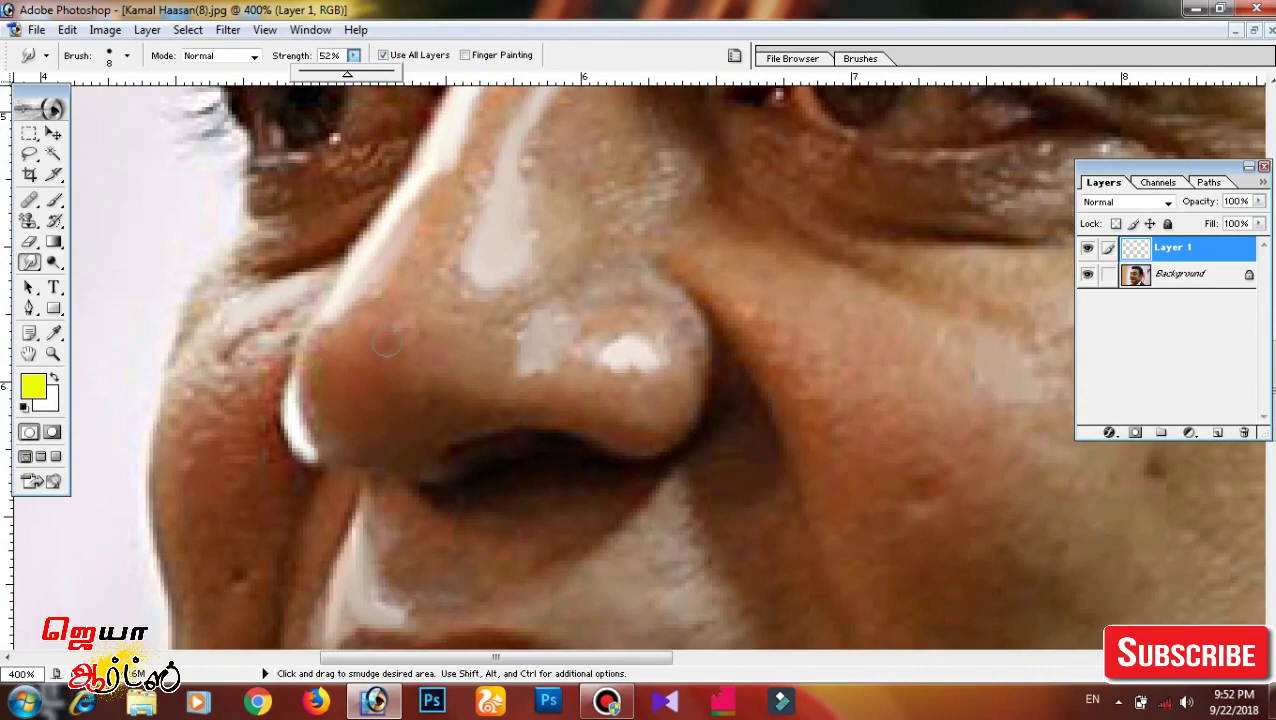
key(bracketleft)
drag(305, 340, 308, 414)
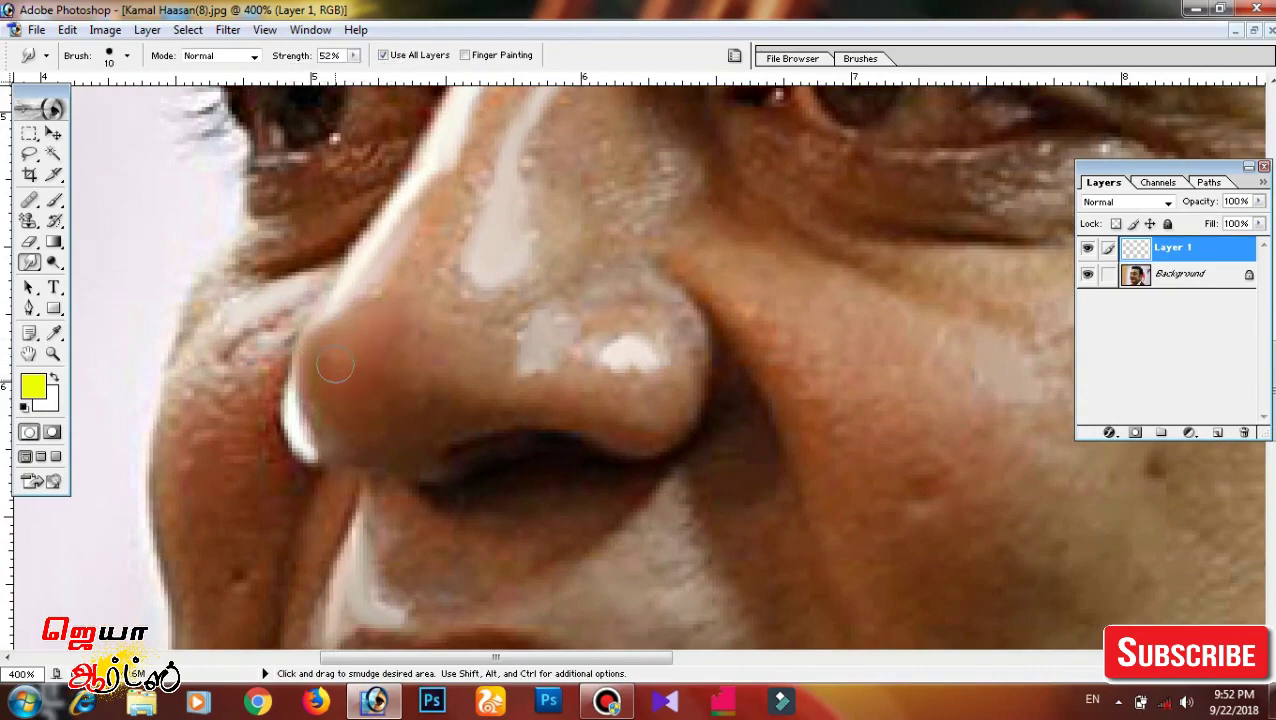
Blend the nose tip highlights and a streak under the eye at 52% strength, 10 px brush.
scroll(430, 380, up, 1)
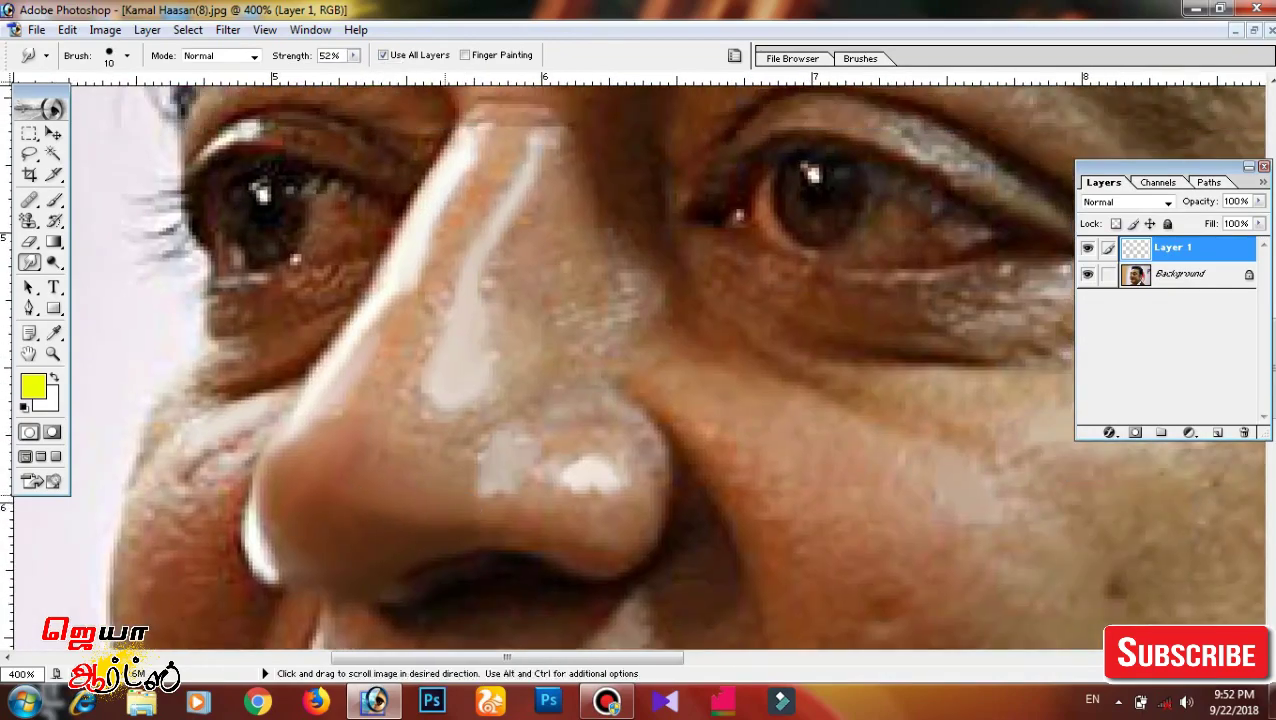
scroll(408, 402, up, 1)
scroll(391, 415, up, 1)
scroll(360, 450, down, 1)
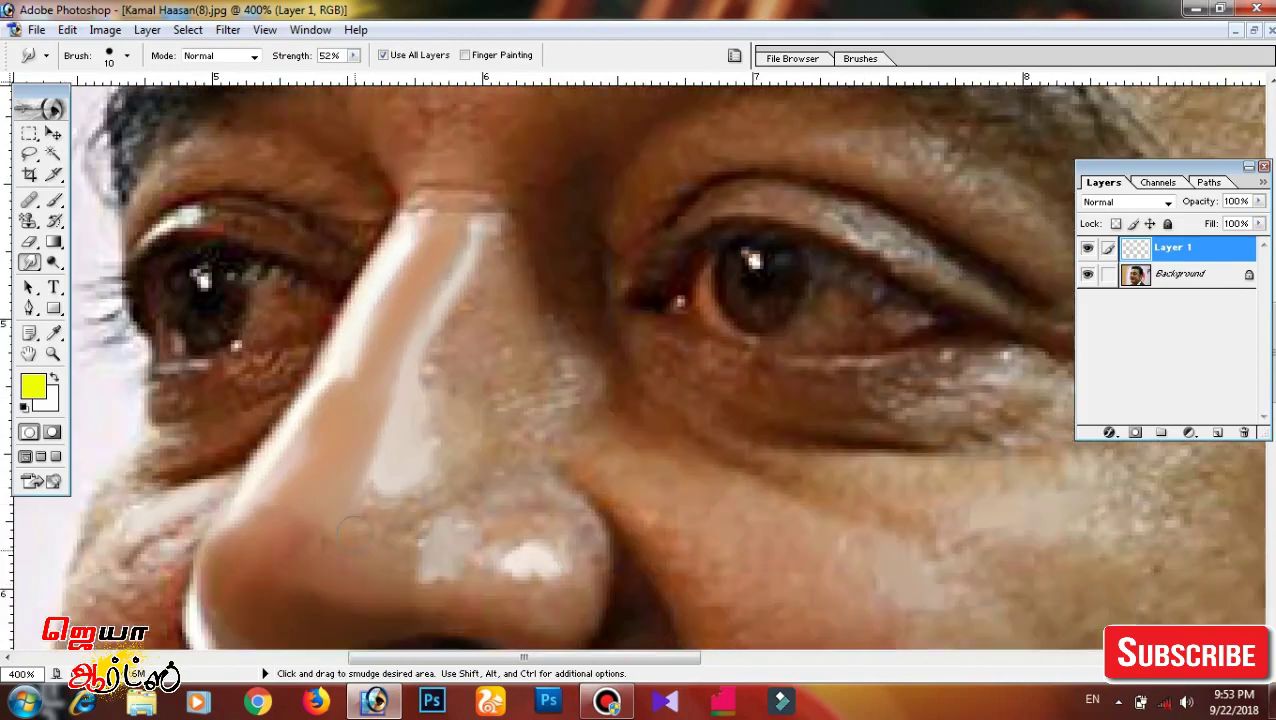
scroll(375, 420, down, 1)
scroll(390, 390, down, 1)
scroll(410, 350, up, 1)
scroll(412, 350, down, 1)
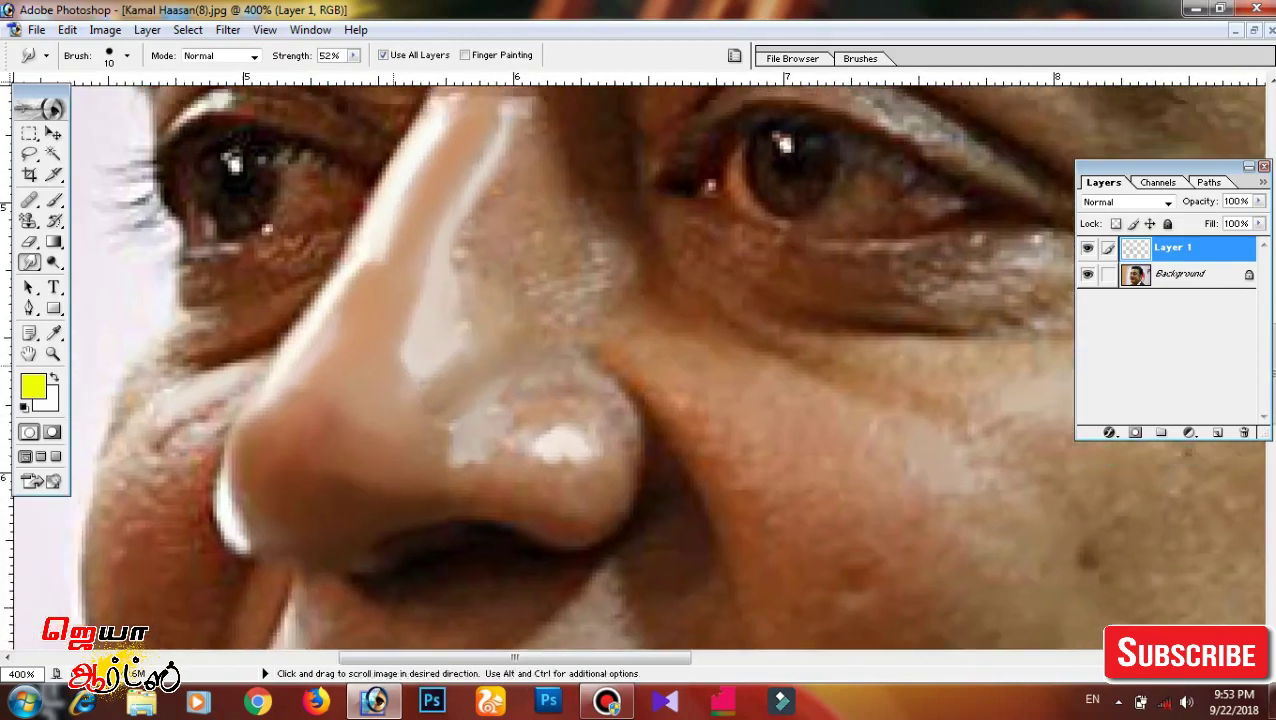
scroll(427, 390, up, 1)
scroll(427, 410, up, 1)
scroll(427, 422, down, 1)
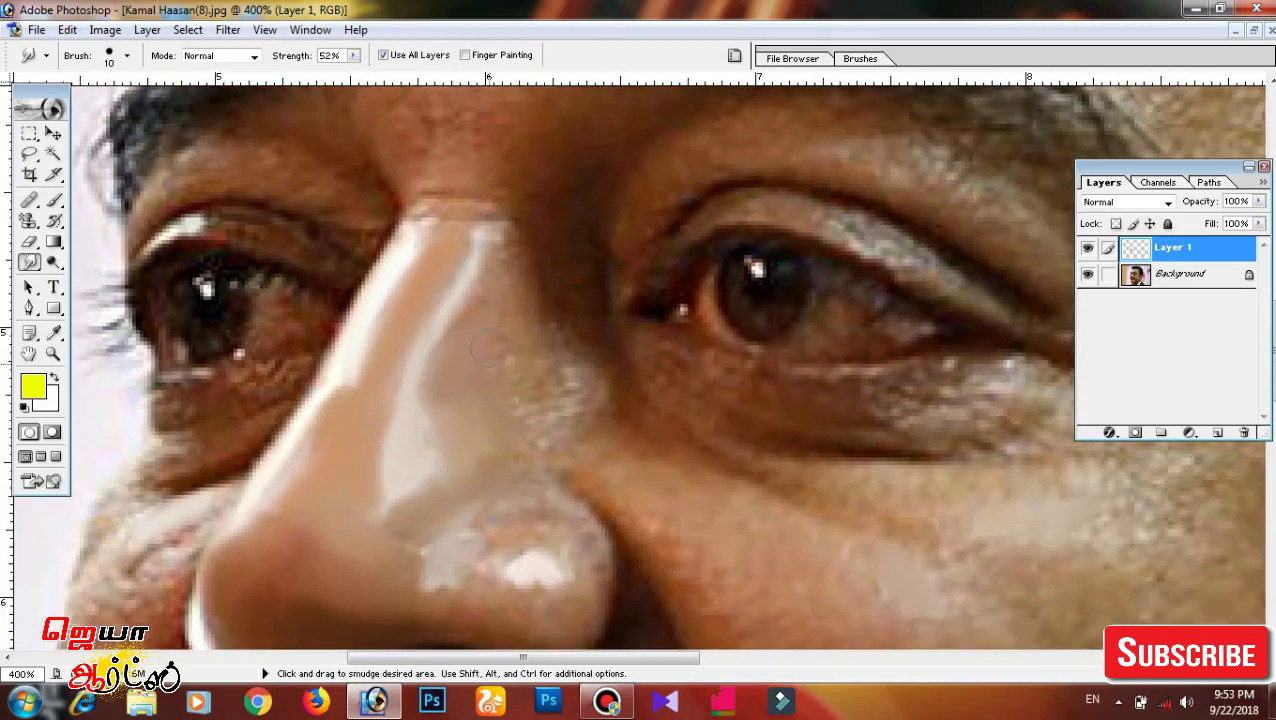
scroll(500, 395, up, 1)
scroll(564, 373, up, 1)
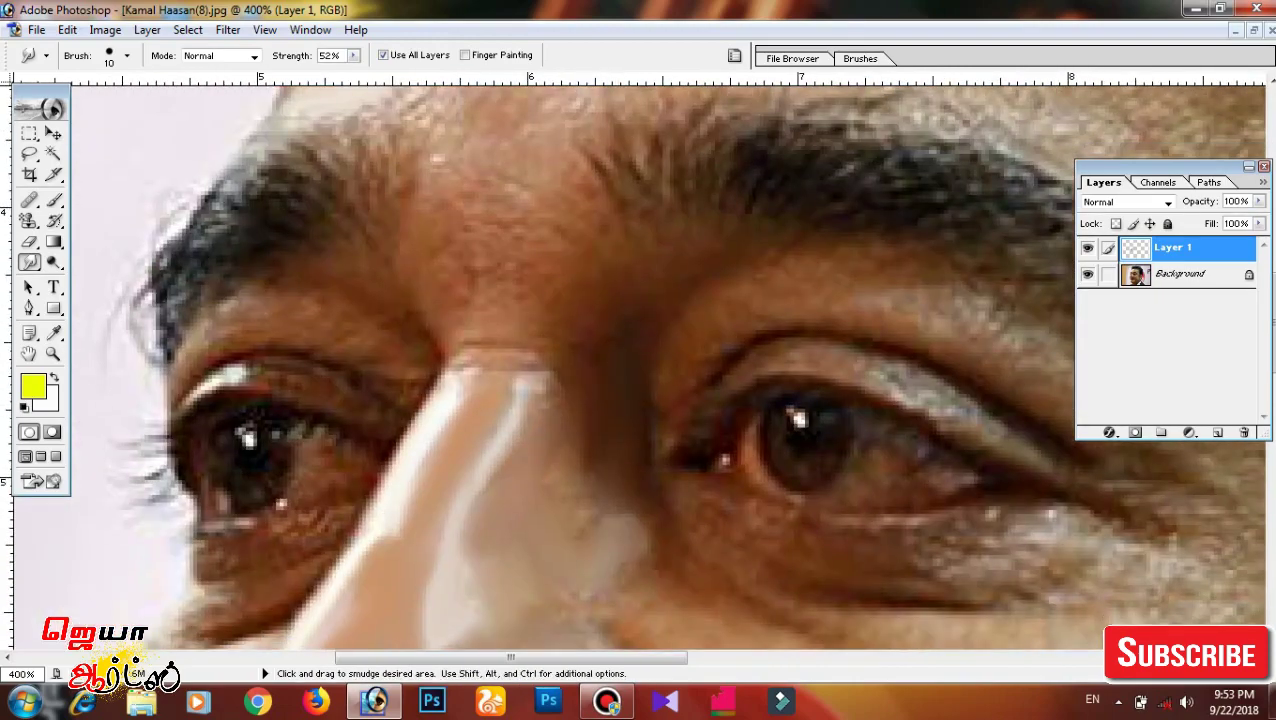
scroll(500, 420, down, 1)
scroll(456, 456, down, 1)
scroll(527, 429, down, 1)
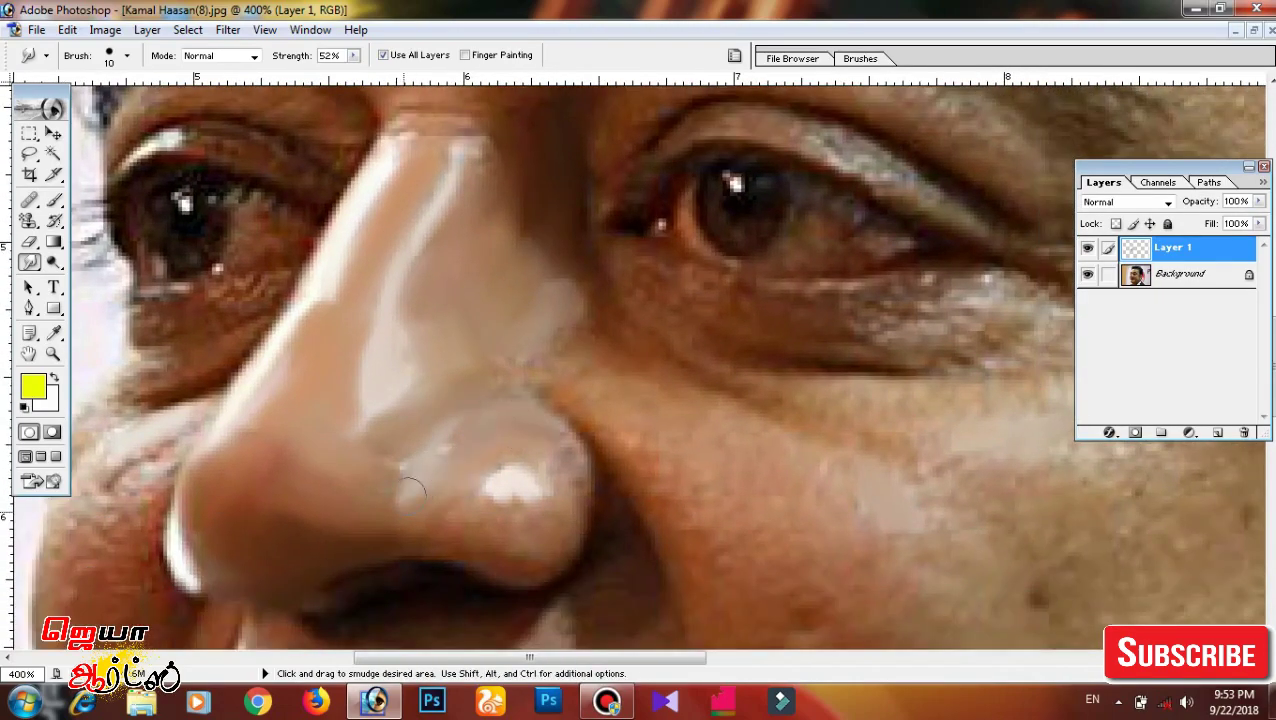
scroll(402, 534, down, 1)
scroll(430, 500, left, 1)
scroll(500, 485, up, 2)
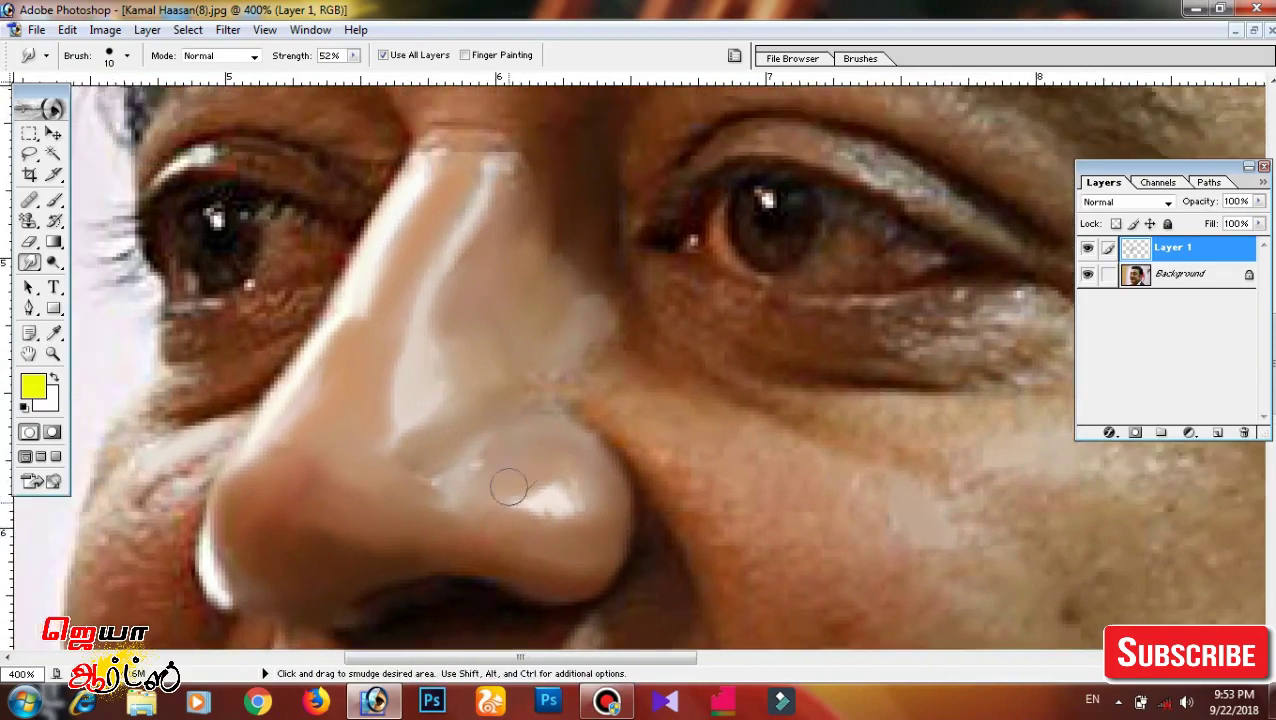
scroll(445, 472, up, 1)
scroll(474, 489, up, 2)
scroll(465, 491, right, 1)
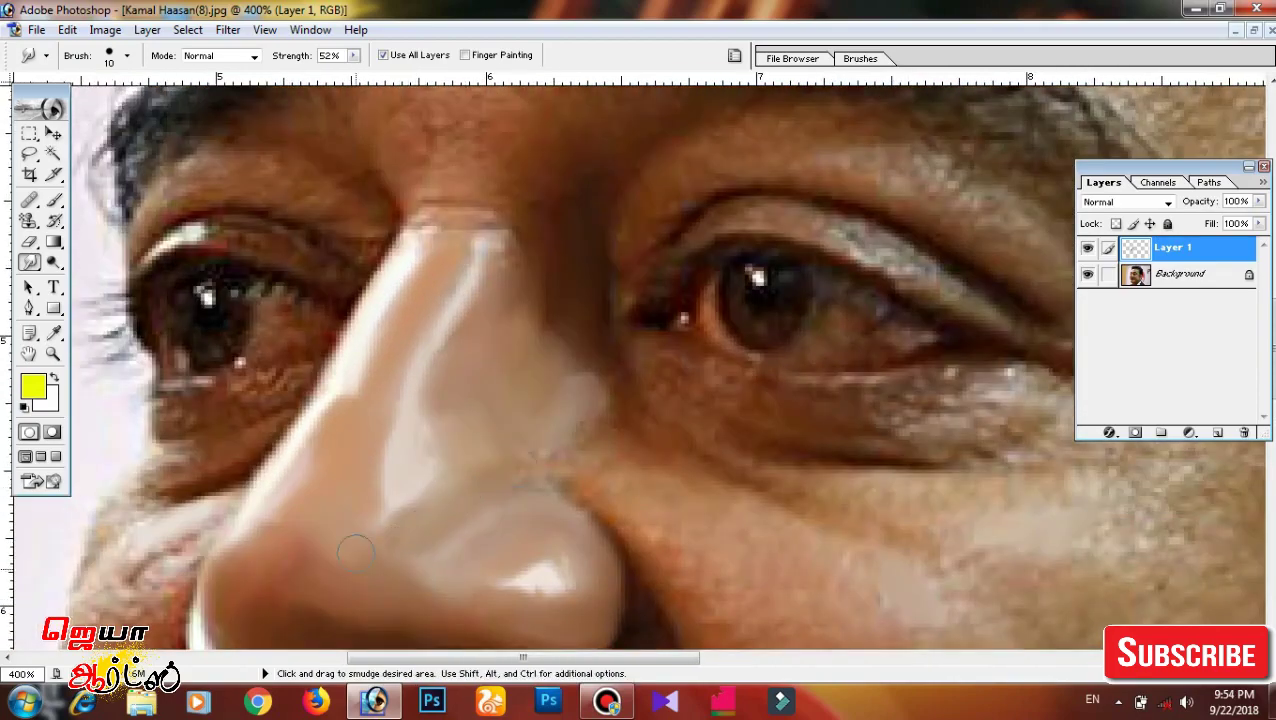
scroll(356, 551, up, 1)
scroll(572, 455, down, 2)
scroll(572, 455, right, 1)
scroll(640, 588, down, 2)
scroll(640, 588, left, 2)
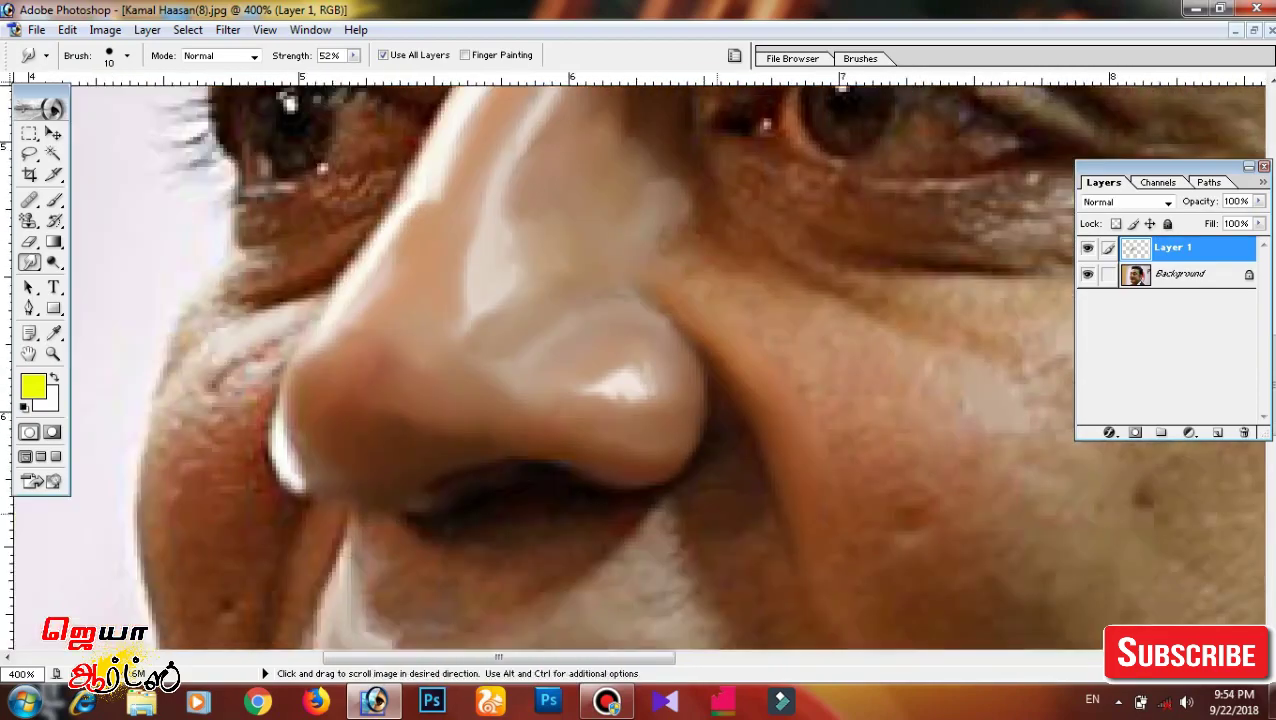
scroll(640, 570, up, 2)
scroll(640, 570, right, 2)
scroll(640, 540, up, 1)
scroll(620, 528, left, 1)
scroll(616, 524, up, 3)
scroll(616, 524, left, 1)
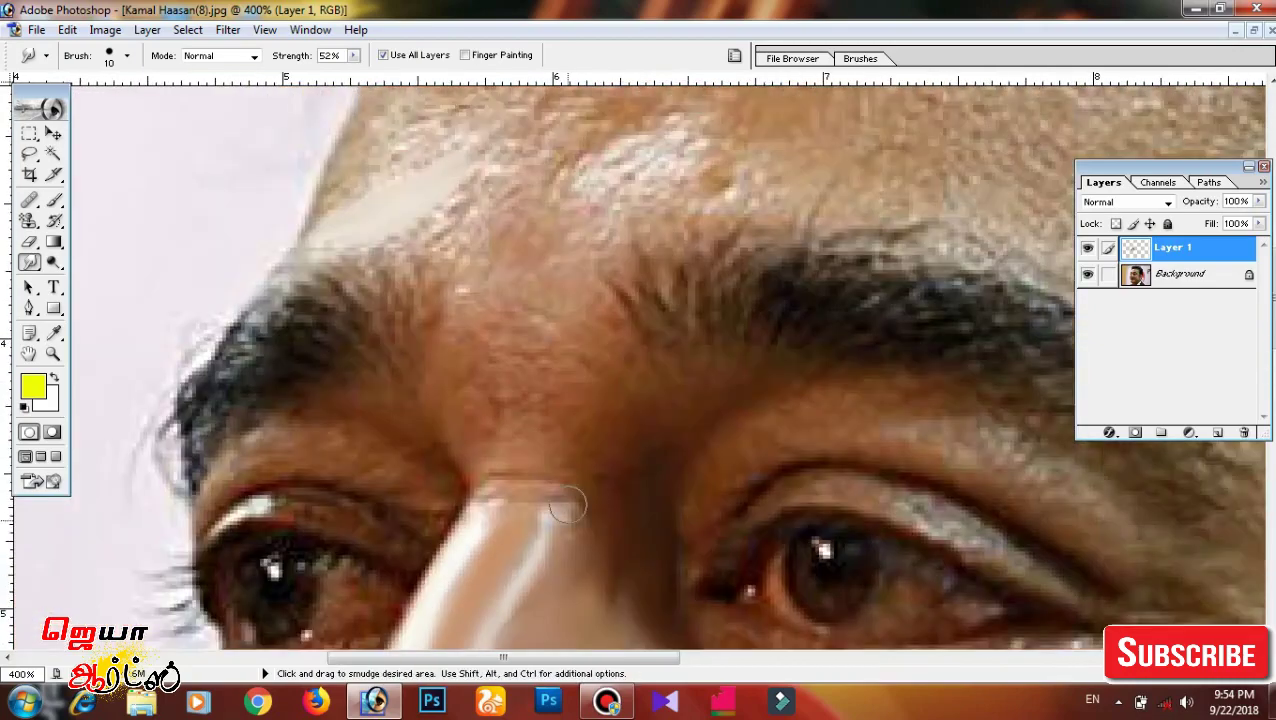
scroll(650, 524, down, 8)
scroll(650, 524, right, 5)
scroll(701, 525, up, 4)
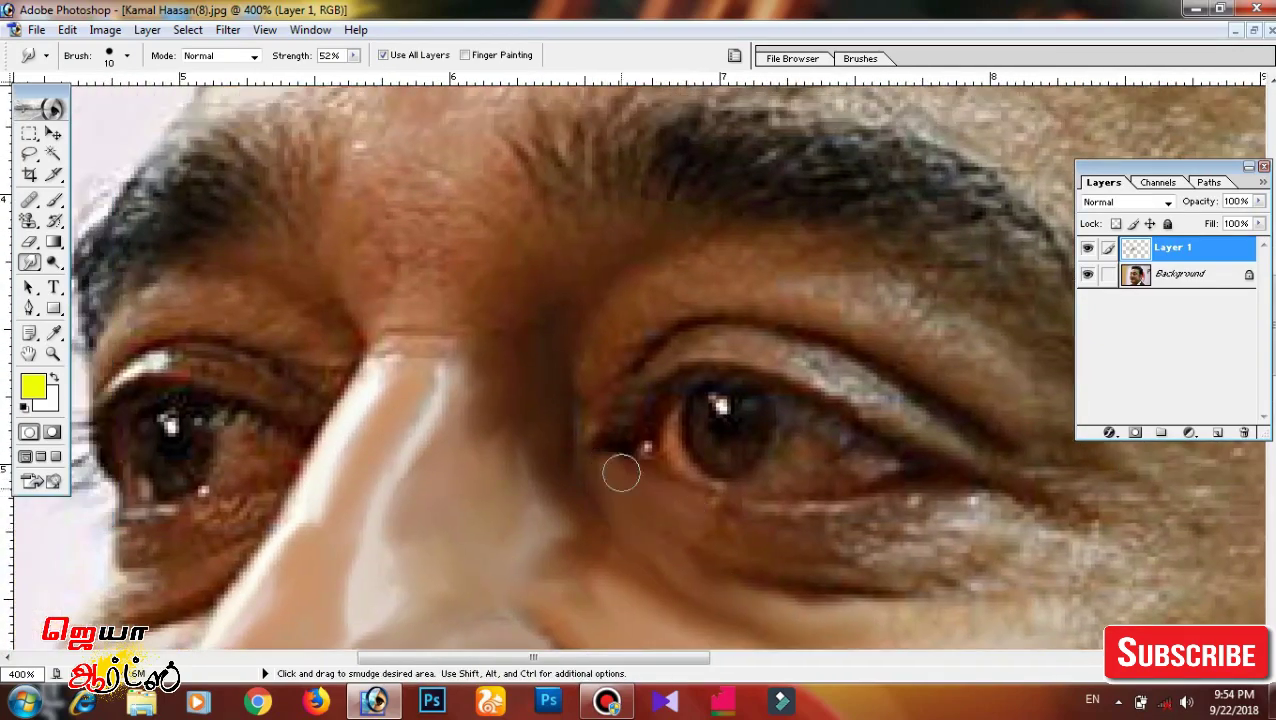
Blend the streak below the eye and smudge the cheek beside the nose with a 30 px brush.
drag(595, 415, 599, 474)
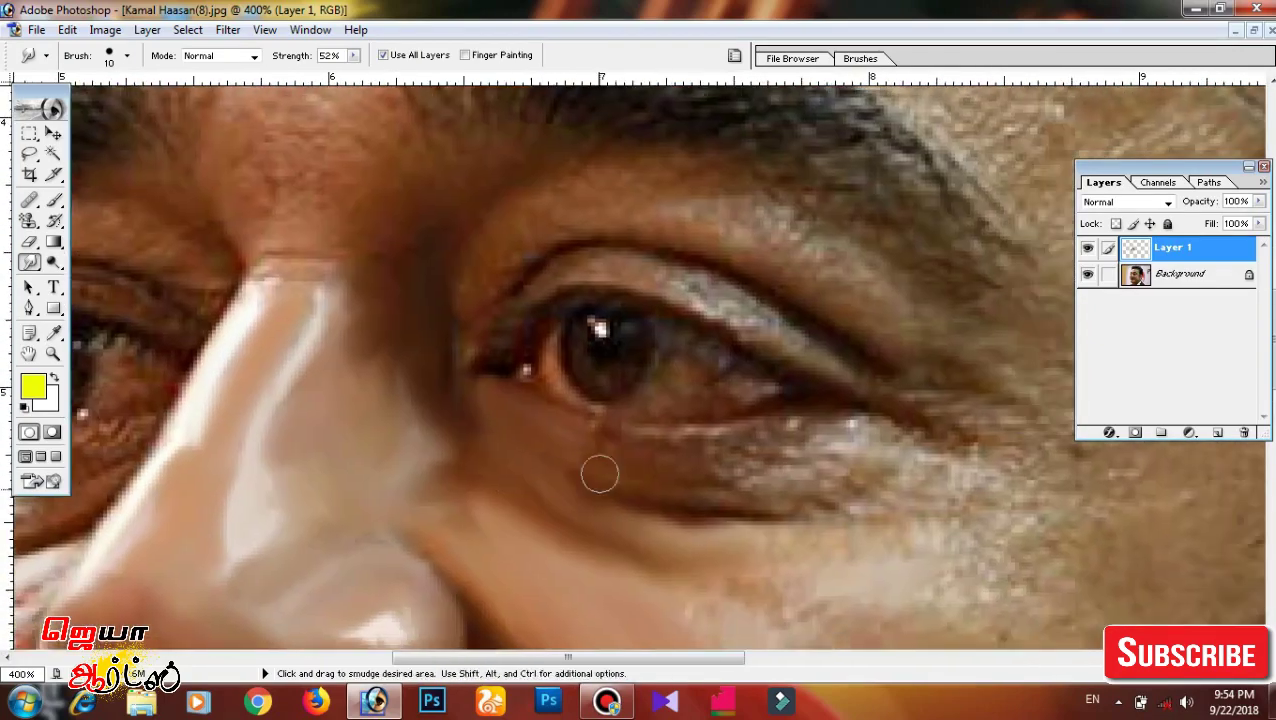
scroll(797, 421, down, 1)
scroll(810, 425, left, 1)
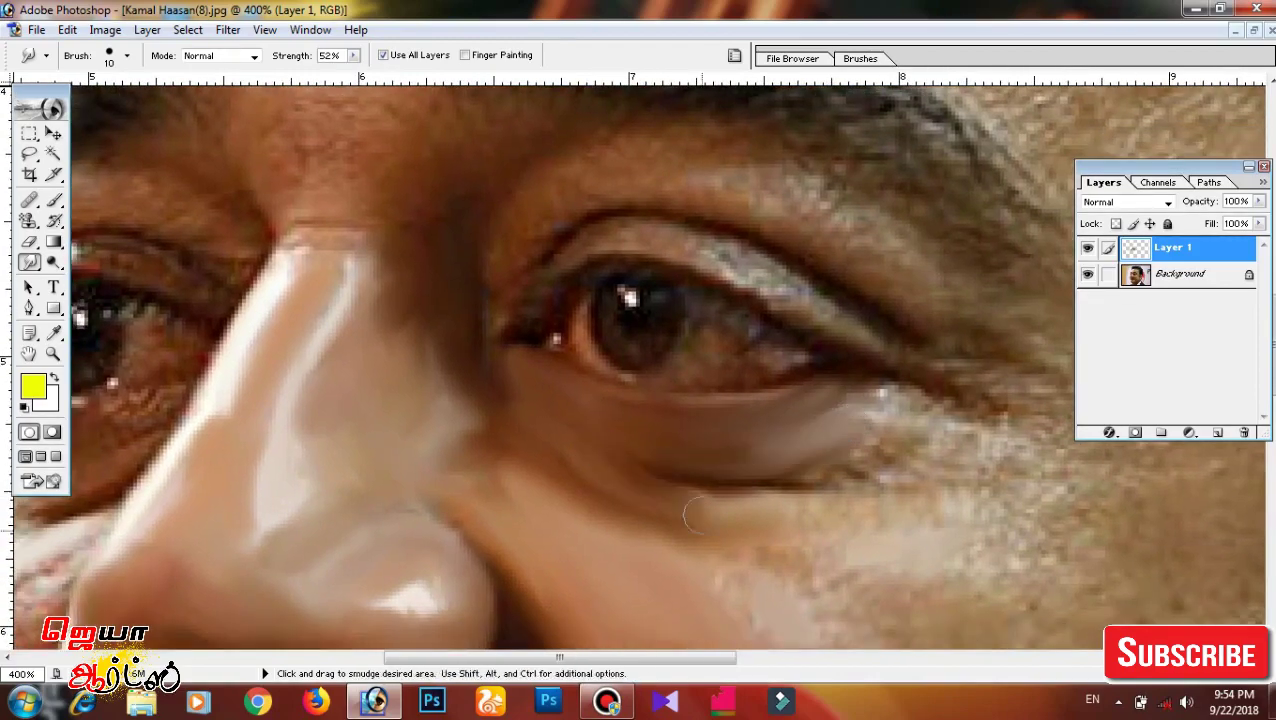
scroll(476, 441, right, 3)
scroll(523, 460, right, 3)
scroll(523, 460, down, 2)
scroll(600, 390, up, 3)
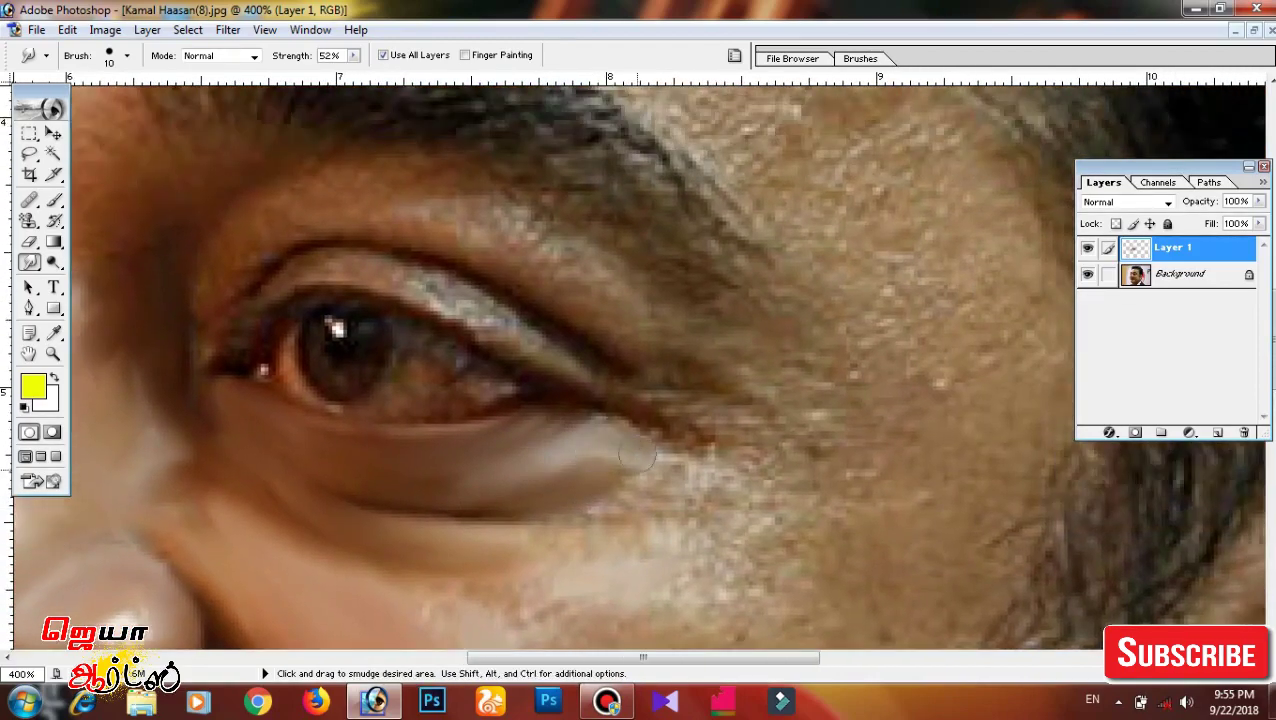
scroll(585, 378, down, 2)
scroll(570, 368, down, 2)
scroll(570, 368, left, 1)
scroll(550, 352, down, 4)
scroll(550, 352, left, 1)
scroll(541, 347, down, 2)
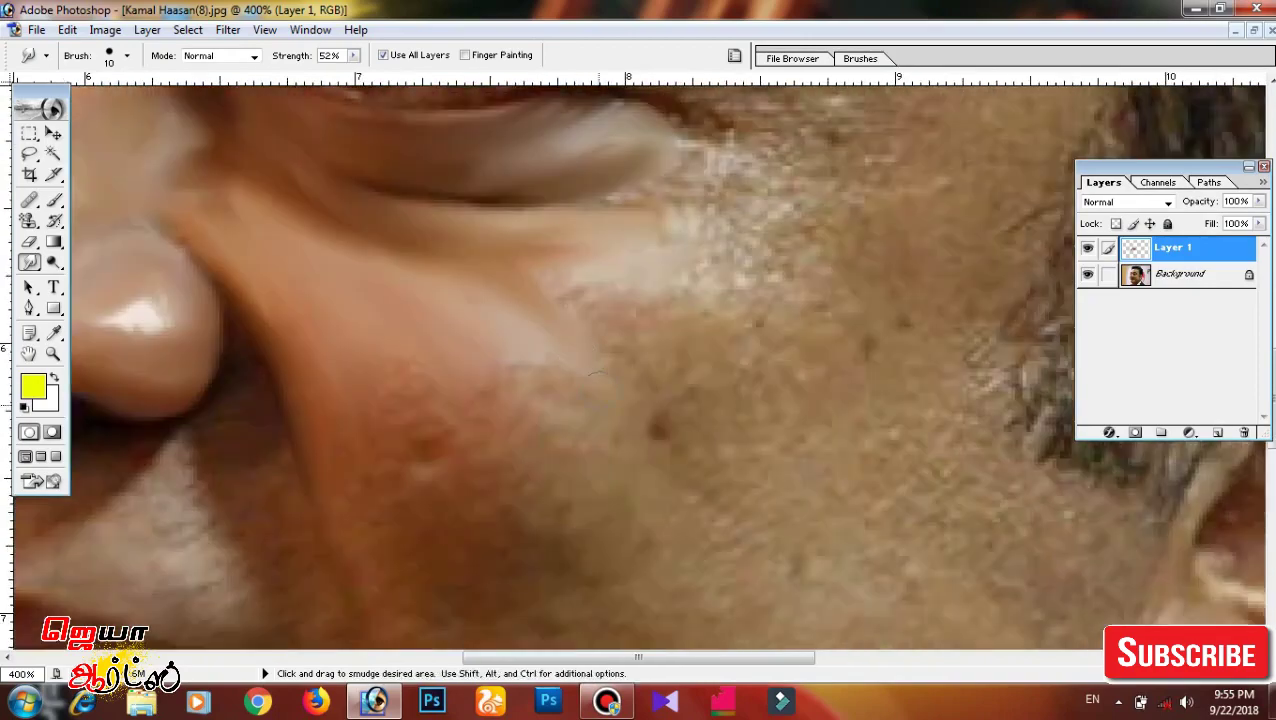
scroll(399, 416, down, 3)
scroll(493, 373, down, 1)
scroll(493, 373, left, 1)
scroll(537, 278, down, 5)
scroll(537, 278, left, 1)
scroll(537, 278, up, 4)
scroll(480, 320, right, 1)
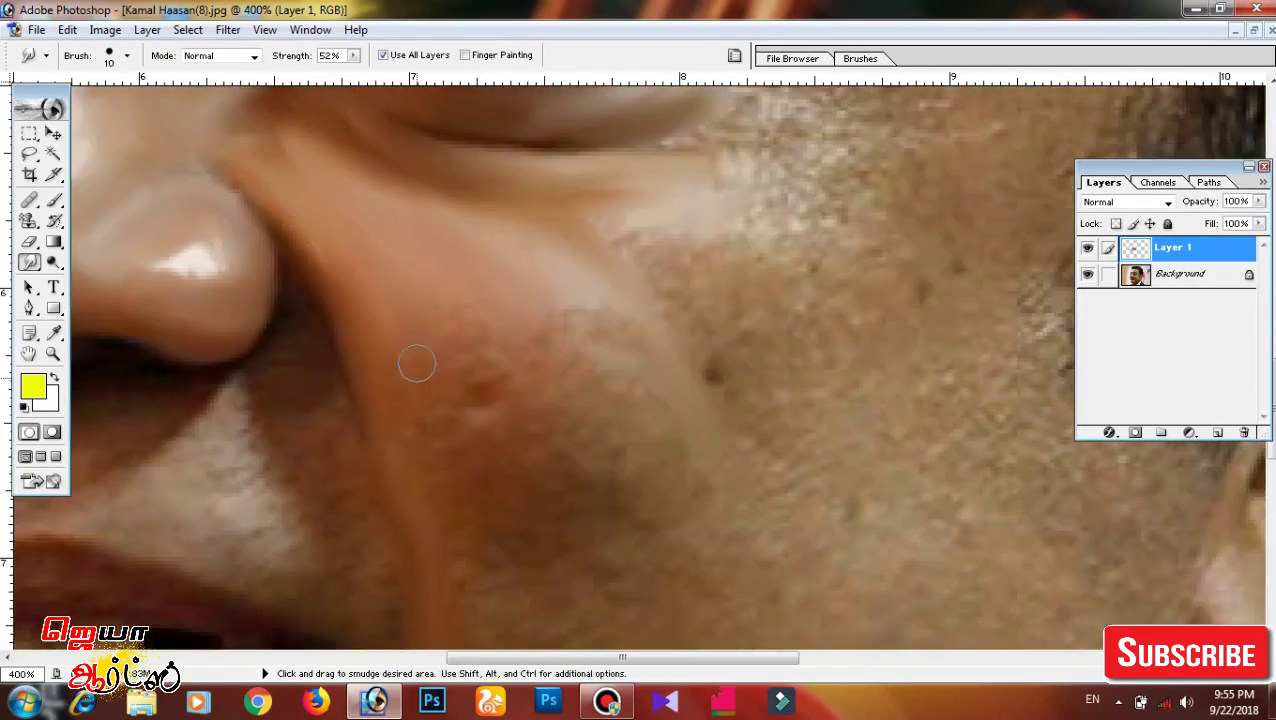
Smudge the skin near the mouth corner into soft tones, ending with the brush at 9 px.
scroll(535, 355, down, 2)
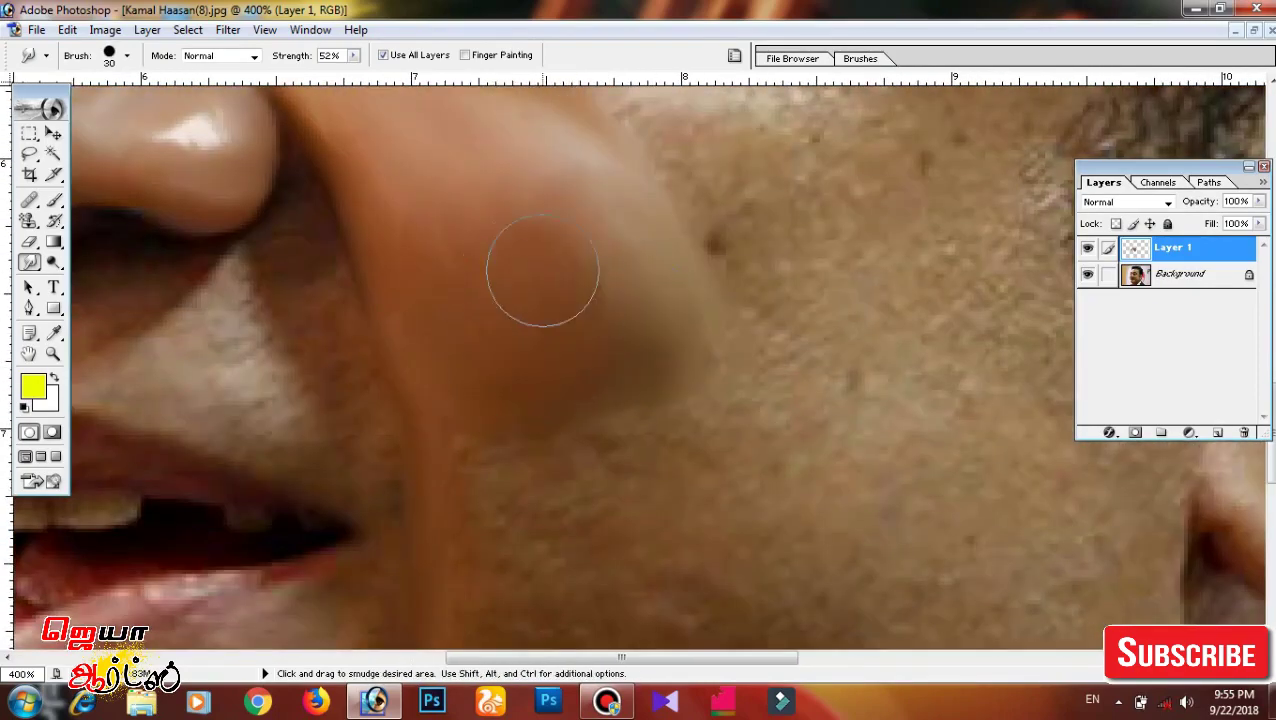
scroll(598, 407, down, 1)
scroll(607, 322, down, 1)
scroll(607, 322, left, 1)
scroll(622, 449, down, 2)
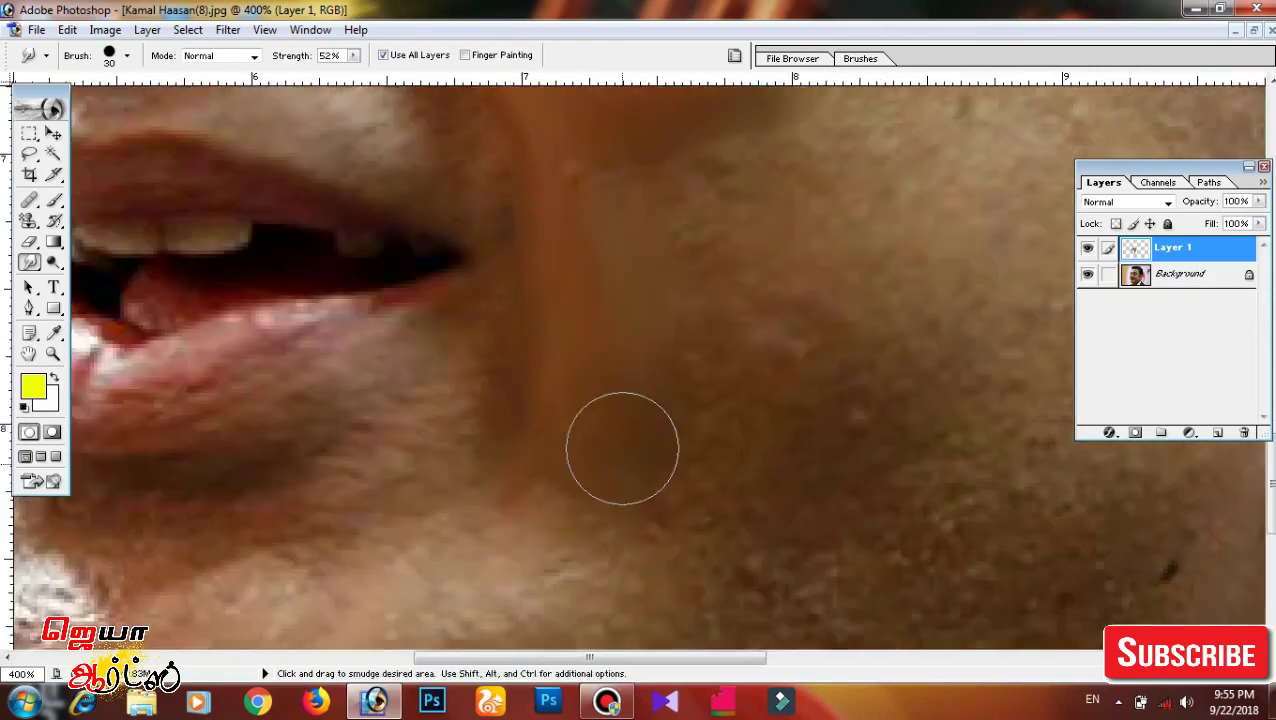
scroll(632, 370, right, 1)
scroll(559, 429, up, 2)
scroll(600, 450, right, 1)
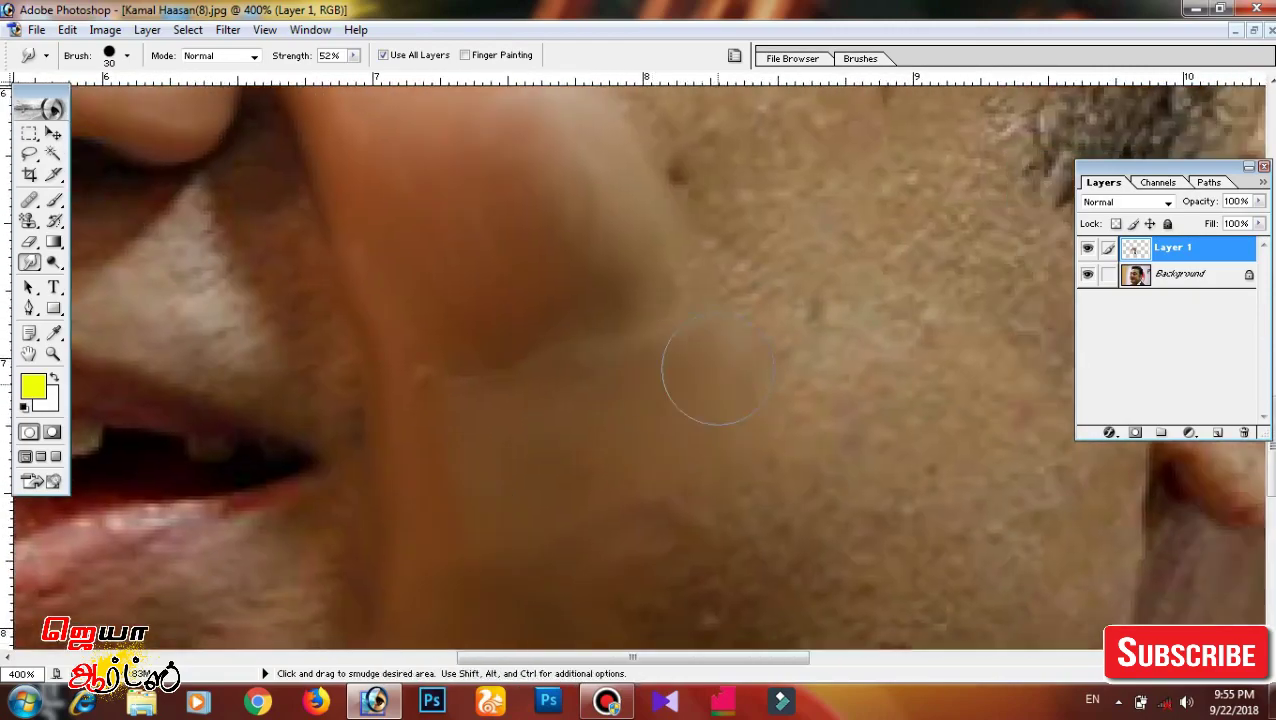
scroll(700, 370, down, 2)
scroll(640, 380, down, 3)
scroll(582, 375, right, 1)
scroll(582, 375, up, 2)
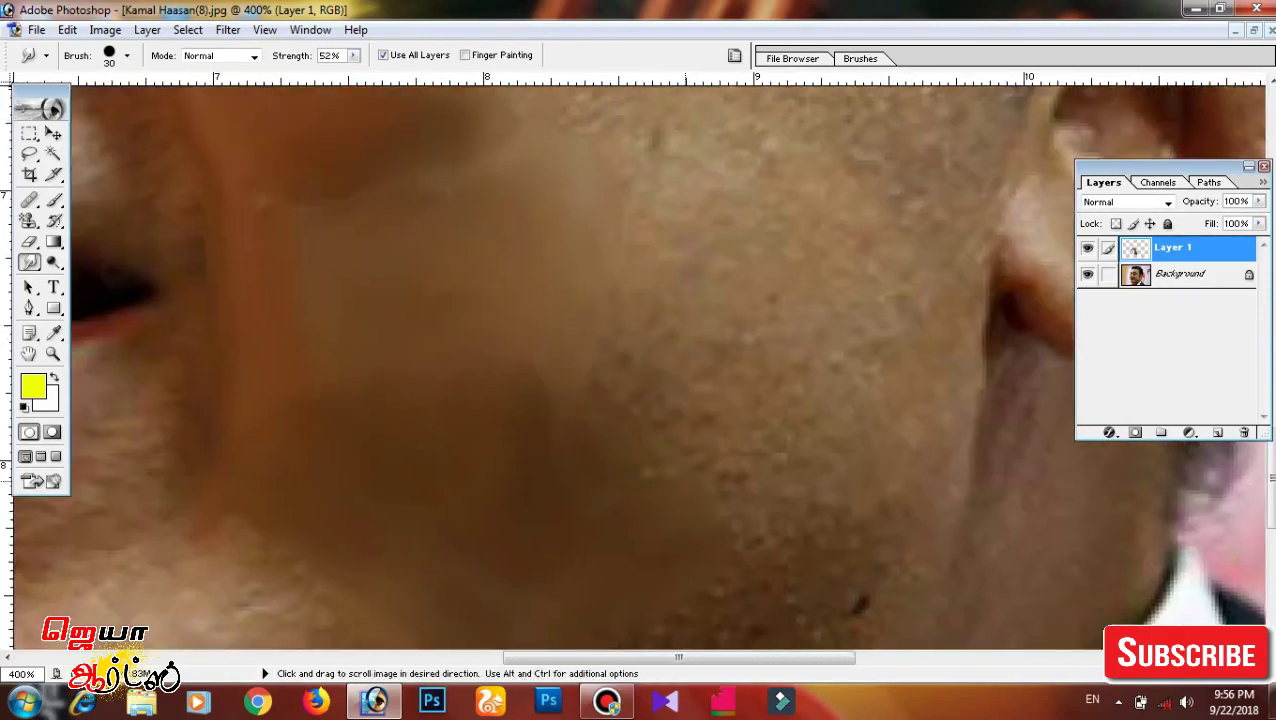
scroll(582, 375, up, 2)
scroll(582, 375, up, 1)
scroll(582, 375, up, 2)
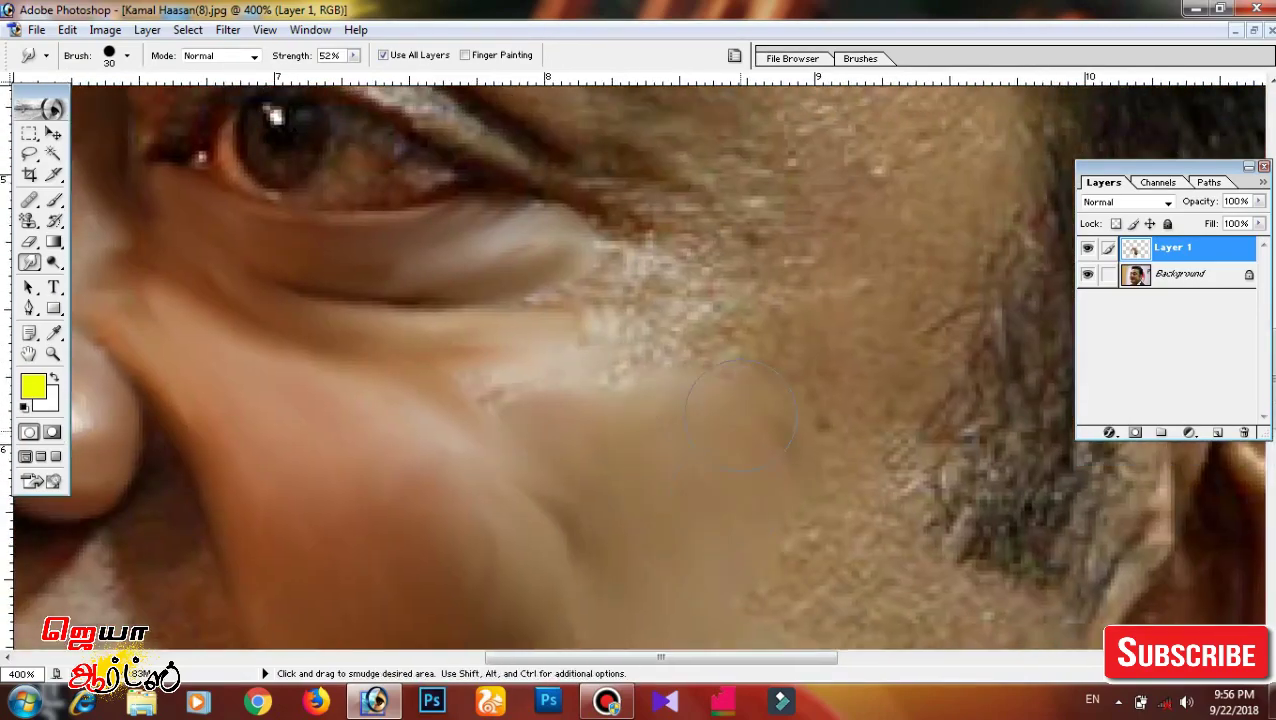
scroll(640, 370, down, 2)
scroll(940, 285, up, 2)
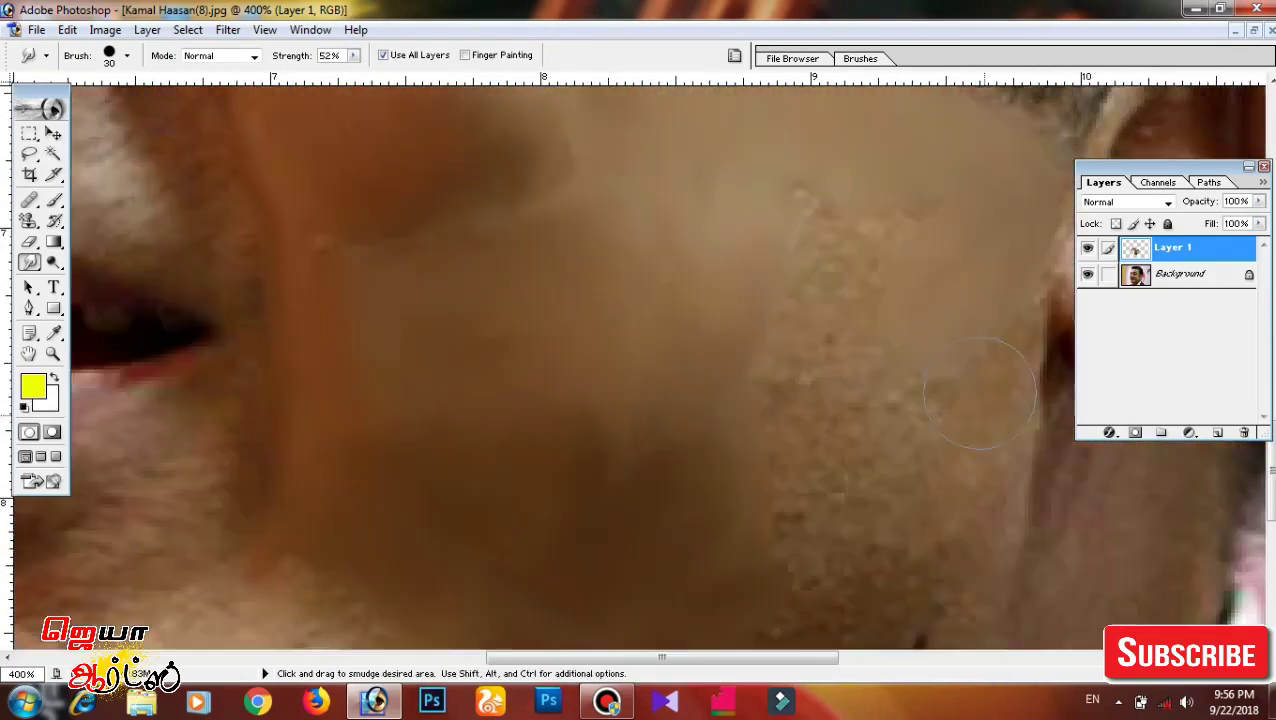
scroll(940, 285, down, 1)
scroll(875, 418, left, 1)
scroll(875, 418, up, 2)
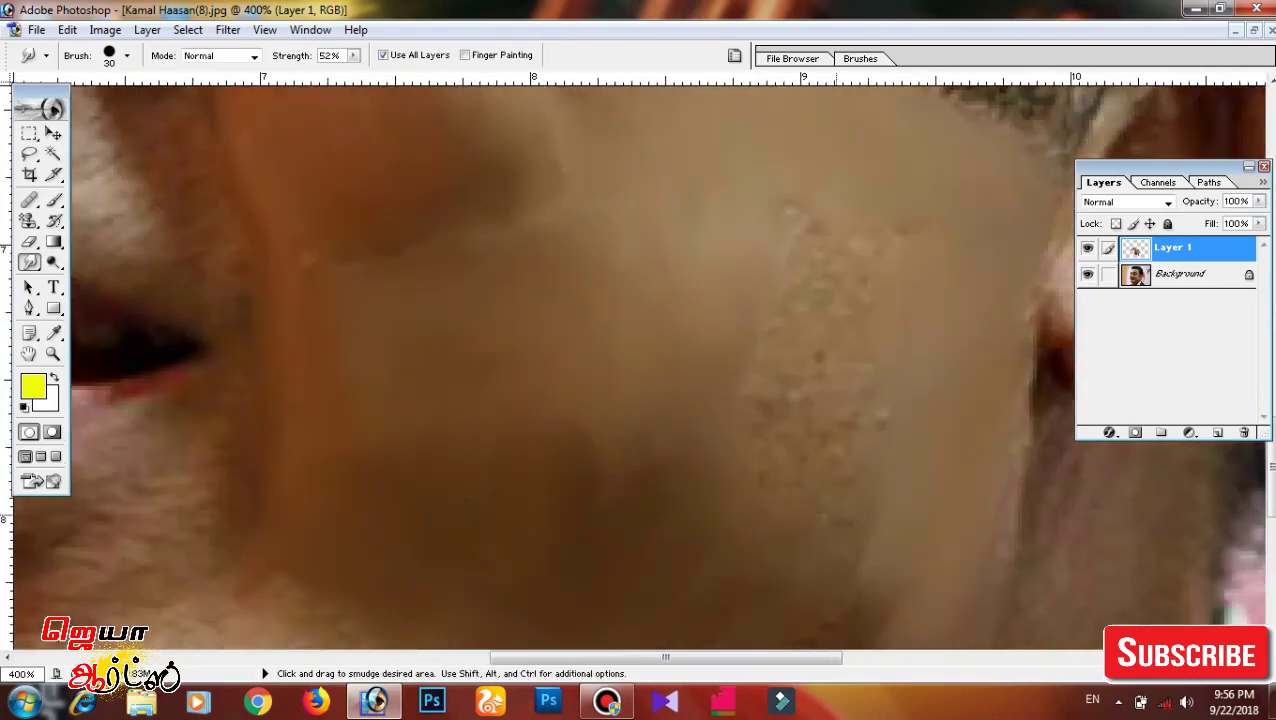
scroll(800, 460, up, 2)
scroll(763, 490, up, 1)
Shrink the Smudge brush to 20 pixels for finer smudging.
key(bracketleft)
key(bracketleft)
key(bracketleft)
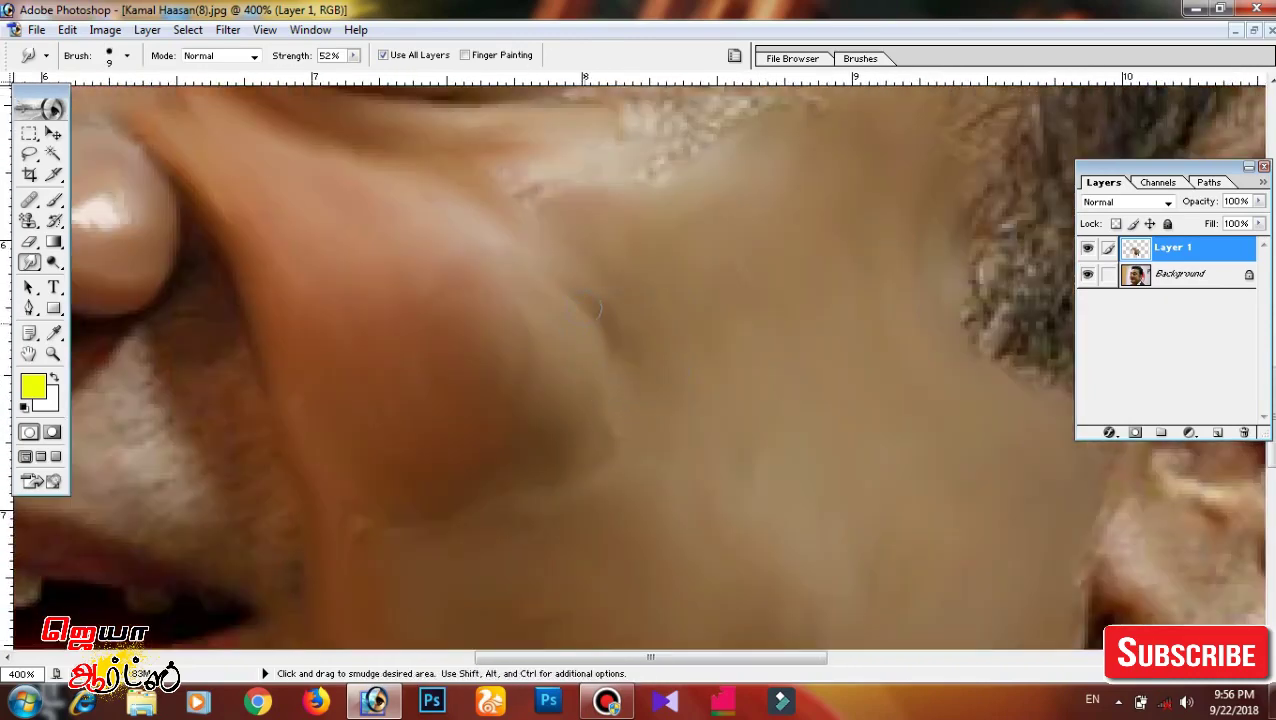
key(bracketleft)
key(bracketleft)
key(bracketleft)
scroll(464, 455, left, 2)
scroll(464, 455, down, 1)
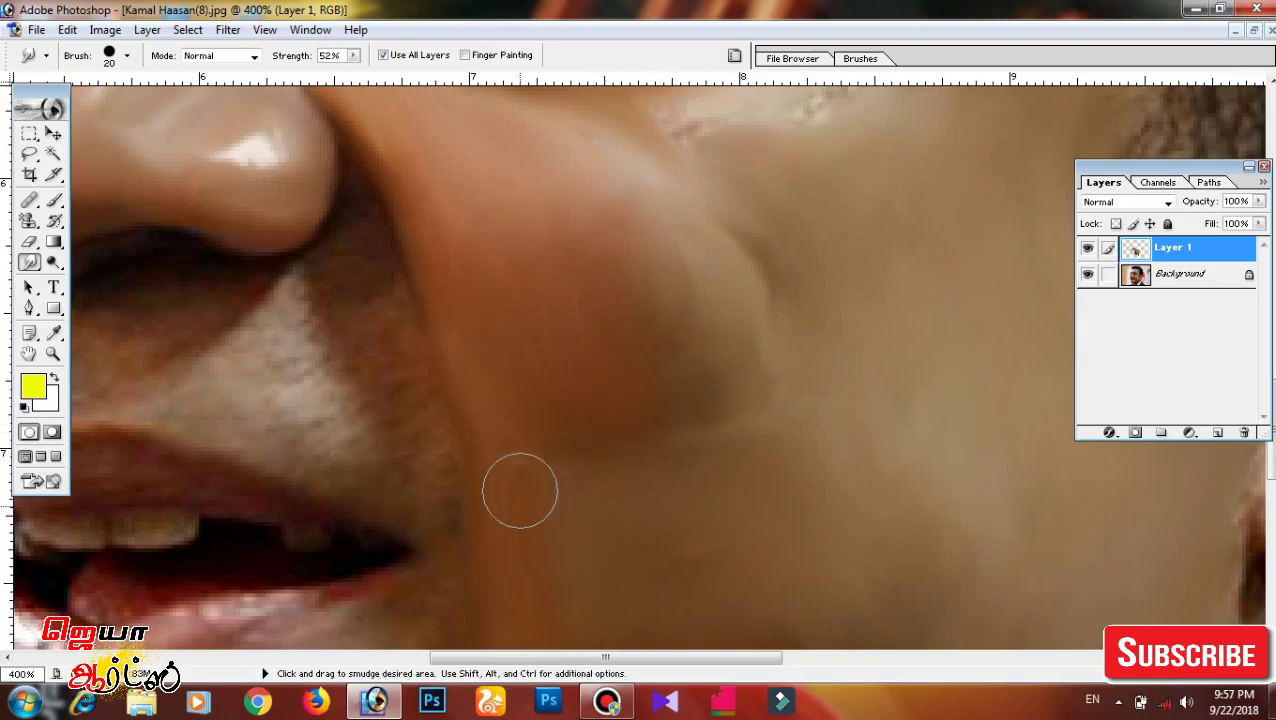
Move across the under-eye and temple skin beside the eyebrow.
scroll(701, 446, up, 1)
scroll(701, 446, right, 1)
scroll(701, 446, up, 3)
scroll(701, 446, right, 1)
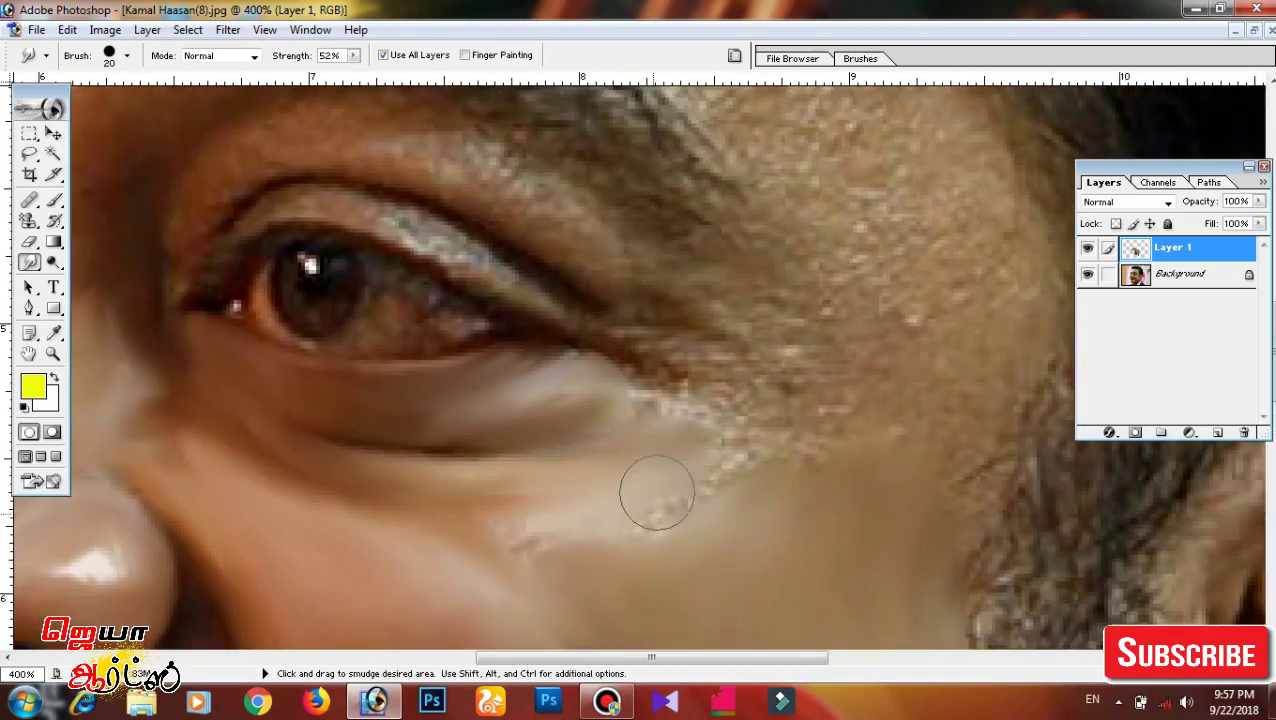
scroll(655, 498, down, 1)
scroll(587, 477, down, 1)
scroll(587, 477, right, 1)
scroll(587, 477, down, 2)
scroll(587, 477, up, 5)
scroll(587, 477, right, 1)
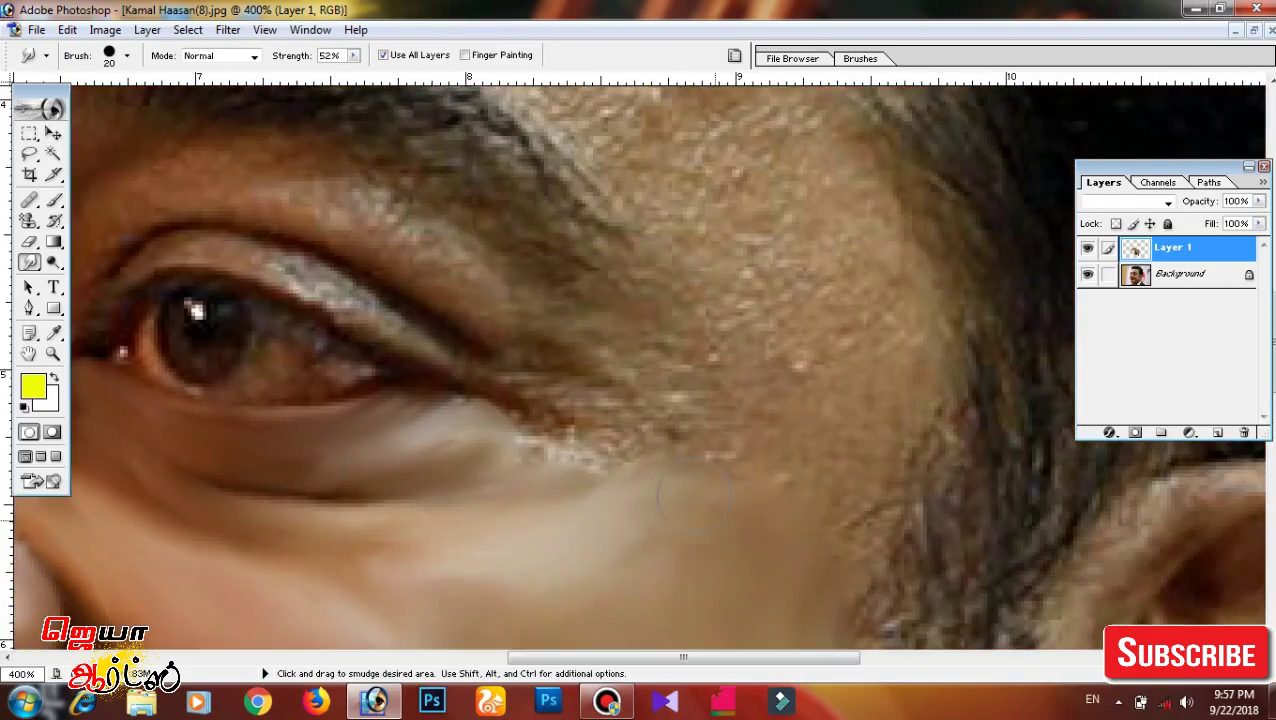
scroll(587, 477, up, 1)
scroll(790, 380, up, 1)
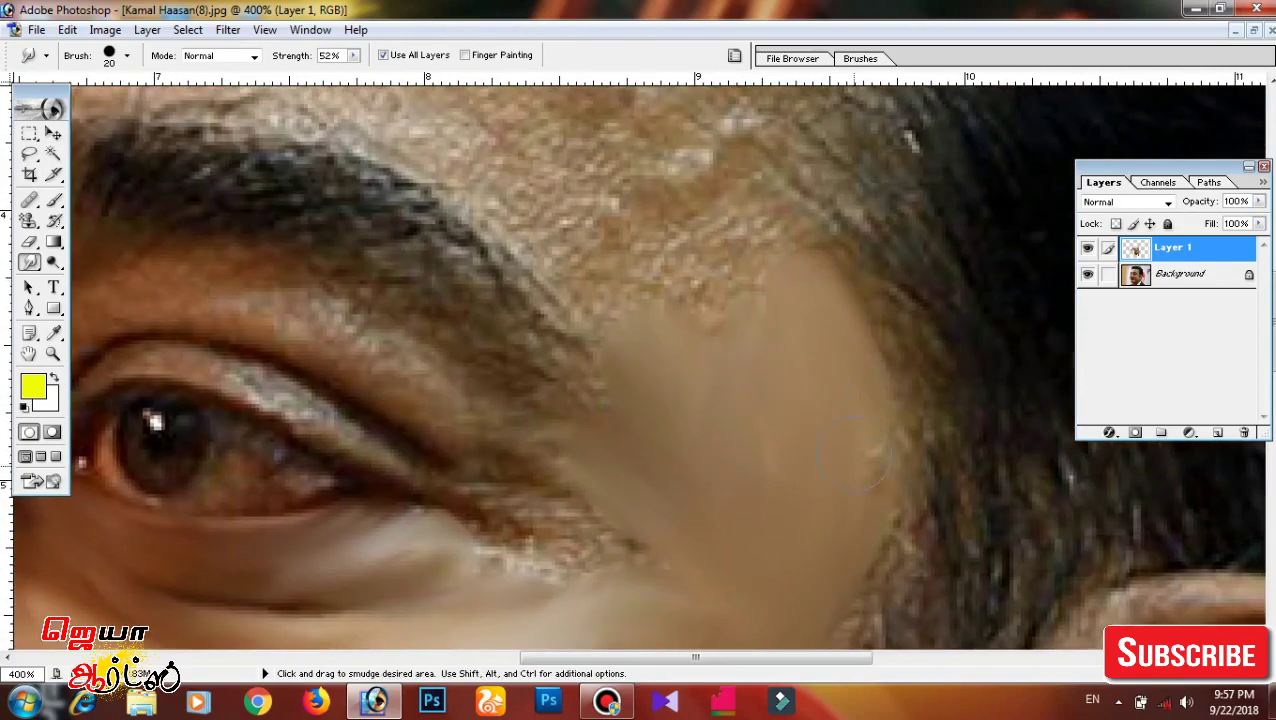
scroll(840, 350, up, 1)
scroll(640, 370, up, 1)
scroll(640, 370, up, 1)
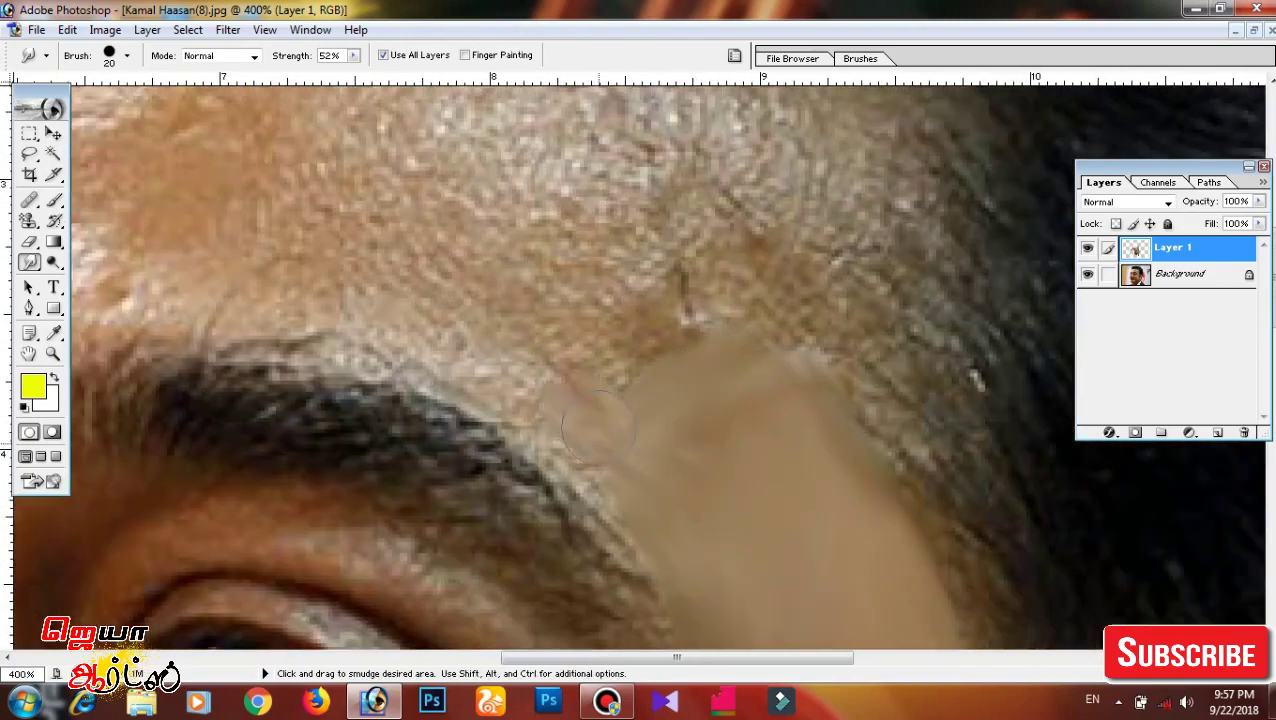
scroll(640, 370, left, 1)
Smudge the grainy forehead skin upward toward the hairline into soft strokes.
drag(560, 318, 470, 285)
mouse_move(400, 340)
mouse_down()
mouse_move(456, 242)
mouse_move(404, 197)
mouse_up()
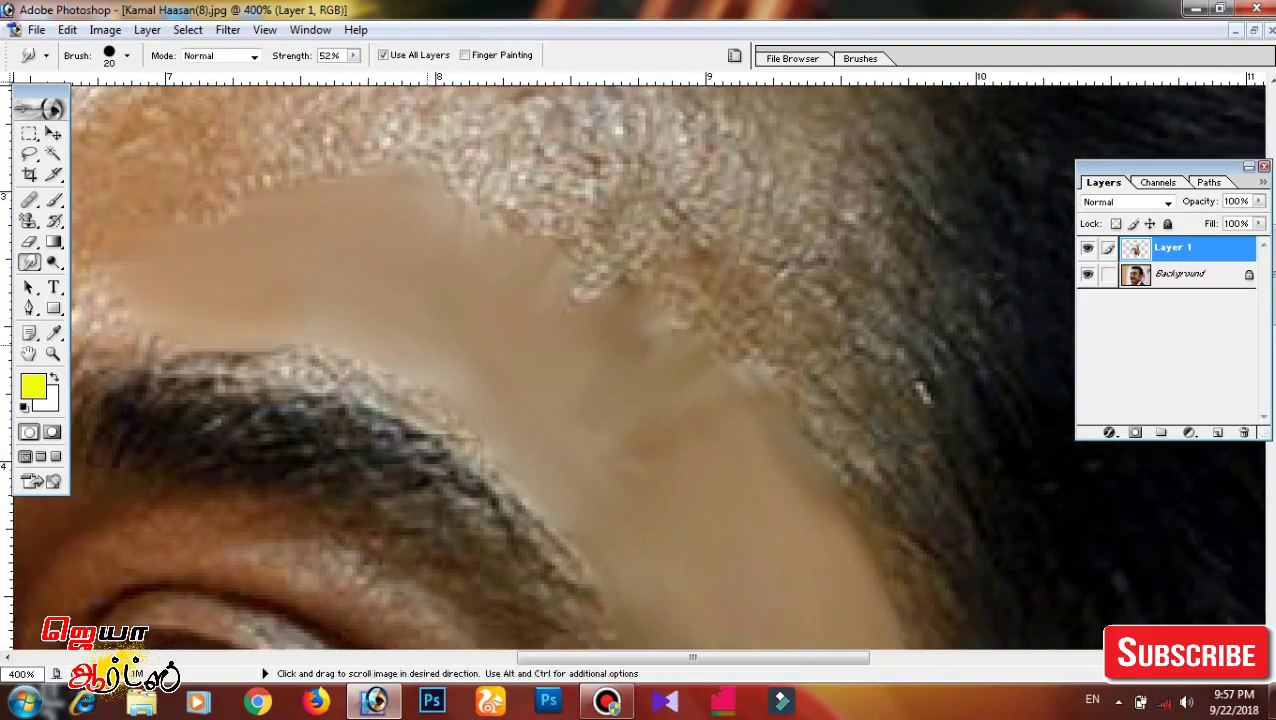
drag(560, 300, 490, 270)
drag(760, 210, 700, 240)
drag(600, 300, 640, 410)
drag(760, 160, 700, 250)
drag(640, 400, 670, 420)
drag(720, 260, 640, 340)
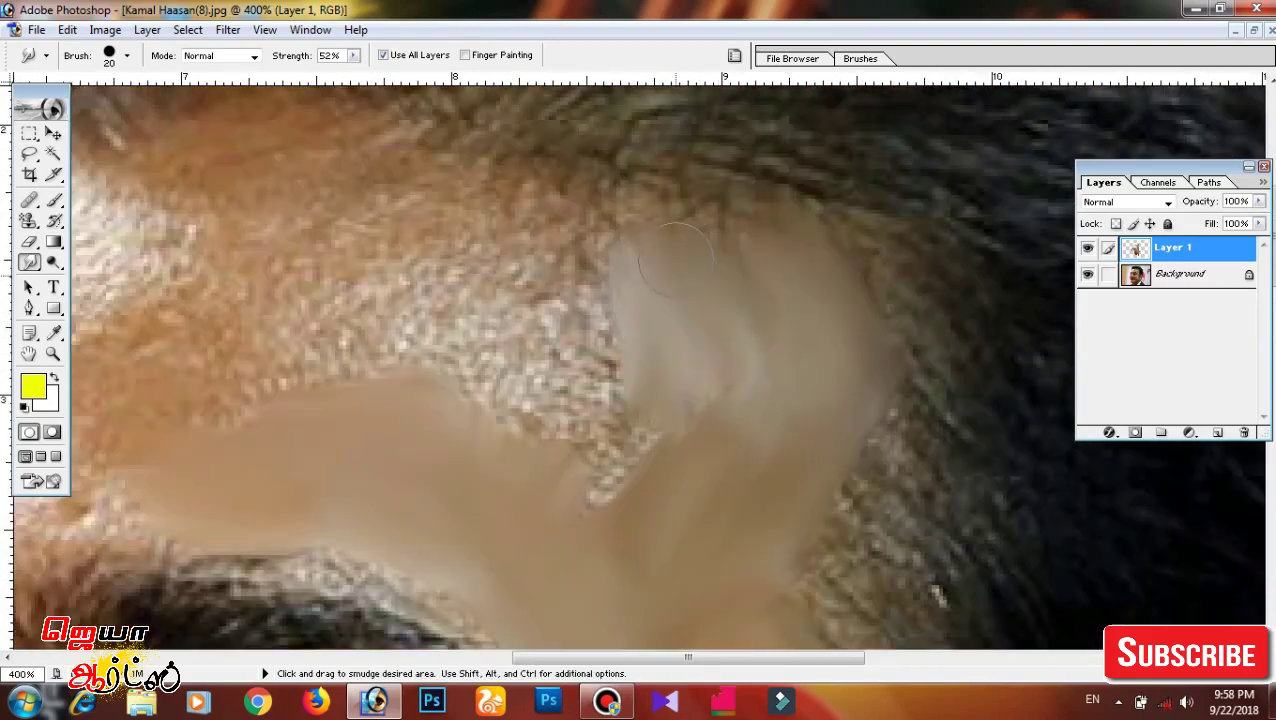
drag(720, 170, 620, 240)
drag(640, 300, 660, 315)
Blend the forehead edge along the hairline and just above the eyebrow.
mouse_move(498, 333)
mouse_down()
mouse_move(689, 433)
mouse_move(820, 280)
mouse_up()
drag(588, 420, 630, 490)
drag(720, 380, 756, 440)
drag(490, 265, 410, 275)
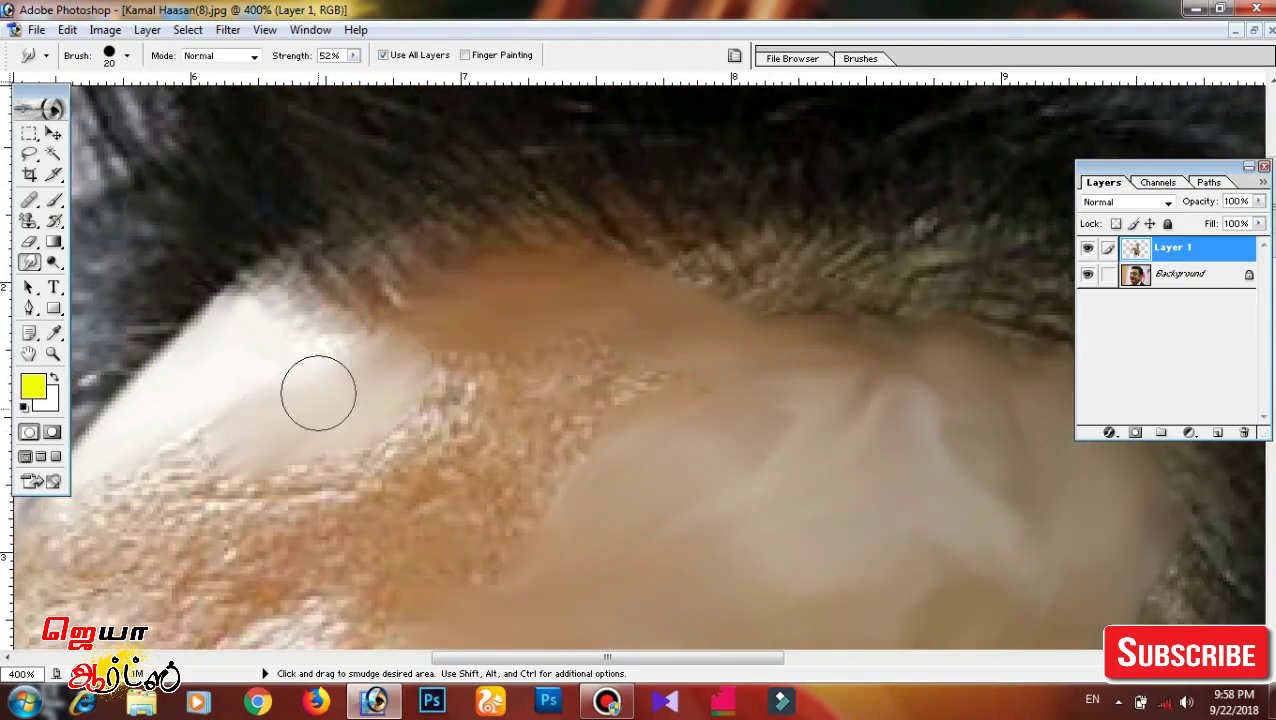
mouse_move(313, 378)
mouse_down()
mouse_move(419, 385)
mouse_move(567, 364)
mouse_up()
mouse_move(500, 410)
mouse_down()
mouse_move(231, 399)
mouse_move(310, 384)
mouse_move(449, 395)
mouse_move(887, 315)
mouse_up()
drag(580, 430, 755, 385)
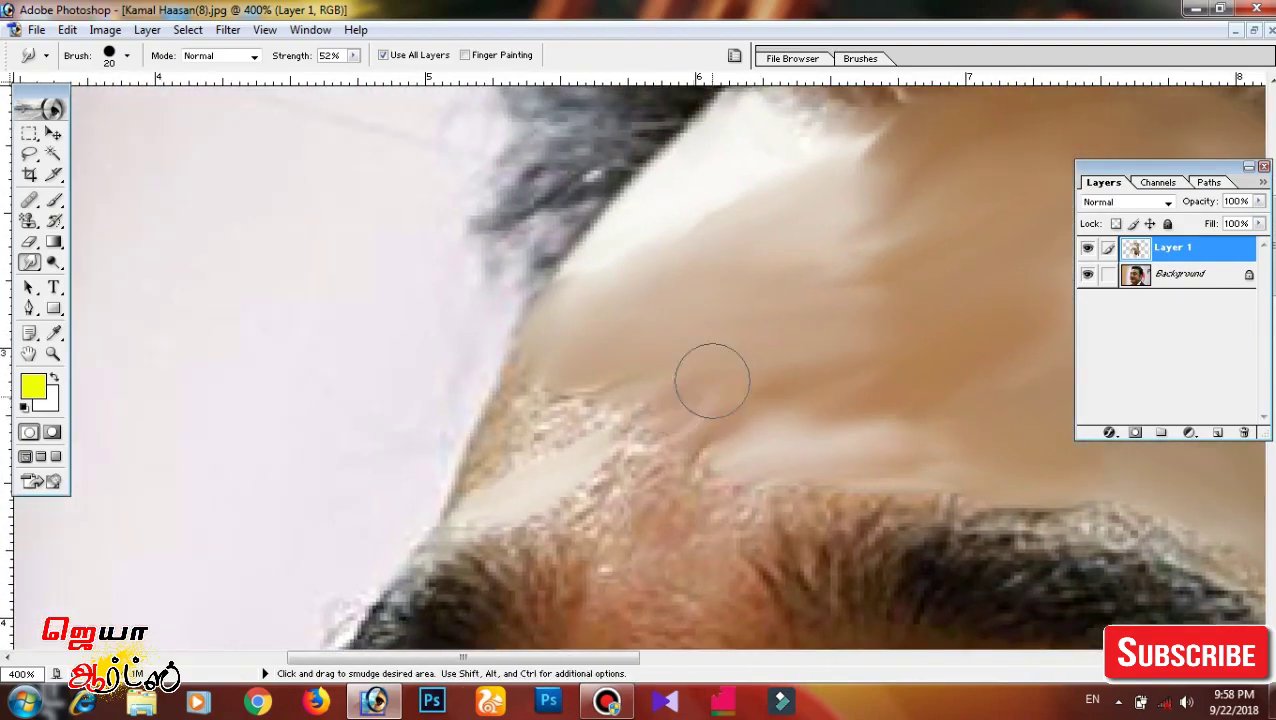
drag(492, 436, 514, 381)
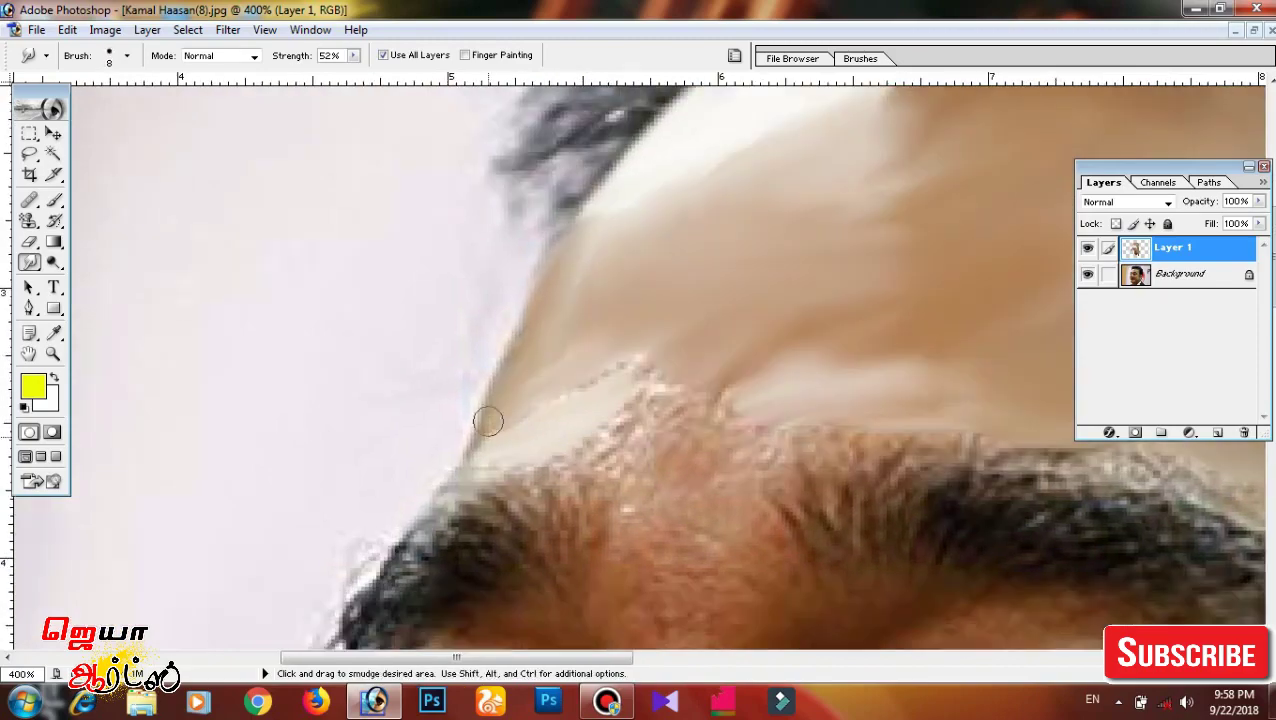
Pan down to the eyebrows and eyes, then set the brush to 9 pixels.
mouse_move(657, 350)
mouse_down()
mouse_move(721, 242)
mouse_move(676, 228)
mouse_move(649, 148)
mouse_up()
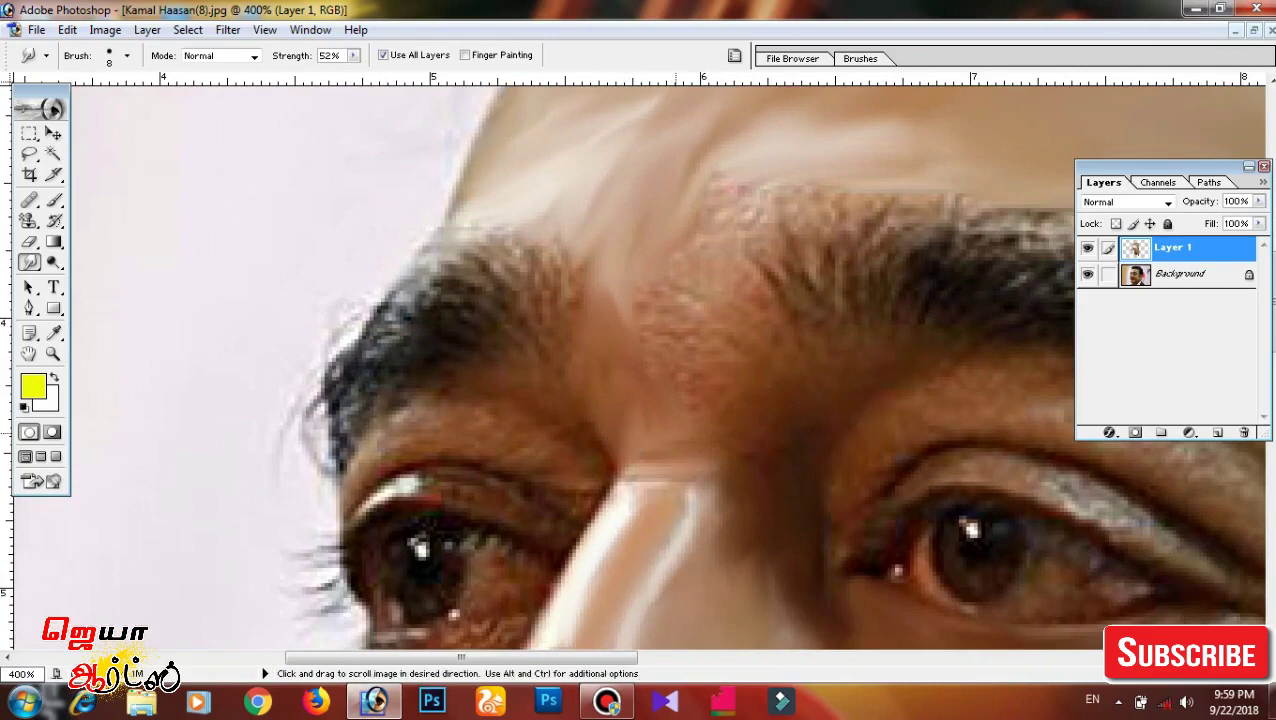
drag(668, 342, 600, 322)
key(bracketright)
scroll(576, 358, up, 1)
scroll(627, 270, up, 1)
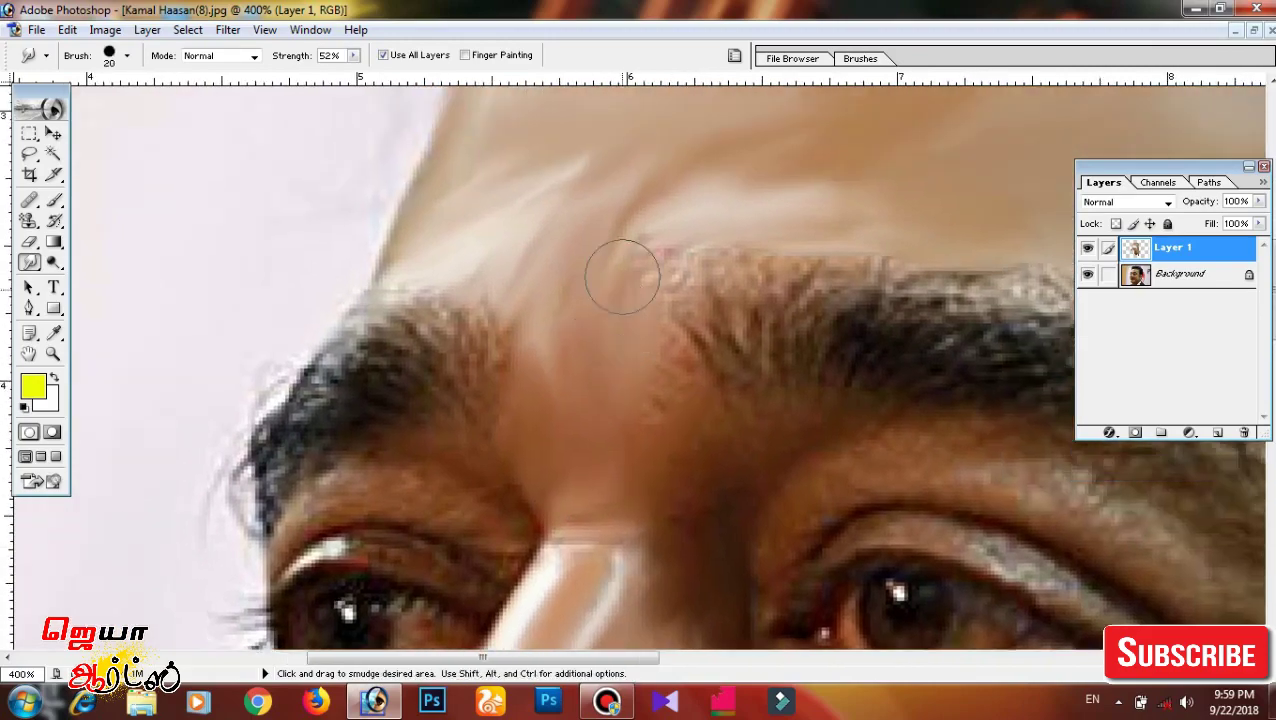
scroll(487, 343, up, 1)
scroll(572, 370, up, 1)
scroll(675, 336, up, 2)
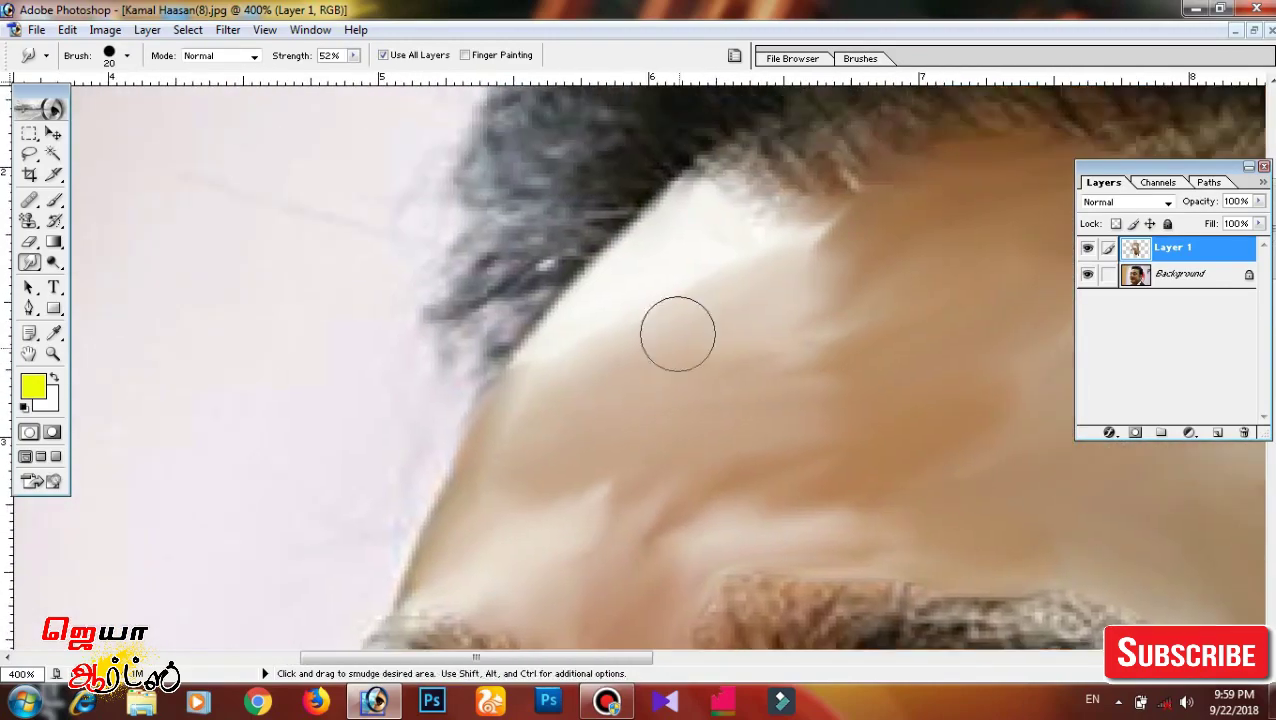
scroll(835, 358, up, 1)
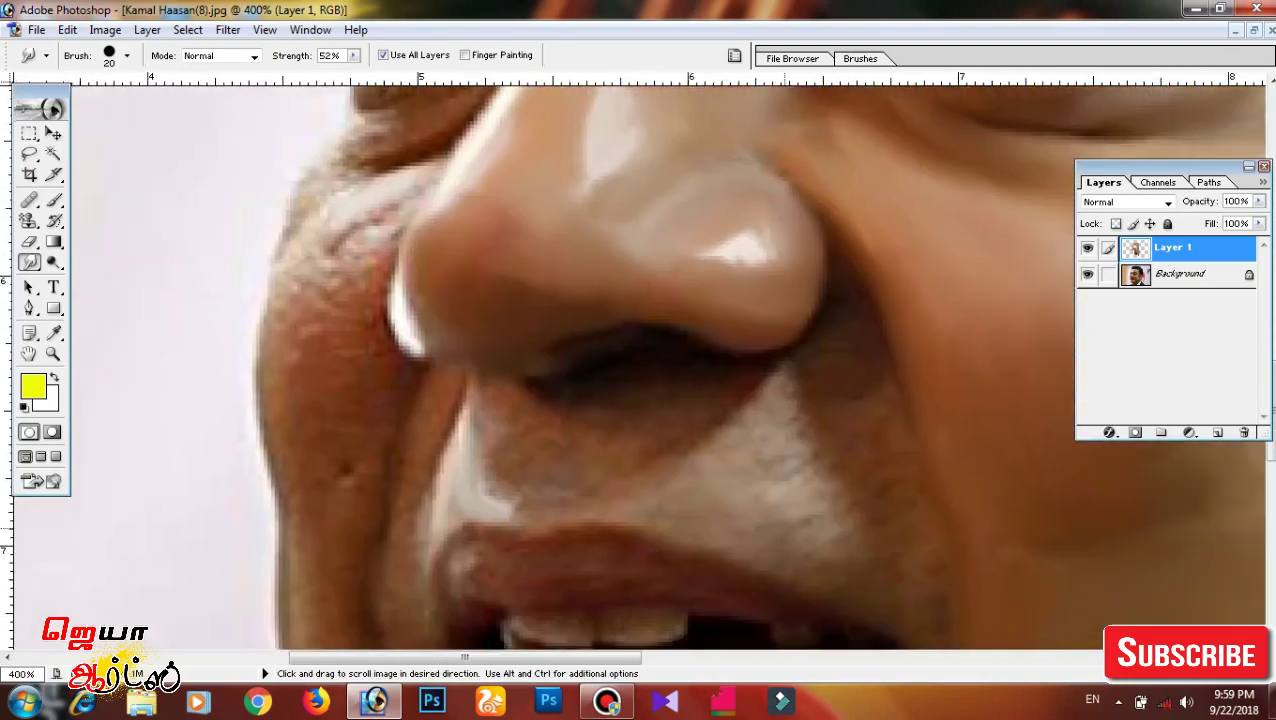
key(bracketleft)
Smudge the shadow under the nostril down and left toward the upper lip.
scroll(931, 532, up, 1)
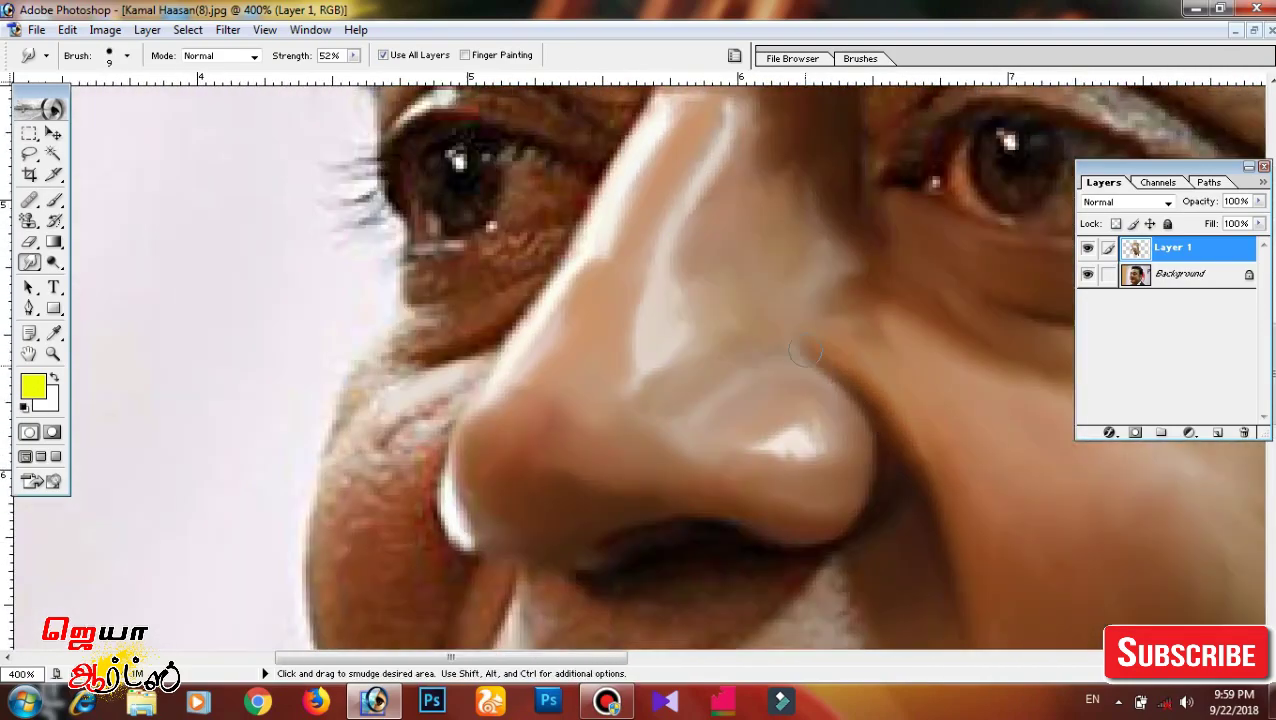
scroll(849, 450, down, 1)
scroll(849, 450, down, 1)
scroll(960, 480, down, 1)
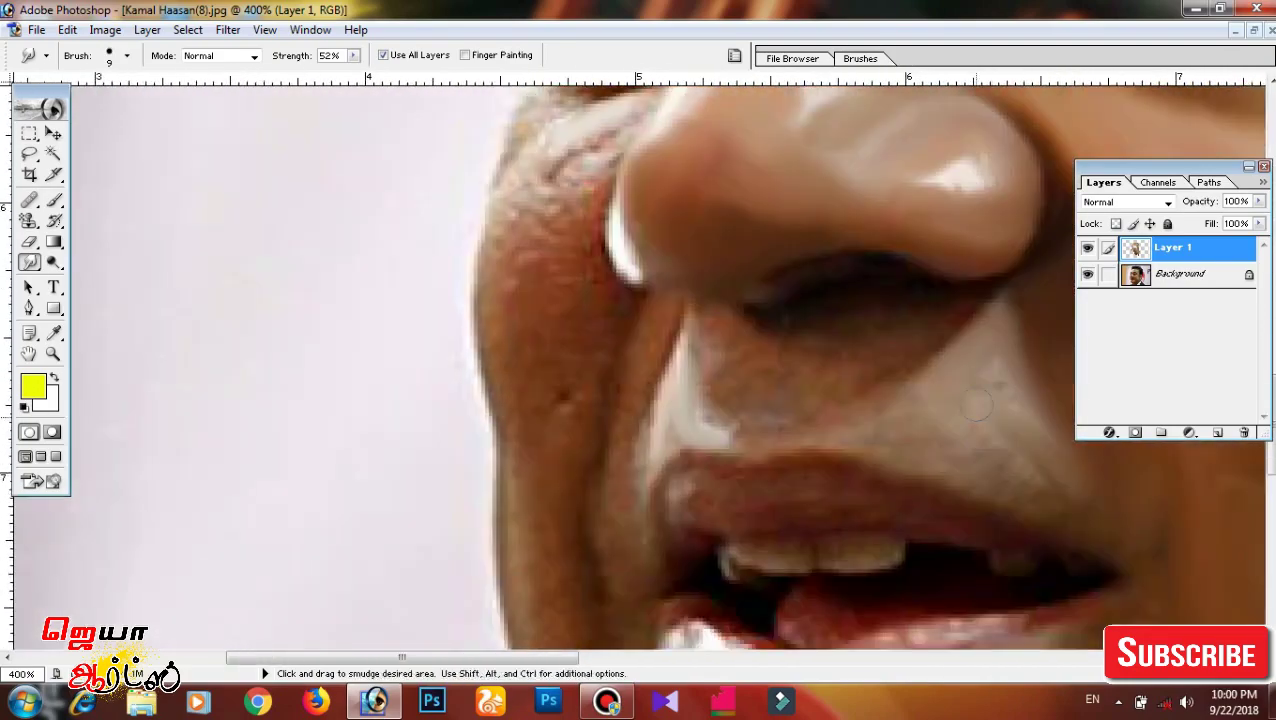
scroll(960, 480, up, 1)
scroll(960, 480, down, 1)
scroll(960, 480, left, 1)
scroll(778, 327, left, 1)
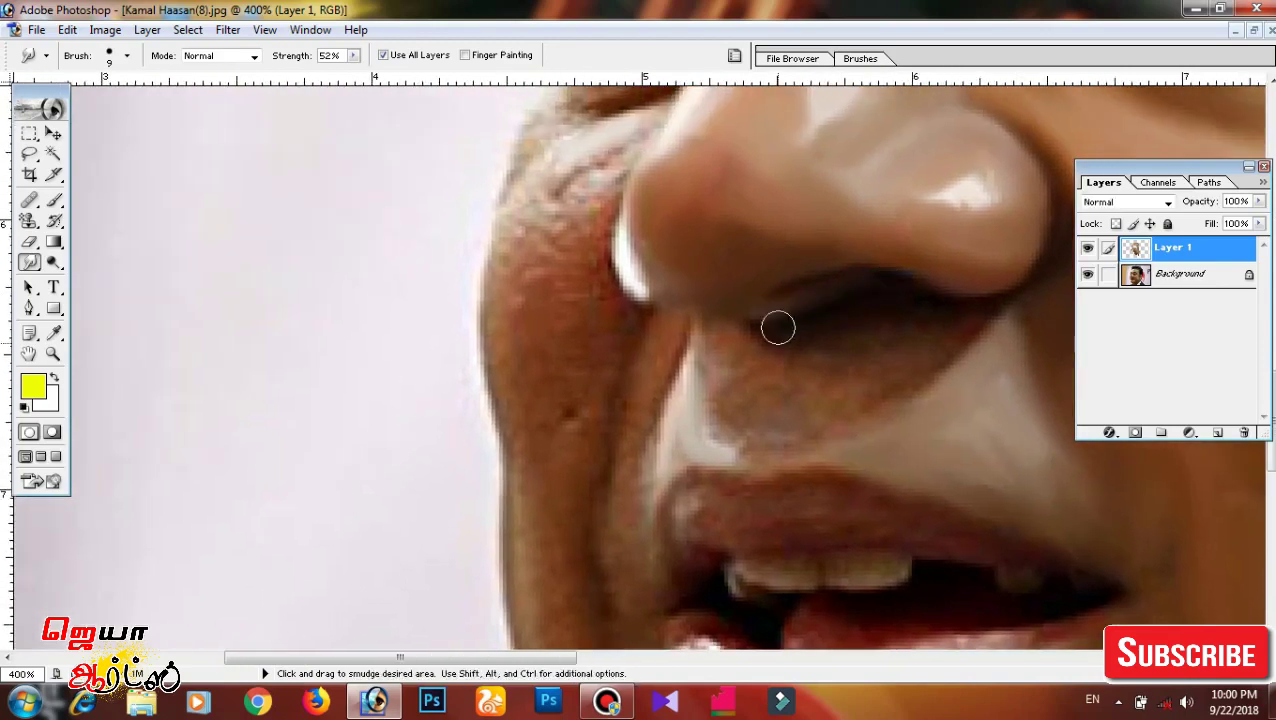
drag(982, 322, 812, 416)
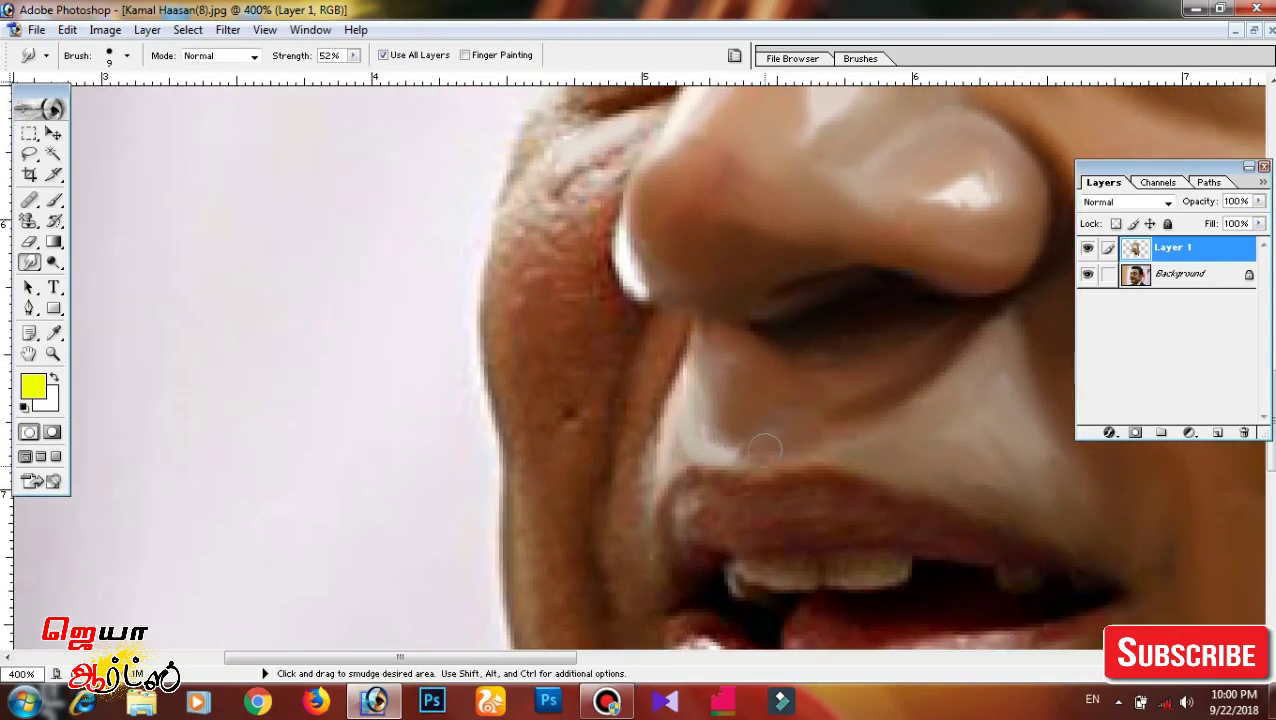
Move the view around the nose, cheek and mouth area.
scroll(763, 449, left, 5)
scroll(826, 336, down, 4)
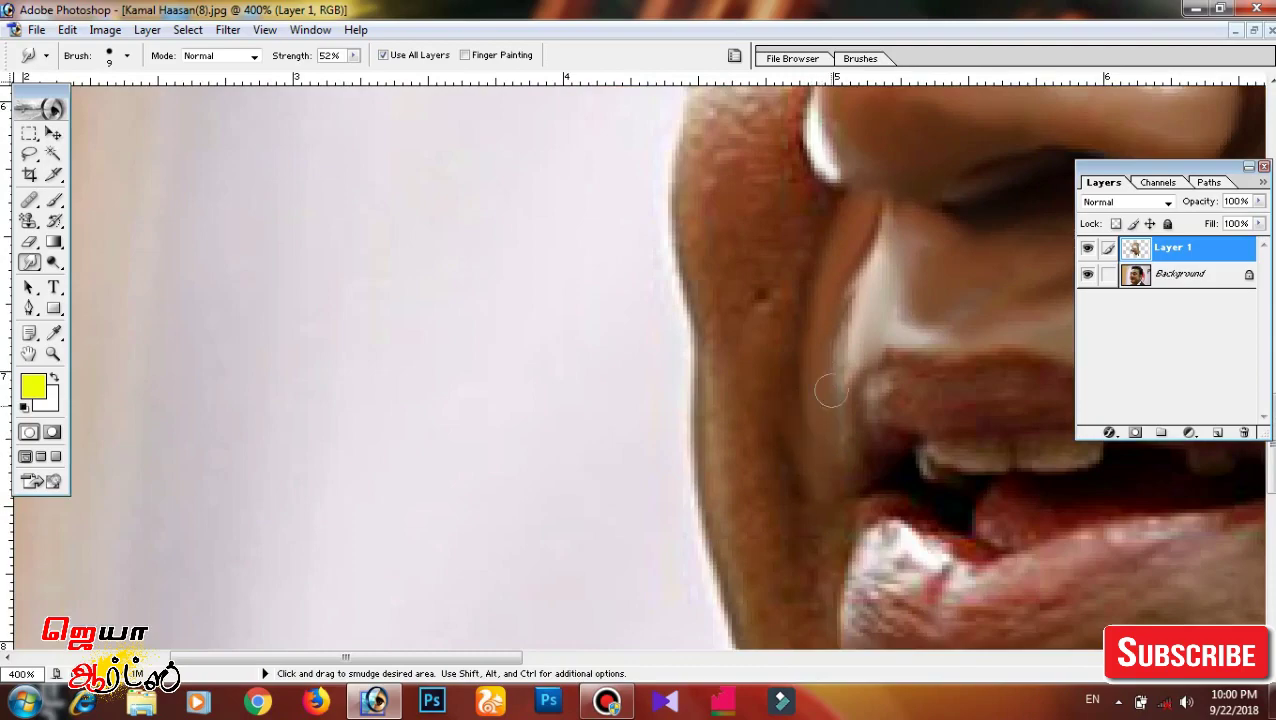
scroll(815, 498, down, 2)
scroll(803, 239, down, 2)
scroll(755, 332, down, 1)
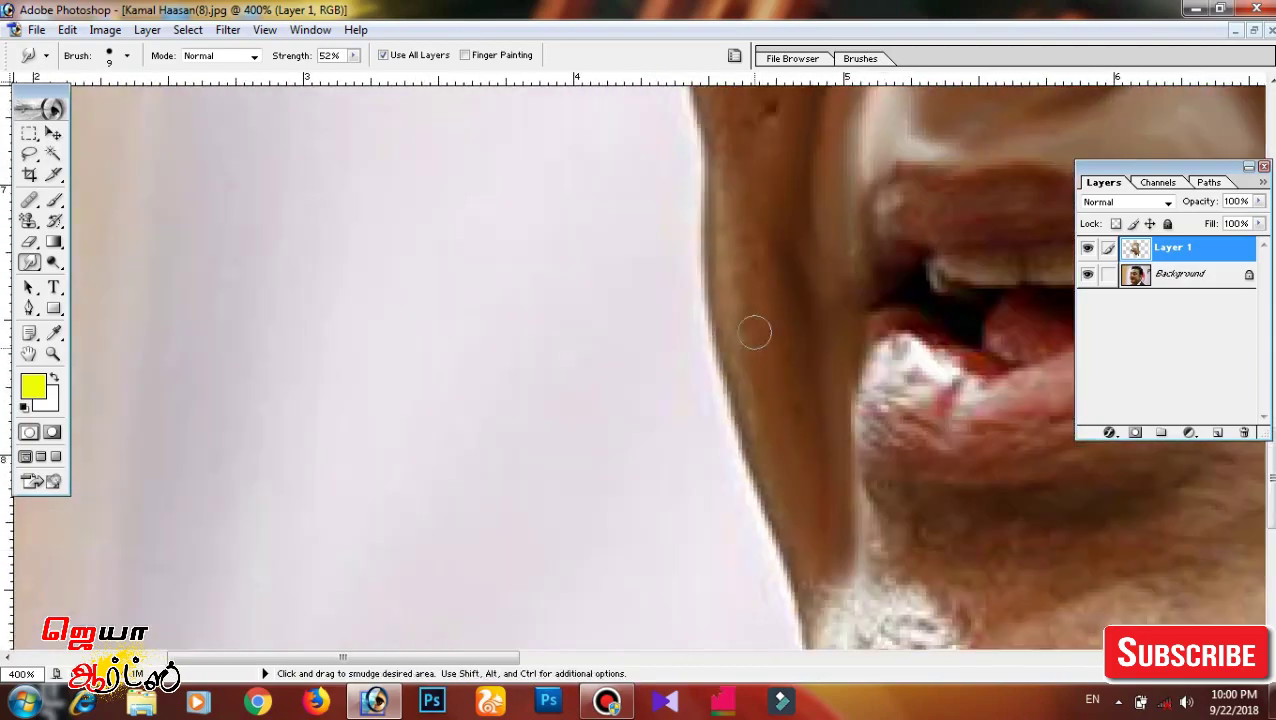
scroll(758, 480, up, 2)
scroll(761, 521, up, 3)
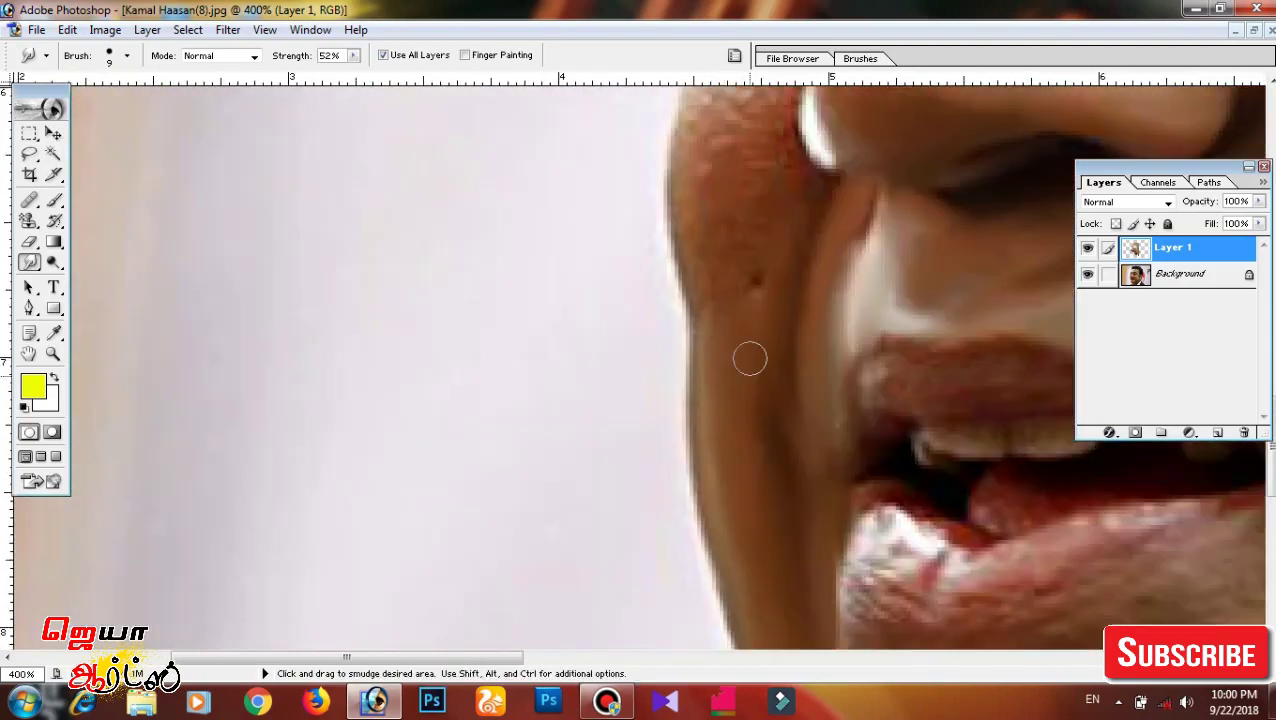
scroll(750, 358, up, 2)
scroll(771, 373, up, 2)
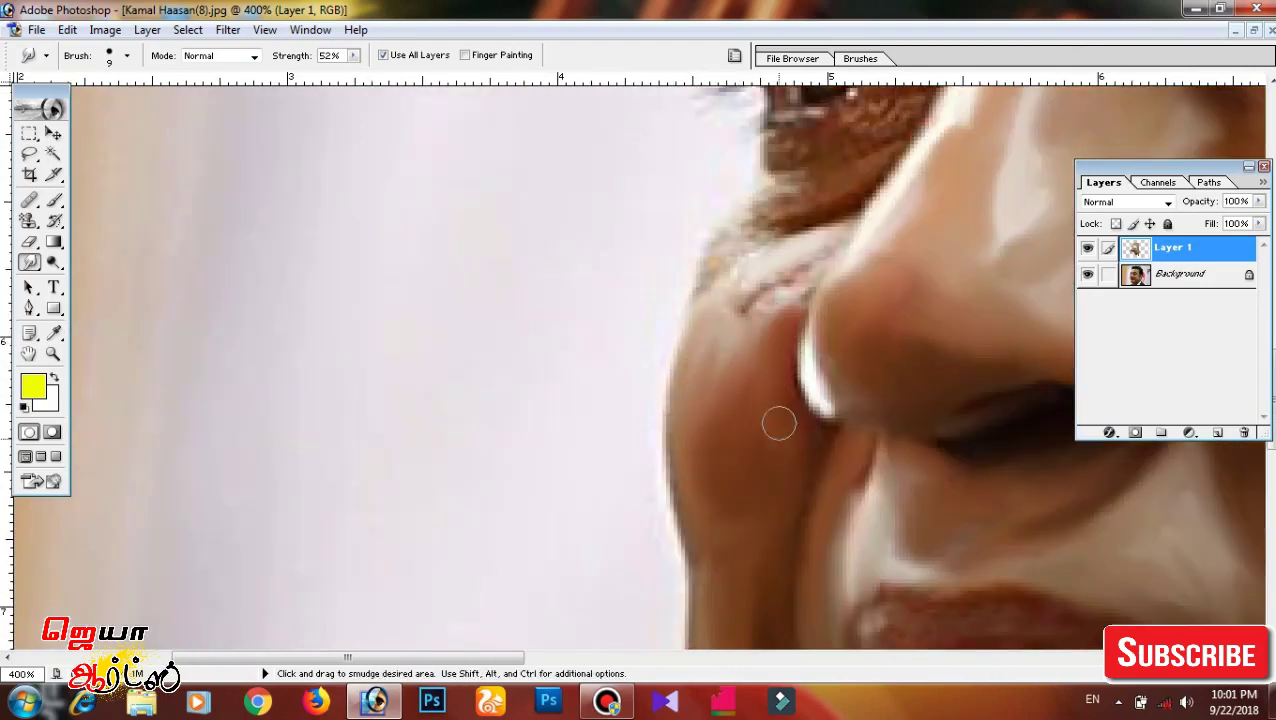
scroll(770, 421, up, 3)
scroll(785, 440, up, 2)
scroll(773, 462, up, 1)
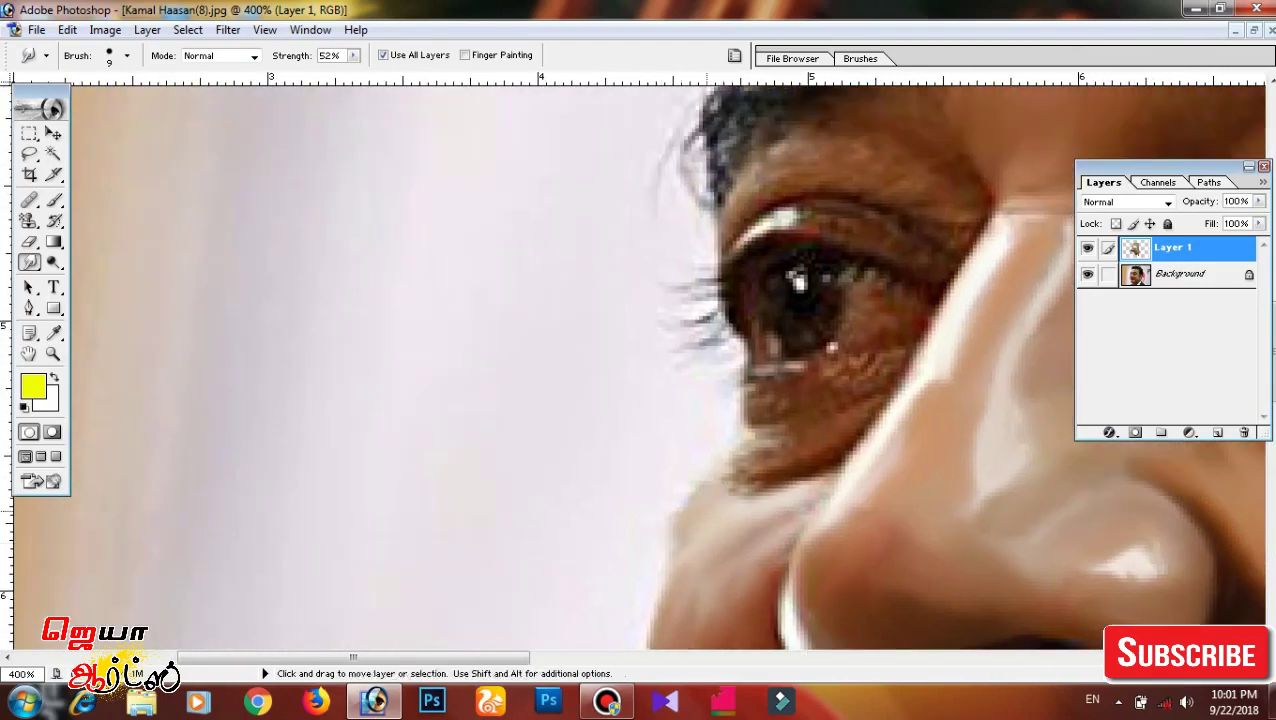
scroll(705, 538, right, 5)
scroll(705, 540, right, 1)
With the brush at 7 pixels, smooth the skin above the eyelid crease.
scroll(705, 541, up, 1)
scroll(629, 447, right, 1)
key(bracketleft)
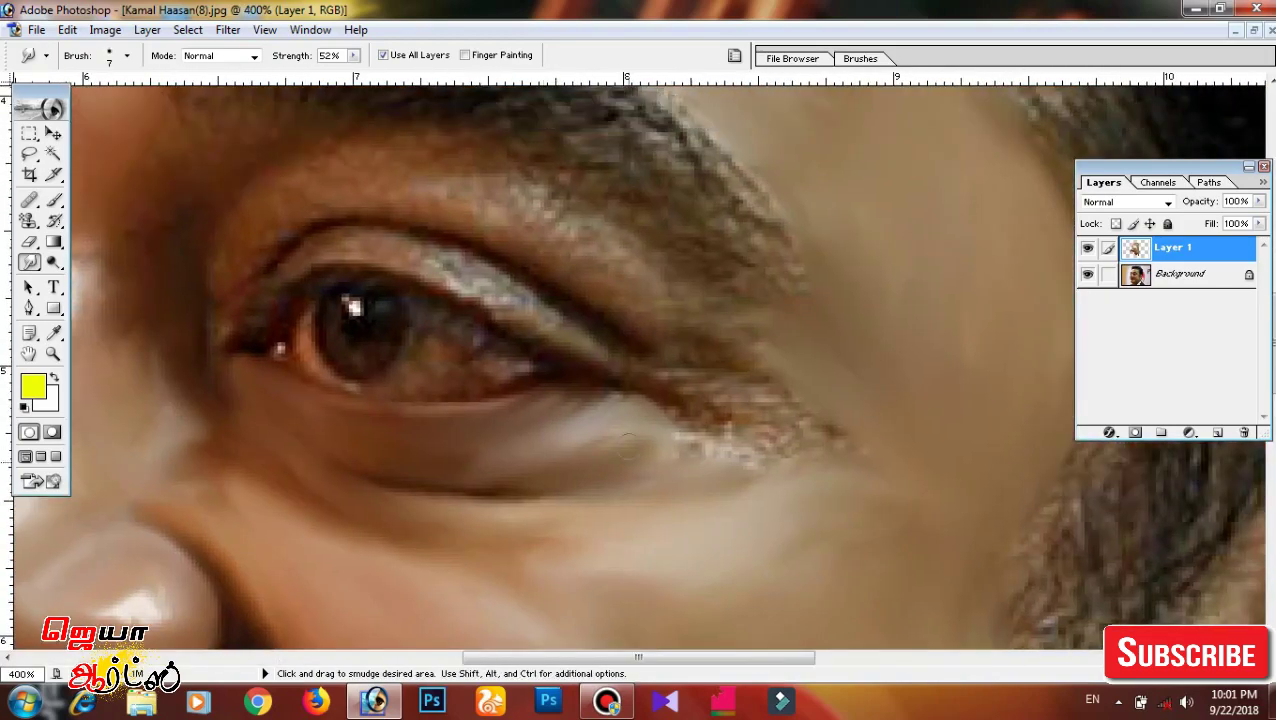
scroll(690, 430, up, 2)
scroll(773, 494, left, 1)
scroll(830, 535, up, 1)
scroll(830, 535, left, 1)
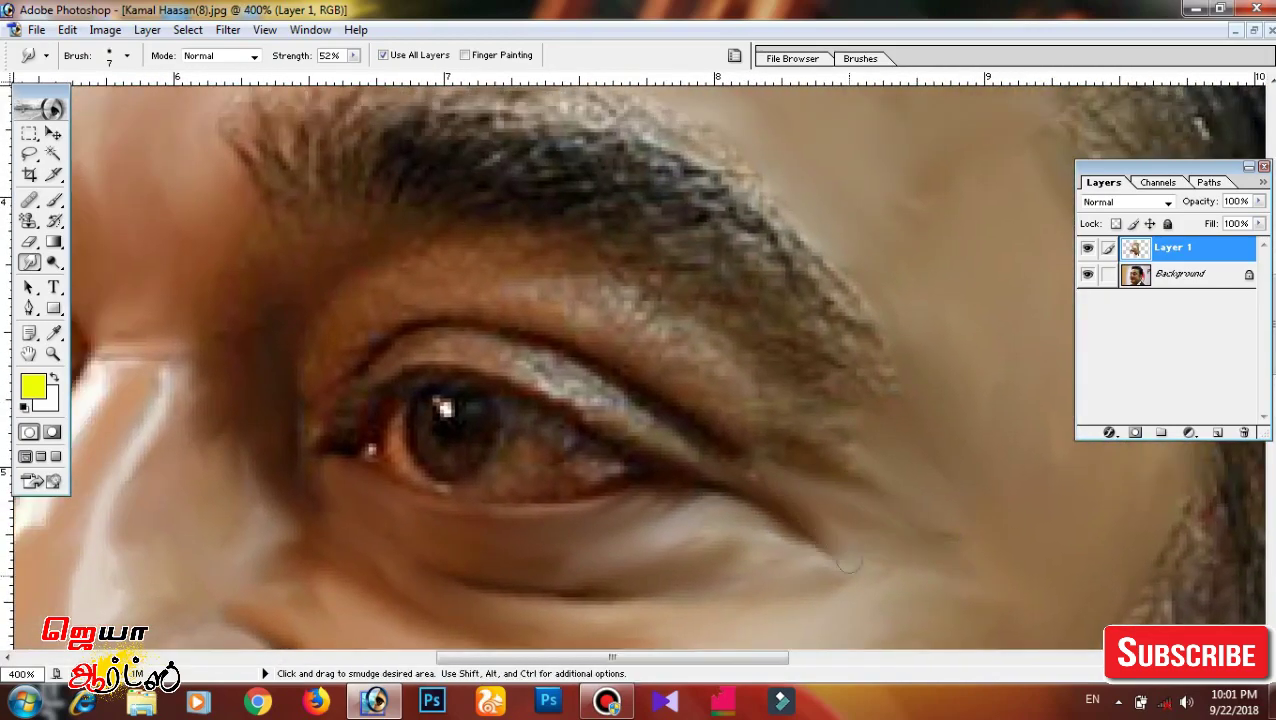
scroll(790, 540, left, 4)
scroll(735, 564, left, 1)
scroll(640, 510, left, 1)
scroll(544, 452, up, 1)
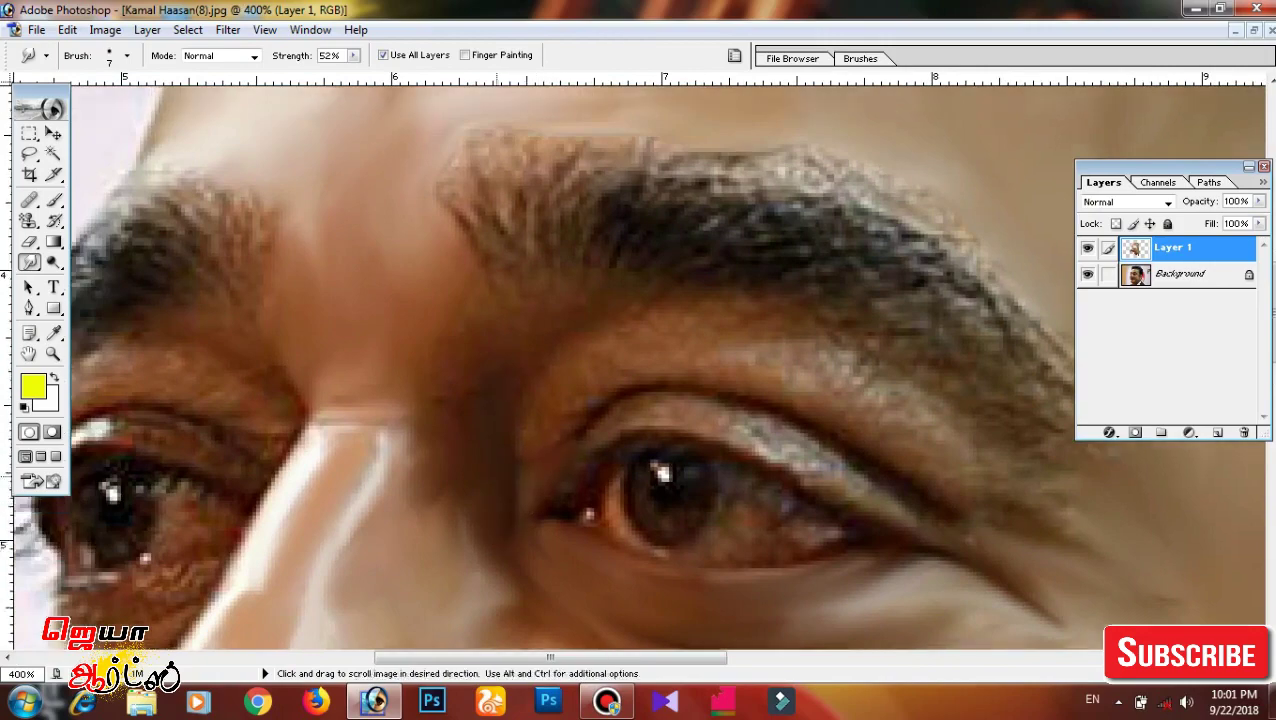
scroll(530, 476, up, 1)
scroll(530, 476, down, 1)
scroll(580, 400, down, 1)
scroll(590, 385, right, 1)
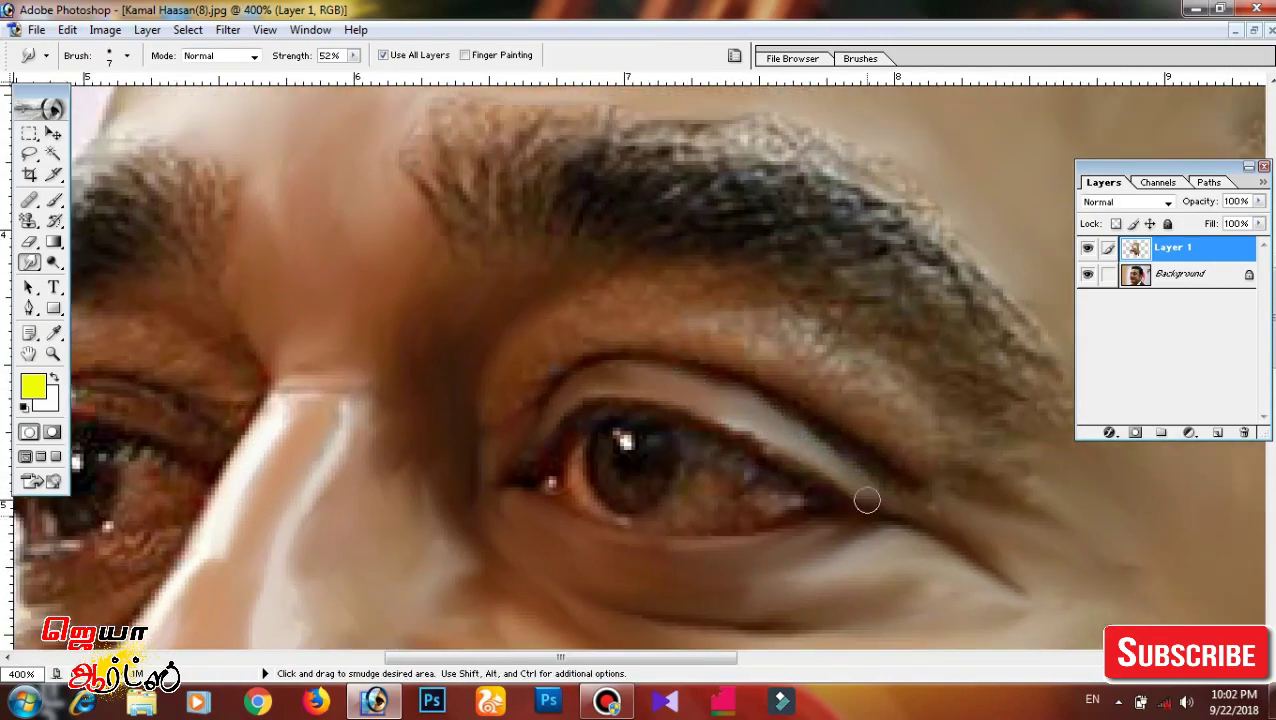
scroll(720, 460, up, 1)
scroll(720, 460, left, 1)
drag(572, 396, 787, 392)
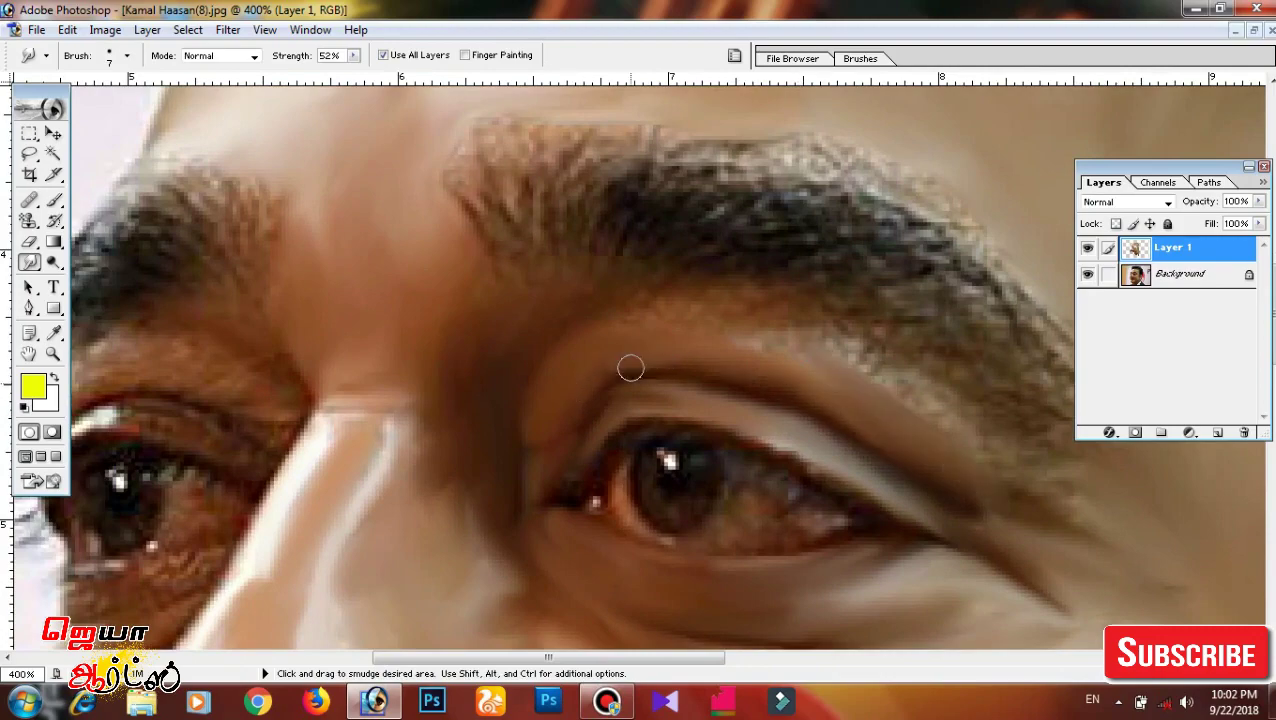
At 6 pixels, smear the upper eyelid line outward and lighten the reddish eye-white.
scroll(630, 368, up, 1)
scroll(852, 451, right, 1)
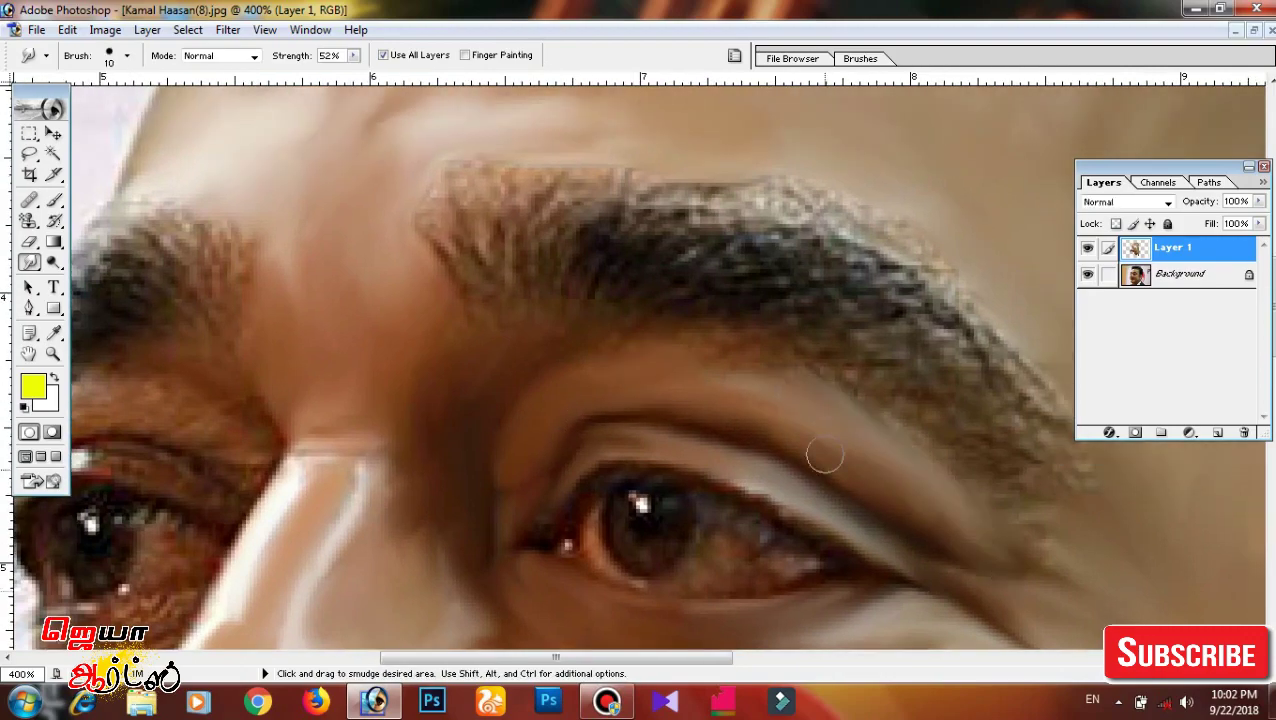
scroll(603, 402, down, 3)
scroll(603, 402, left, 1)
key(bracketleft)
key(bracketleft)
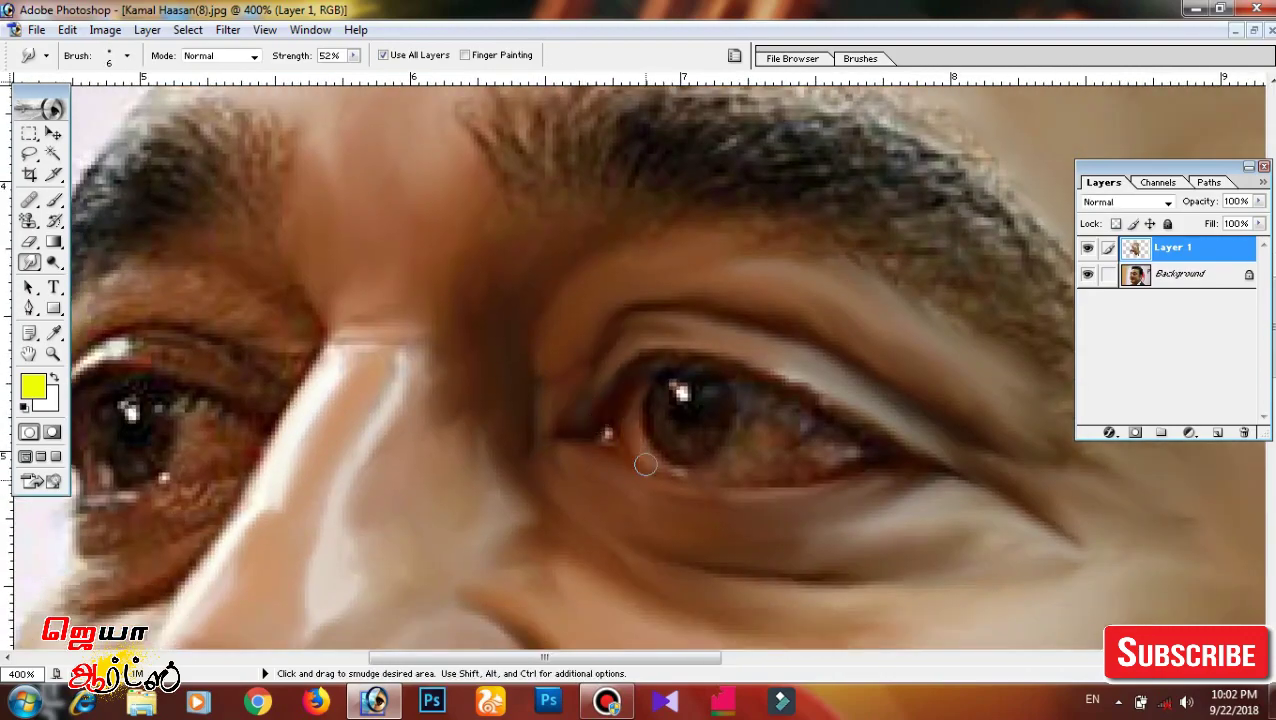
drag(651, 370, 895, 446)
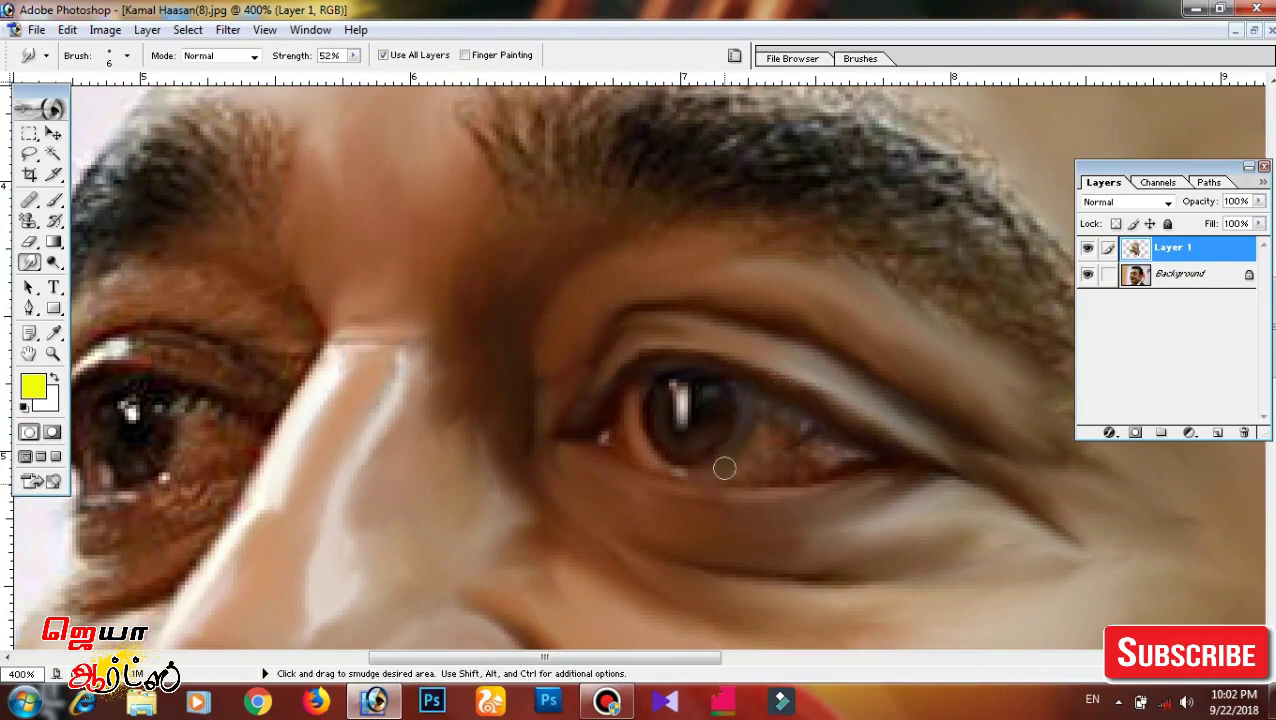
drag(712, 468, 792, 456)
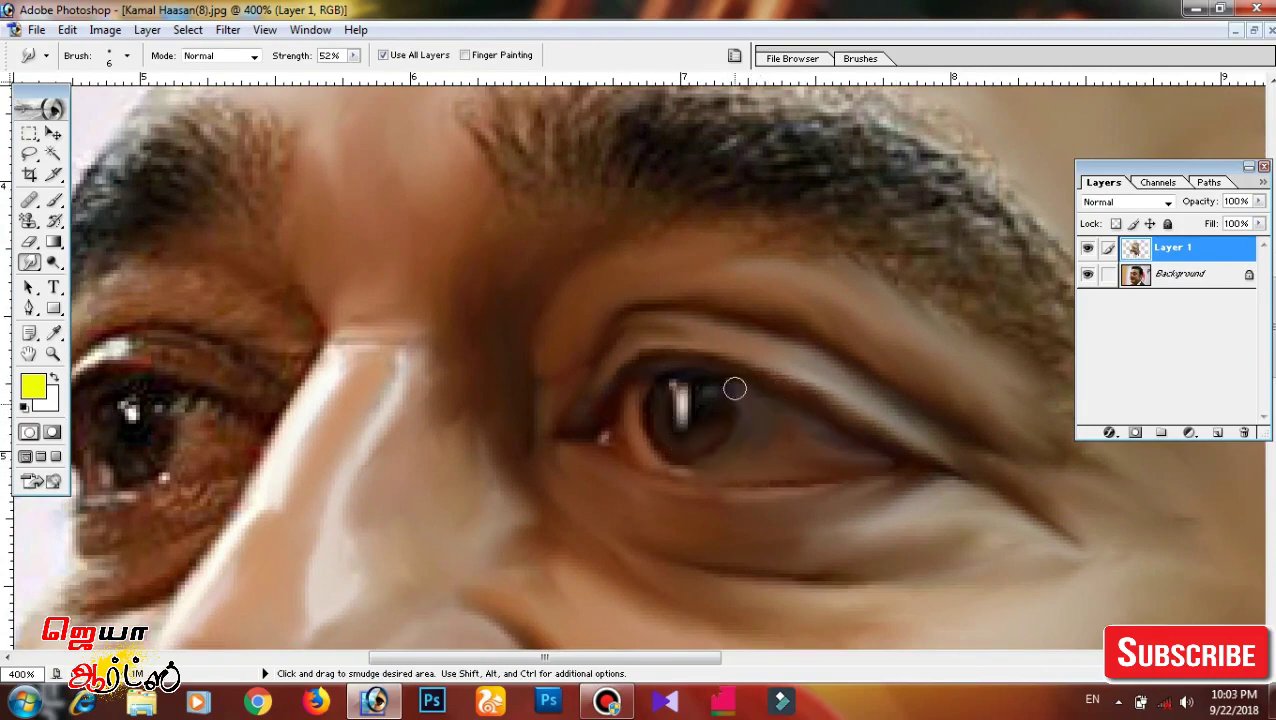
Zoom out to the whole face, then zoom in on the nose and mouth.
alt+click(782, 475)
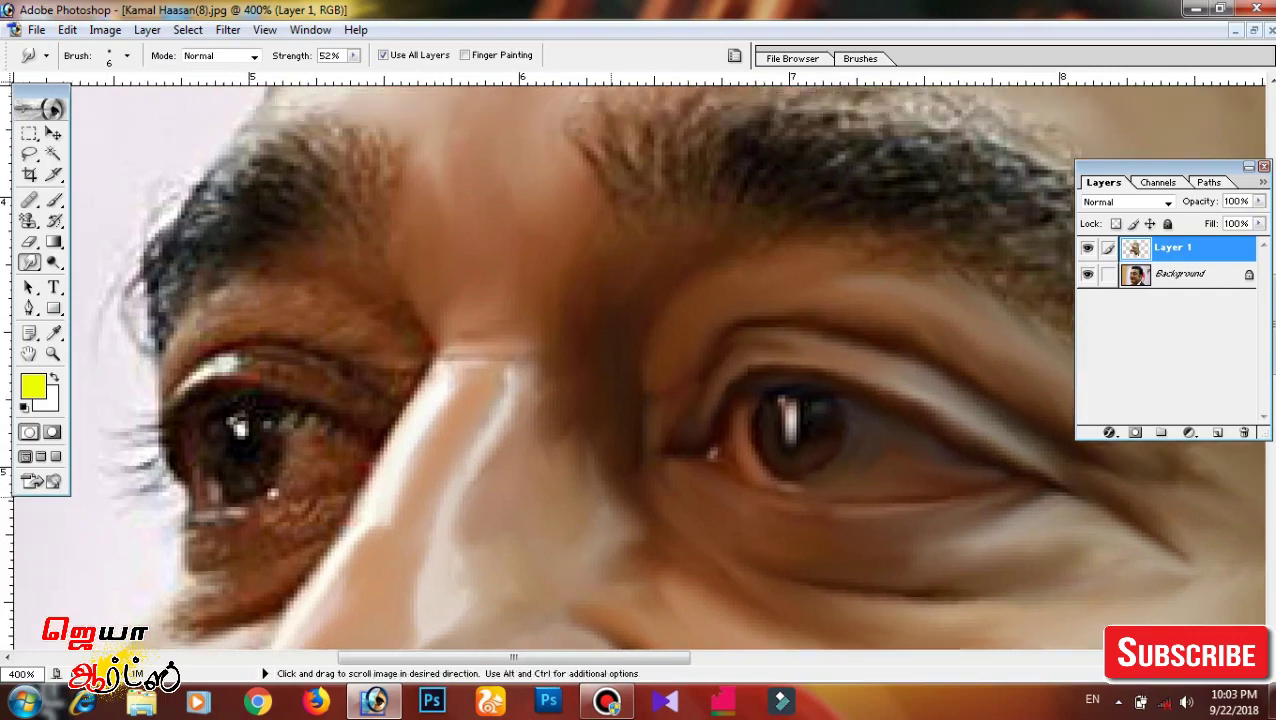
ctrl+click(470, 500)
drag(624, 555, 680, 455)
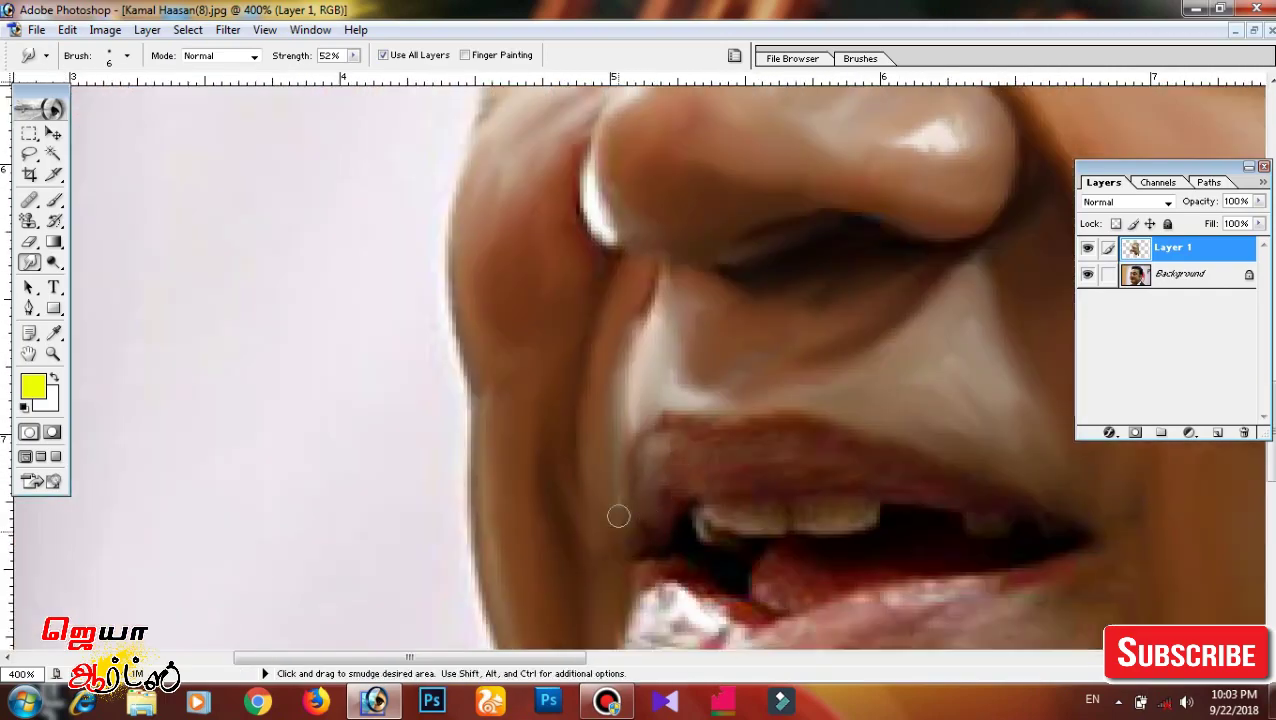
Pan to the chin and pull white highlight streaks down its left edge.
mouse_move(618, 515)
mouse_down()
mouse_move(579, 545)
mouse_move(541, 457)
mouse_up()
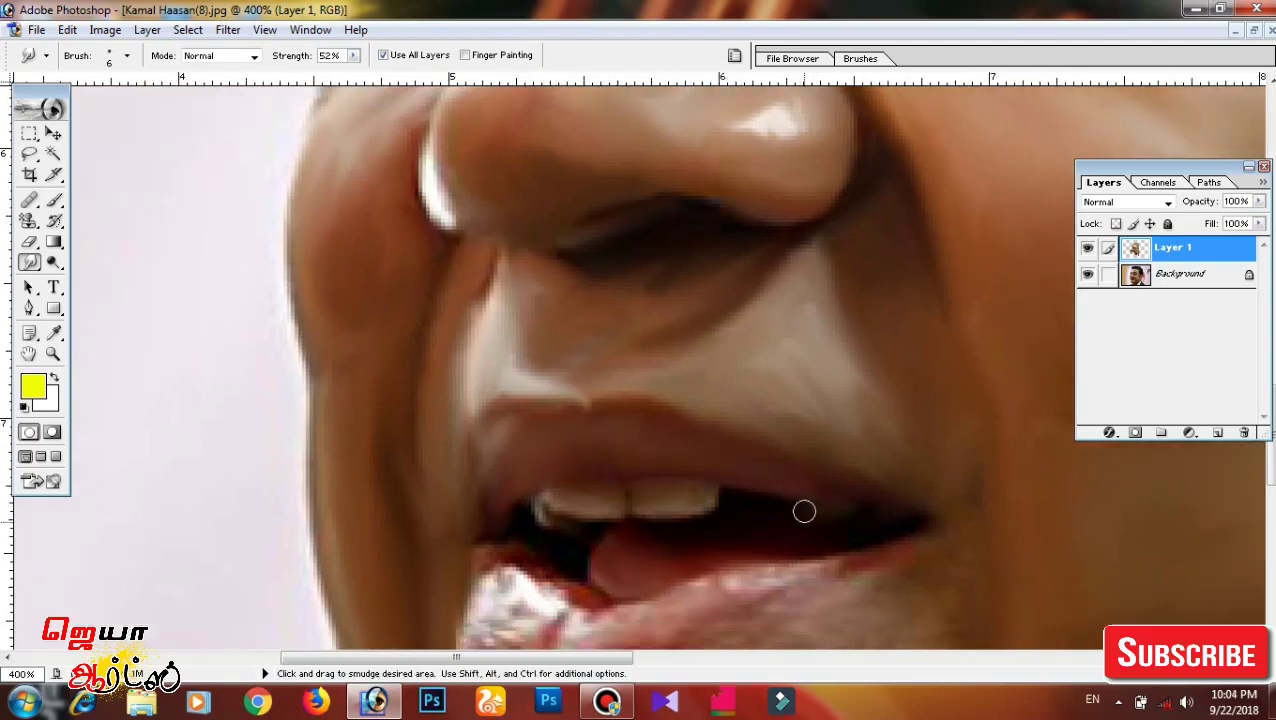
mouse_move(508, 547)
mouse_down()
mouse_move(423, 441)
mouse_move(332, 390)
mouse_move(300, 390)
mouse_up()
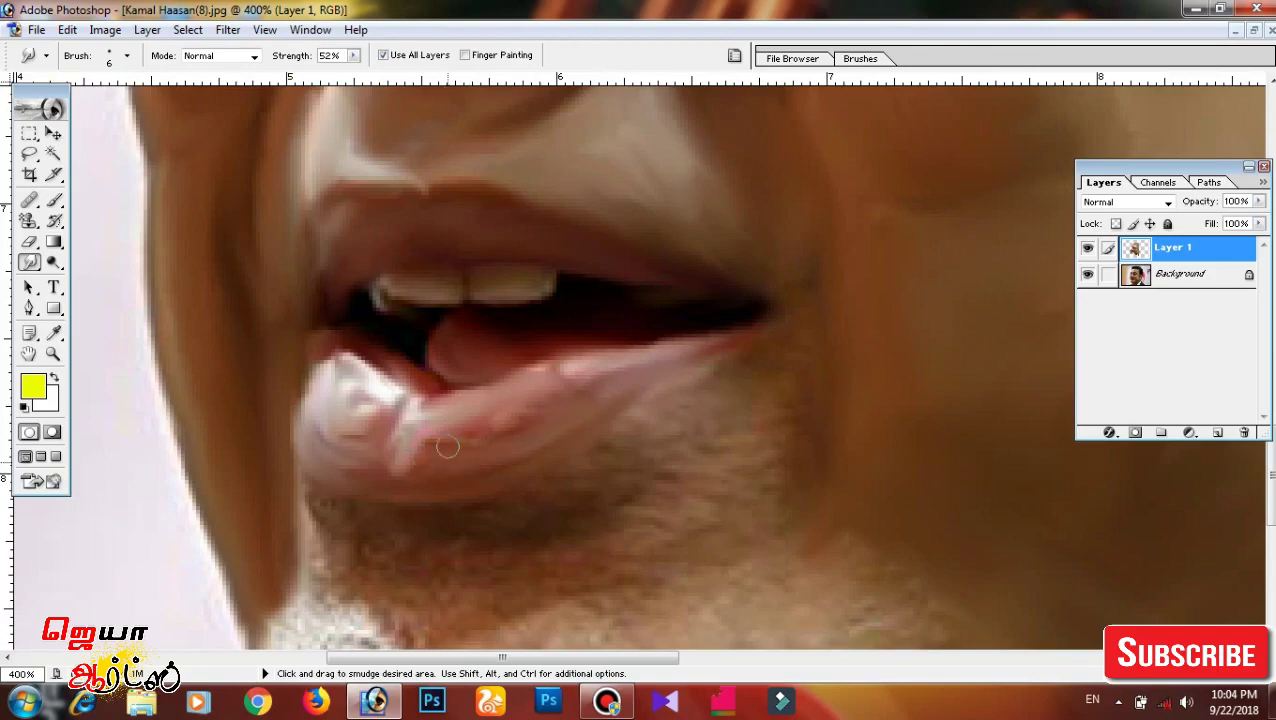
drag(290, 620, 357, 460)
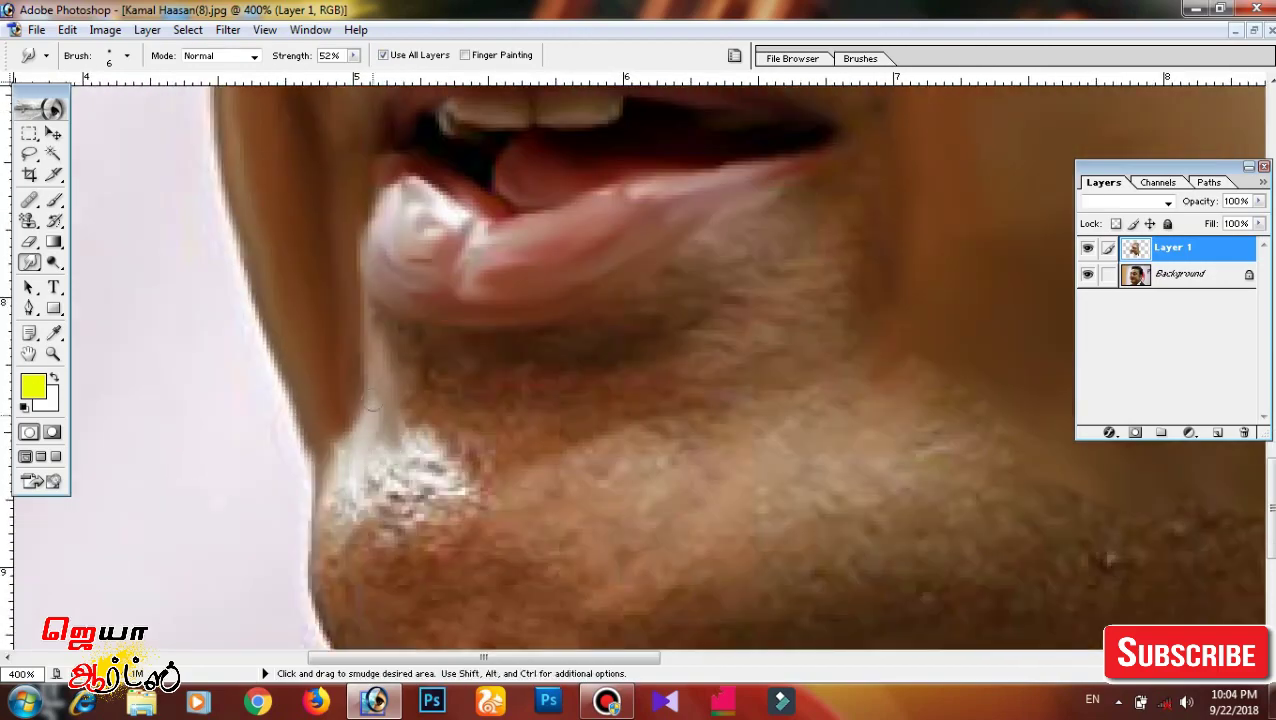
drag(380, 410, 342, 488)
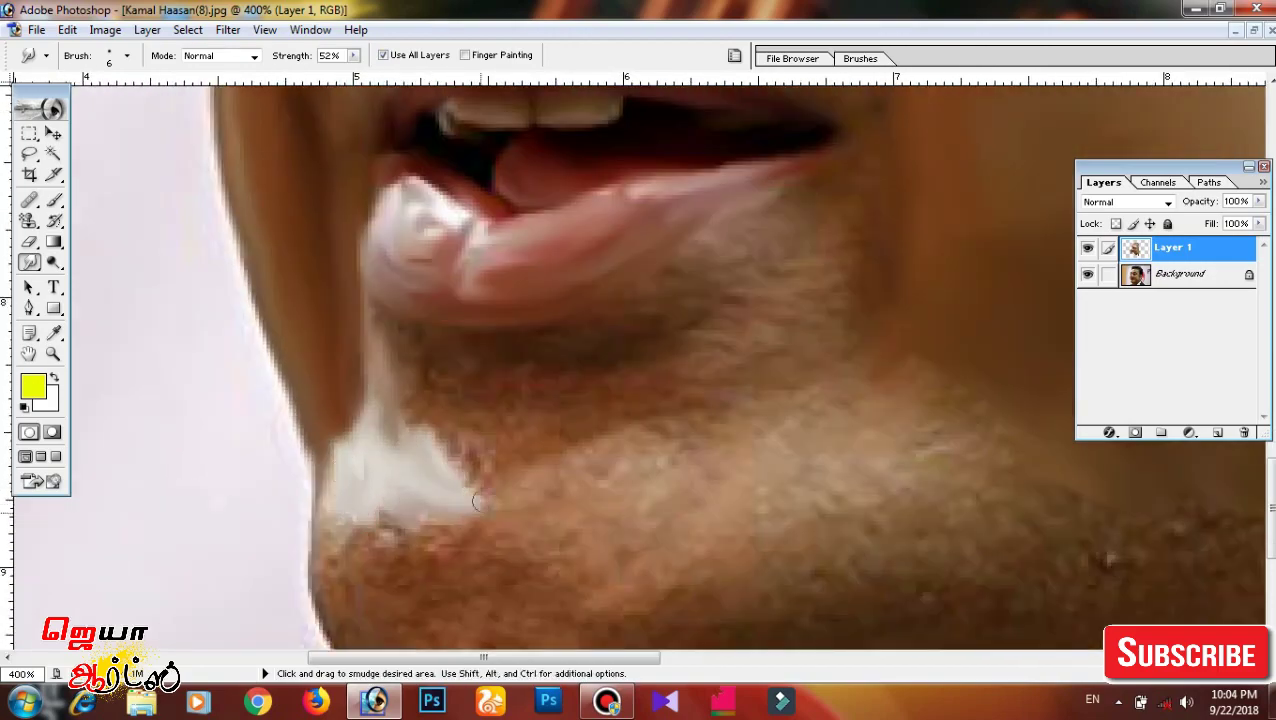
scroll(476, 502, up, 2)
scroll(476, 502, up, 2)
scroll(476, 502, up, 2)
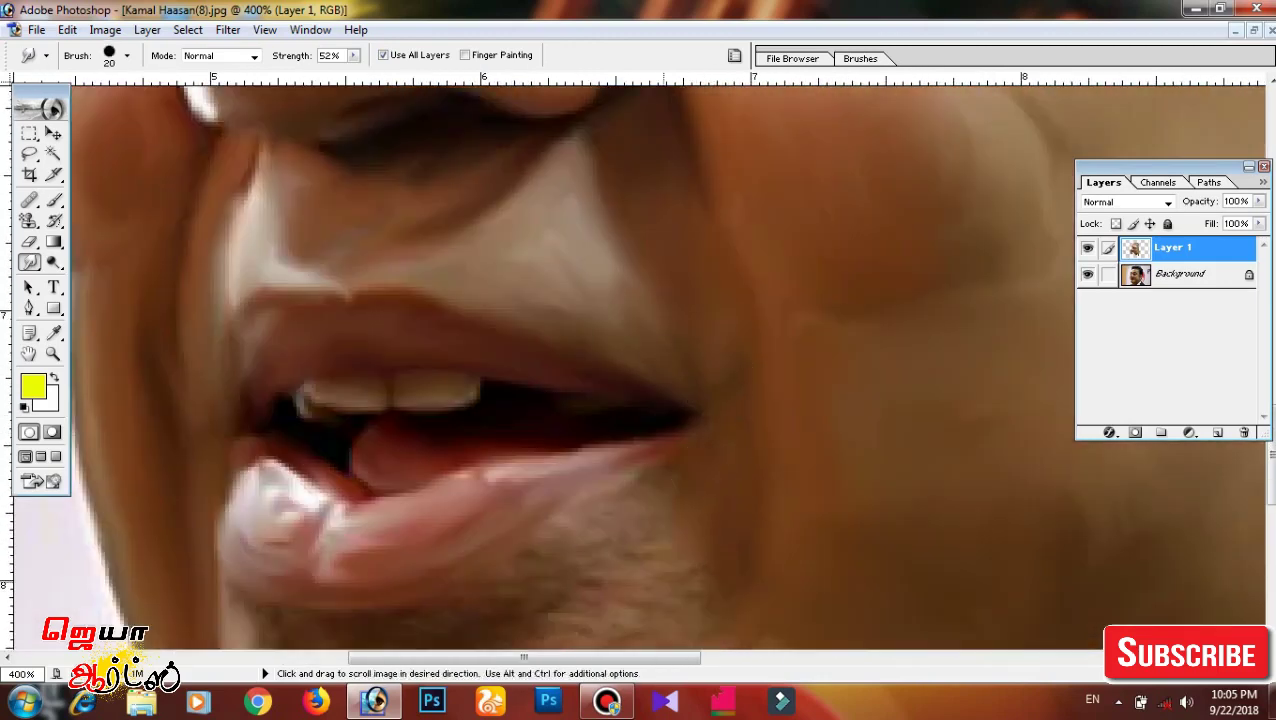
Smudge the chin below the lower lip and soften its outer edge.
scroll(714, 474, down, 3)
scroll(714, 474, left, 2)
scroll(746, 450, up, 1)
scroll(746, 450, down, 2)
mouse_move(652, 453)
mouse_down()
mouse_move(542, 421)
mouse_move(760, 420)
mouse_up()
scroll(584, 421, down, 2)
scroll(938, 430, up, 1)
scroll(938, 430, right, 2)
scroll(938, 430, down, 2)
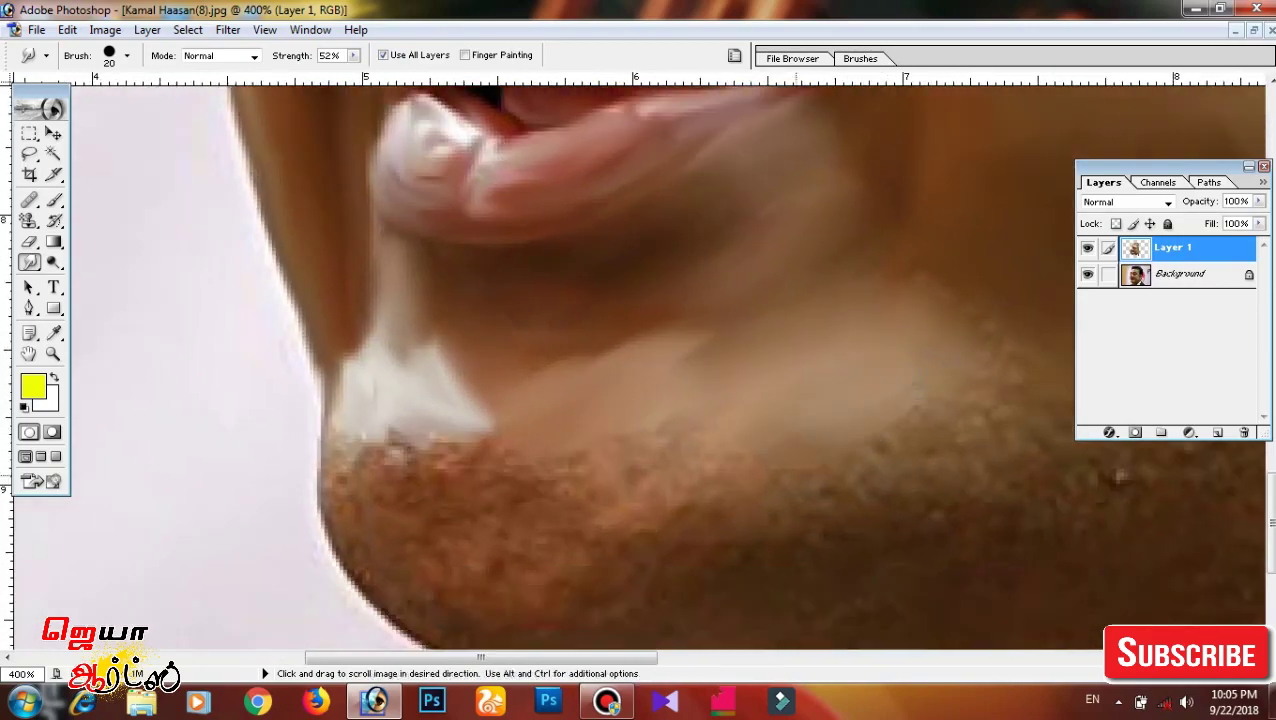
scroll(416, 439, left, 1)
mouse_move(416, 439)
mouse_down()
mouse_move(536, 407)
mouse_move(449, 494)
mouse_move(650, 432)
mouse_up()
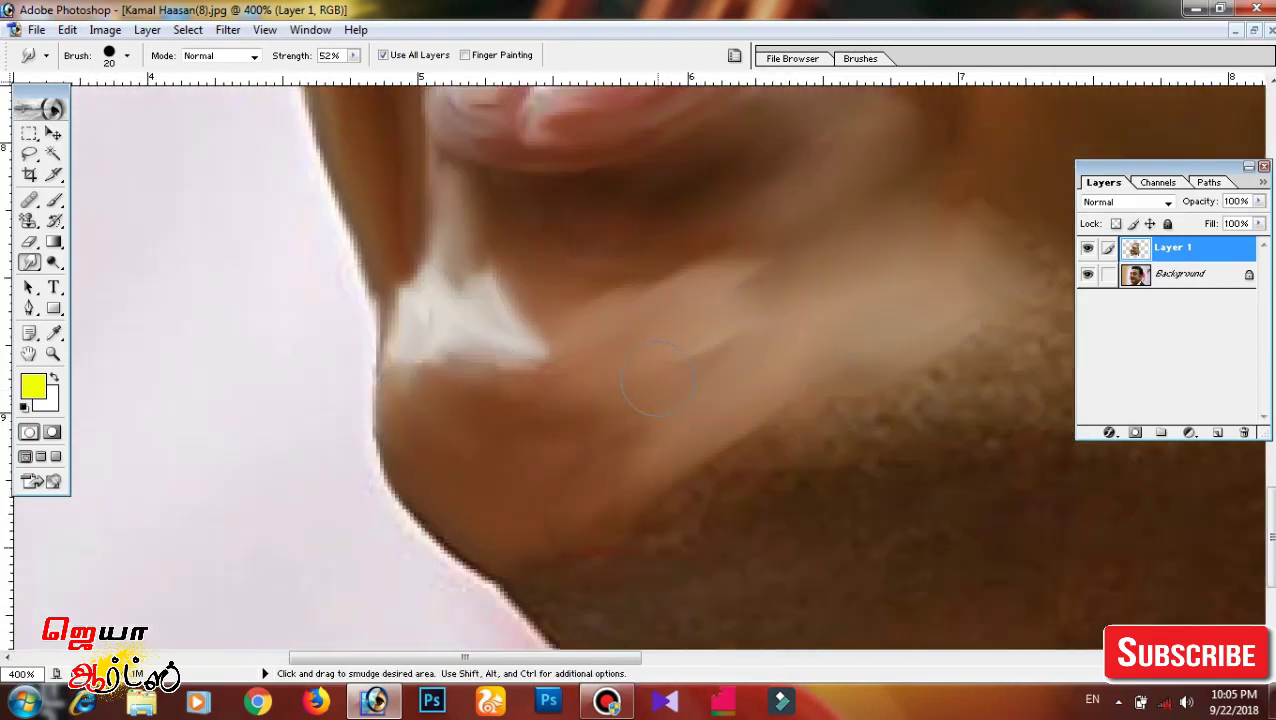
Pan along the jawline to the side of the neck, ear and collar.
scroll(513, 504, down, 2)
scroll(433, 384, down, 2)
scroll(433, 384, right, 2)
scroll(634, 367, up, 2)
scroll(634, 367, right, 2)
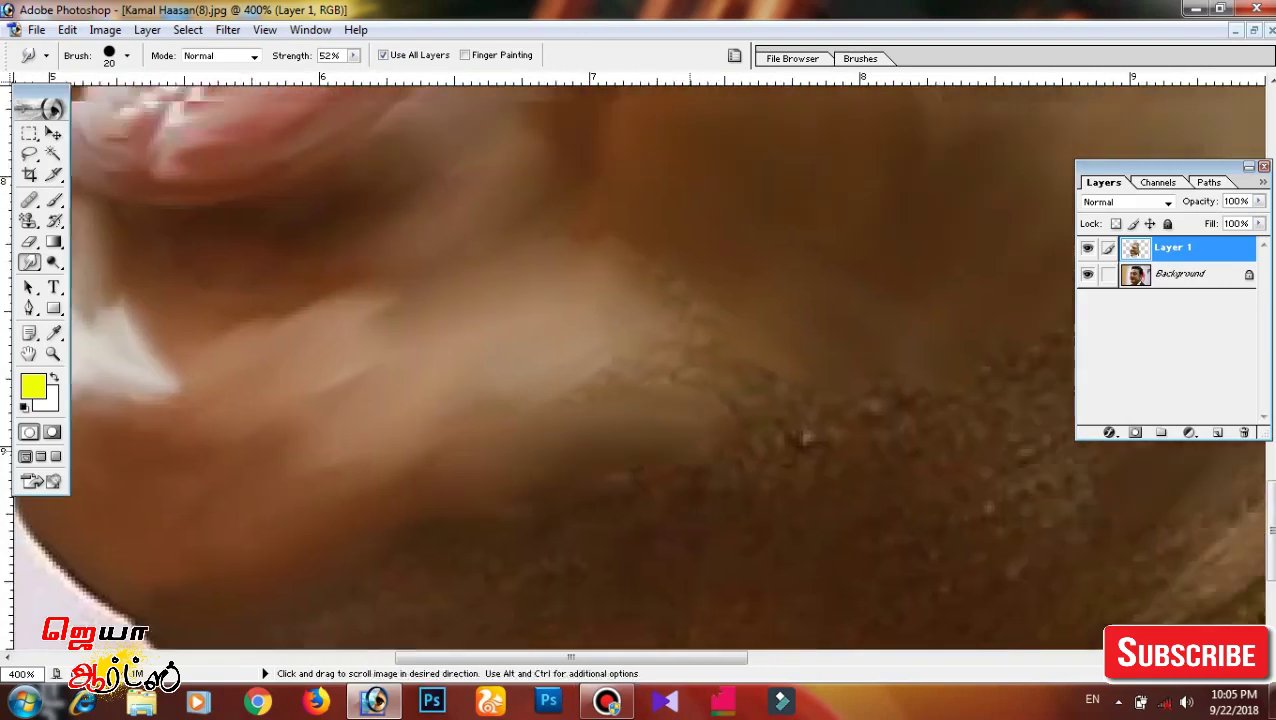
scroll(601, 384, up, 1)
scroll(601, 384, right, 2)
scroll(859, 254, down, 2)
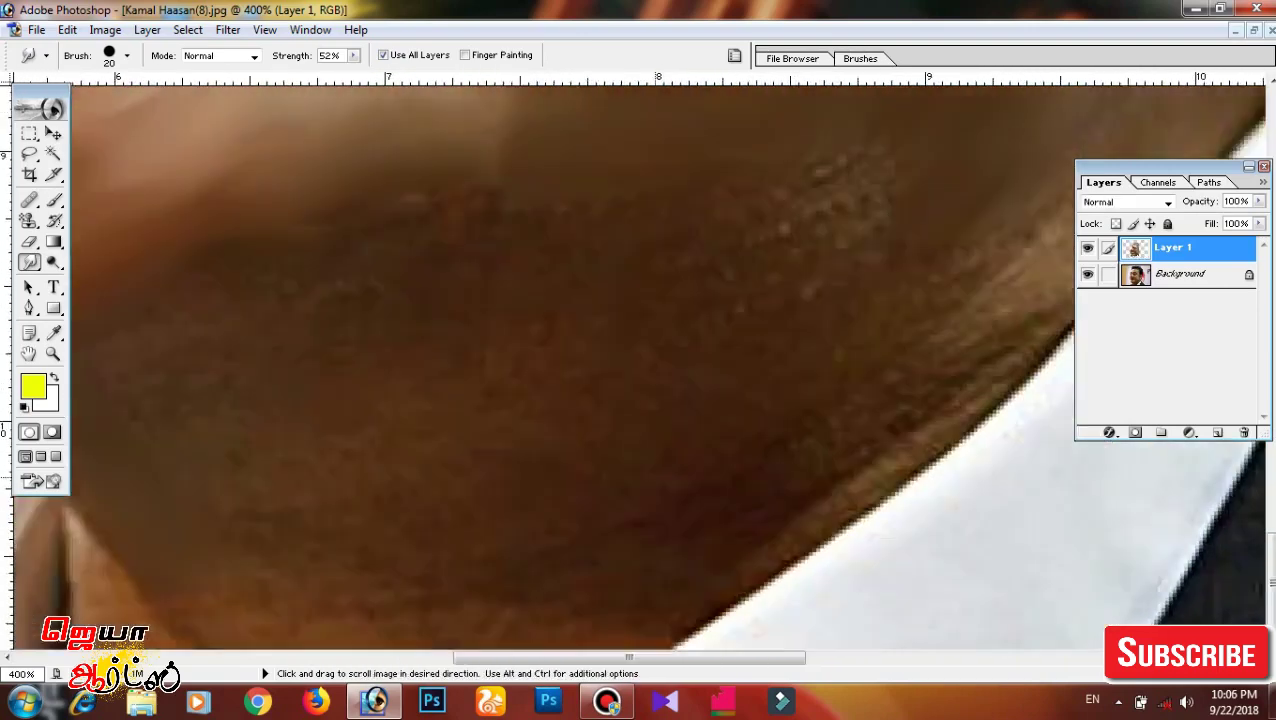
scroll(408, 590, left, 2)
scroll(600, 240, right, 2)
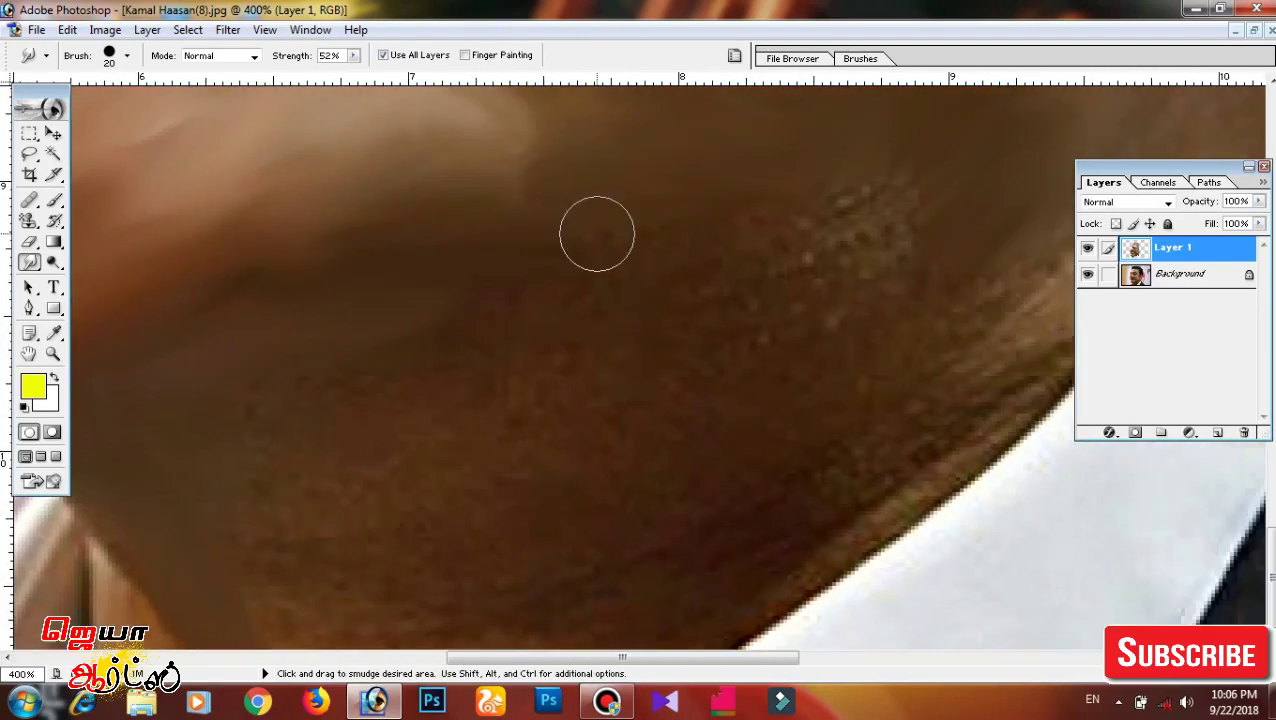
scroll(633, 351, left, 1)
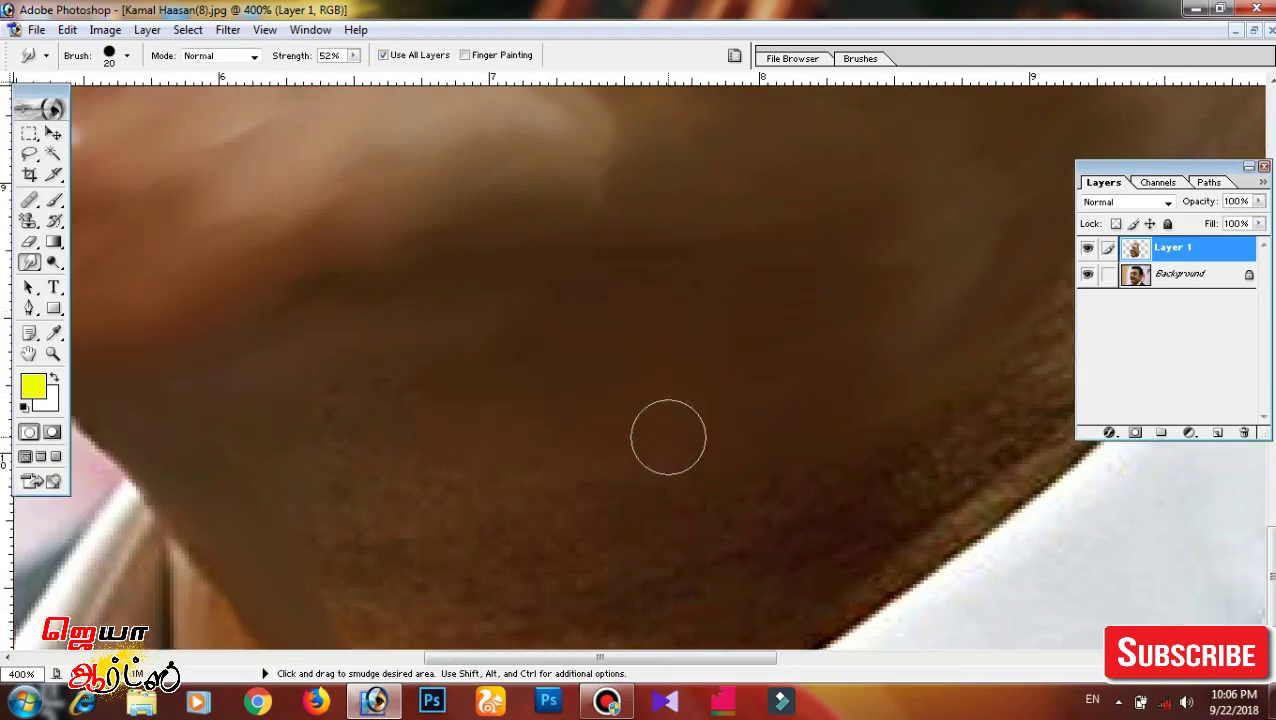
scroll(668, 437, left, 1)
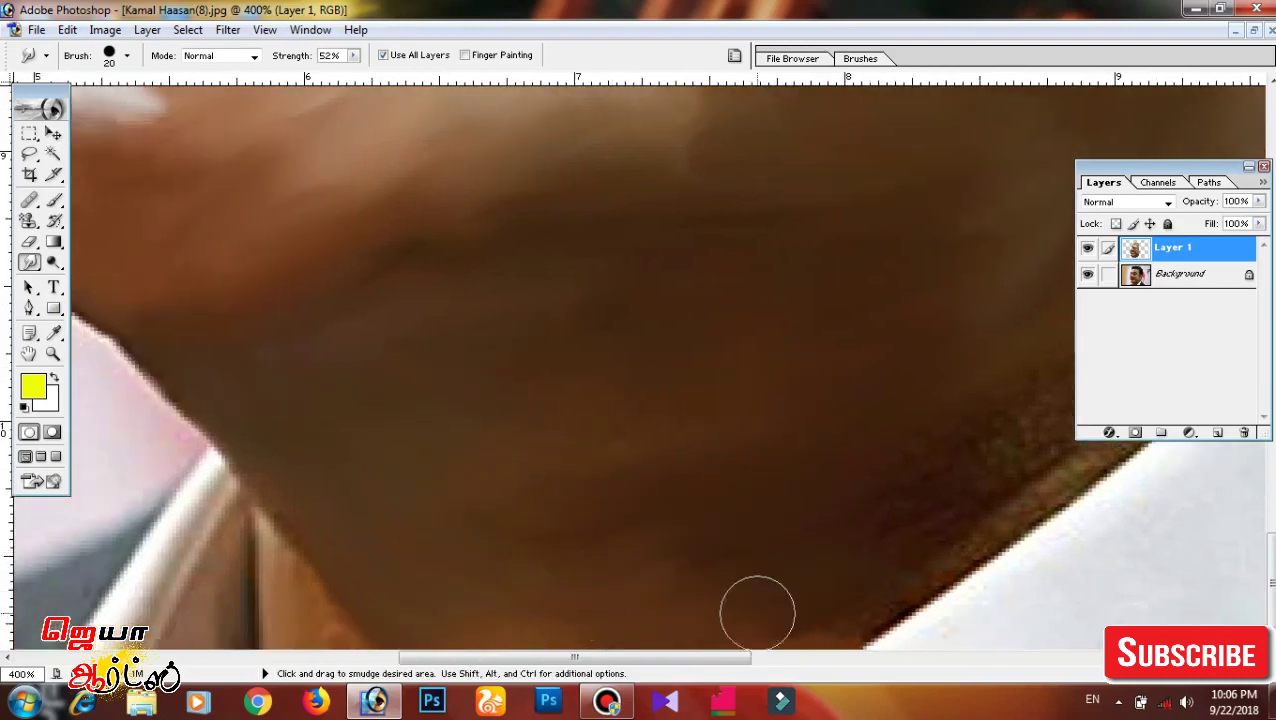
drag(960, 500, 590, 640)
drag(960, 640, 734, 522)
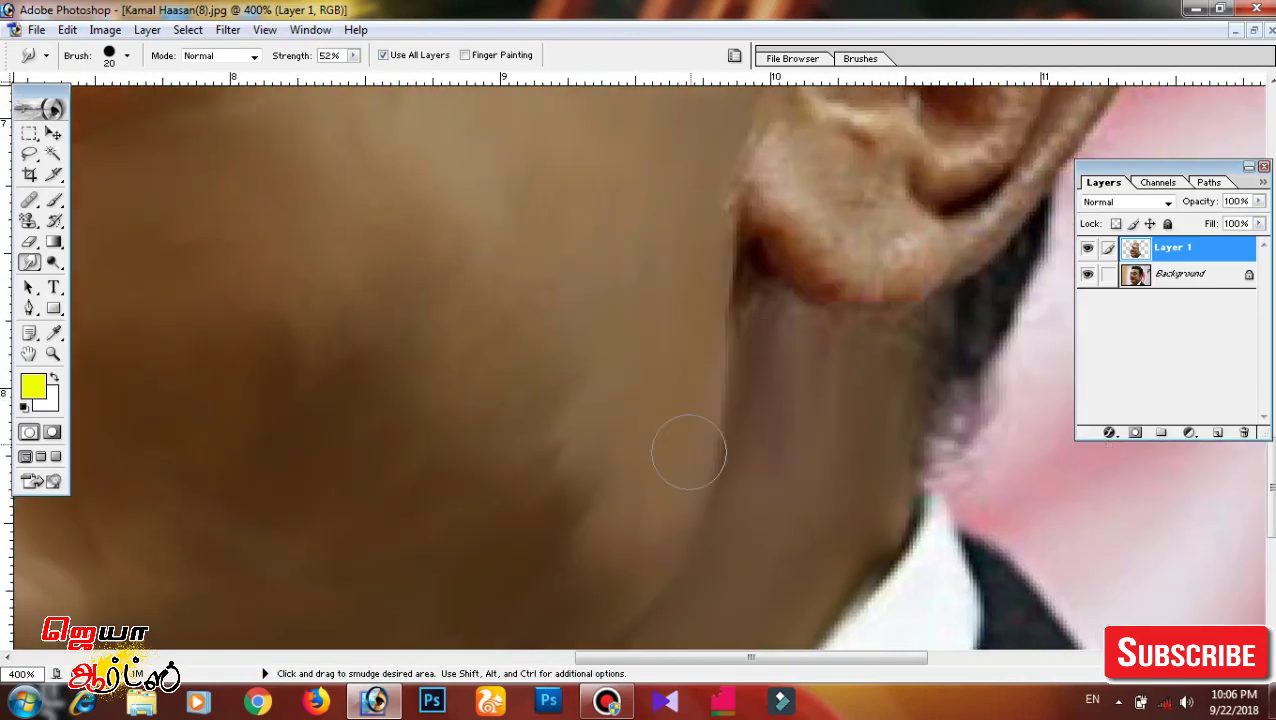
Shrink the Smudge brush to 9 px and frame the whole ear and stubble.
drag(765, 297, 712, 342)
key(bracketleft)
key(bracketleft)
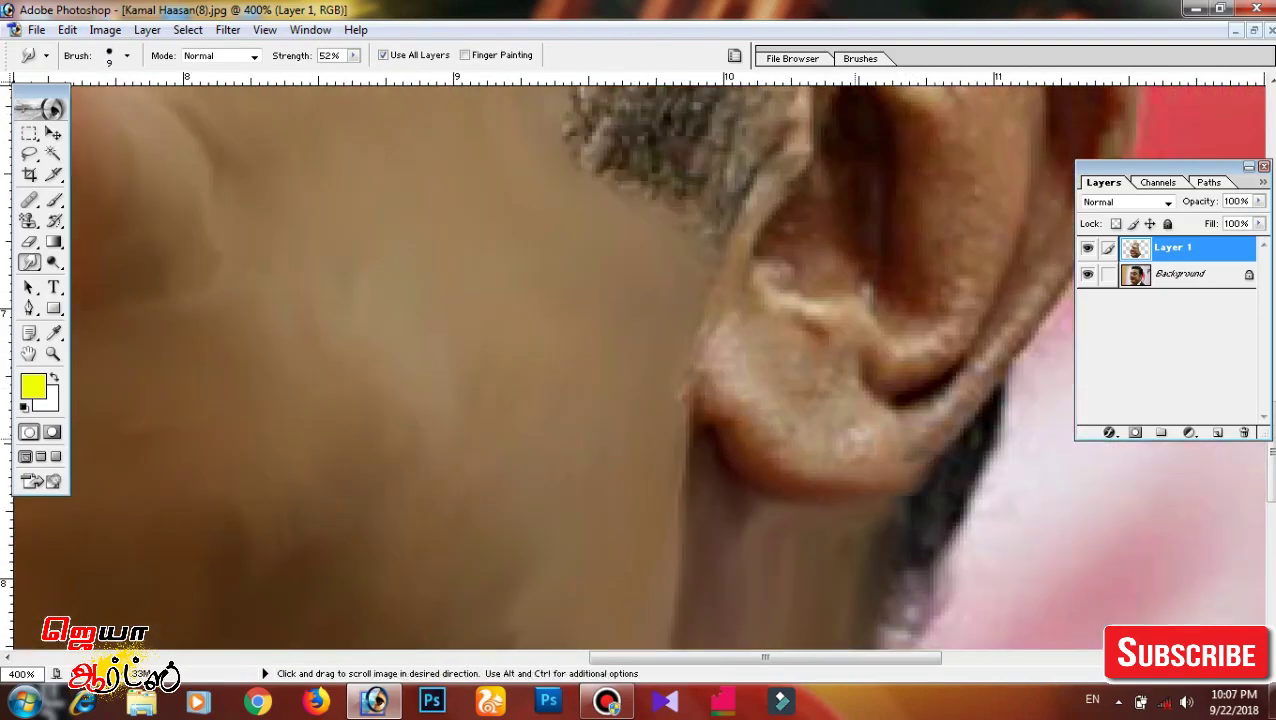
drag(776, 401, 791, 621)
drag(755, 308, 646, 208)
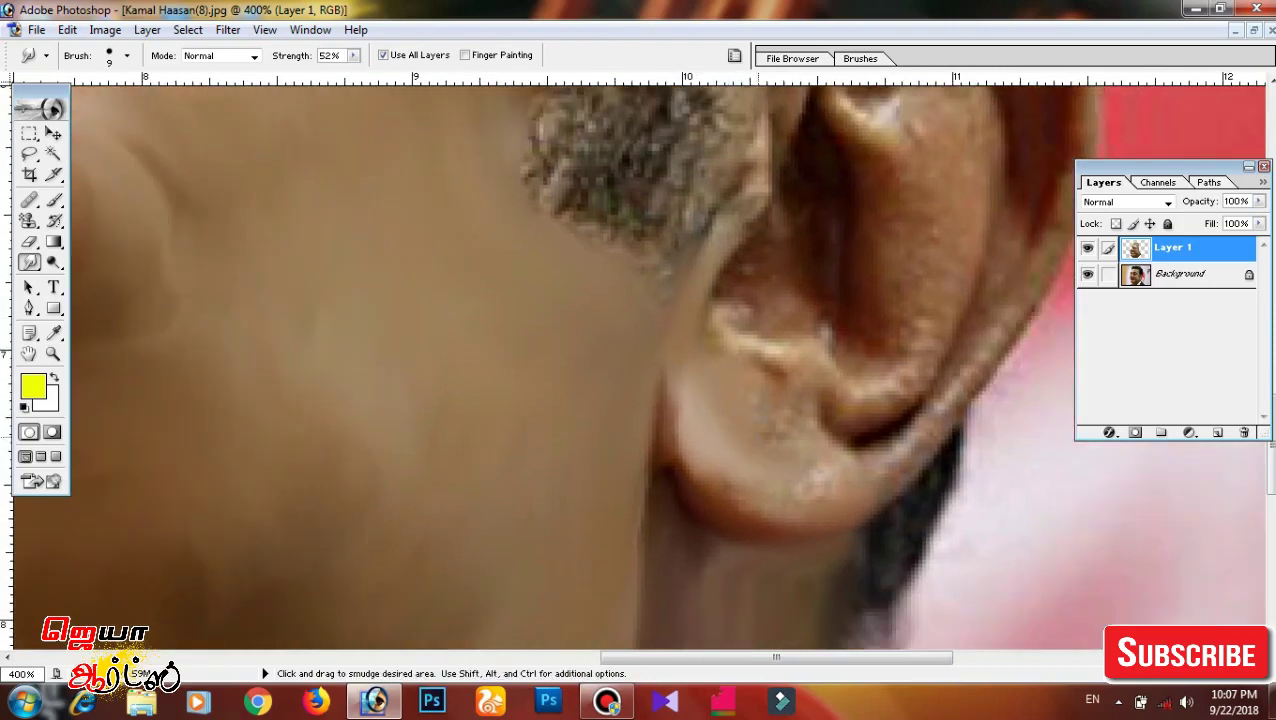
drag(927, 123, 891, 308)
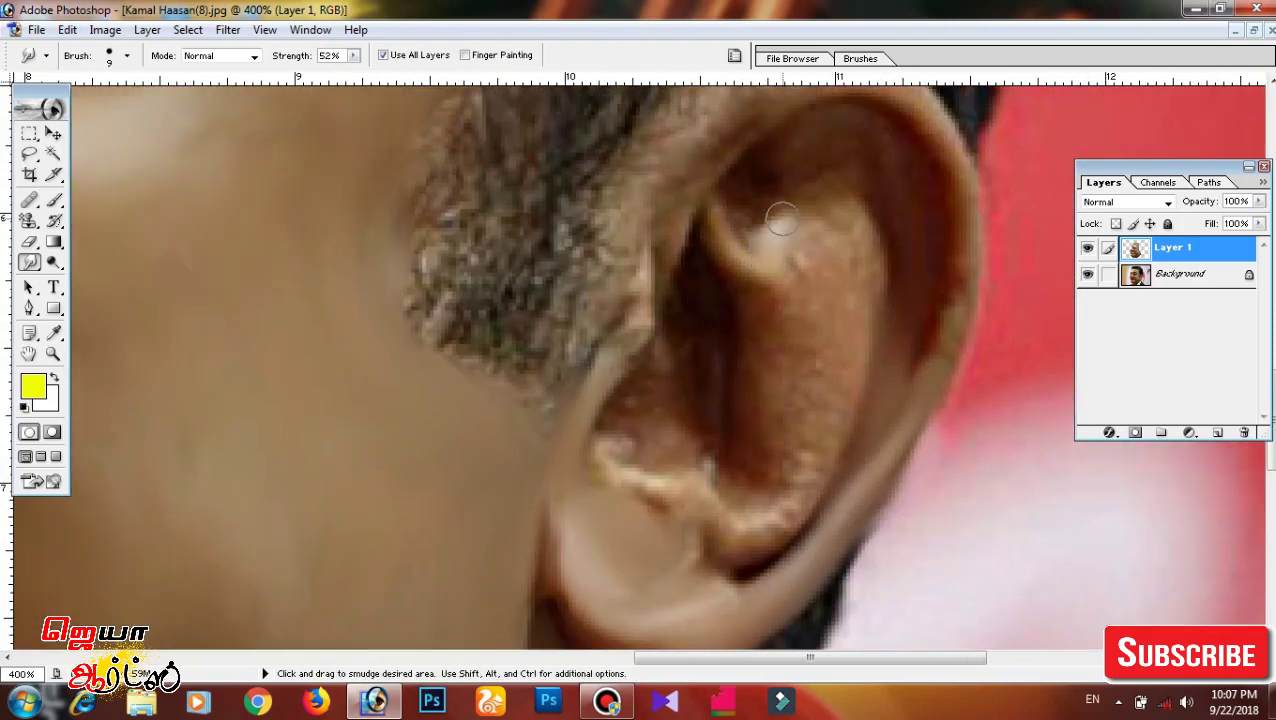
Smudge the speckled inner ear folds and the right rim into smooth shapes.
drag(782, 218, 820, 379)
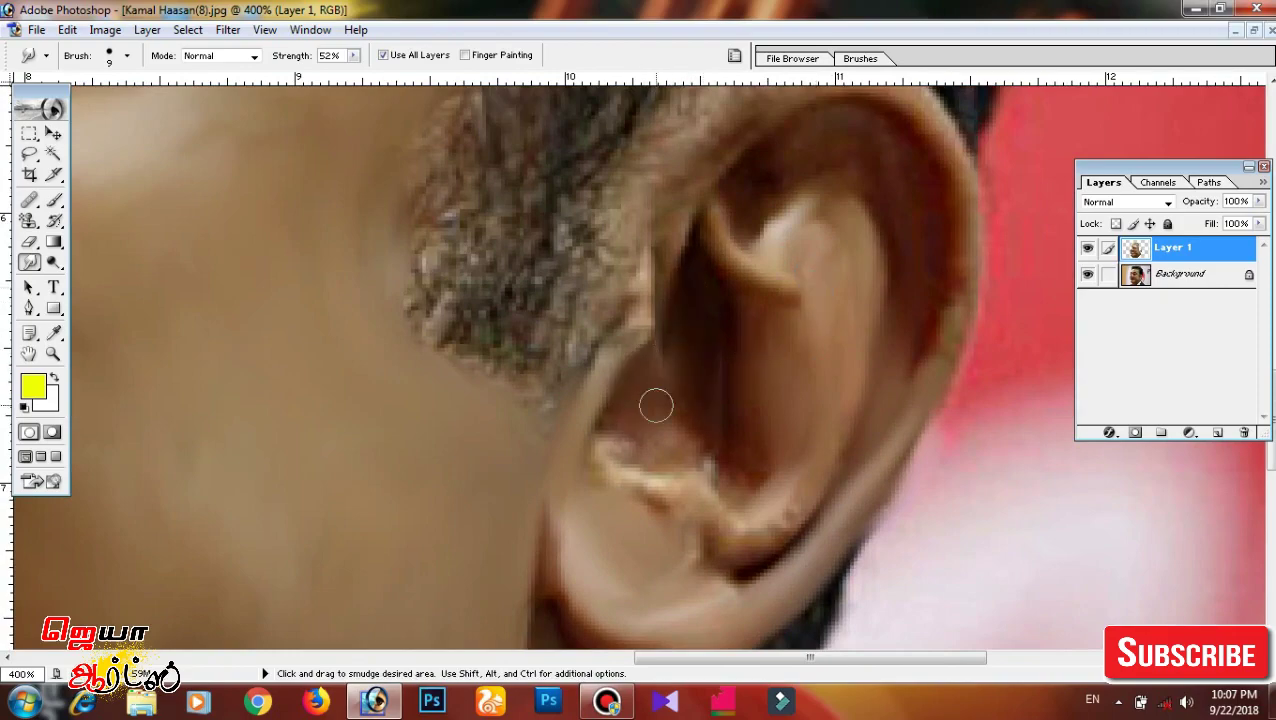
drag(656, 405, 720, 470)
mouse_move(900, 203)
mouse_down()
mouse_move(773, 393)
mouse_move(815, 600)
mouse_up()
drag(820, 470, 860, 545)
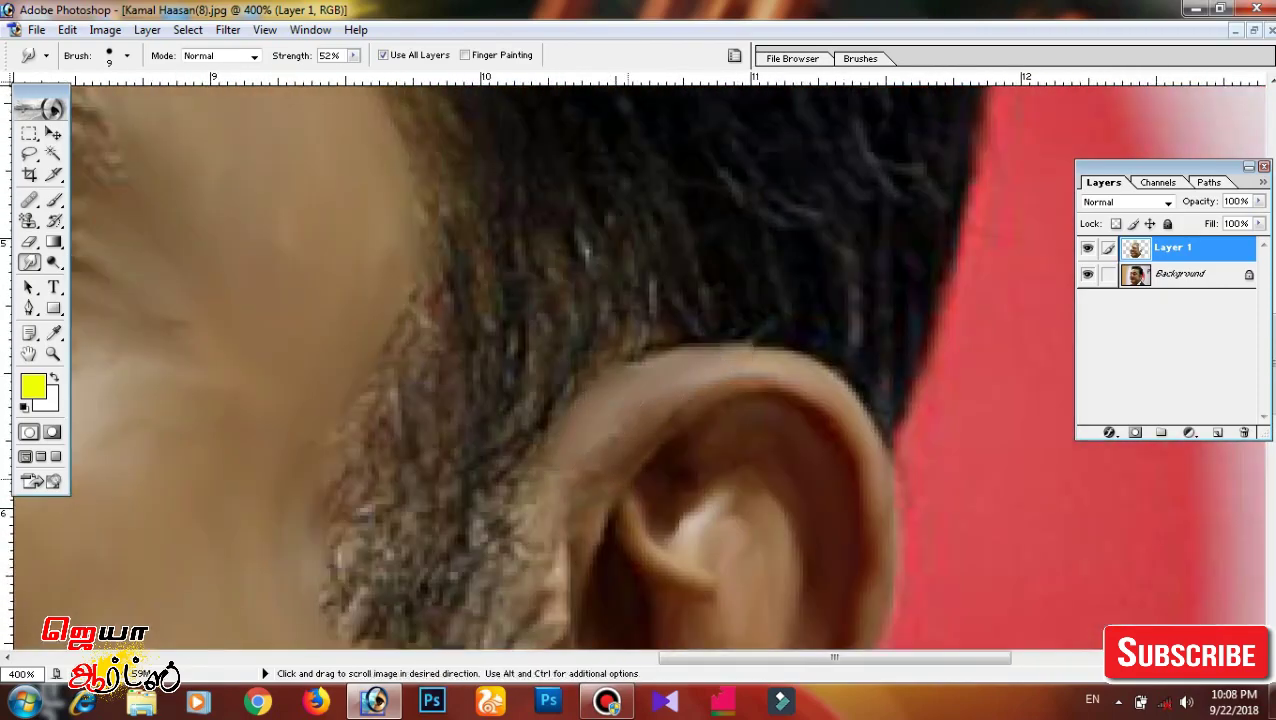
mouse_move(700, 420)
mouse_down()
mouse_move(752, 245)
mouse_move(816, 252)
mouse_move(940, 362)
mouse_up()
Reshape the ear's upper curve and bring the eyes and nose into view.
drag(400, 400, 1000, 150)
drag(600, 150, 600, 550)
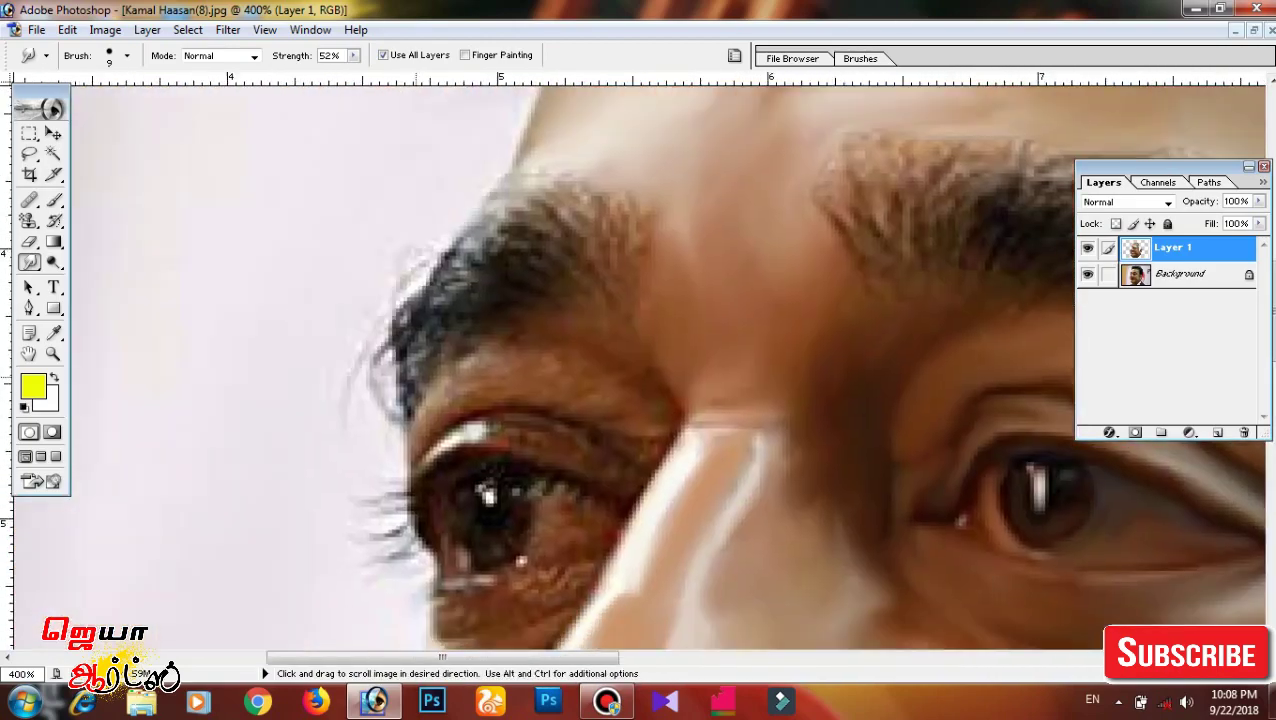
drag(649, 430, 594, 393)
drag(584, 323, 653, 324)
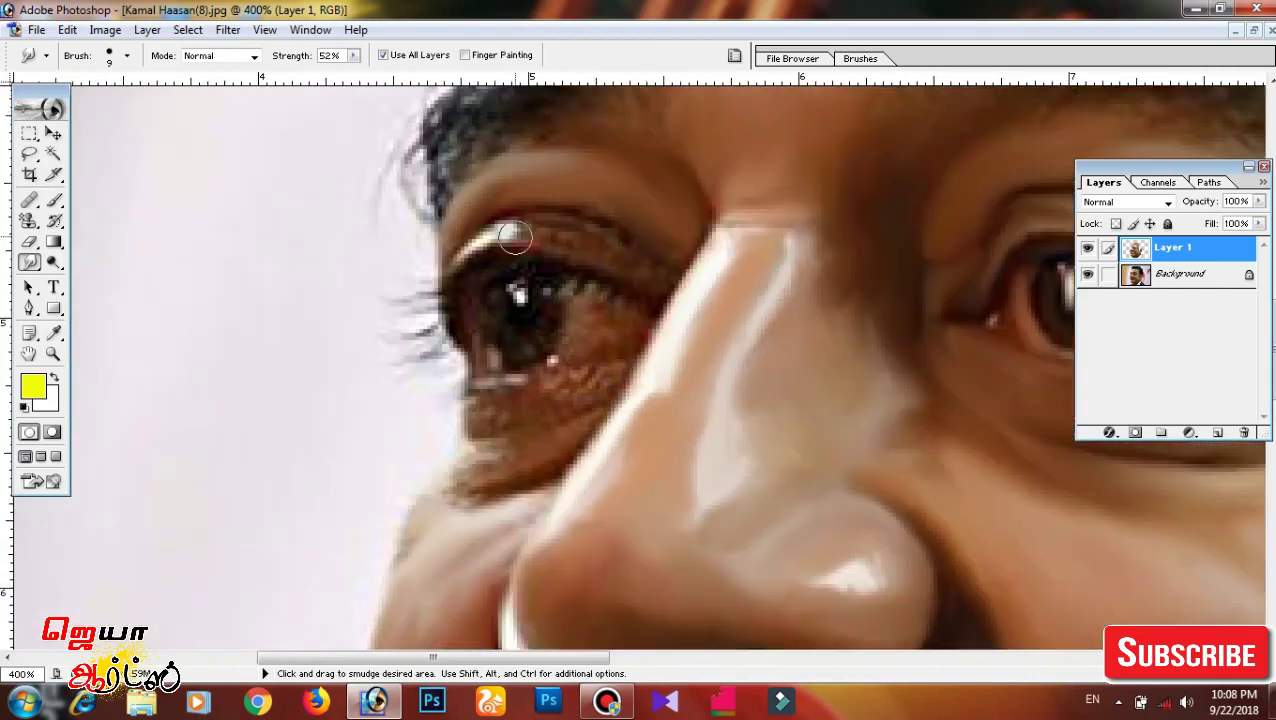
mouse_move(645, 395)
mouse_down()
mouse_move(662, 232)
mouse_move(736, 174)
mouse_up()
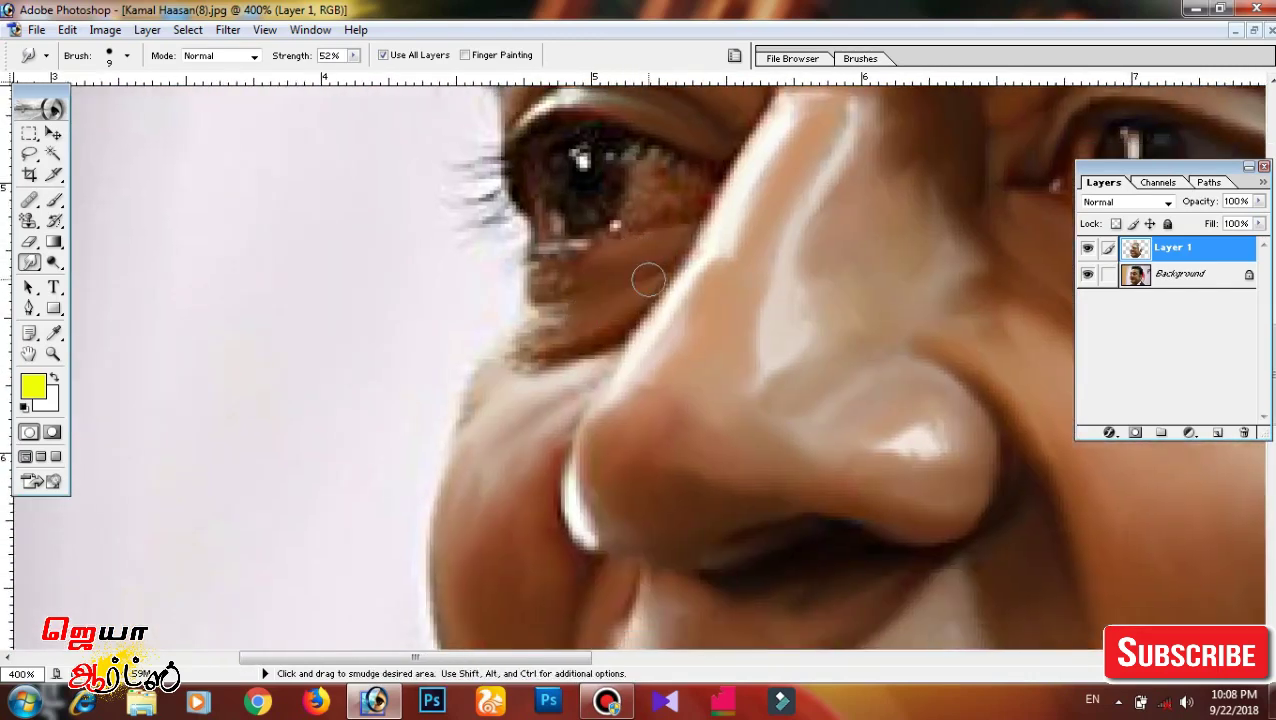
drag(649, 276, 656, 192)
Shrink the Smudge brush to 6 px and blend around the eye, brow and nose tip.
key(bracketleft)
key(bracketleft)
key(bracketleft)
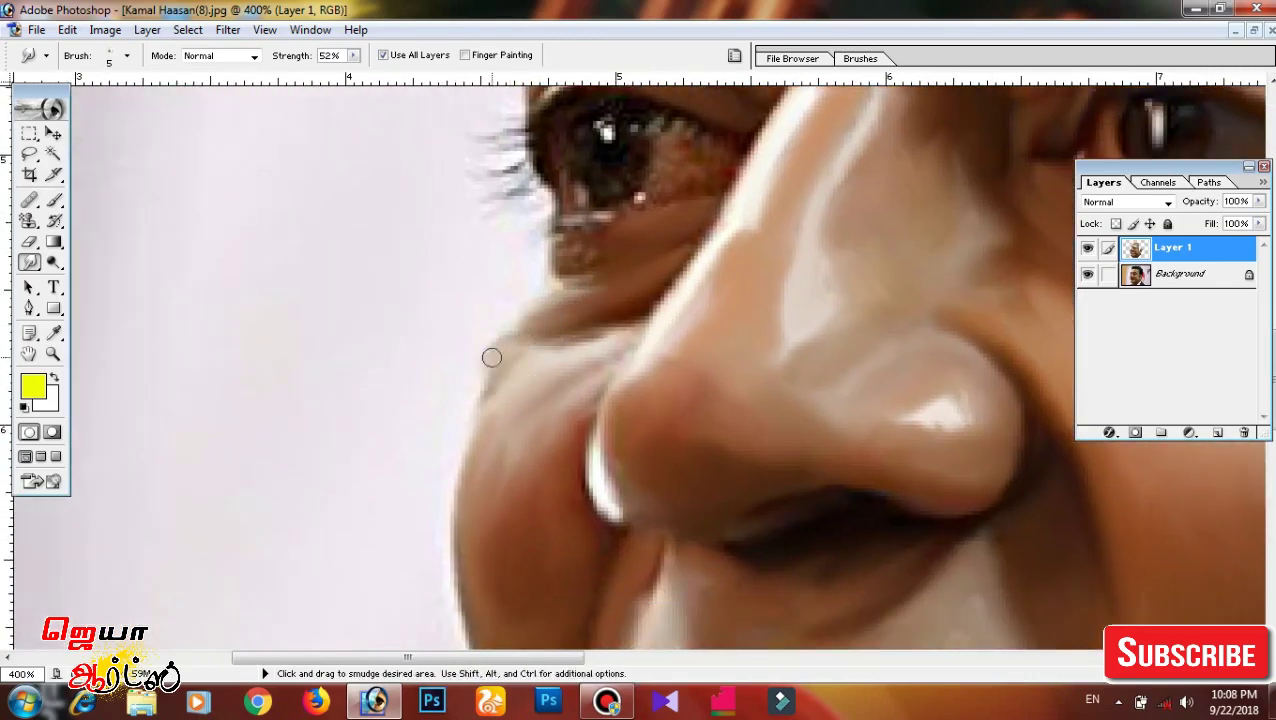
drag(492, 364, 433, 437)
mouse_move(450, 307)
mouse_down()
mouse_move(493, 379)
mouse_move(451, 464)
mouse_up()
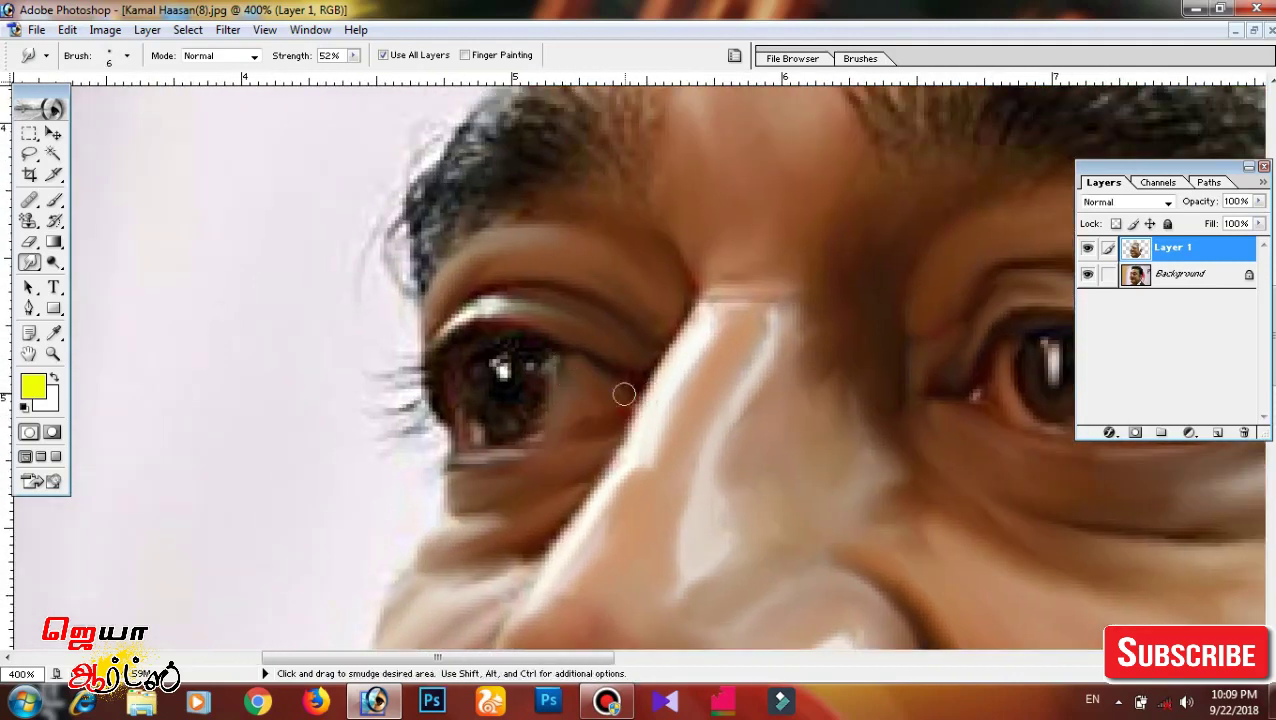
drag(572, 371, 674, 406)
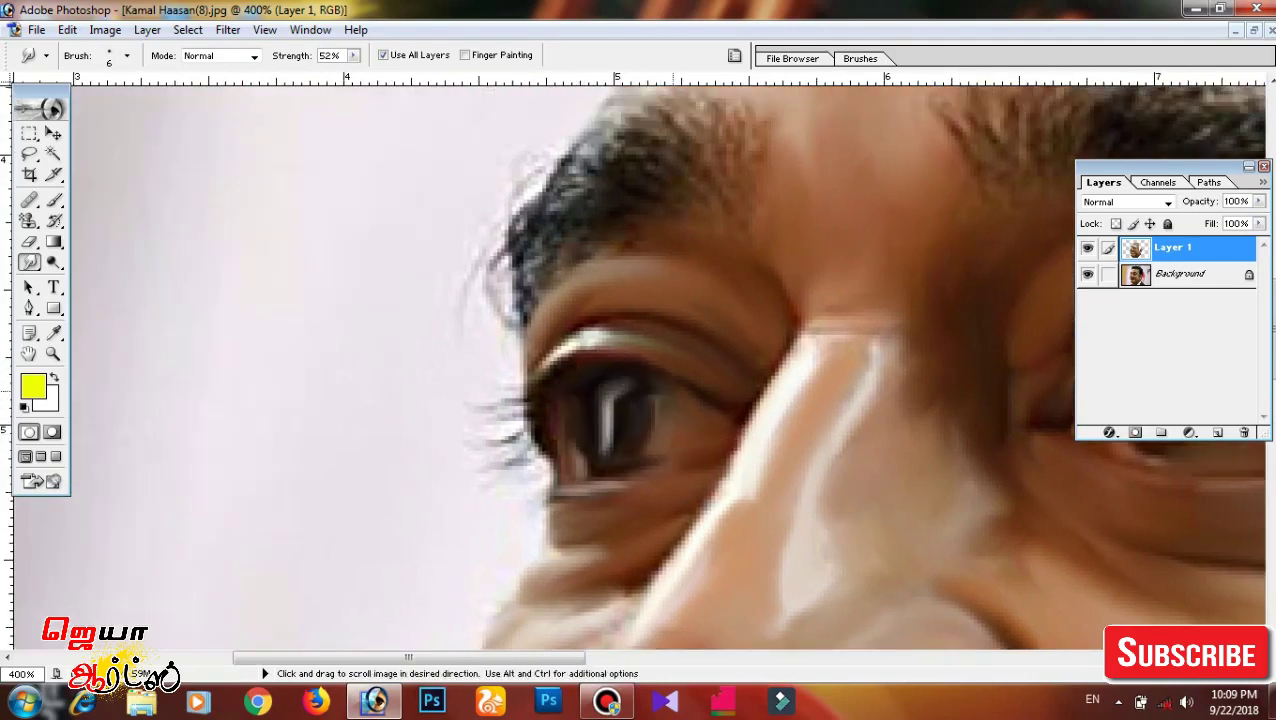
drag(590, 400, 590, 448)
mouse_move(750, 410)
mouse_down()
mouse_move(754, 420)
mouse_move(753, 306)
mouse_up()
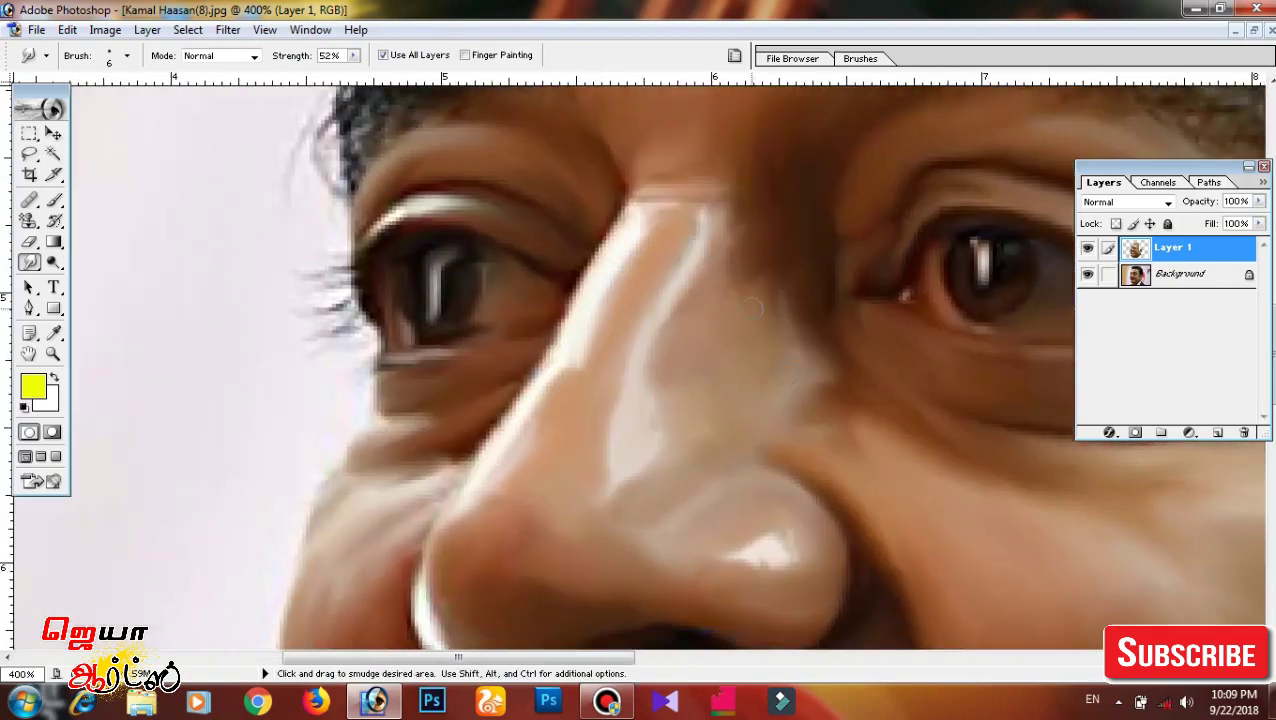
mouse_move(800, 560)
mouse_down()
mouse_move(806, 462)
mouse_move(660, 400)
mouse_up()
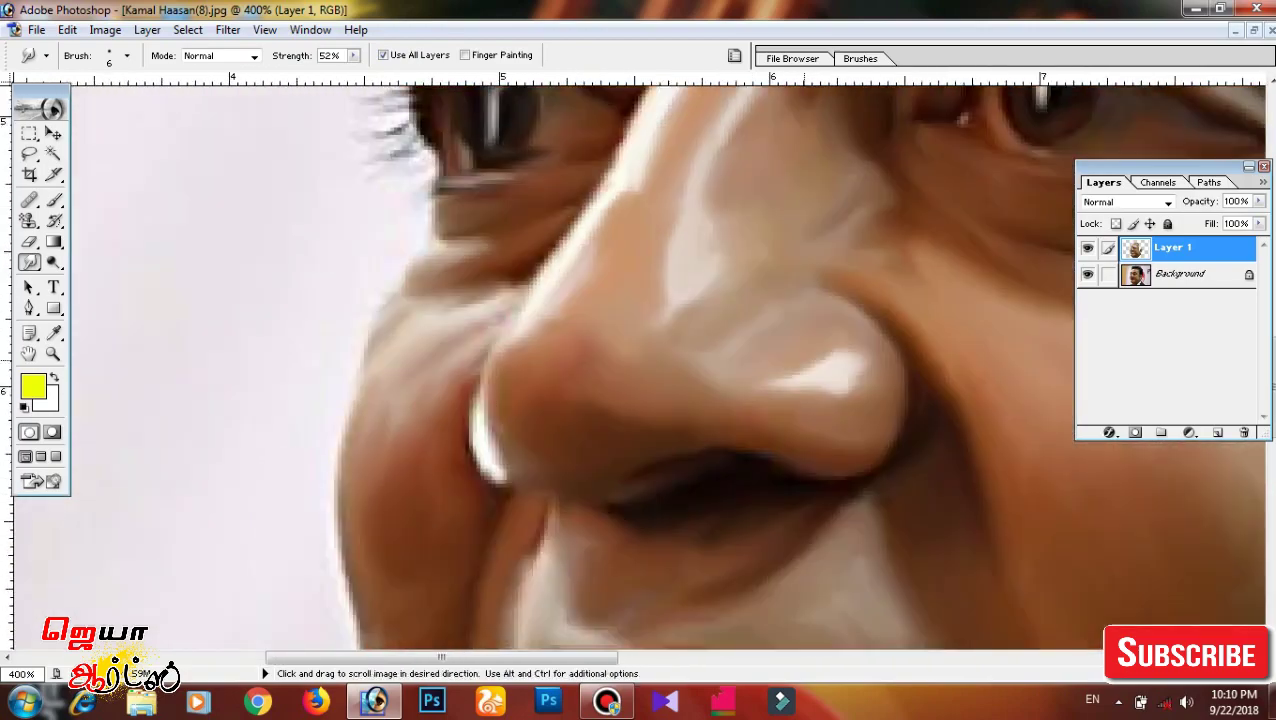
mouse_move(320, 330)
mouse_down()
mouse_move(547, 428)
mouse_move(547, 384)
mouse_up()
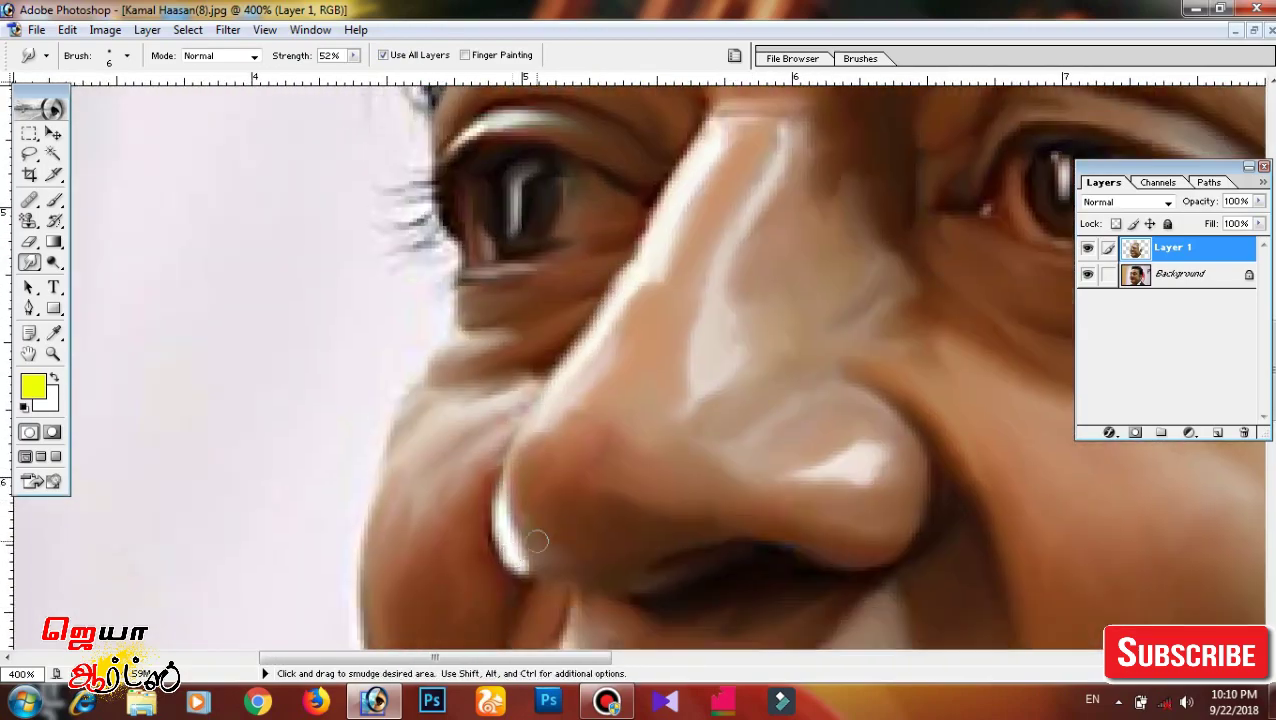
scroll(590, 296, down, 5)
Smudge the upper eyelid to soften it.
scroll(541, 260, down, 1)
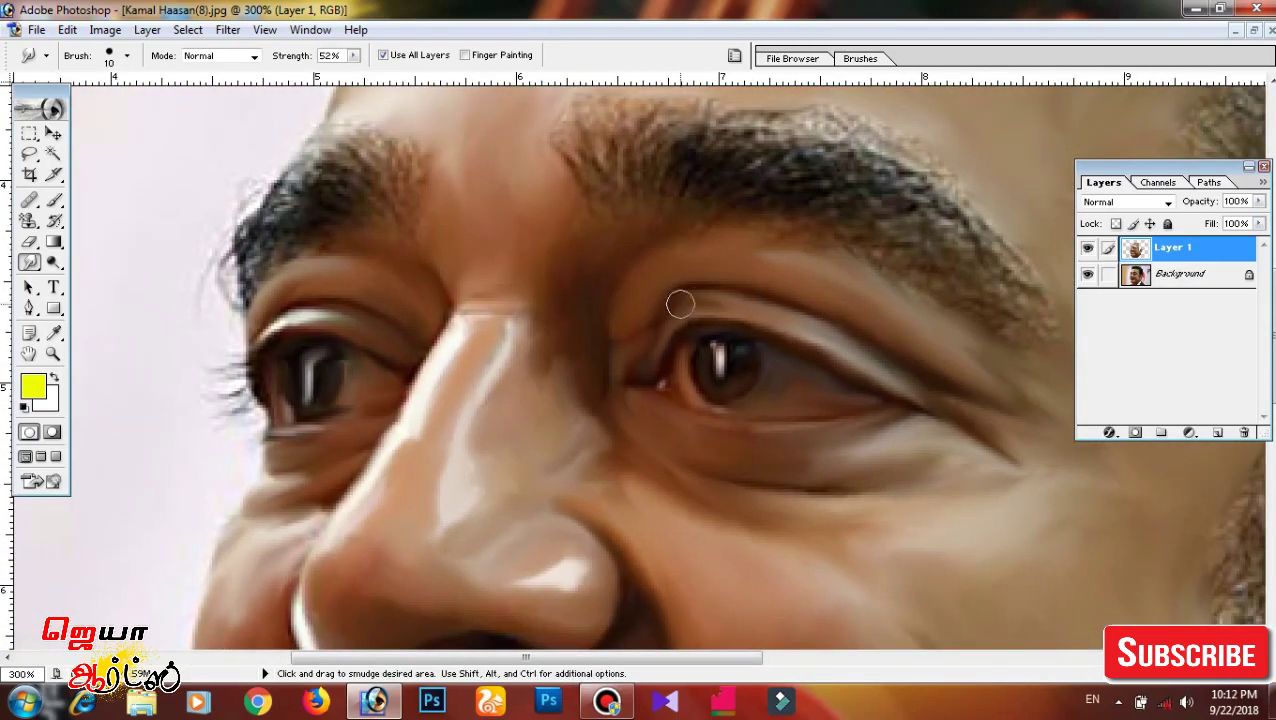
drag(680, 303, 826, 316)
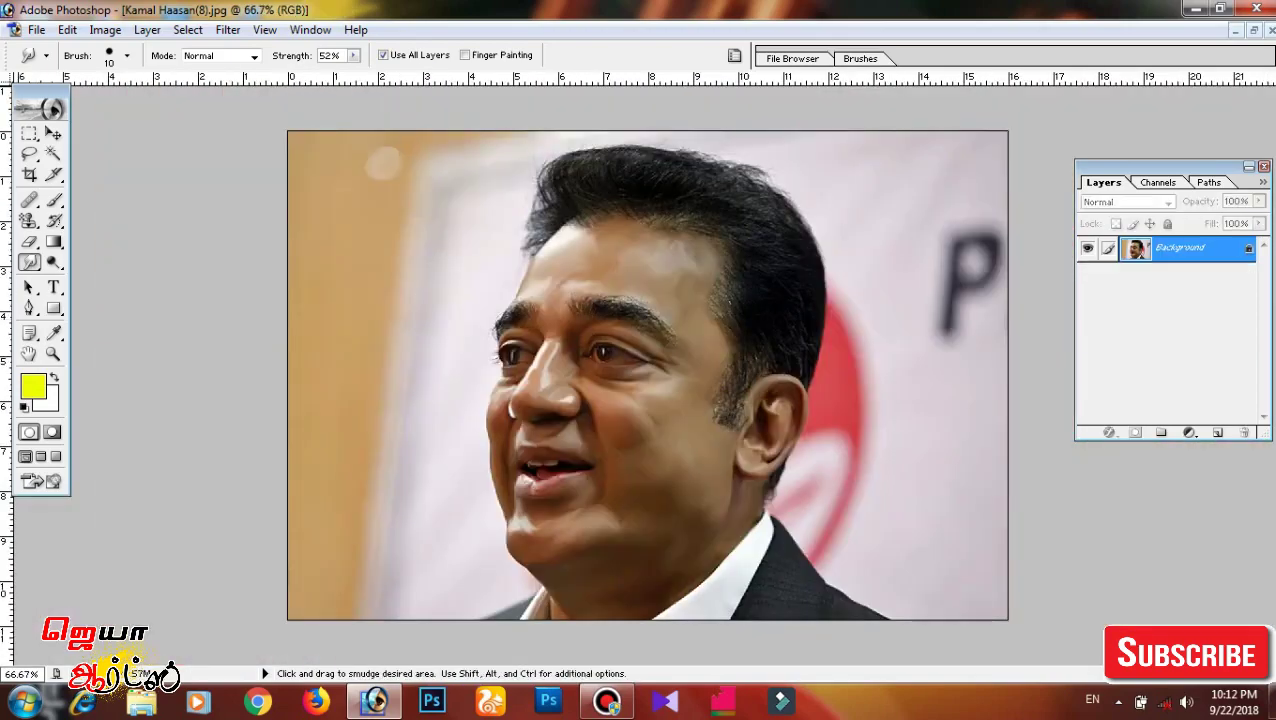
Apply the Topaz Clean filter to the portrait with Clean Strength set to 2.
click(228, 30)
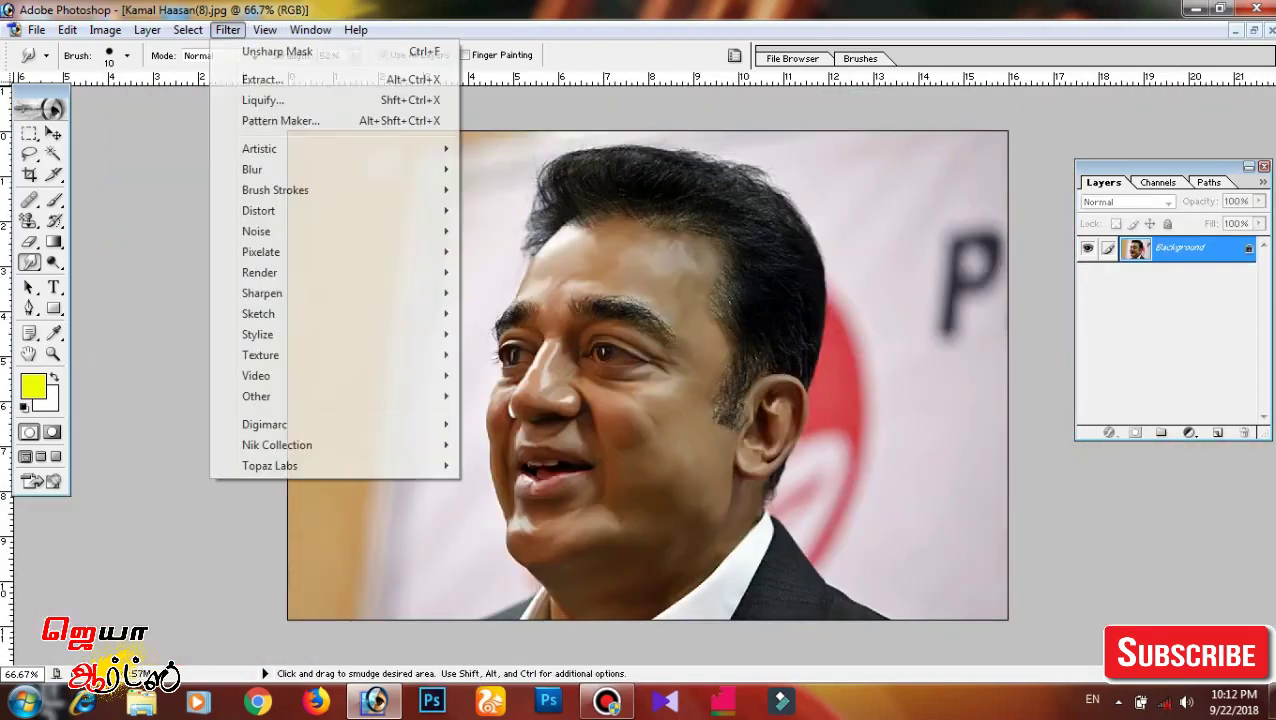
click(527, 464)
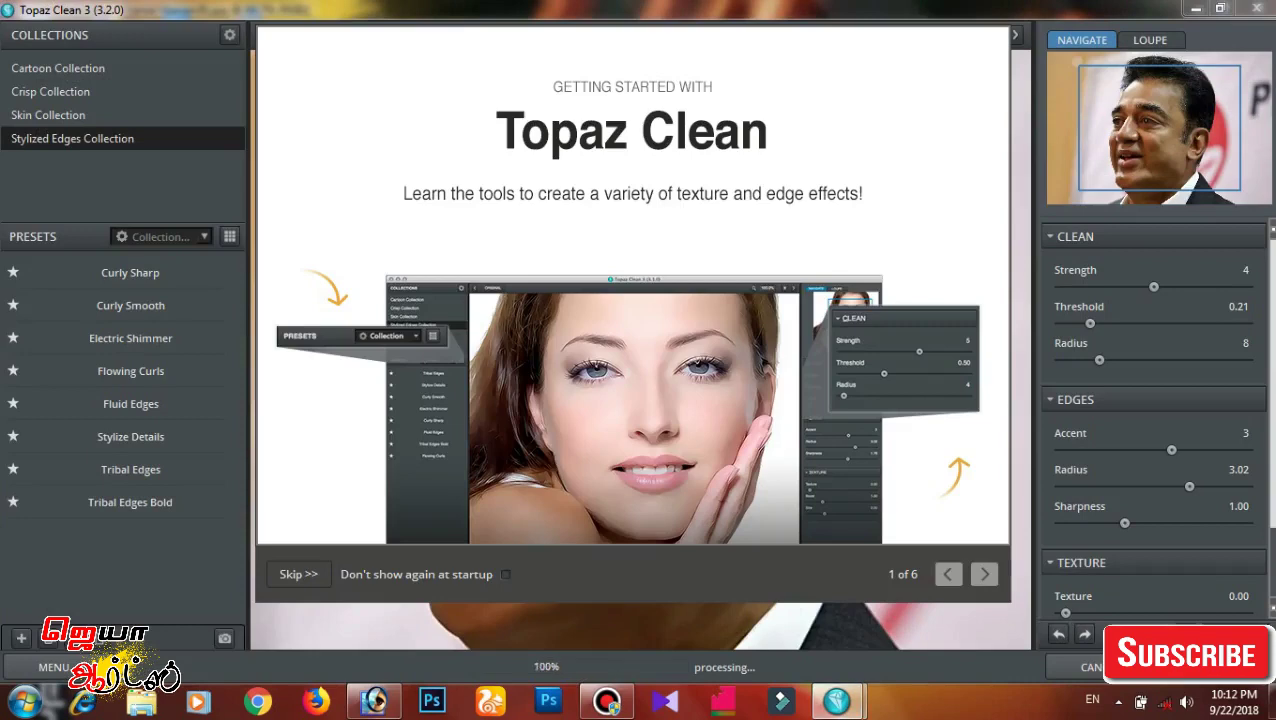
click(298, 574)
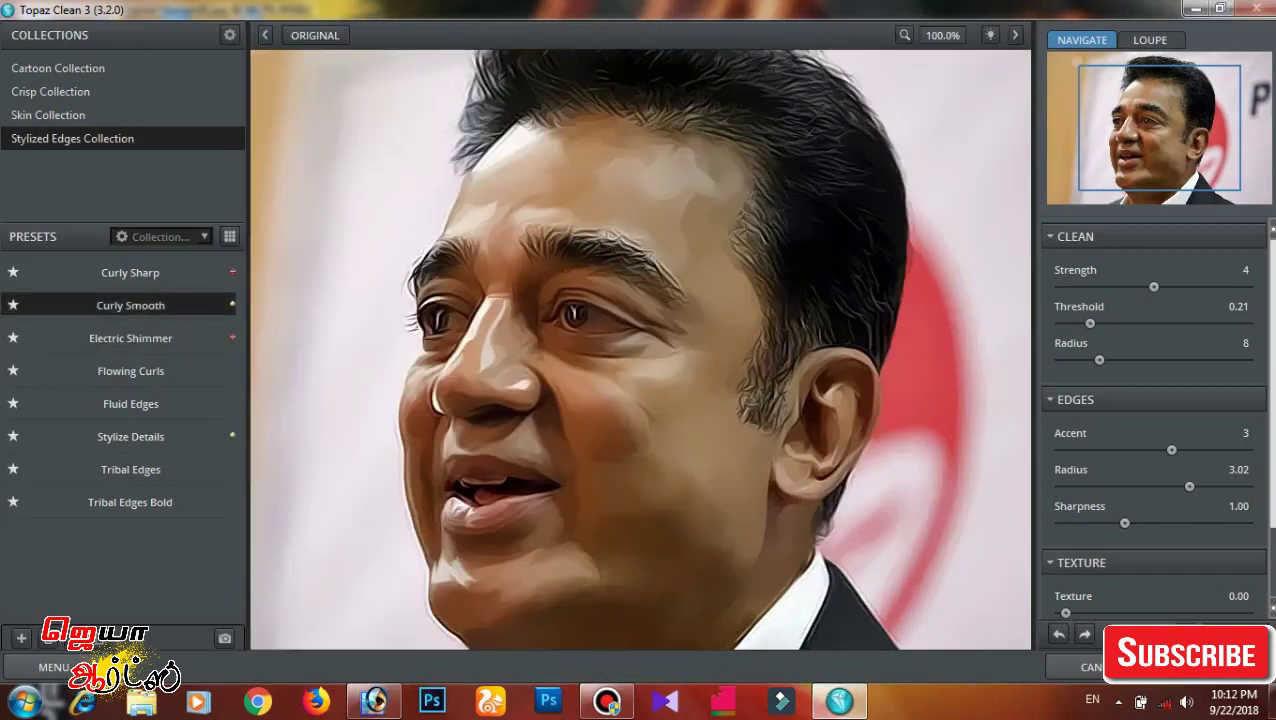
drag(1109, 287, 1088, 287)
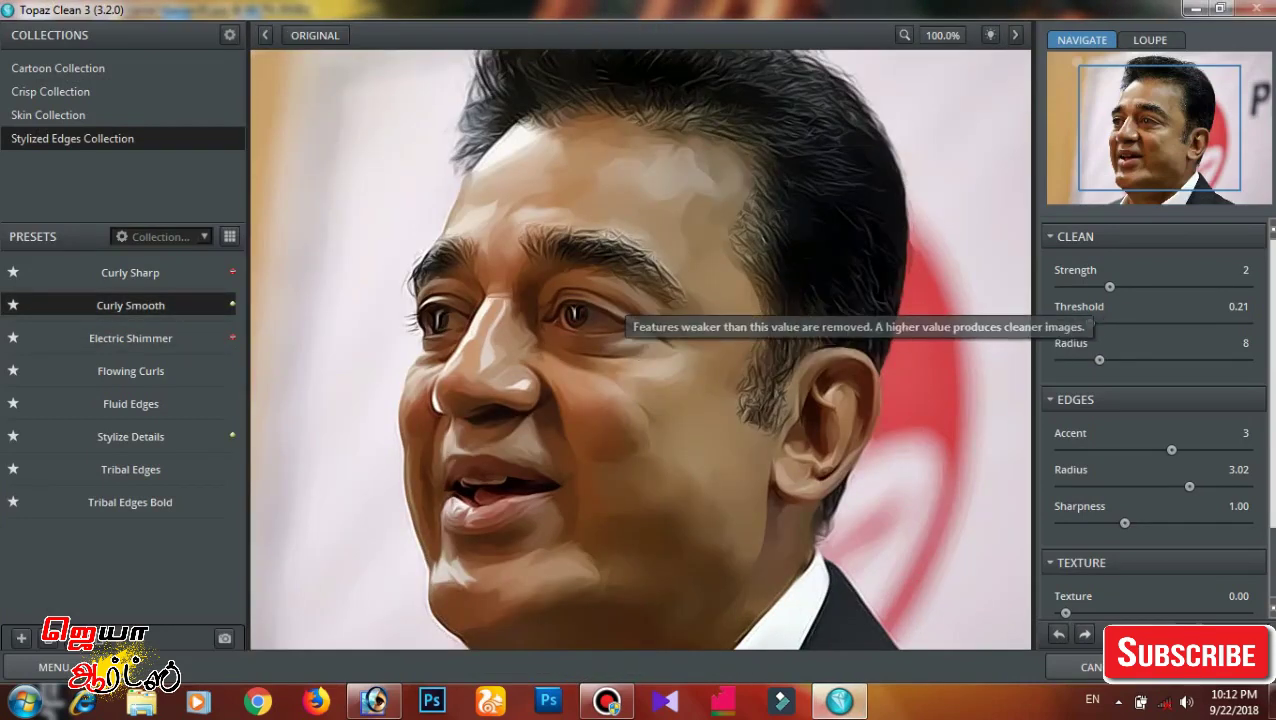
drag(1088, 287, 1109, 287)
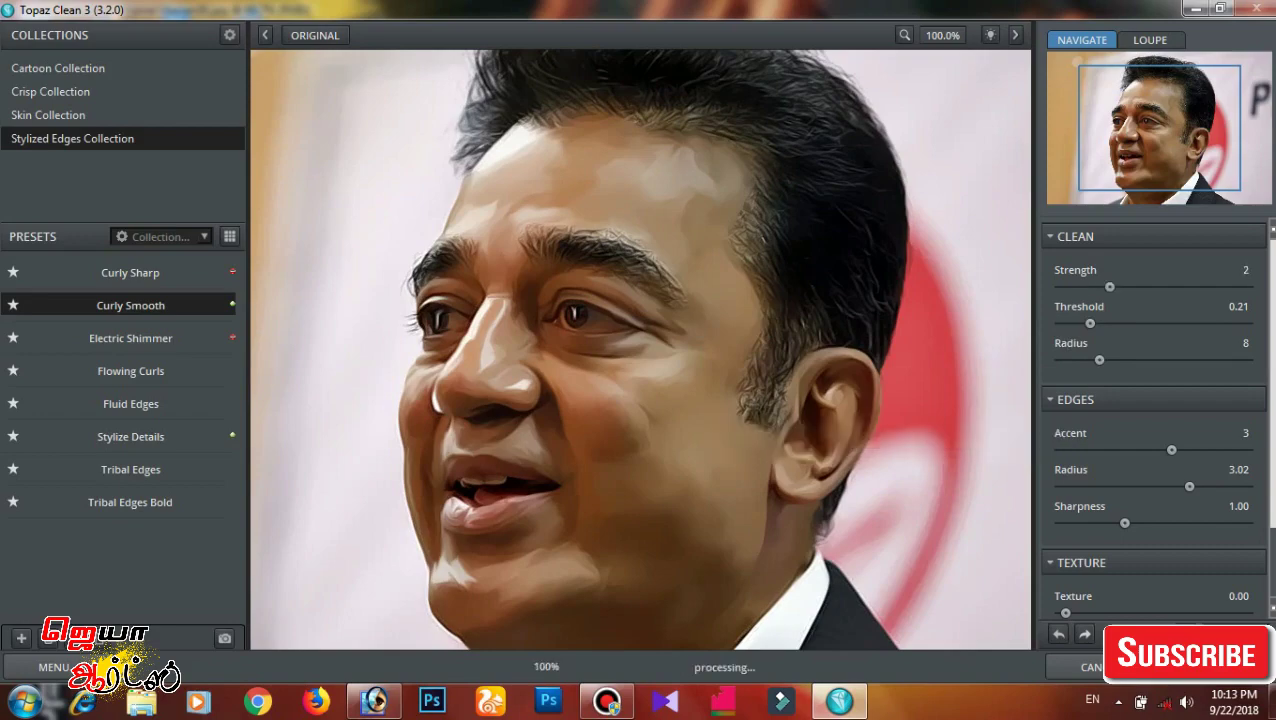
key(Return)
Zoom in close and pan across the eye, cheek and lower face.
key(ctrl+plus)
key(ctrl+plus)
key(ctrl+plus)
scroll(806, 381, down, 2)
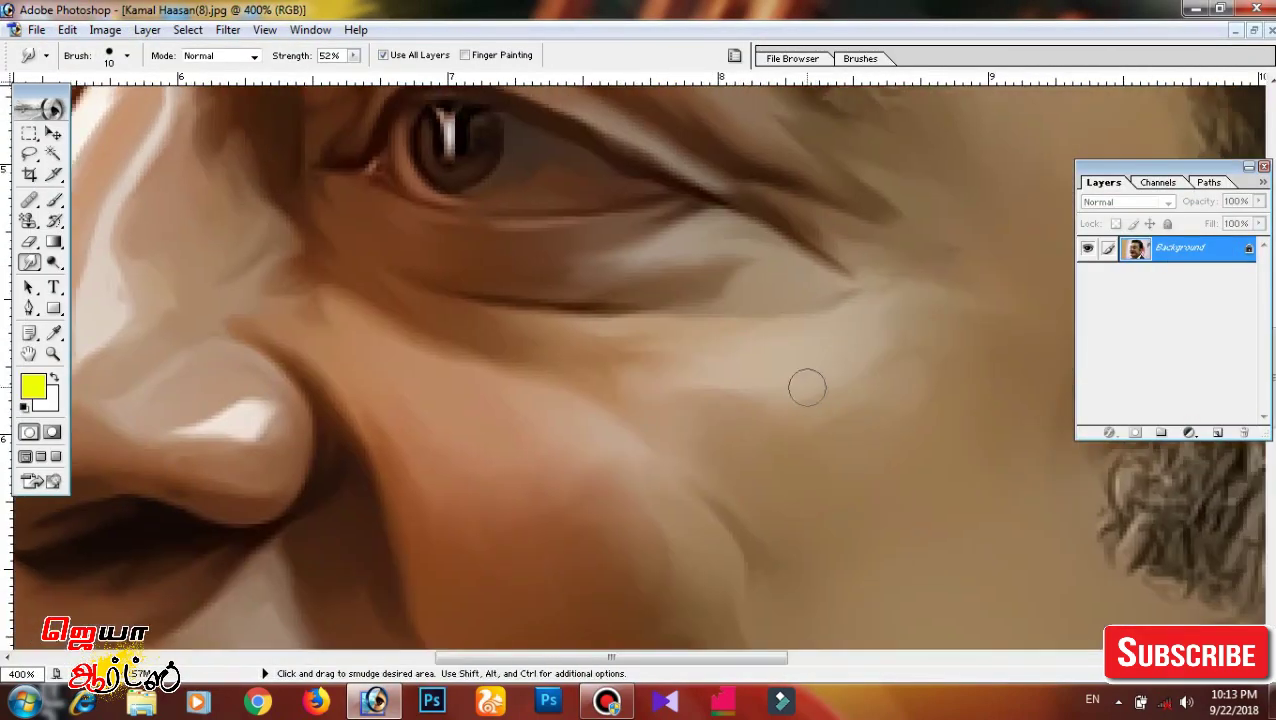
scroll(778, 350, up, 3)
scroll(778, 350, left, 4)
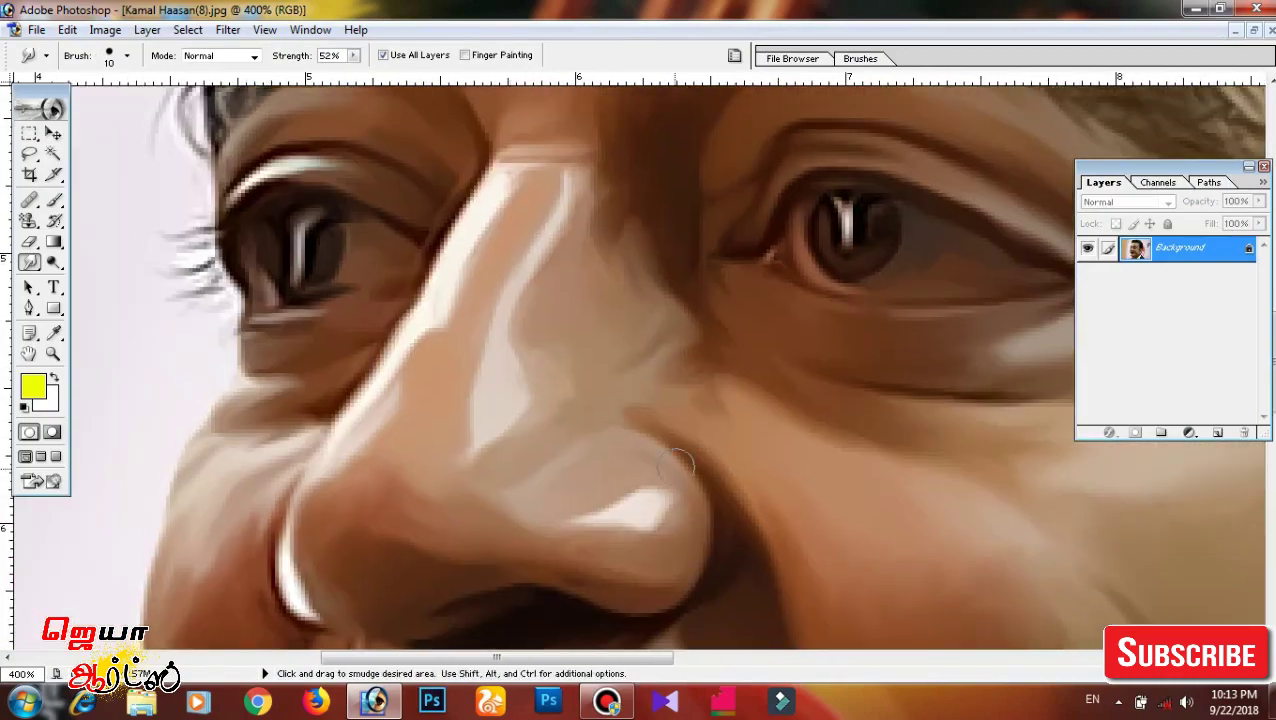
scroll(484, 438, down, 1)
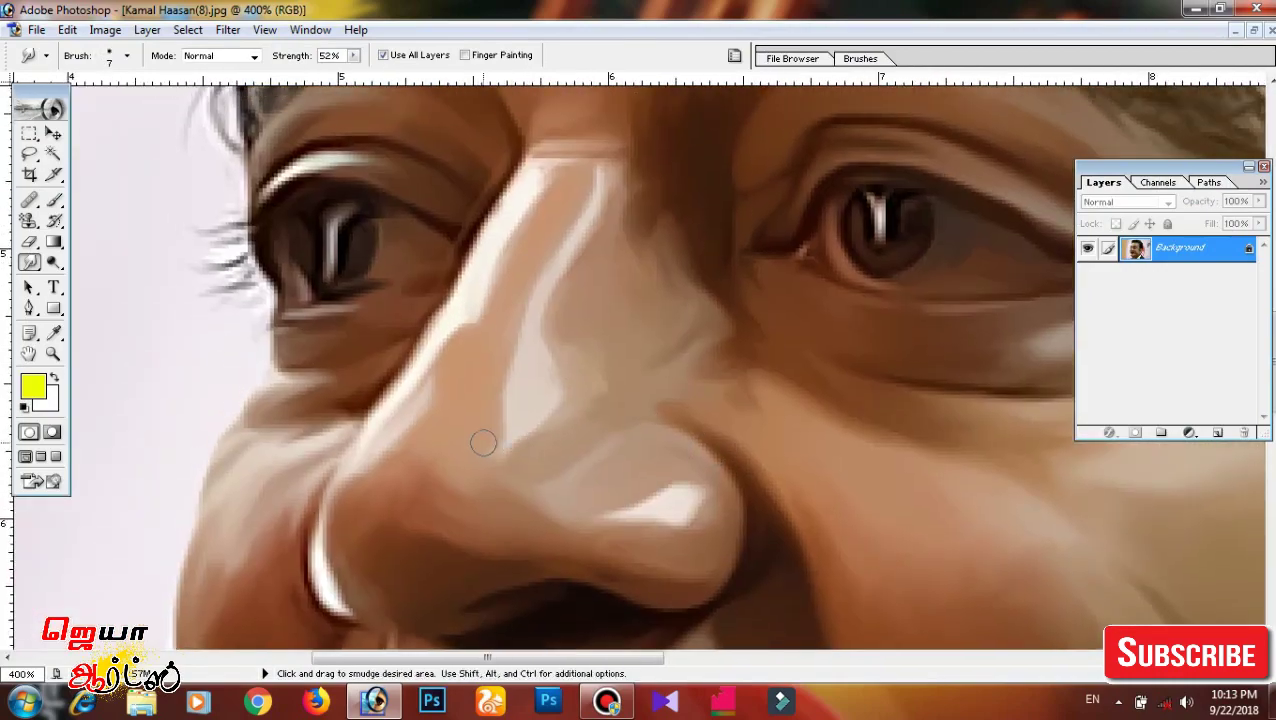
scroll(484, 438, down, 1)
scroll(560, 400, down, 4)
scroll(600, 370, left, 4)
scroll(585, 451, down, 3)
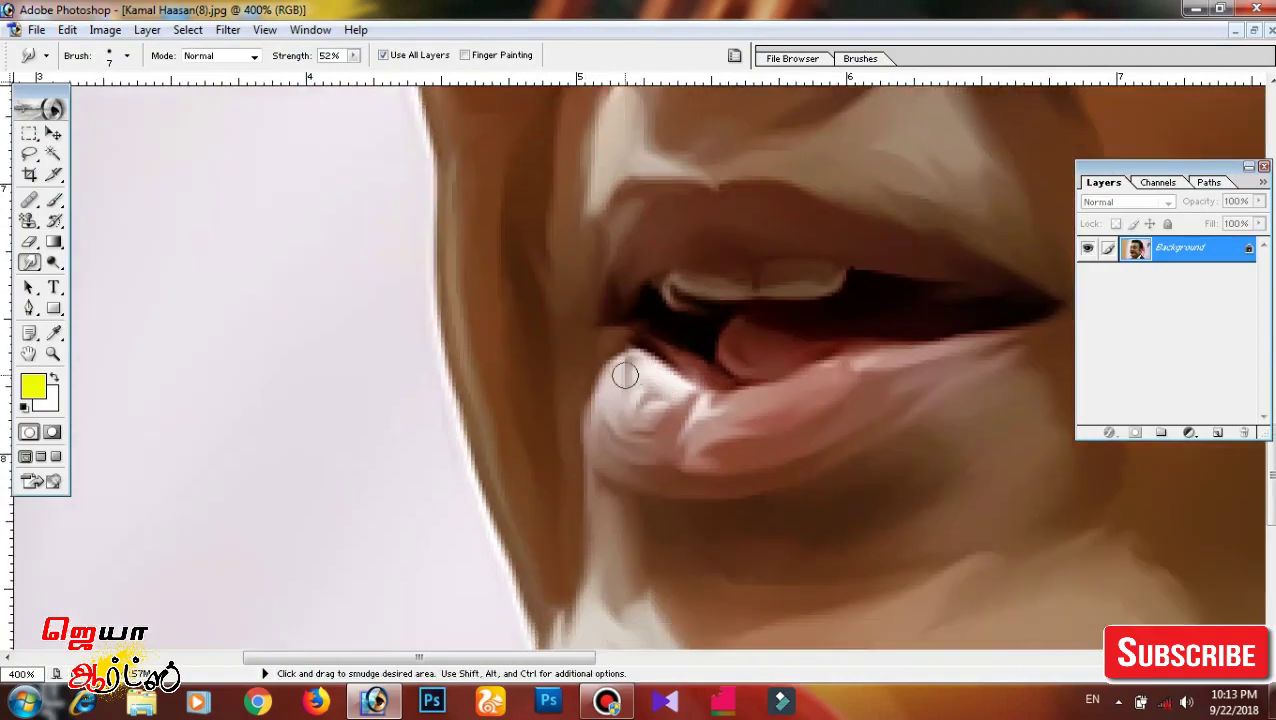
scroll(624, 370, down, 2)
scroll(629, 479, up, 10)
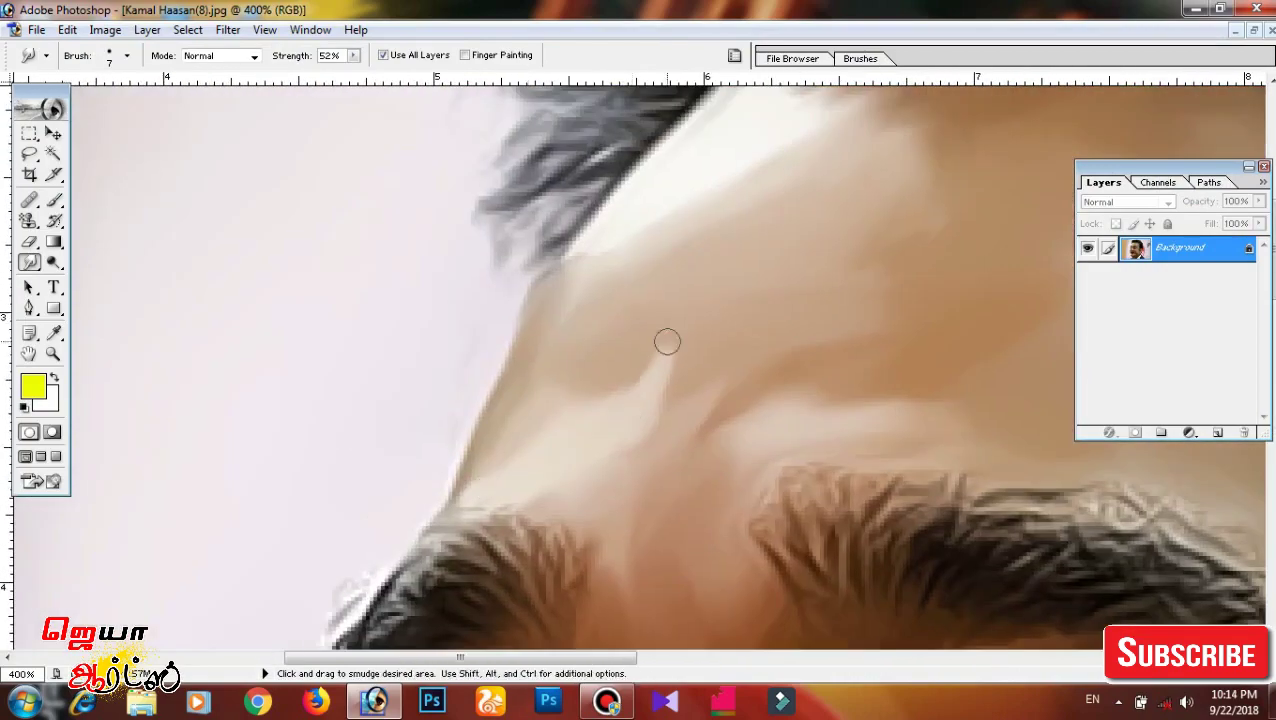
scroll(666, 338, up, 3)
scroll(621, 350, right, 2)
scroll(643, 307, down, 3)
scroll(643, 307, down, 3)
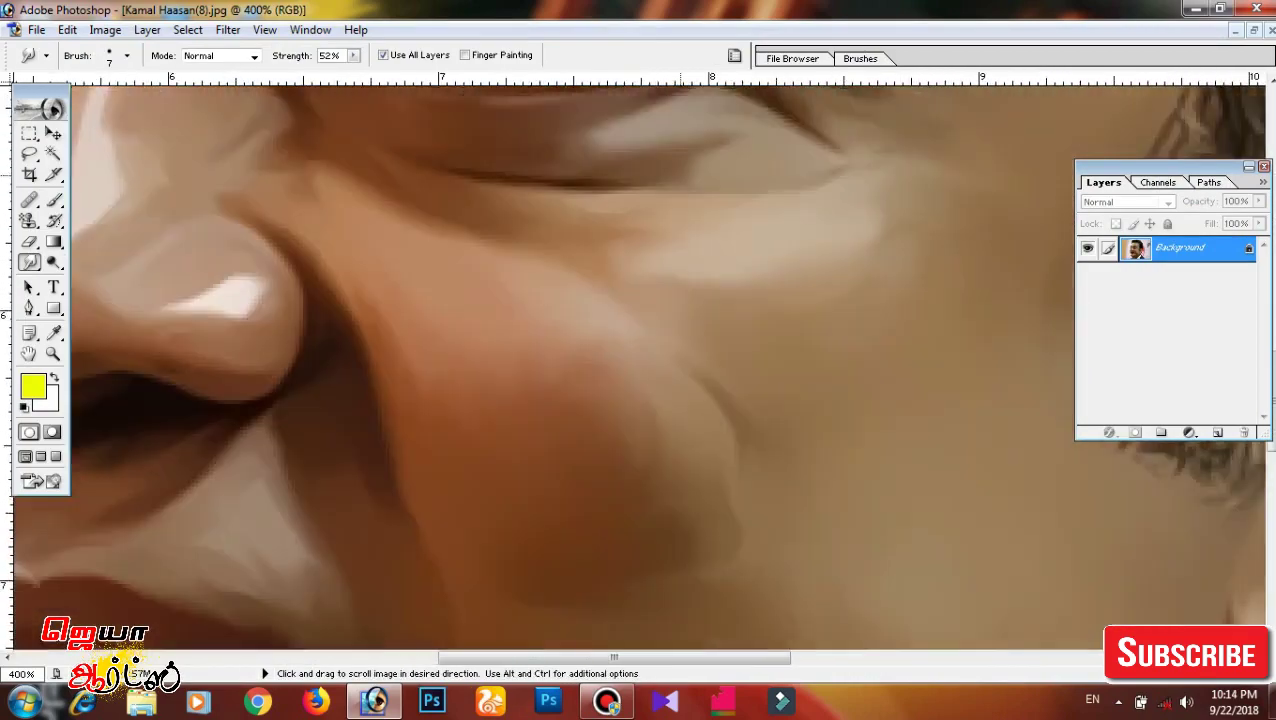
scroll(643, 307, down, 1)
scroll(643, 307, down, 3)
scroll(643, 307, right, 2)
scroll(640, 380, down, 3)
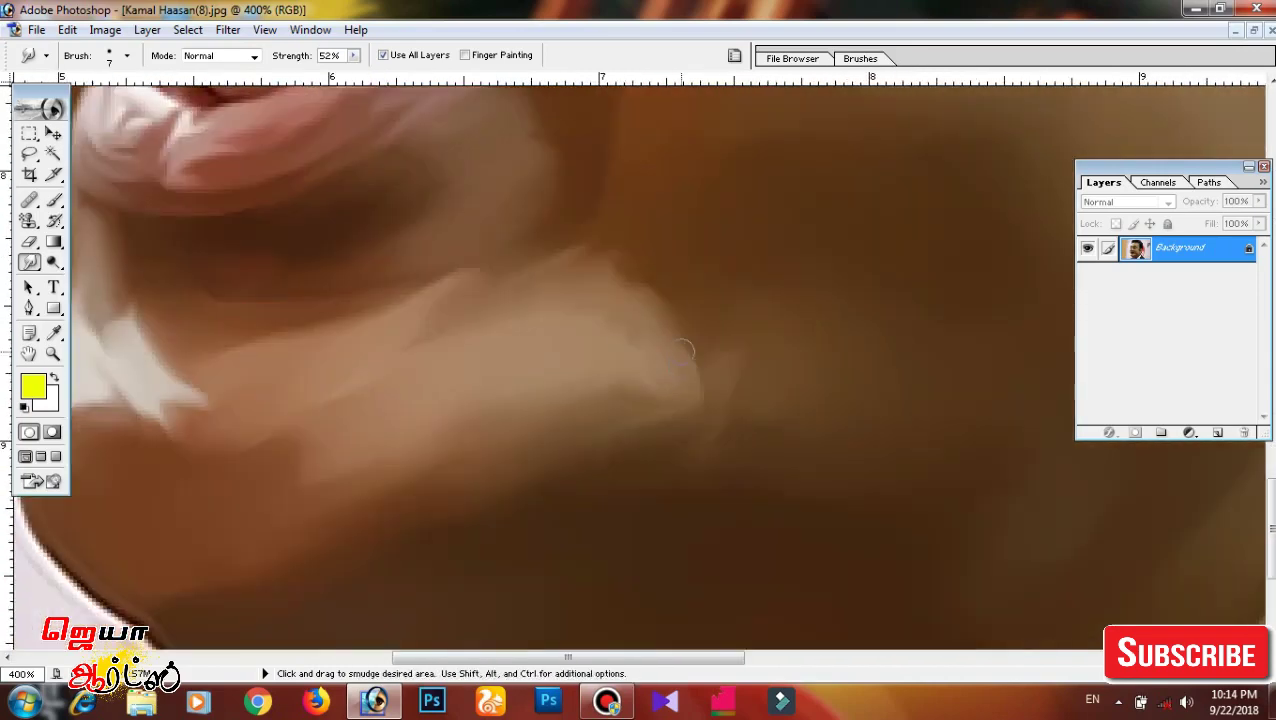
Enlarge the Smudge brush to 10 px and blend the cheek and nose.
key(bracketright)
key(bracketright)
key(bracketright)
drag(630, 262, 696, 410)
scroll(696, 410, up, 1)
scroll(592, 400, left, 2)
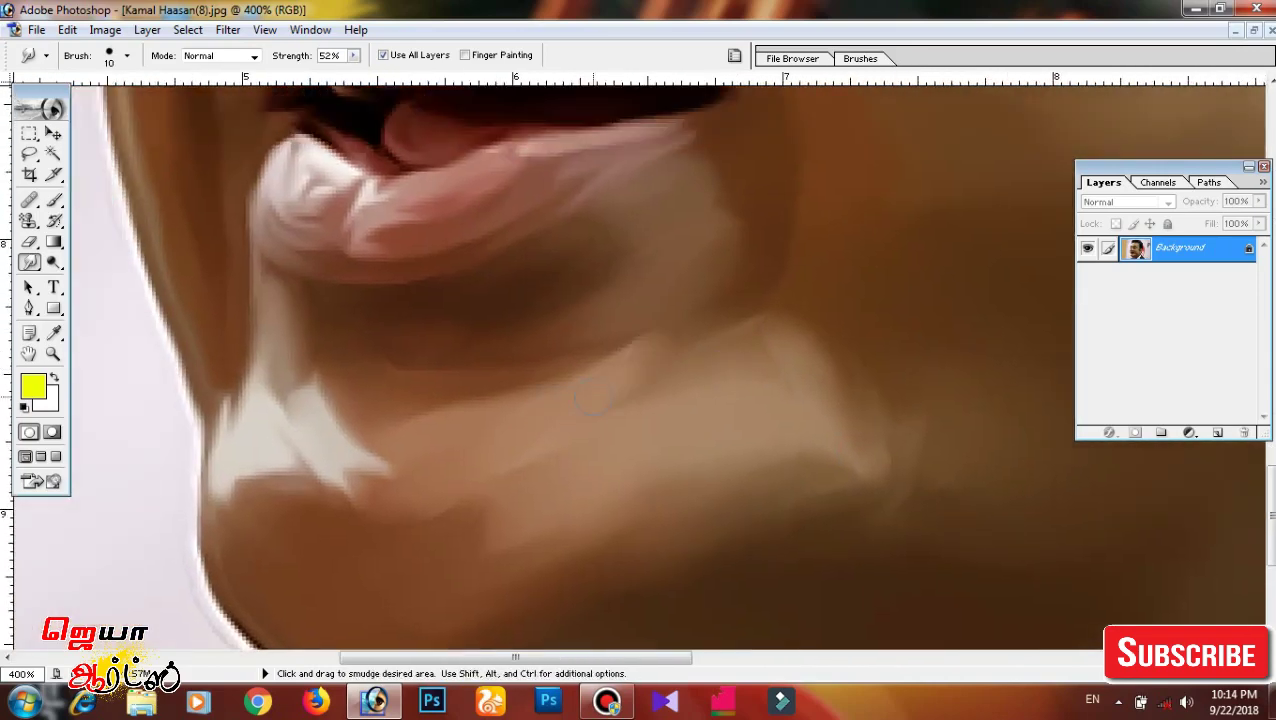
scroll(590, 420, up, 1)
scroll(600, 385, up, 2)
scroll(520, 400, up, 1)
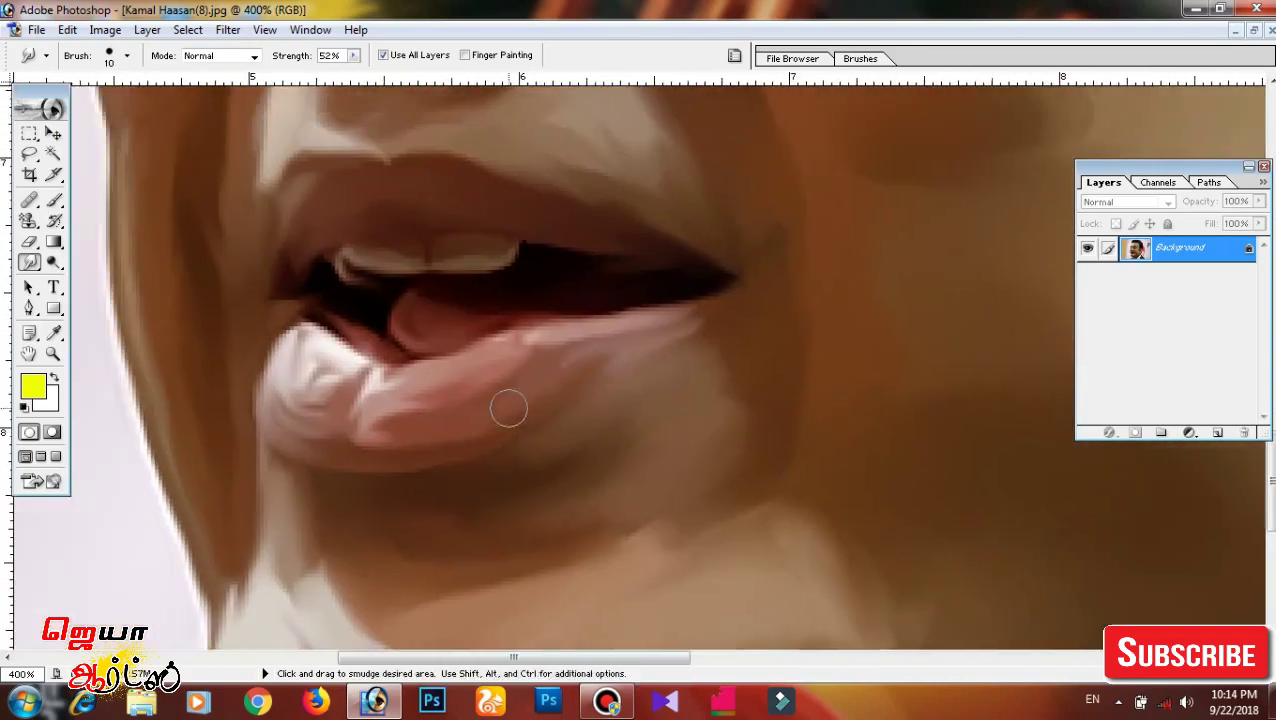
scroll(560, 380, left, 1)
scroll(600, 345, up, 2)
scroll(427, 458, right, 1)
scroll(427, 458, up, 2)
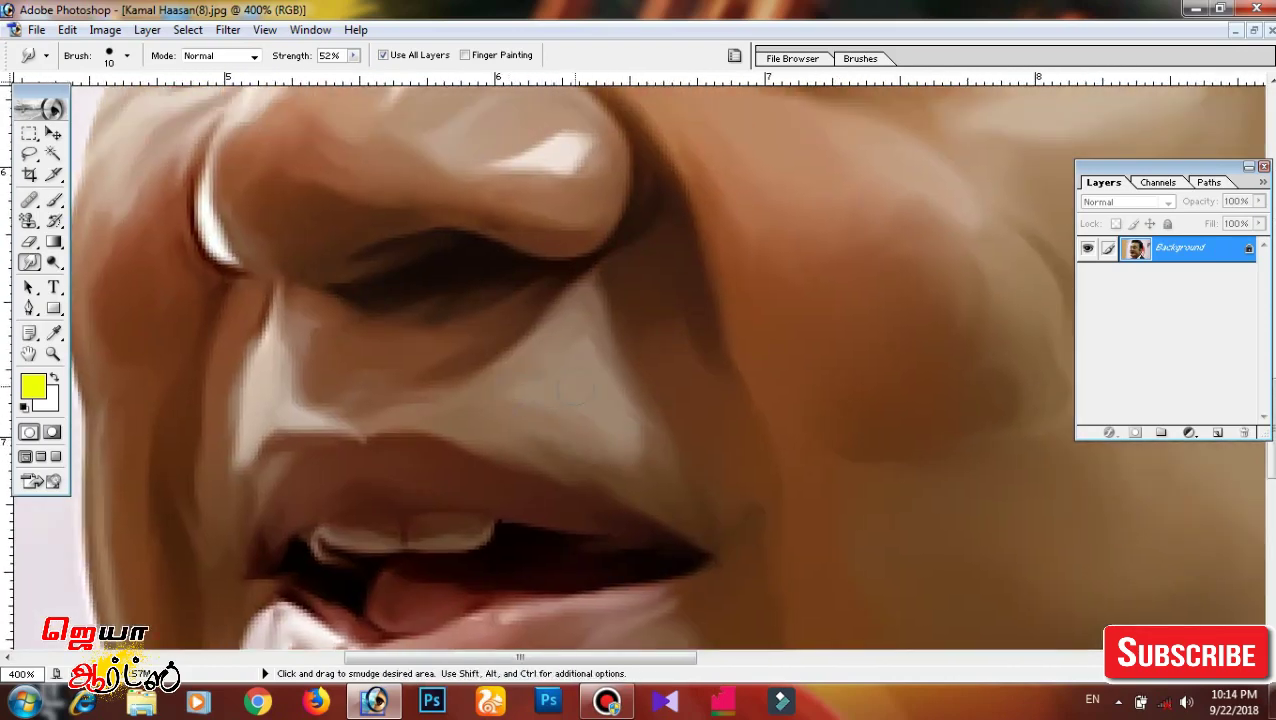
scroll(574, 393, left, 2)
scroll(574, 393, down, 1)
scroll(866, 432, up, 2)
scroll(700, 360, left, 1)
Enlarge the brush again and continue blending the lips, chin and brow.
key(bracketright)
key(bracketright)
key(bracketright)
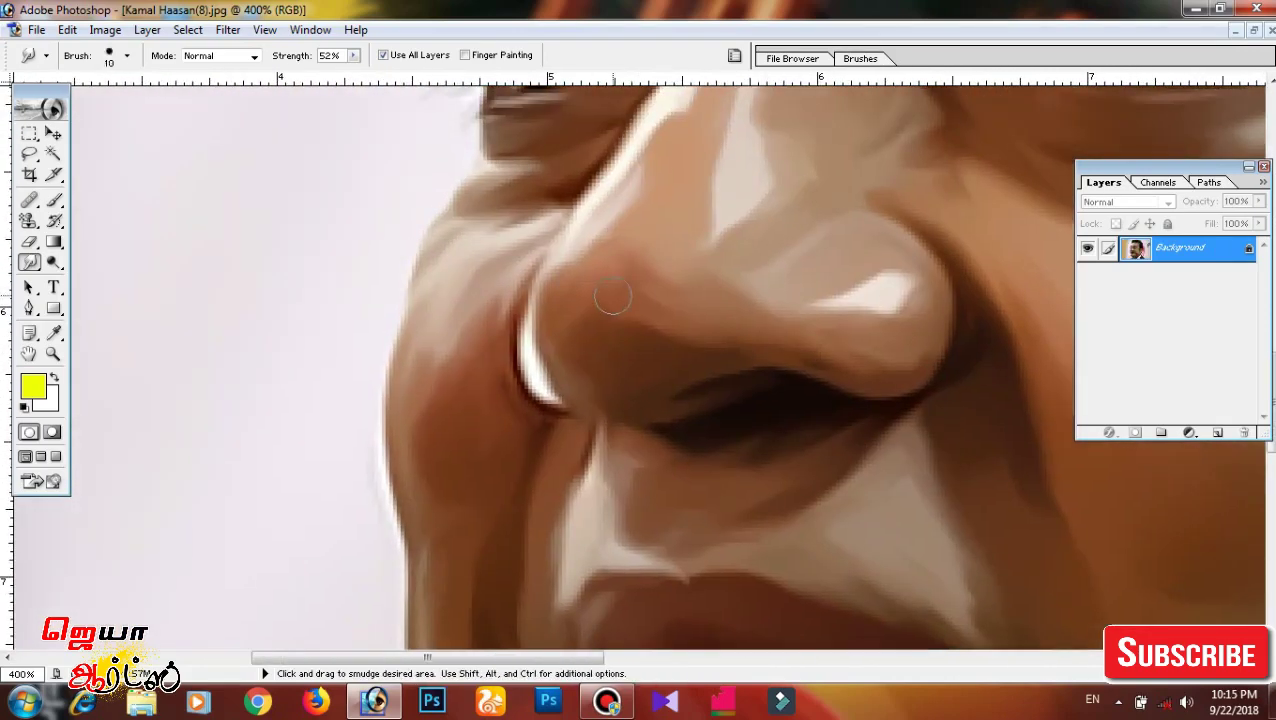
scroll(686, 413, right, 3)
scroll(686, 413, up, 2)
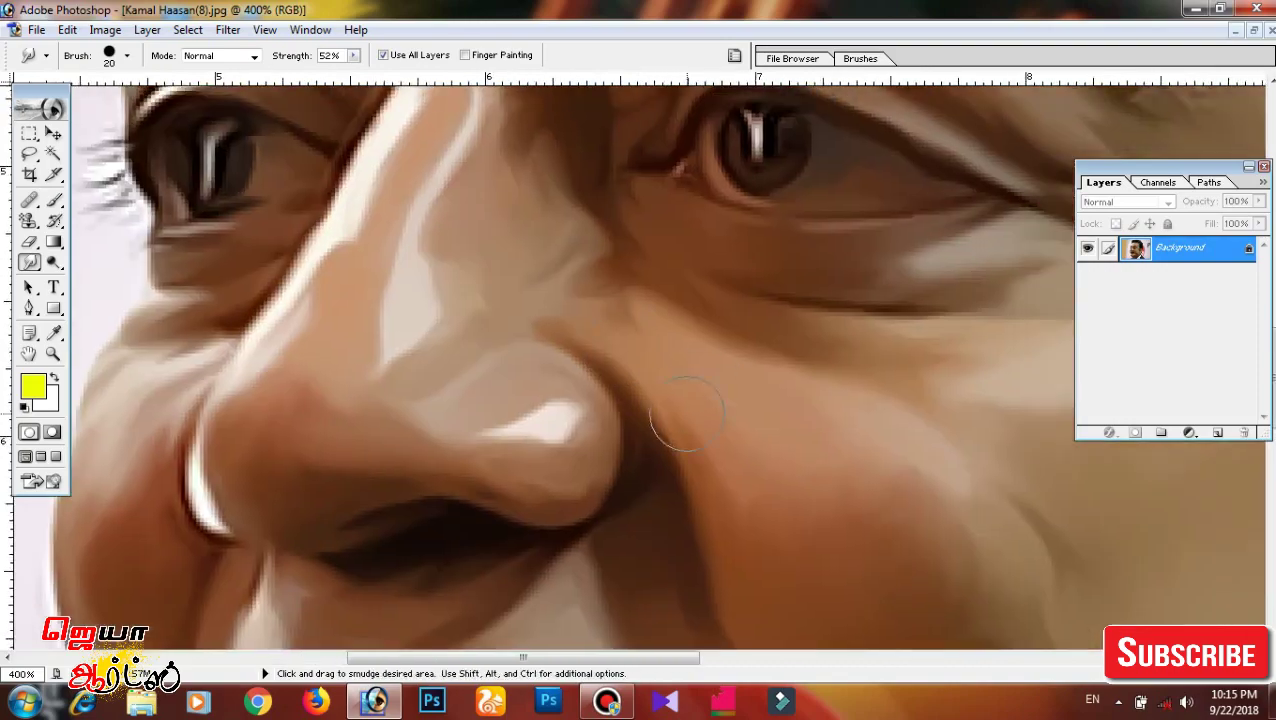
scroll(760, 497, up, 2)
scroll(600, 380, up, 3)
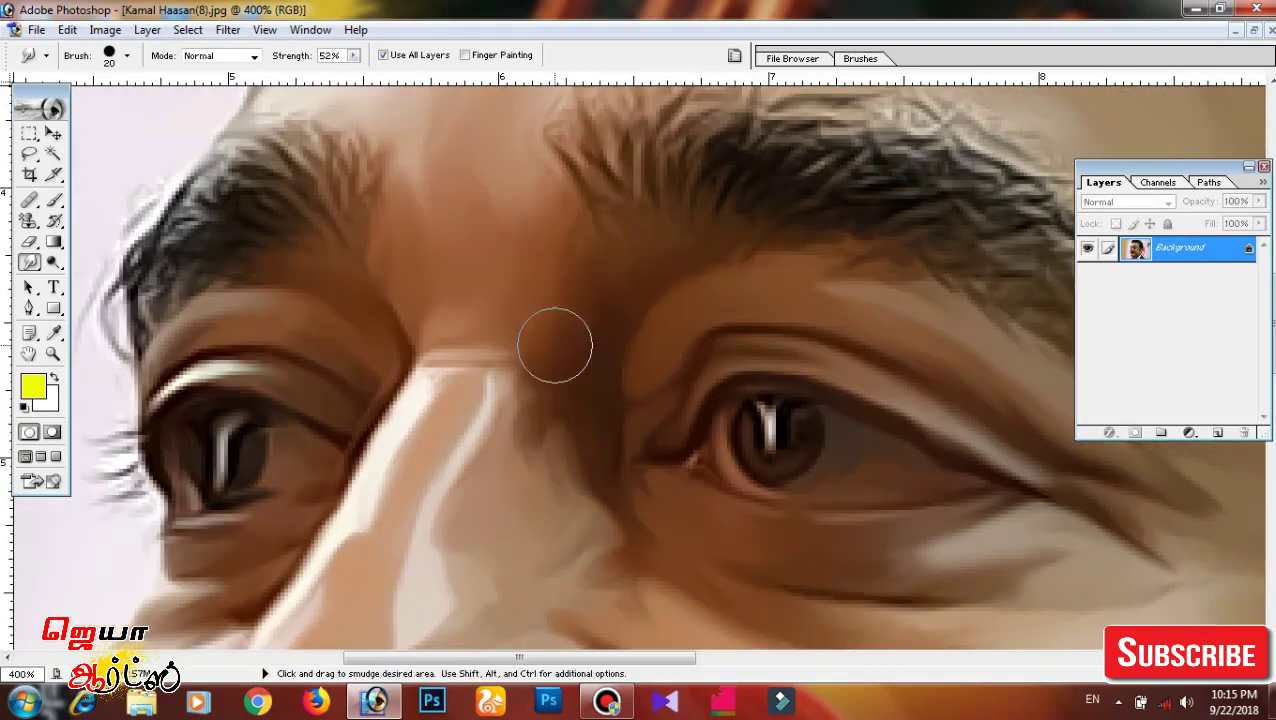
scroll(556, 345, down, 1)
scroll(541, 396, up, 1)
scroll(541, 396, down, 3)
scroll(700, 300, up, 5)
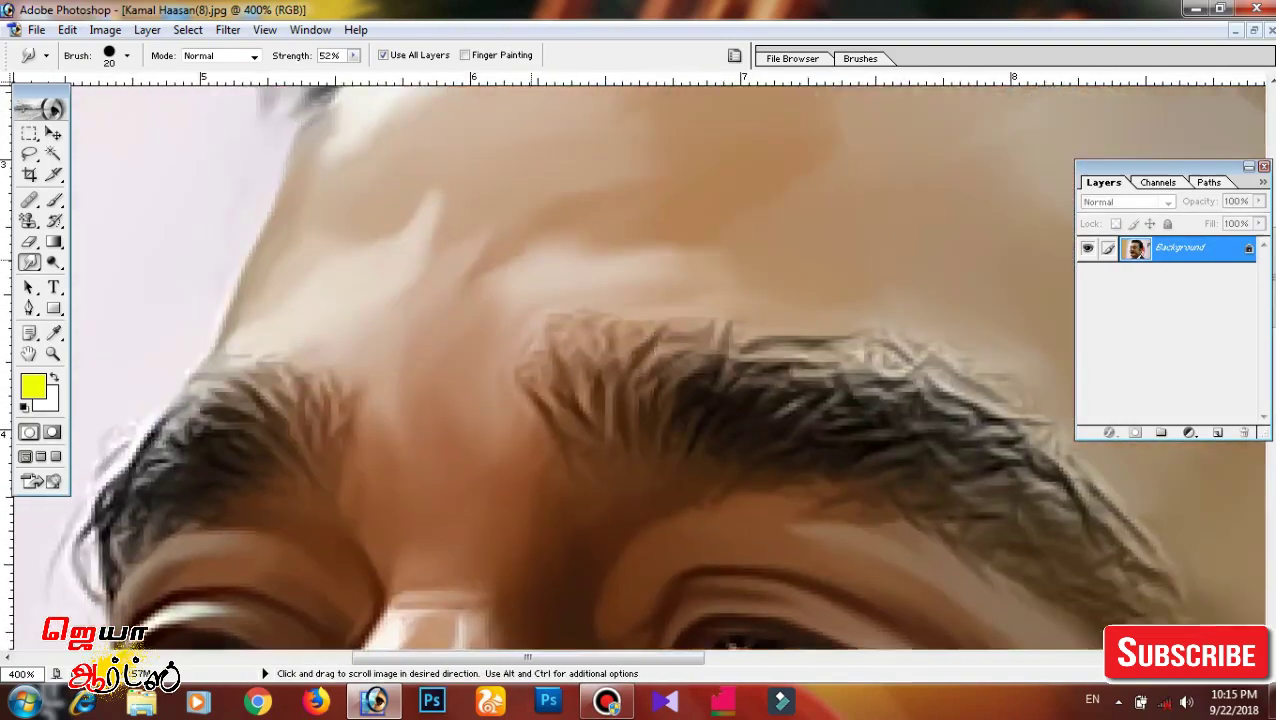
scroll(776, 161, right, 4)
scroll(620, 164, down, 2)
scroll(620, 164, right, 2)
scroll(640, 370, right, 3)
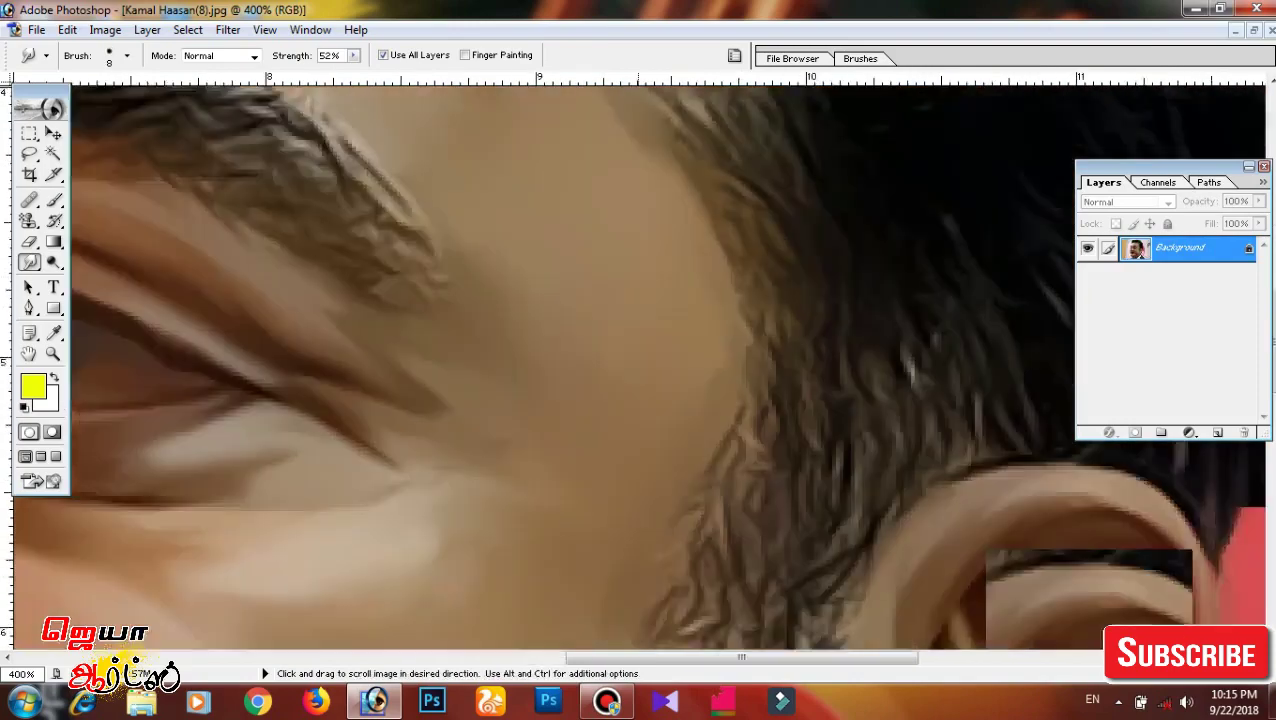
Fit the image on screen, then zoom to 300% on the eye and nose.
key(ctrl+0)
key(ctrl+plus)
key(ctrl+plus)
key(ctrl+plus)
scroll(661, 566, down, 5)
scroll(661, 566, left, 5)
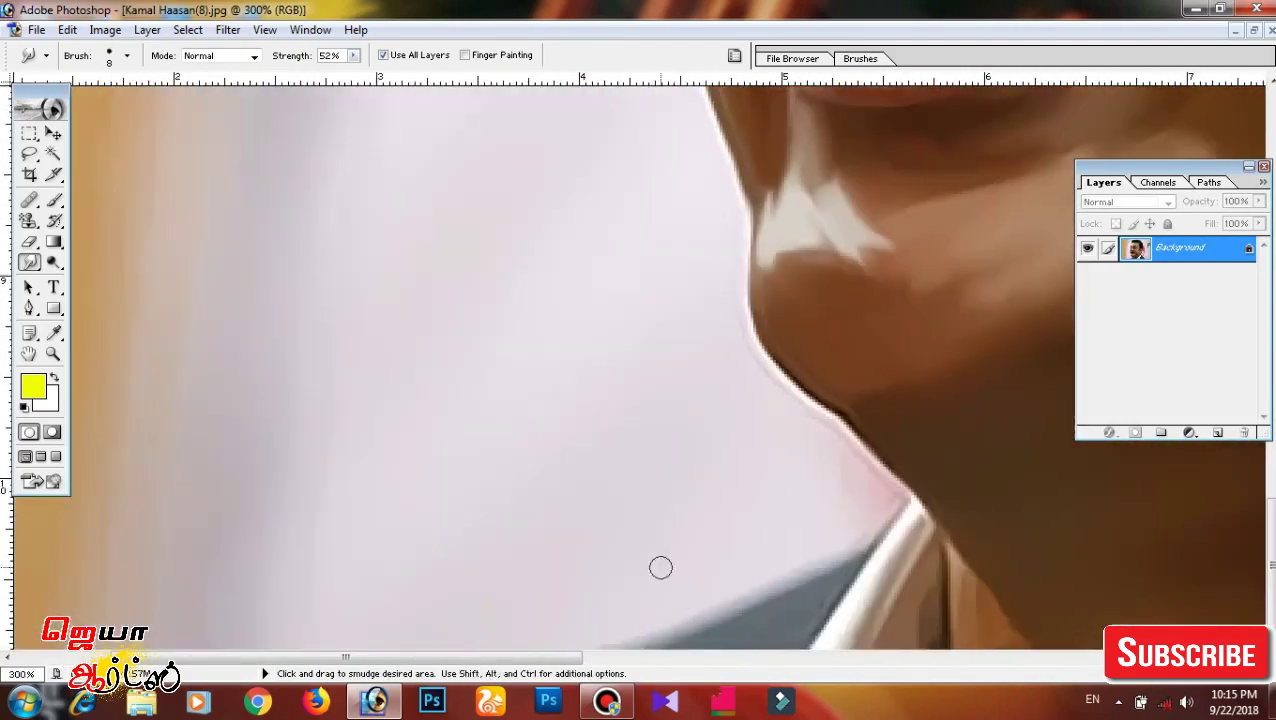
Start a Pen path with three anchors up the neck edge, then zoom to 500%.
key(p)
click(873, 538)
click(889, 517)
click(904, 498)
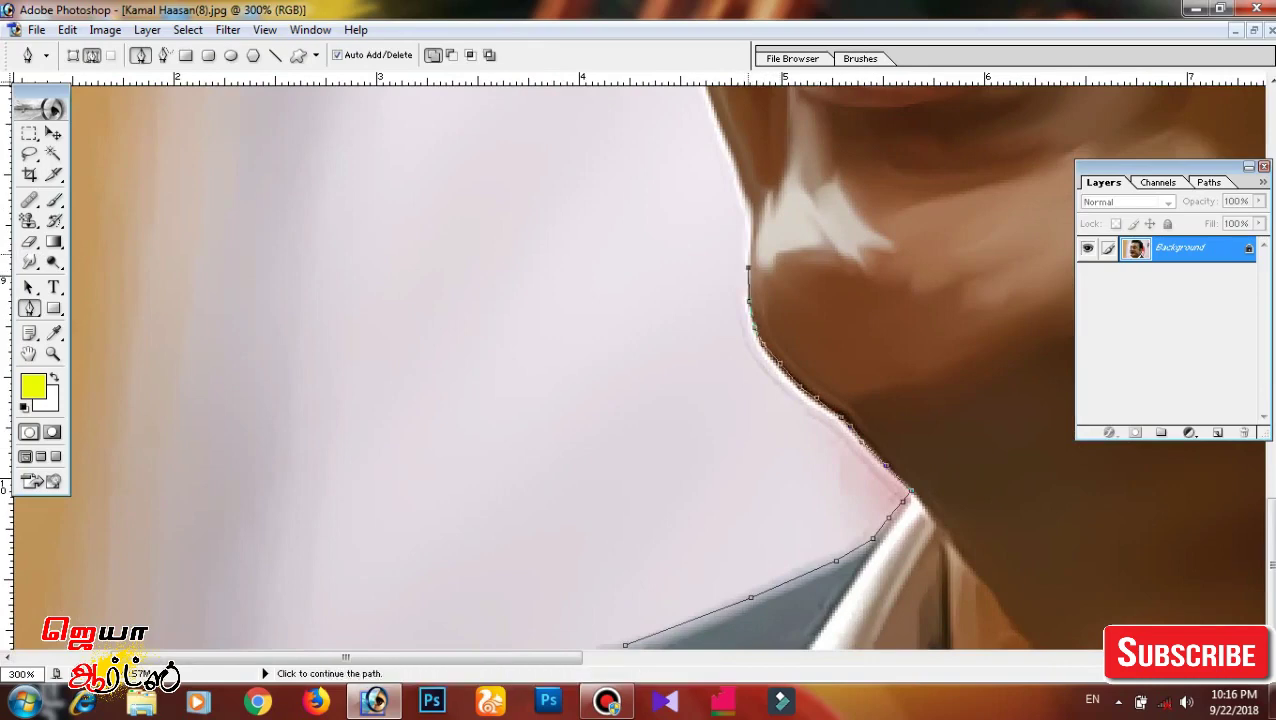
drag(746, 250, 749, 498)
mouse_move(750, 300)
mouse_down()
mouse_move(750, 492)
mouse_move(770, 400)
mouse_move(780, 448)
mouse_move(765, 380)
mouse_move(775, 450)
mouse_up()
mouse_move(750, 300)
mouse_down()
mouse_move(752, 400)
mouse_move(732, 420)
mouse_up()
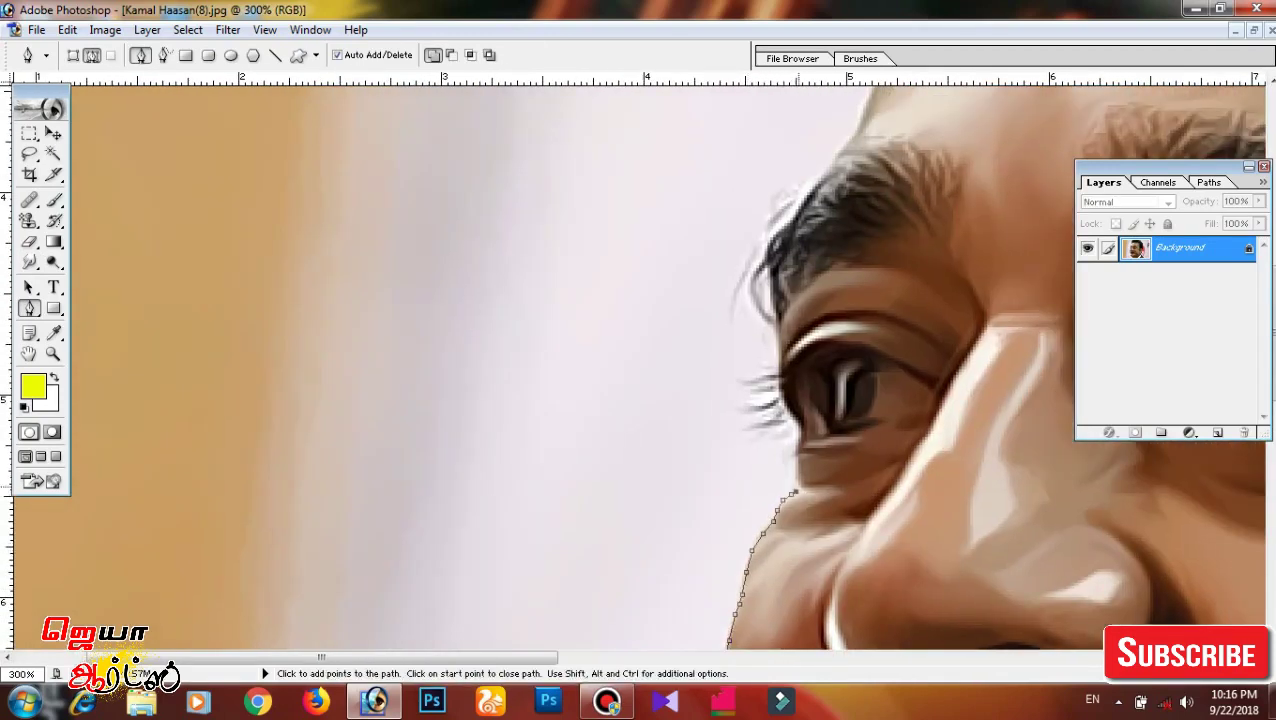
key(ctrl+plus)
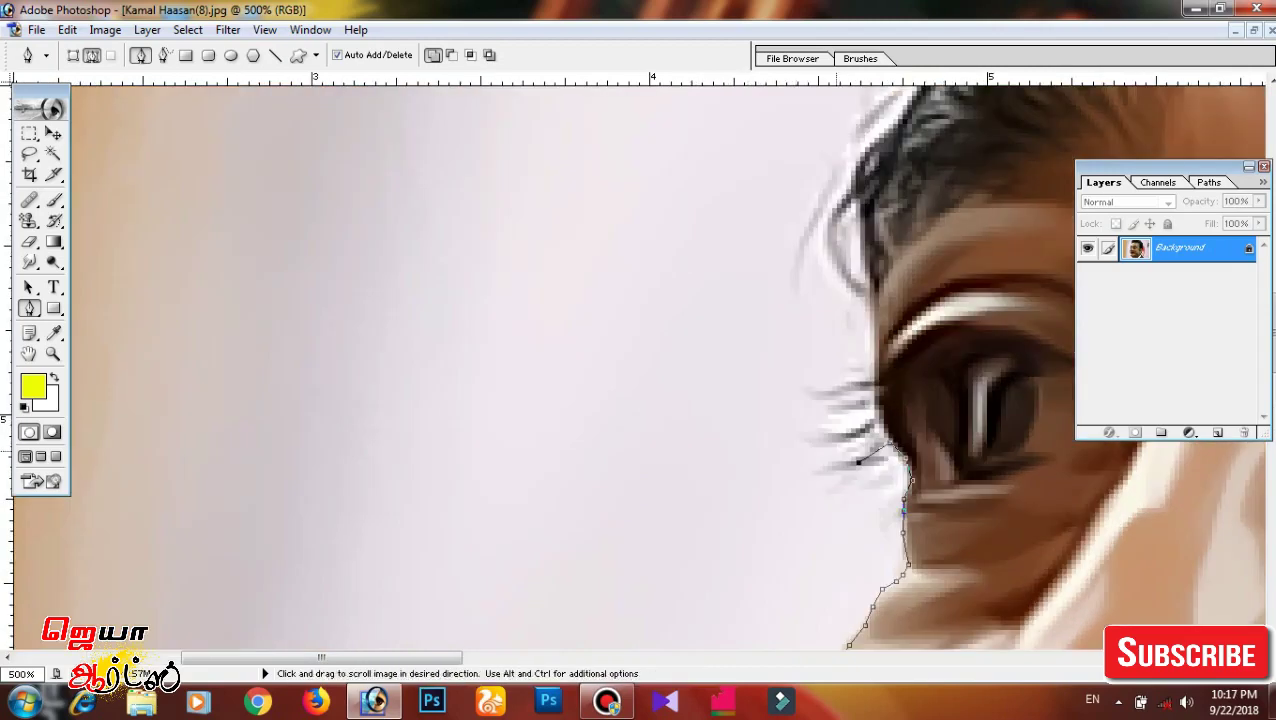
key(ctrl+plus)
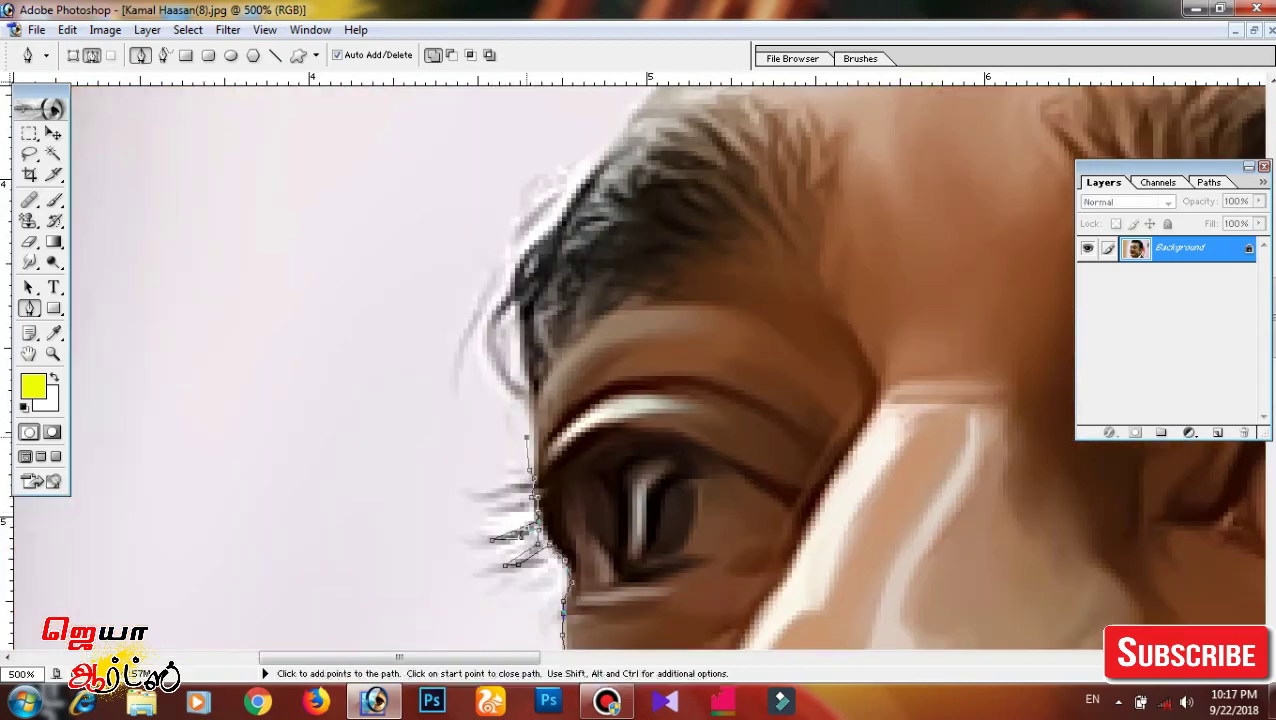
Trace anchor points along the hair outline up to the top of the hair.
drag(748, 193, 750, 270)
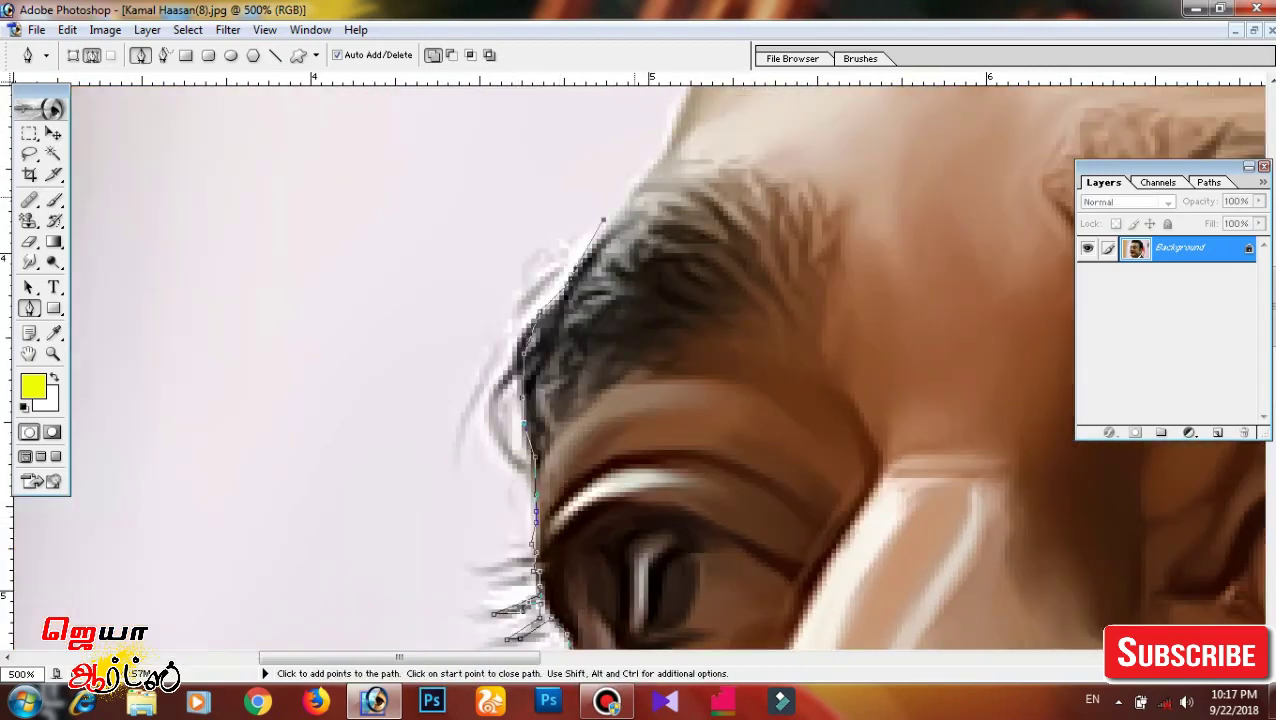
drag(603, 219, 581, 314)
drag(642, 205, 618, 474)
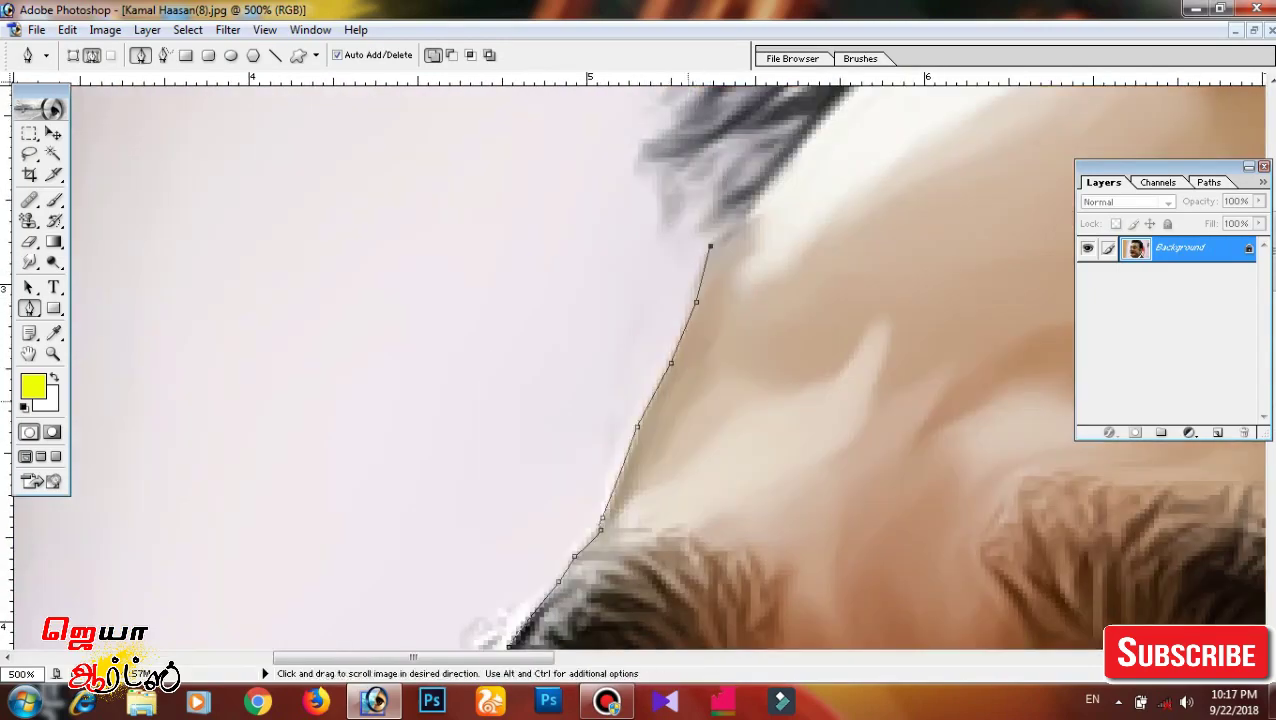
click(676, 502)
mouse_move(722, 220)
mouse_down()
mouse_move(676, 504)
mouse_move(560, 650)
mouse_up()
click(627, 372)
drag(627, 372, 520, 560)
click(740, 438)
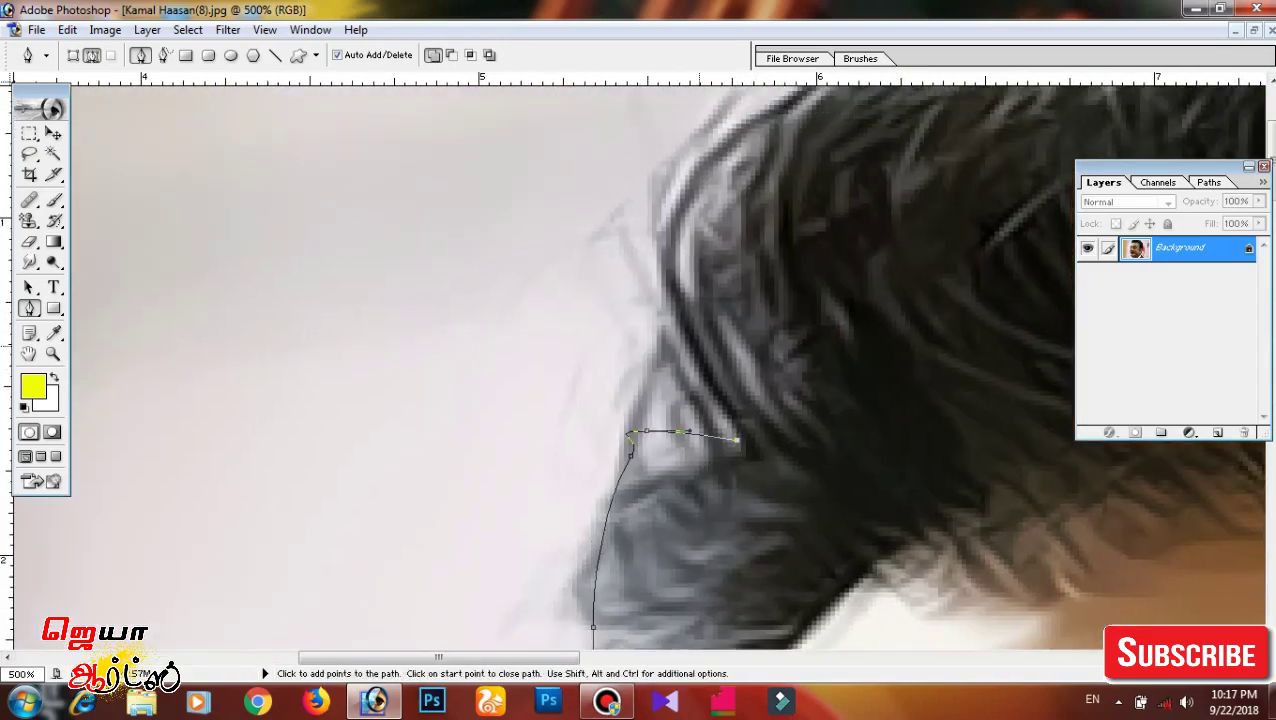
drag(740, 438, 560, 640)
click(945, 193)
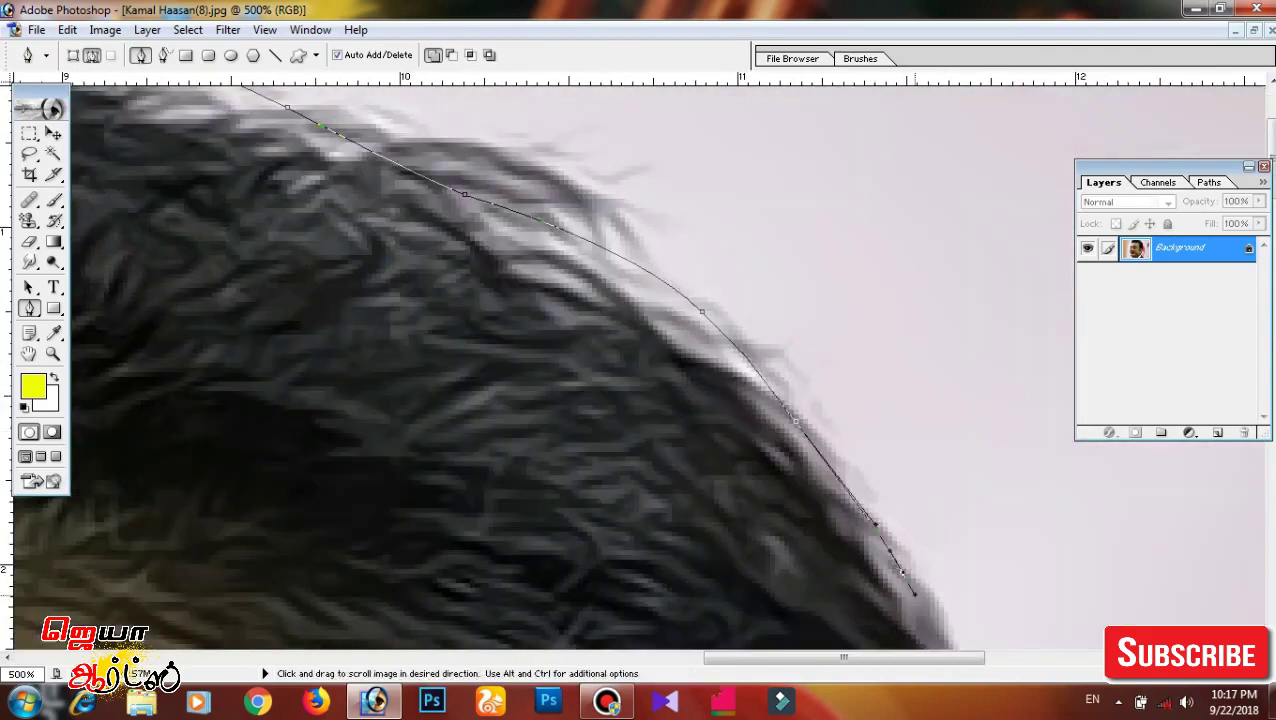
Extend the path behind the ear, down the neck and along the shoulder edge.
scroll(640, 370, down, 5)
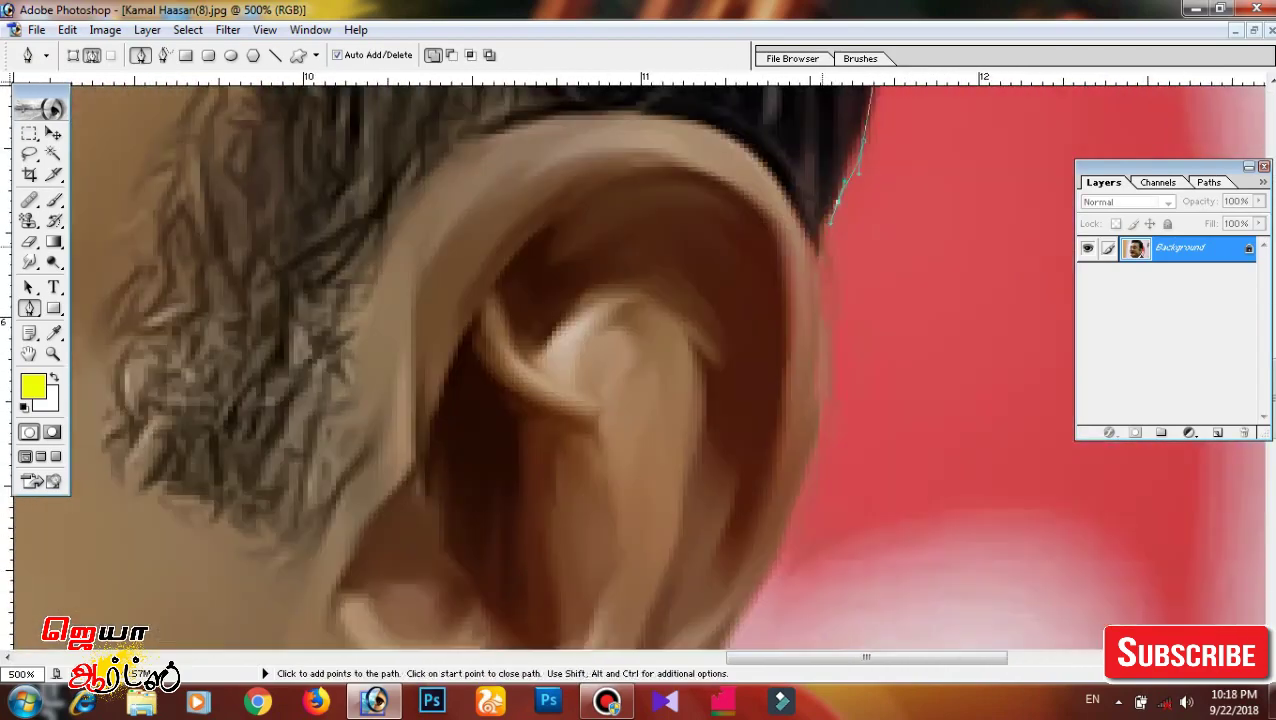
drag(700, 500, 676, 185)
drag(700, 450, 721, 319)
click(724, 240)
click(685, 313)
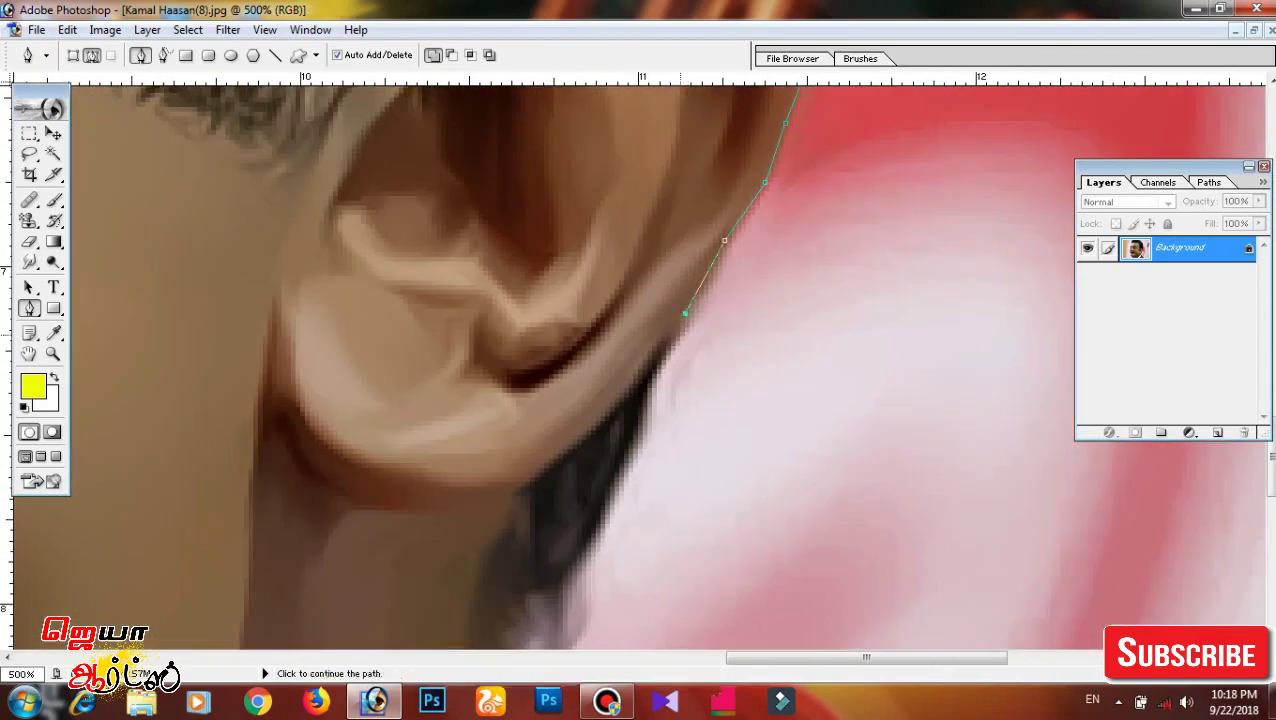
drag(643, 390, 699, 264)
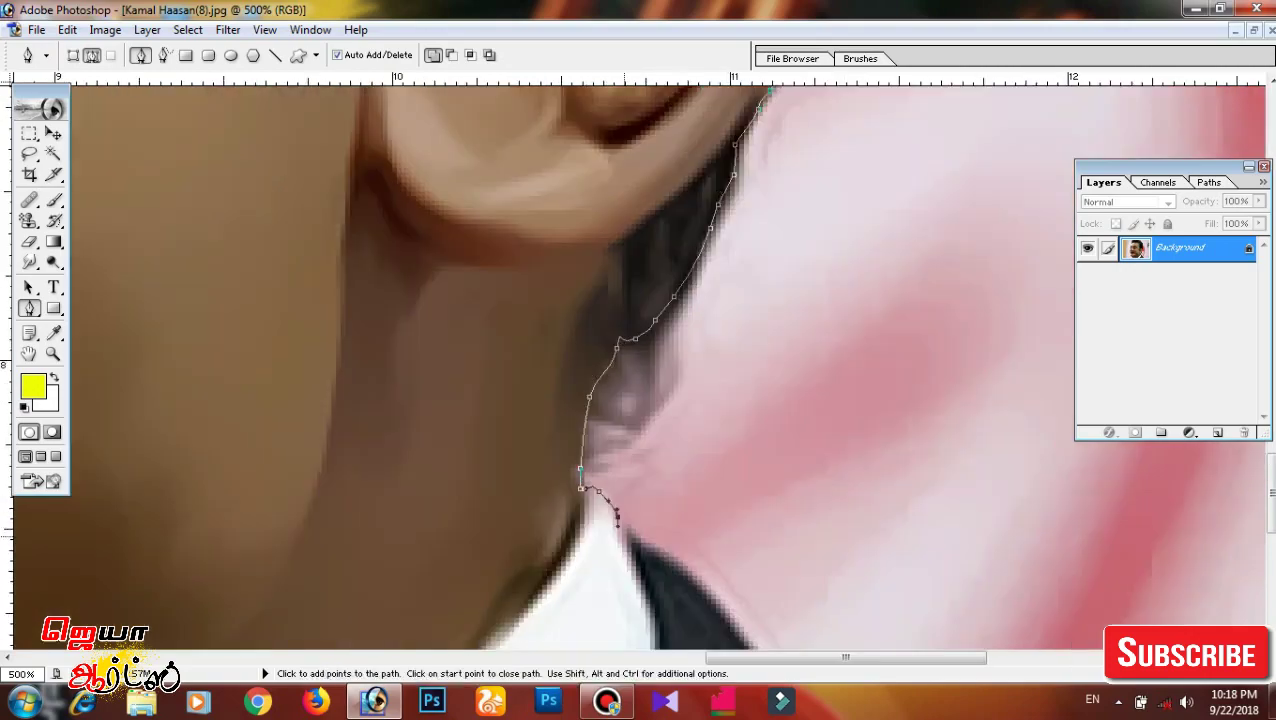
drag(617, 517, 462, 62)
click(540, 214)
click(655, 358)
drag(655, 358, 425, 355)
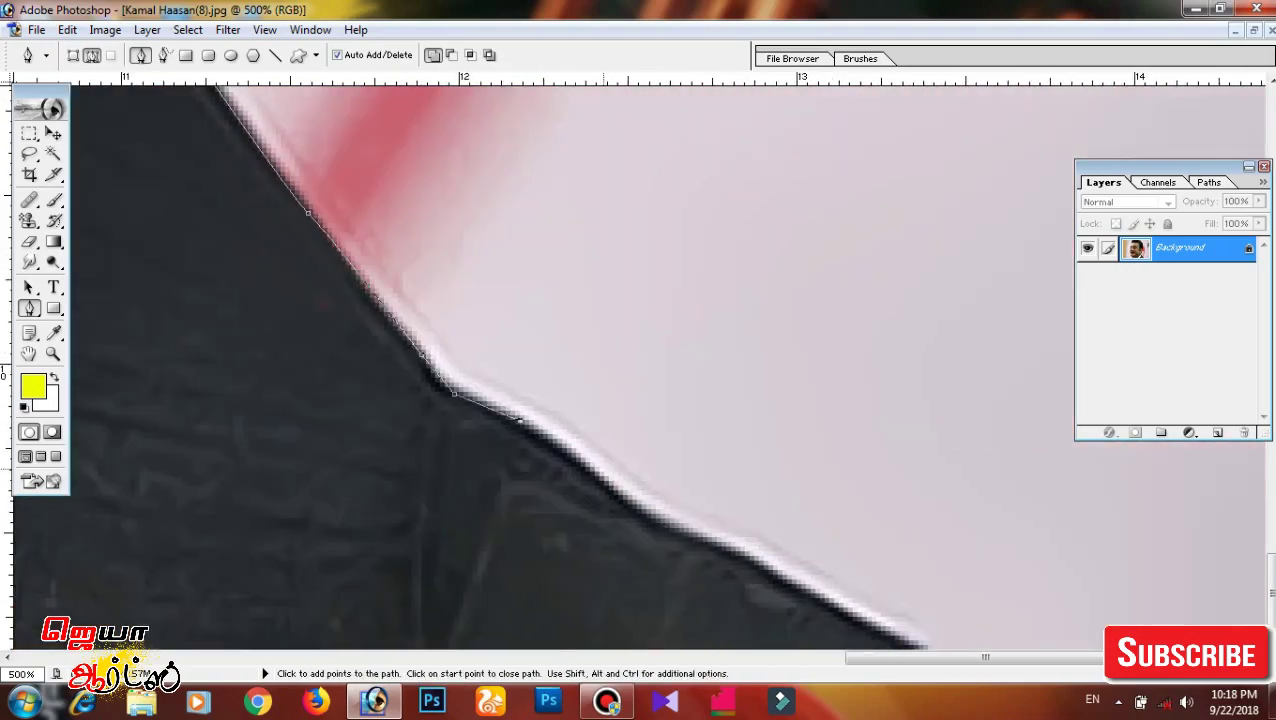
key(ctrl+minus)
key(ctrl+minus)
key(ctrl+minus)
key(ctrl+minus)
Load the path as a selection, feather it by 2, copy it to a new layer, and hide Background.
key(ctrl+Return)
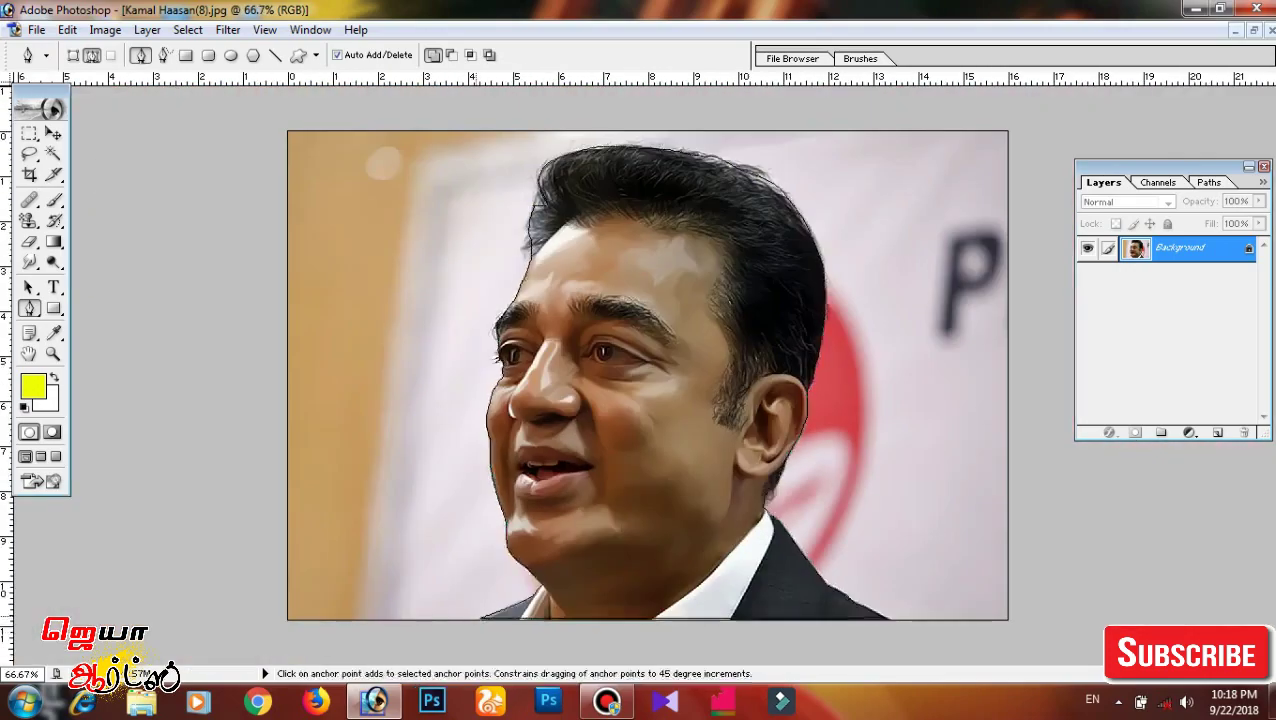
key(ctrl+alt+d)
text(2)
key(Return)
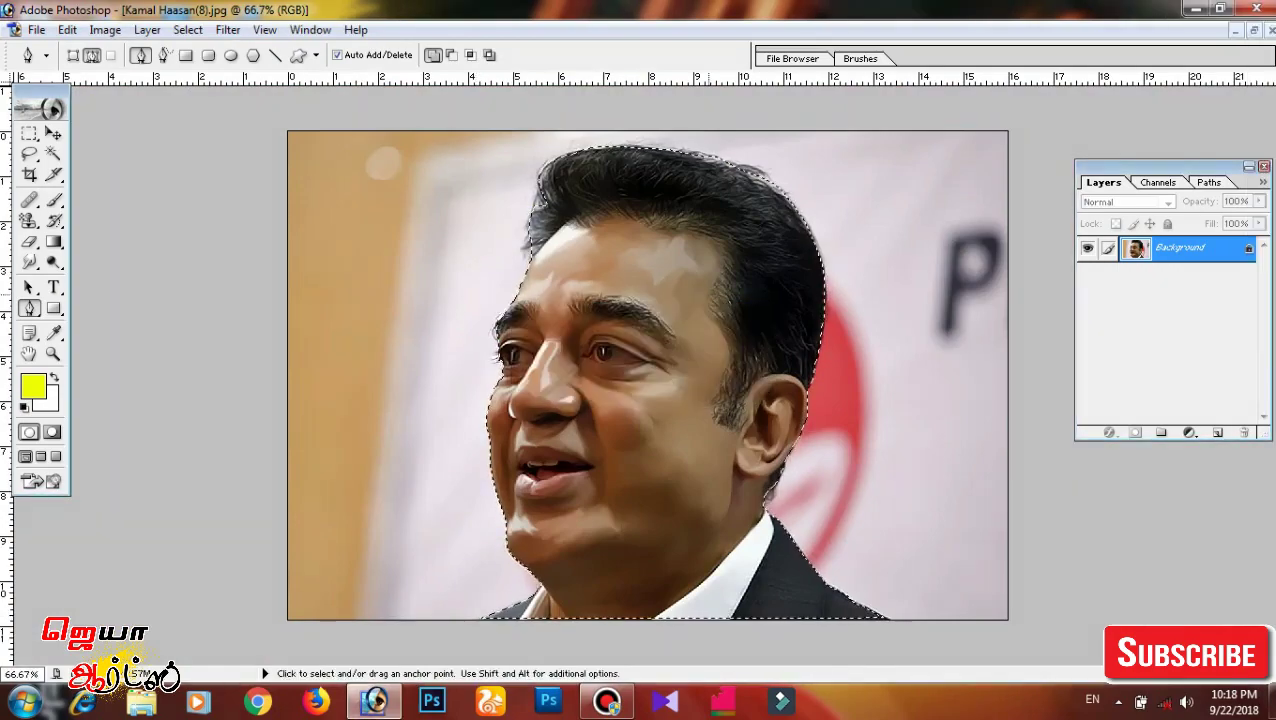
key(ctrl+j)
click(1087, 274)
Zoom in on the hair, pick the Smudge tool, and add an empty Layer 2.
key(ctrl+plus)
key(ctrl+plus)
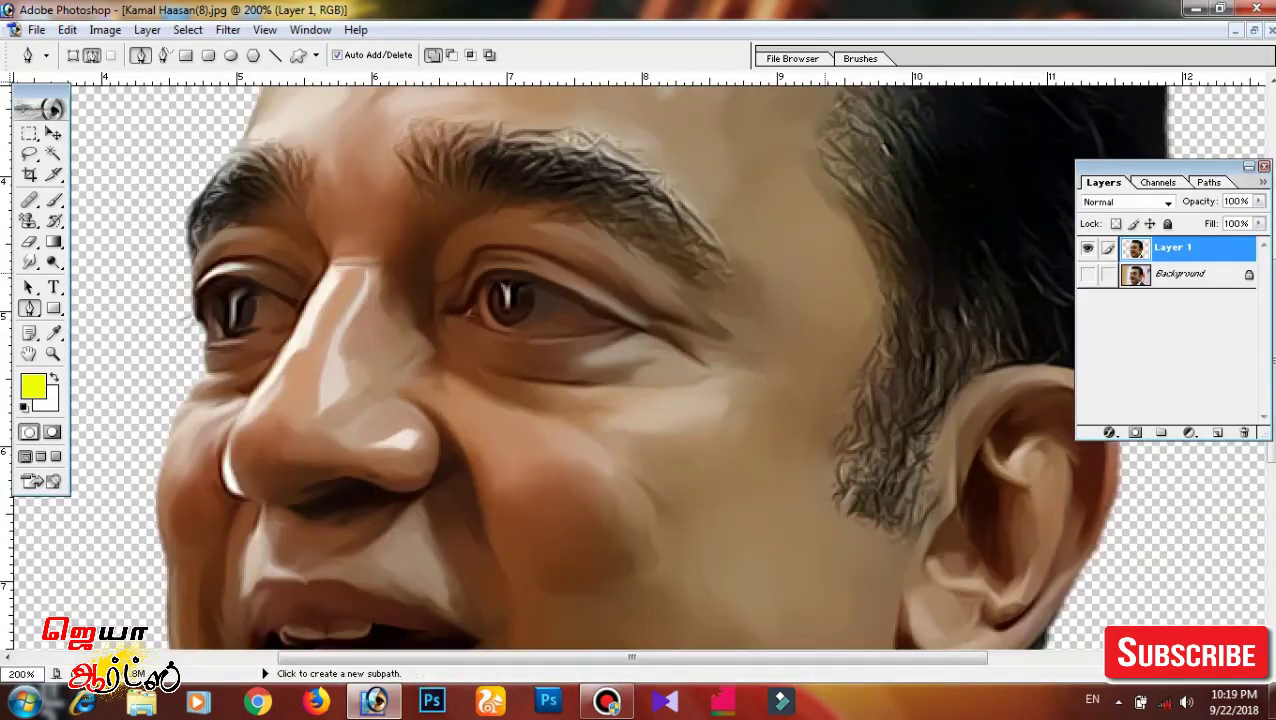
scroll(640, 360, up, 3)
key(ctrl+plus)
drag(500, 350, 717, 500)
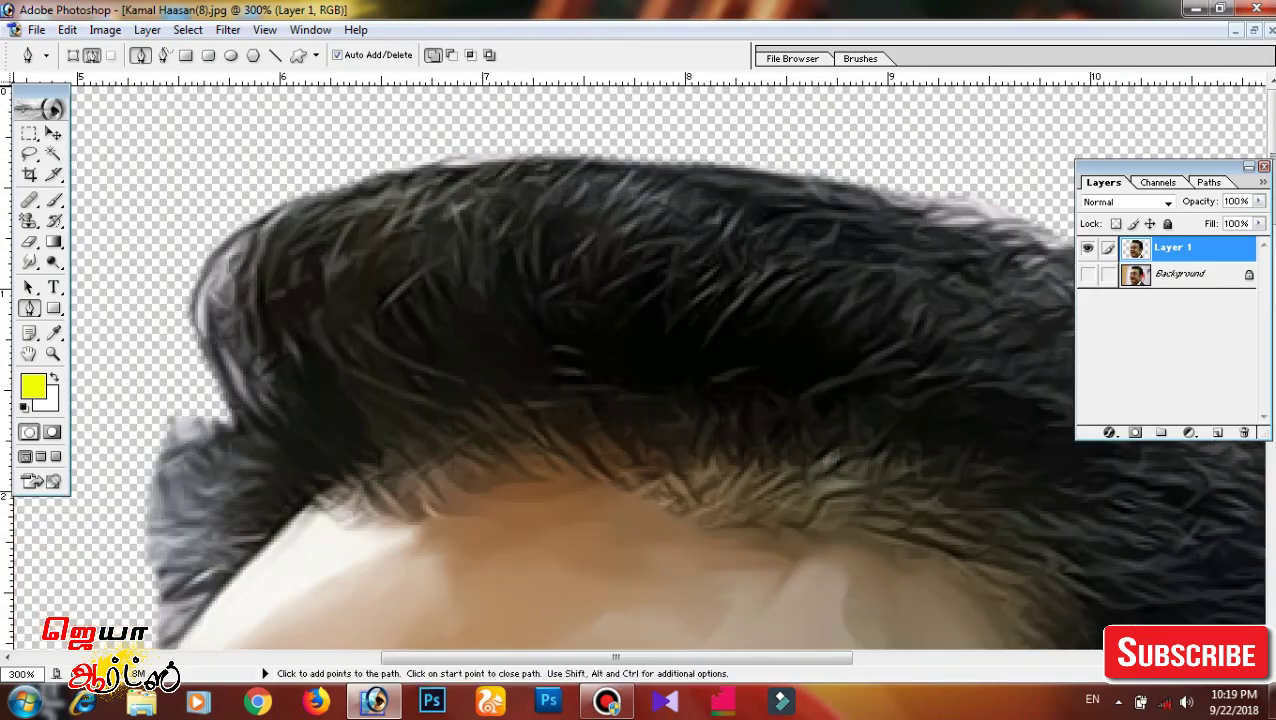
key(r)
key(ctrl+shift+alt+n)
scroll(444, 327, left, 3)
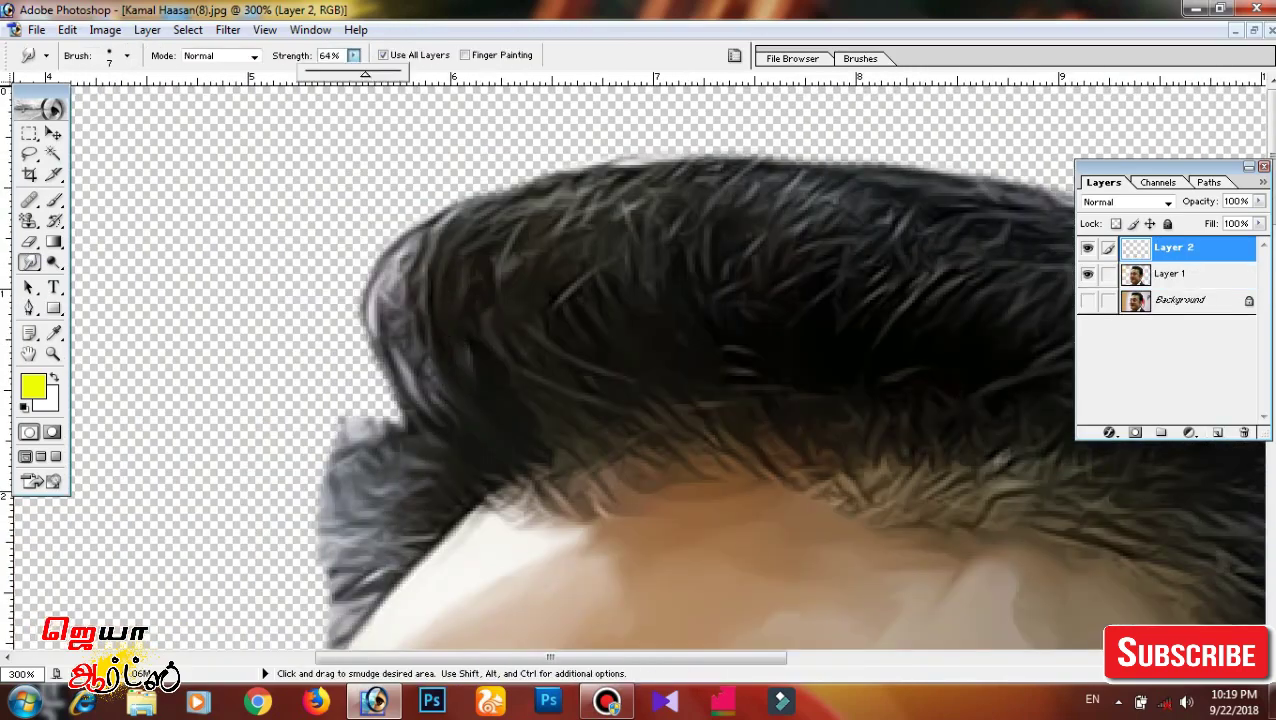
Raise Smudge strength to 81% and smudge the hair's left edge and top-left strands.
drag(365, 75, 383, 75)
drag(470, 260, 430, 410)
drag(415, 260, 390, 360)
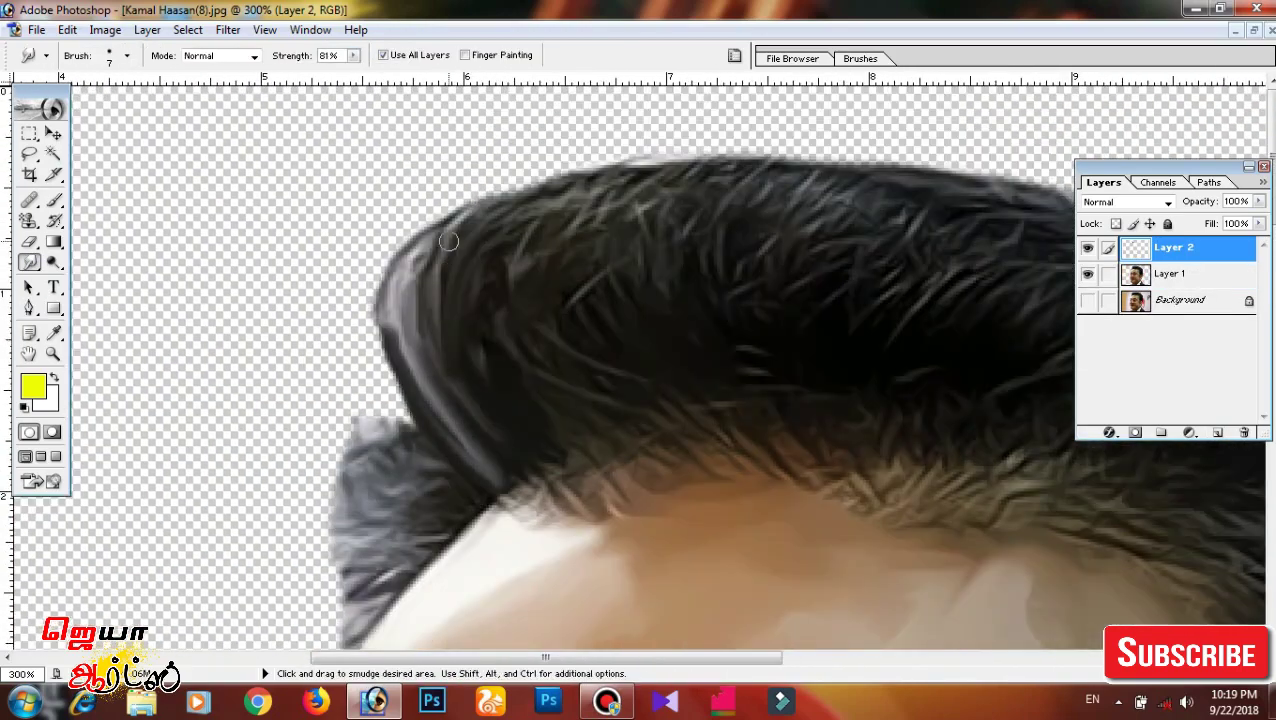
scroll(448, 241, right, 1)
mouse_move(493, 228)
mouse_down()
mouse_move(507, 236)
mouse_move(605, 188)
mouse_up()
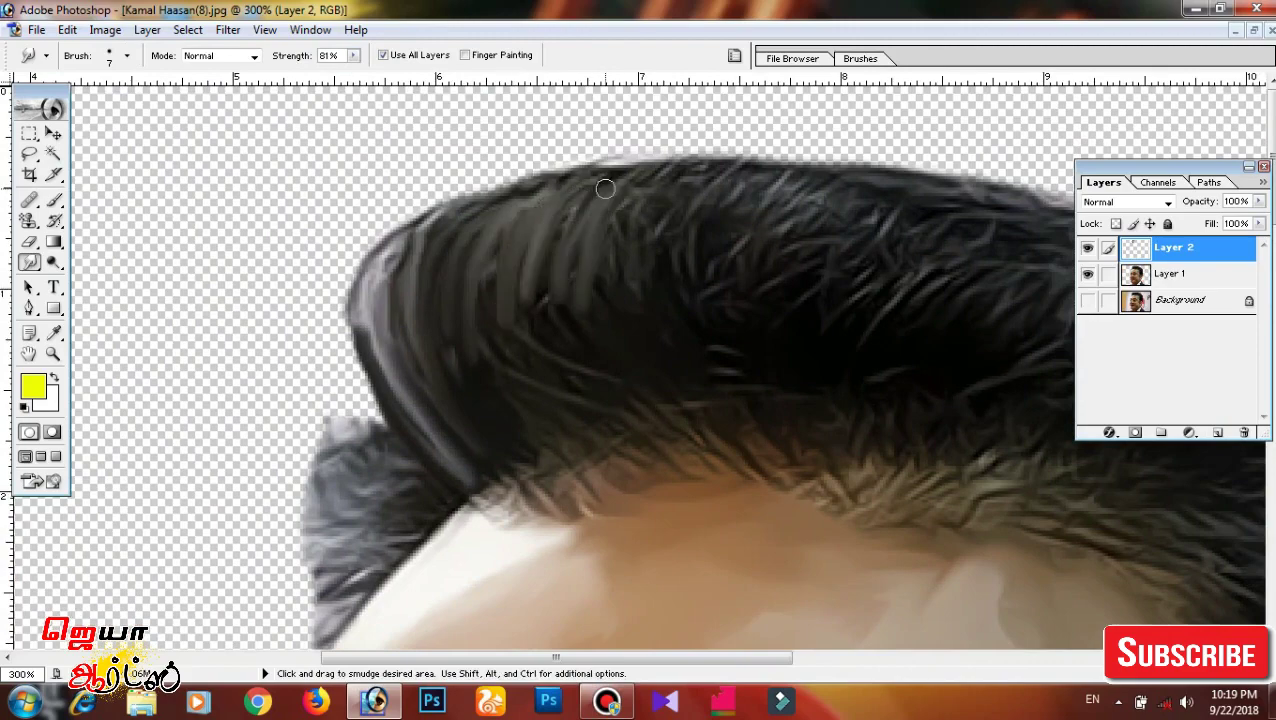
scroll(644, 212, right, 4)
scroll(509, 303, right, 3)
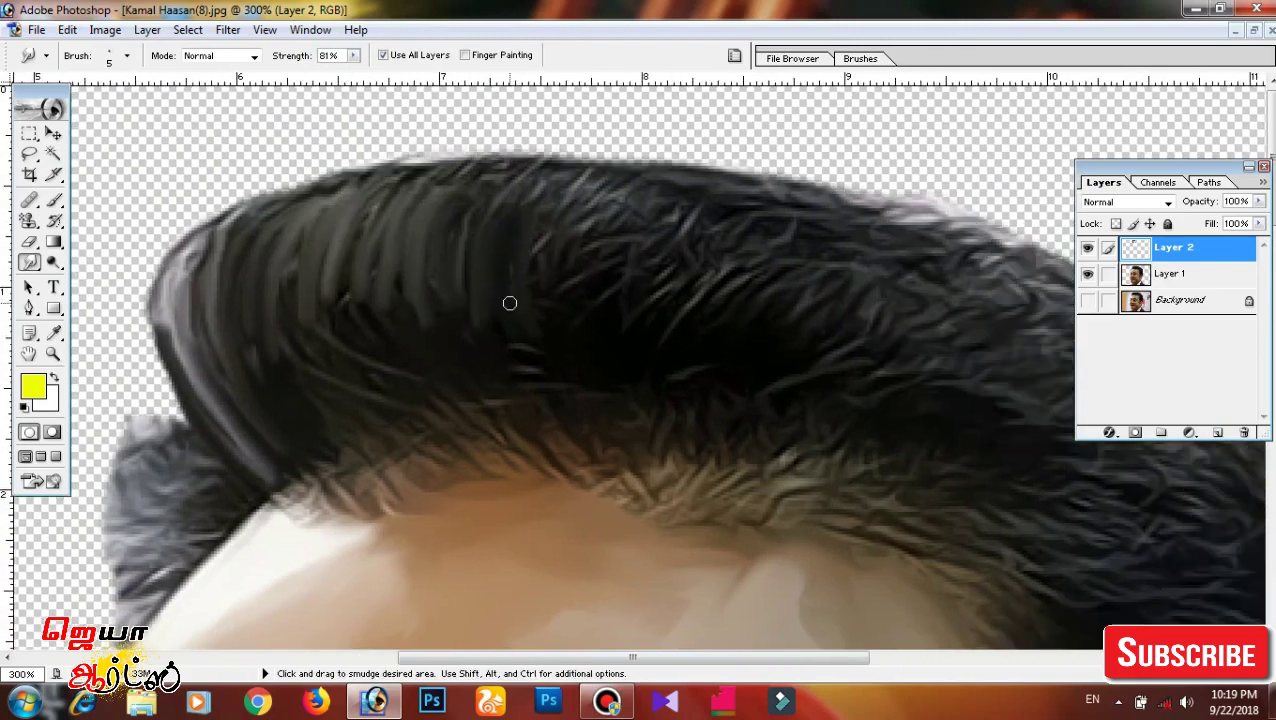
drag(360, 237, 470, 160)
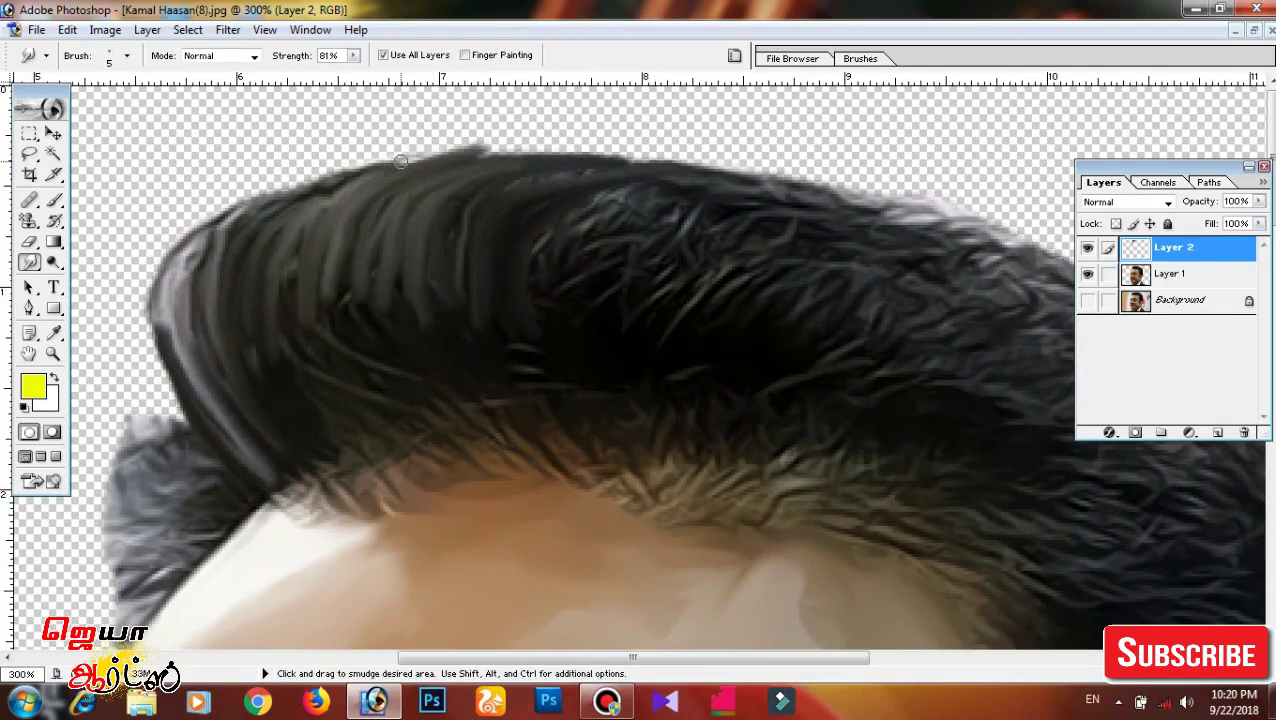
Smudge the strands in the middle of the hair into painterly strokes.
scroll(384, 207, right, 2)
scroll(384, 207, down, 1)
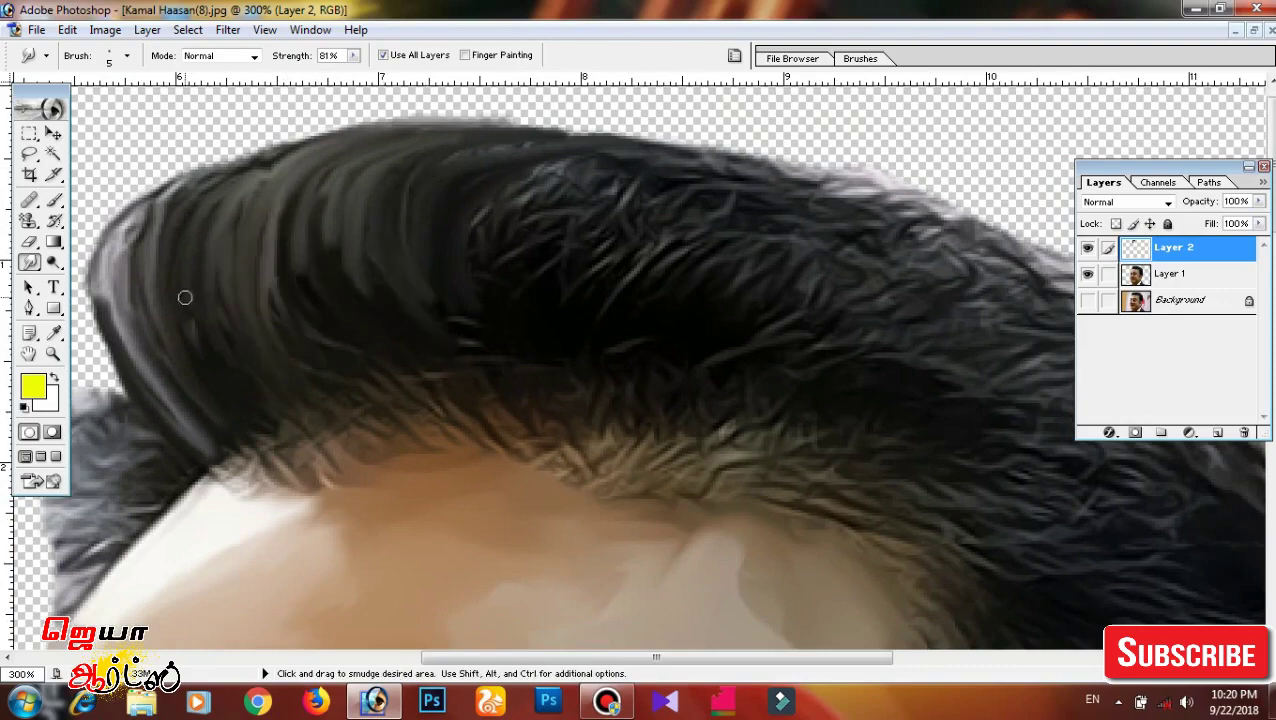
scroll(185, 297, up, 2)
scroll(185, 297, left, 6)
scroll(480, 360, right, 8)
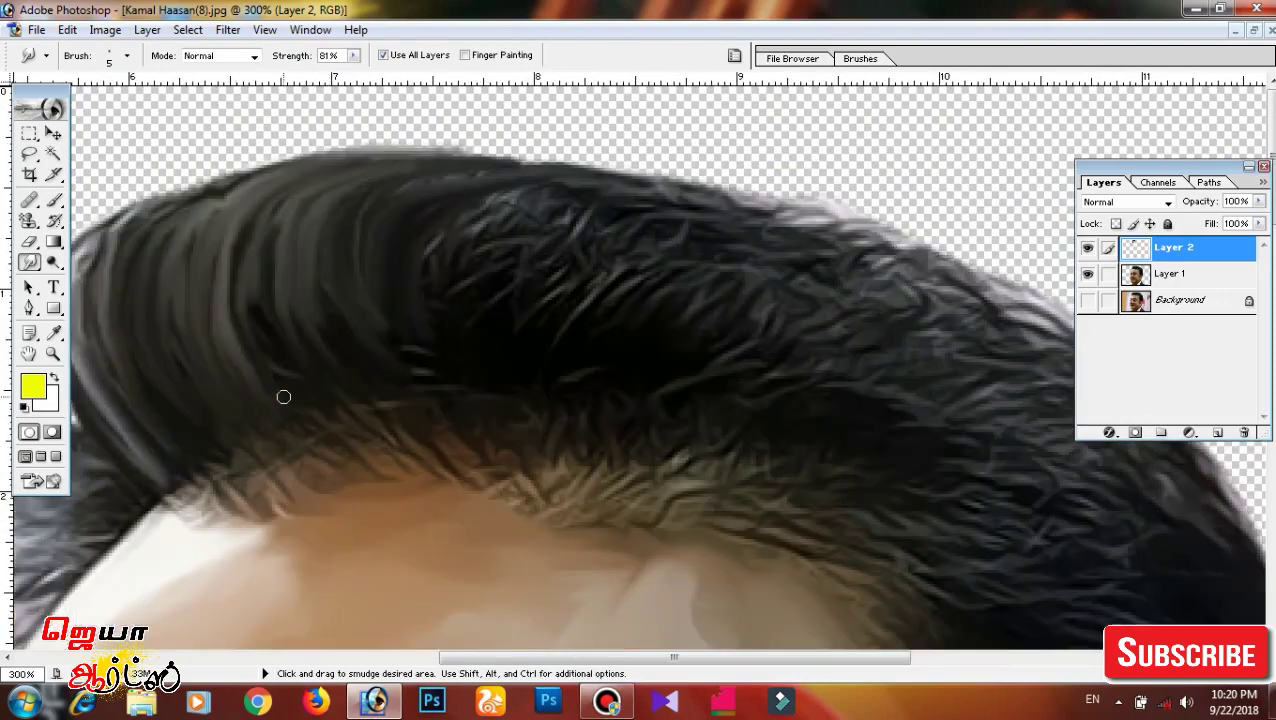
scroll(417, 457, left, 5)
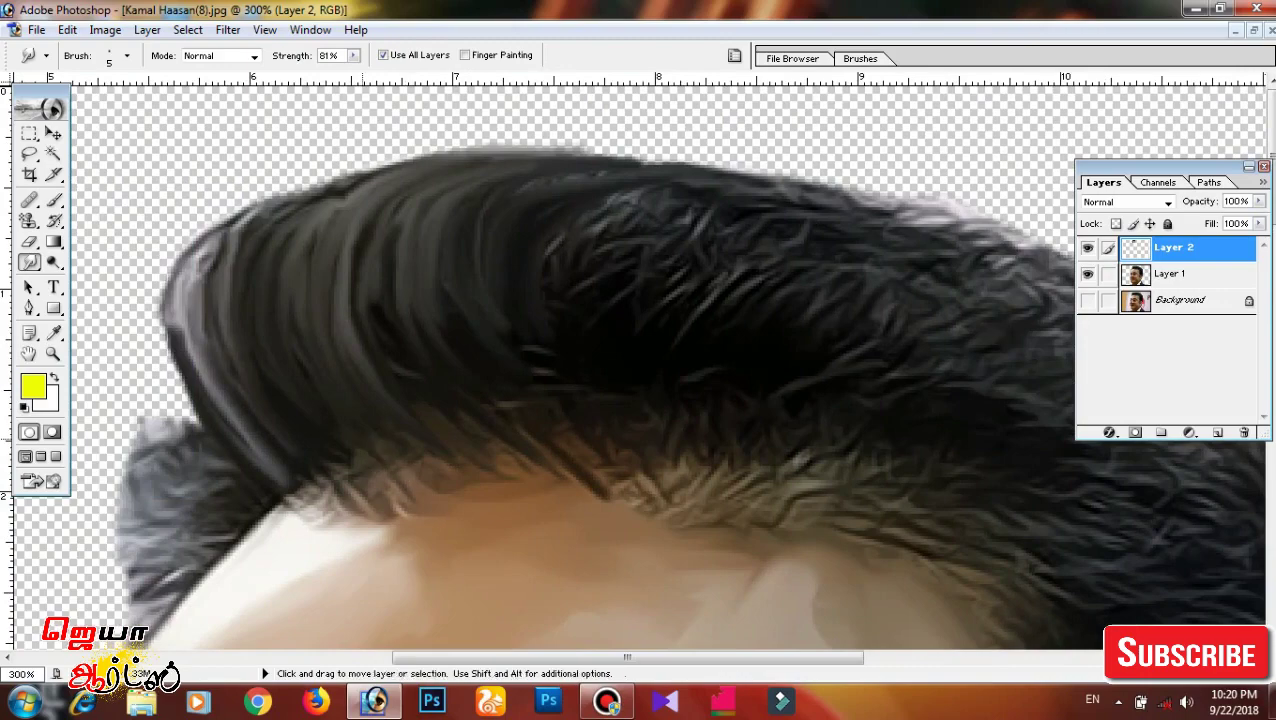
scroll(530, 470, left, 5)
drag(531, 497, 306, 497)
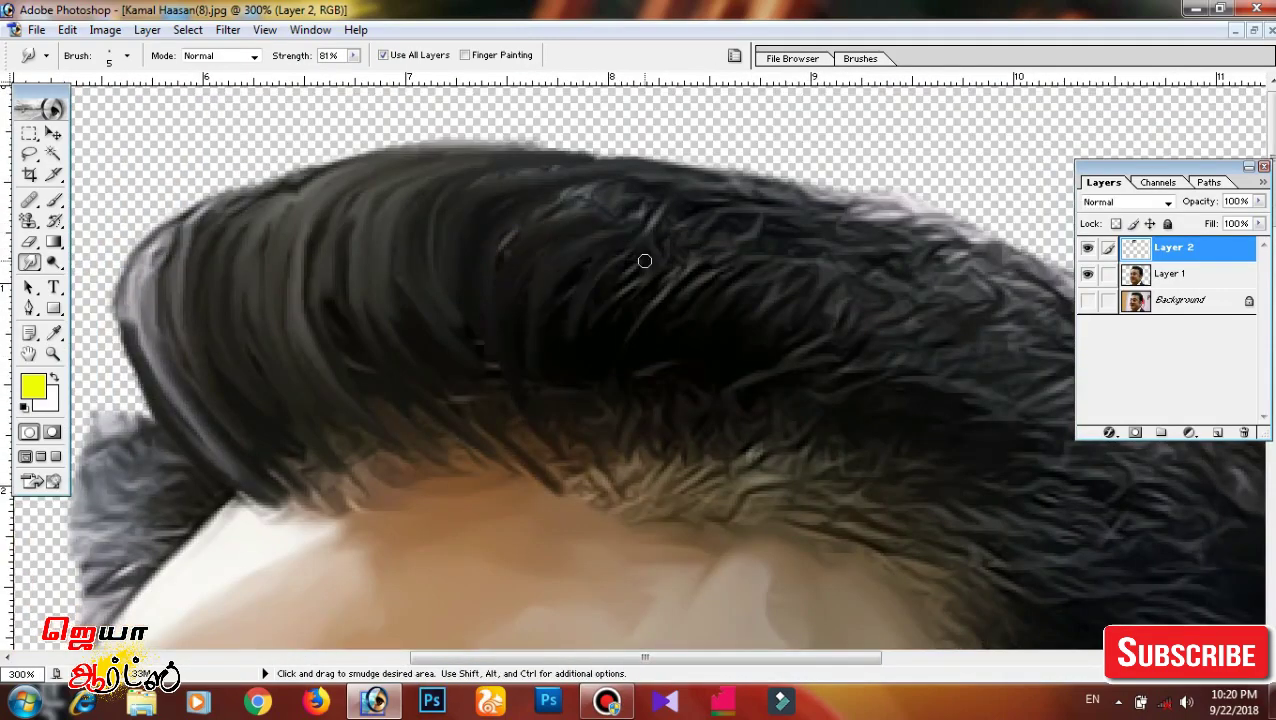
drag(645, 261, 717, 281)
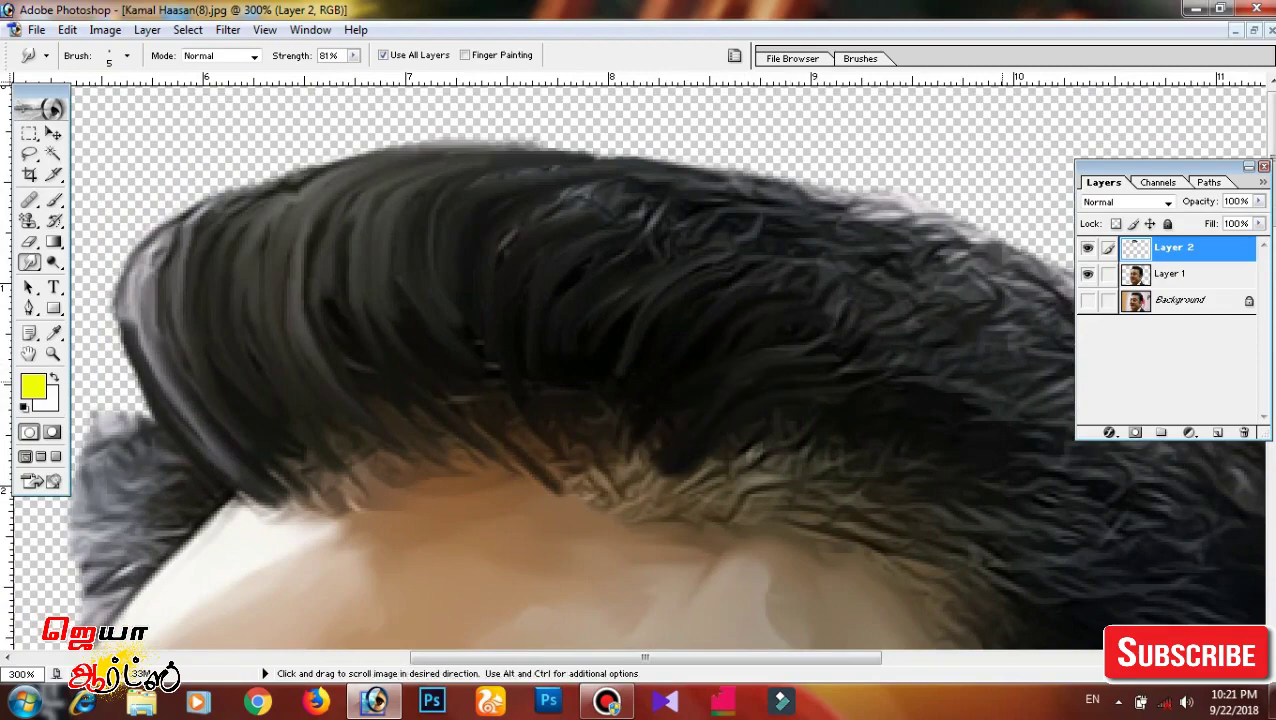
Smudge the right side of the hair, the hair above the ear, and light streaks along the top.
drag(865, 450, 627, 450)
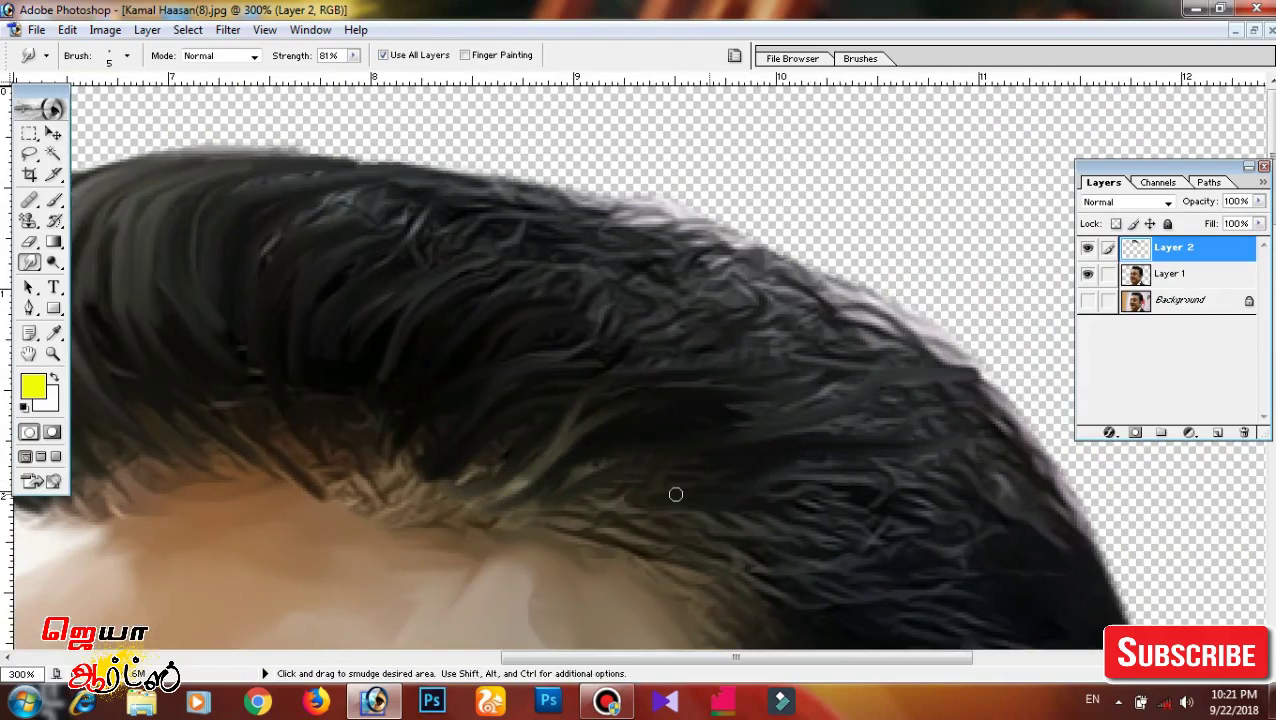
mouse_move(676, 494)
mouse_down()
mouse_move(629, 450)
mouse_move(732, 418)
mouse_move(601, 365)
mouse_move(615, 416)
mouse_move(547, 360)
mouse_up()
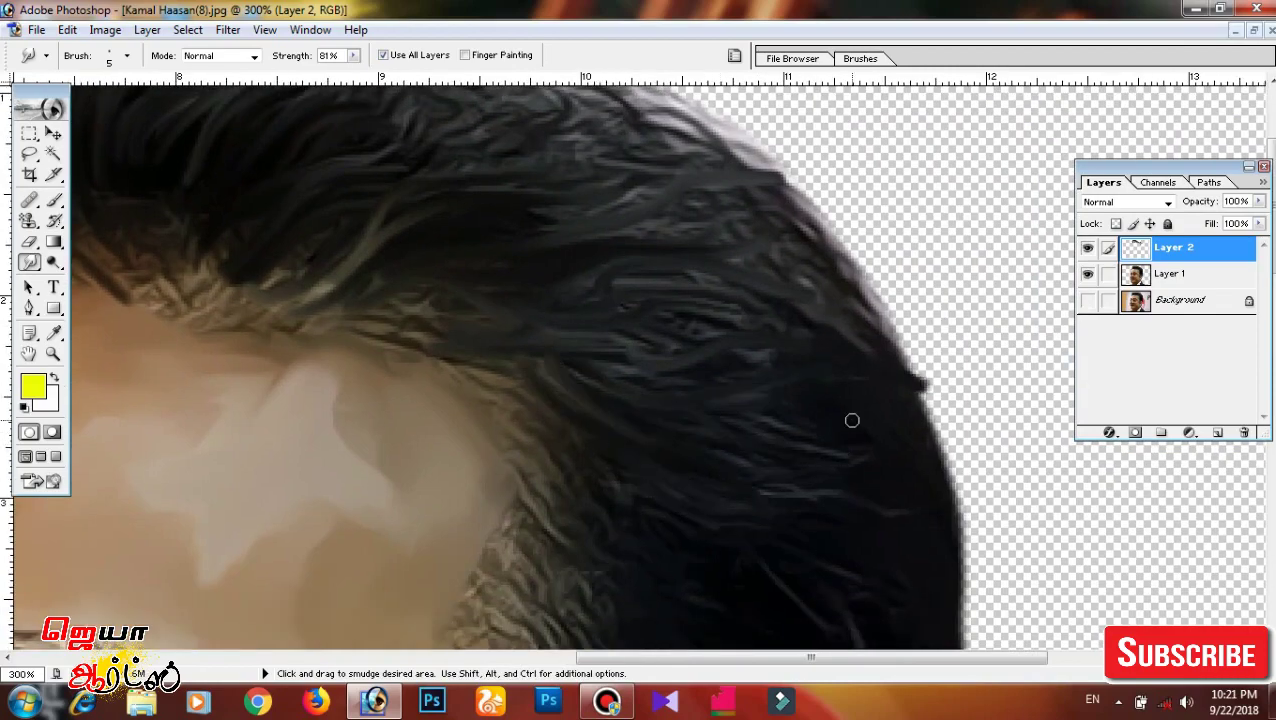
mouse_move(908, 497)
mouse_down()
mouse_move(758, 479)
mouse_move(671, 364)
mouse_up()
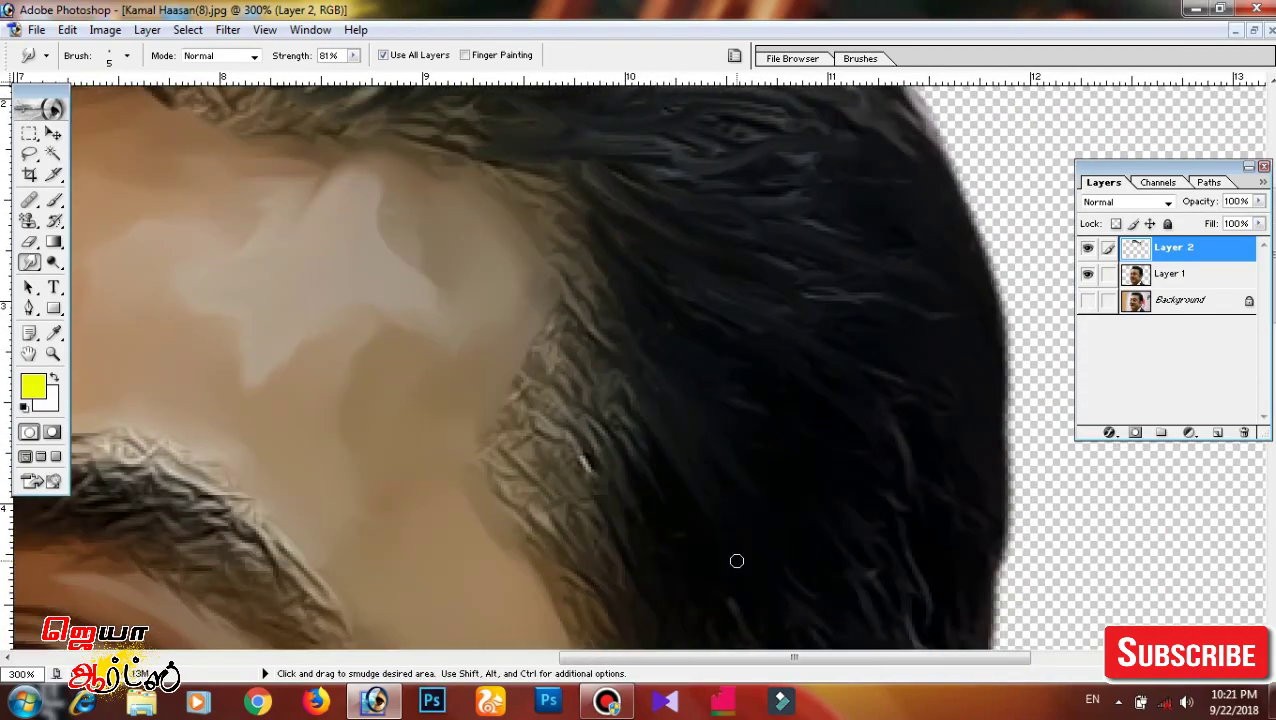
mouse_move(737, 561)
mouse_down()
mouse_move(607, 416)
mouse_move(578, 427)
mouse_move(558, 285)
mouse_move(634, 214)
mouse_move(703, 256)
mouse_move(757, 562)
mouse_up()
mouse_move(878, 488)
mouse_down()
mouse_move(700, 456)
mouse_move(783, 441)
mouse_move(698, 214)
mouse_move(789, 301)
mouse_move(852, 396)
mouse_move(806, 433)
mouse_move(877, 373)
mouse_move(754, 421)
mouse_move(926, 427)
mouse_move(843, 419)
mouse_move(823, 305)
mouse_move(900, 400)
mouse_move(770, 285)
mouse_move(580, 285)
mouse_up()
mouse_move(362, 240)
mouse_down()
mouse_move(464, 250)
mouse_move(481, 276)
mouse_move(628, 203)
mouse_move(520, 180)
mouse_up()
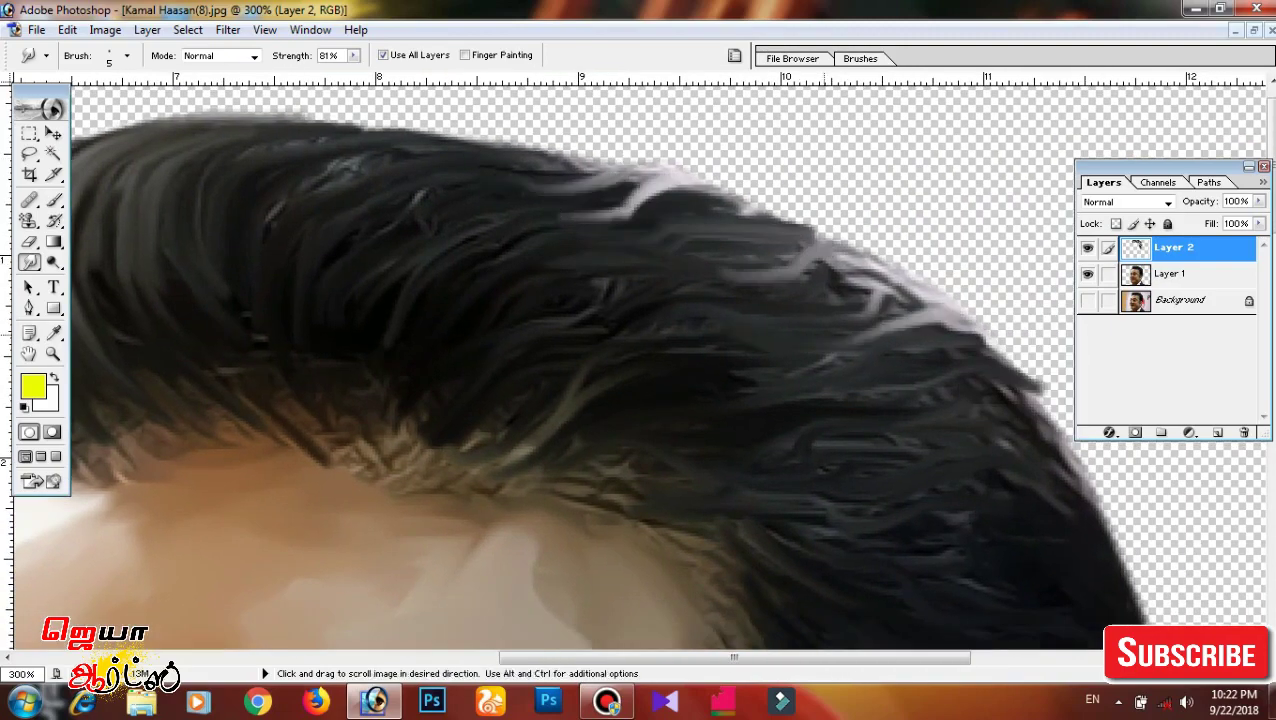
drag(900, 340, 746, 275)
mouse_move(797, 322)
mouse_down()
mouse_move(590, 399)
mouse_move(826, 489)
mouse_up()
Pull the grey hair tuft on the left downward into long wispy strands.
drag(250, 360, 940, 470)
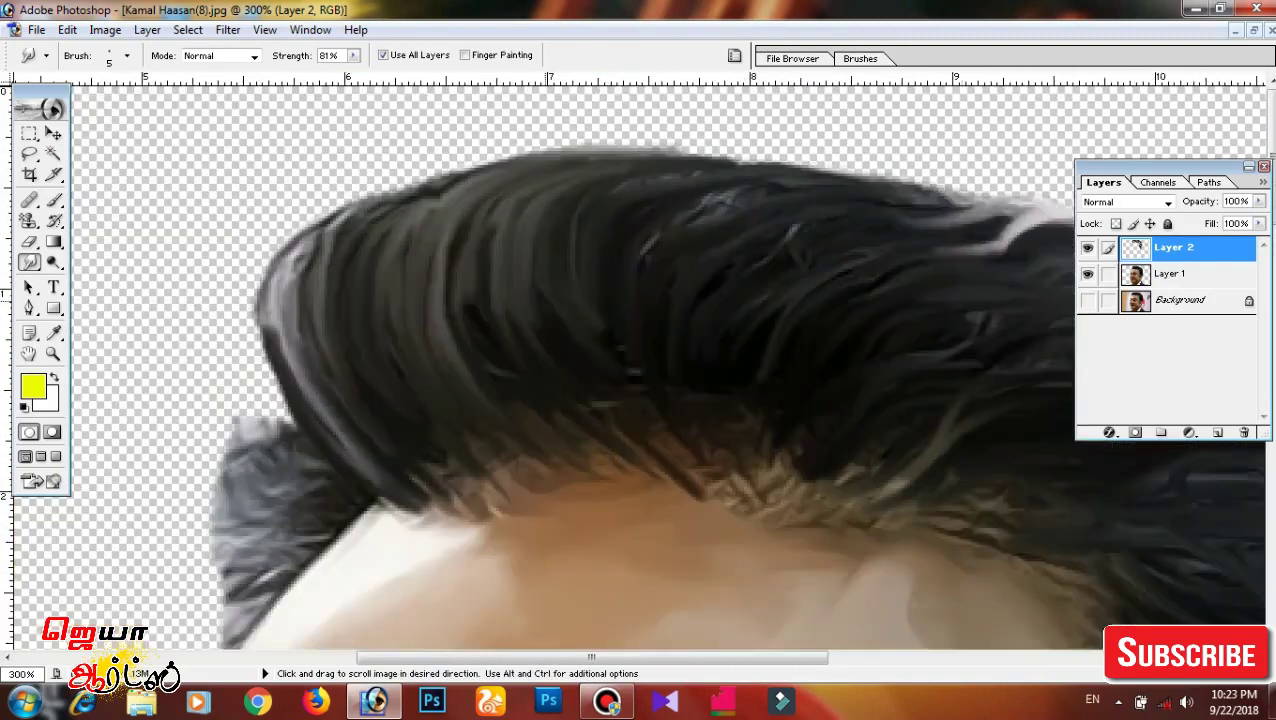
mouse_move(480, 420)
mouse_down()
mouse_move(420, 490)
mouse_move(410, 550)
mouse_up()
mouse_move(390, 600)
mouse_down()
mouse_move(512, 503)
mouse_move(462, 546)
mouse_up()
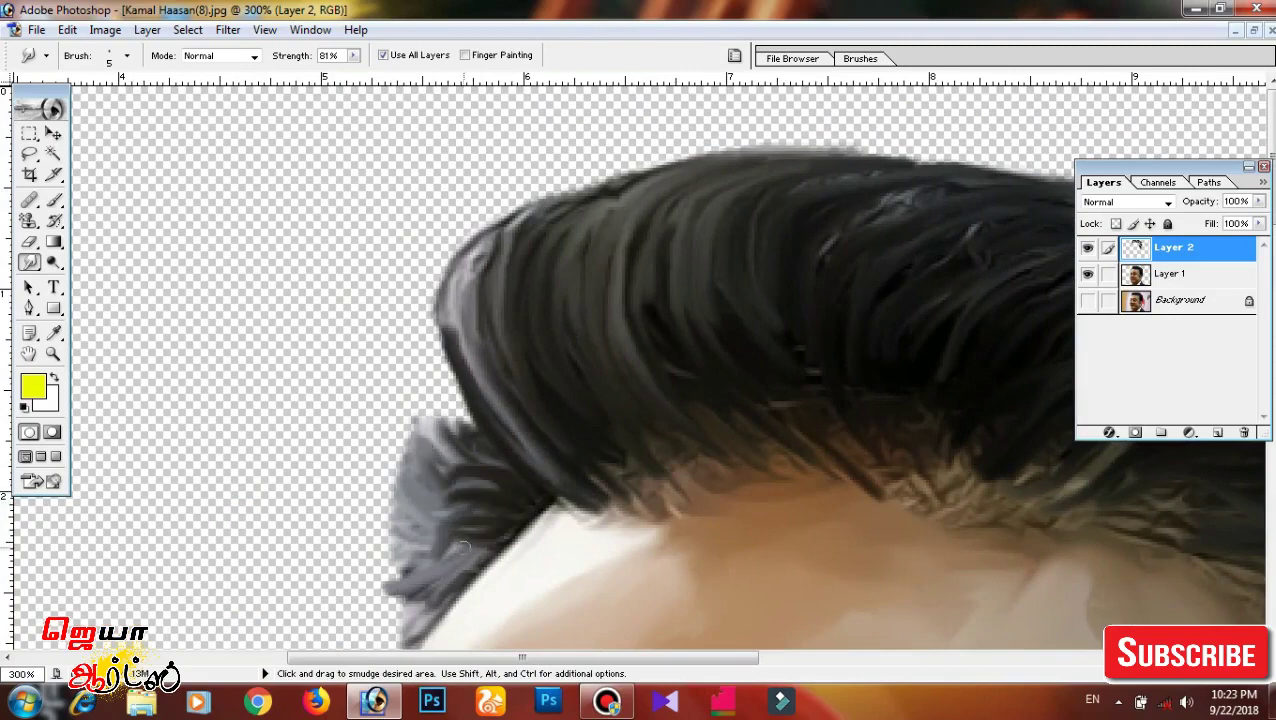
drag(426, 364, 400, 440)
mouse_move(400, 440)
mouse_down()
mouse_move(412, 375)
mouse_move(365, 500)
mouse_move(355, 575)
mouse_up()
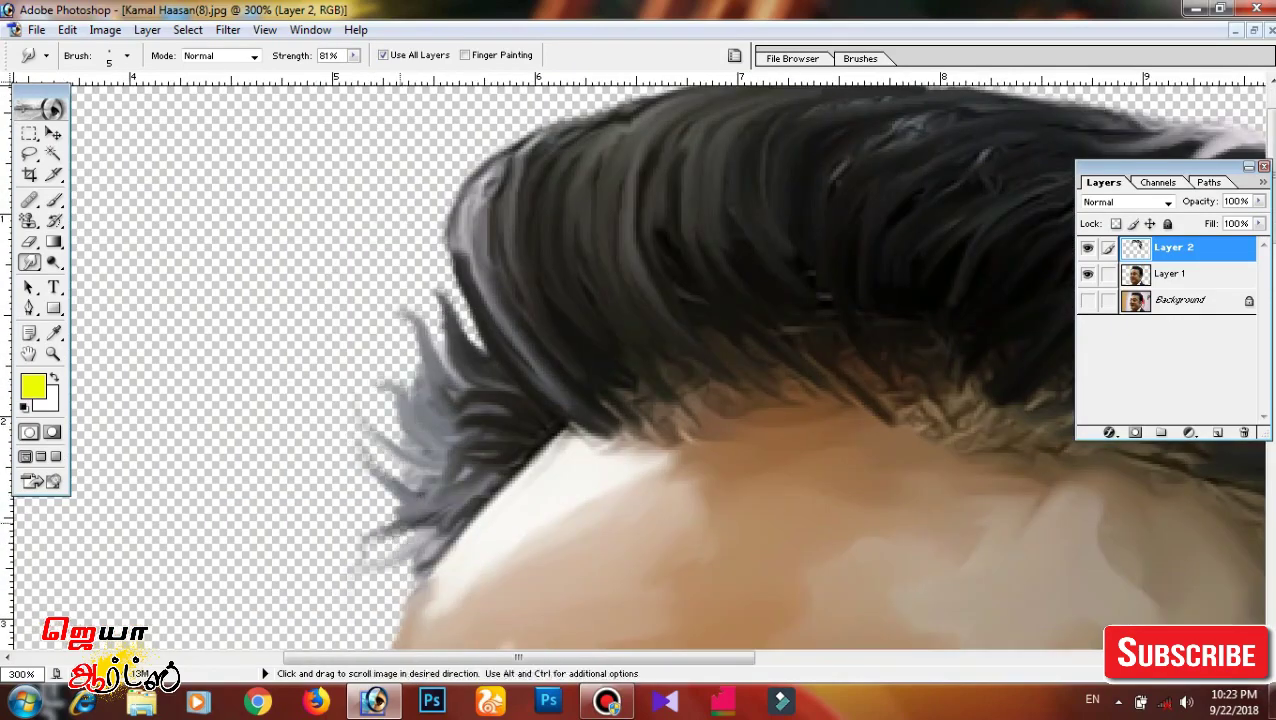
mouse_move(415, 540)
mouse_down()
mouse_move(353, 590)
mouse_move(390, 650)
mouse_up()
Smudge the hairline strands down into the forehead.
drag(520, 480, 465, 452)
drag(620, 455, 572, 407)
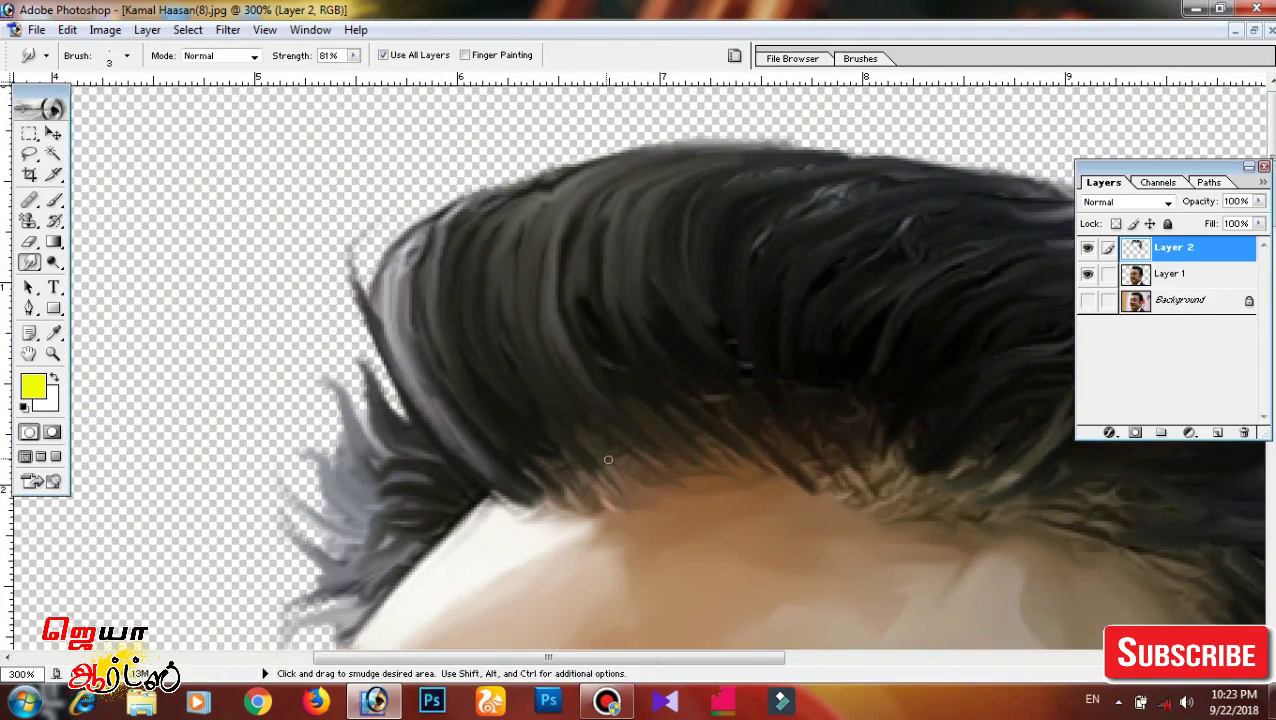
drag(690, 455, 600, 455)
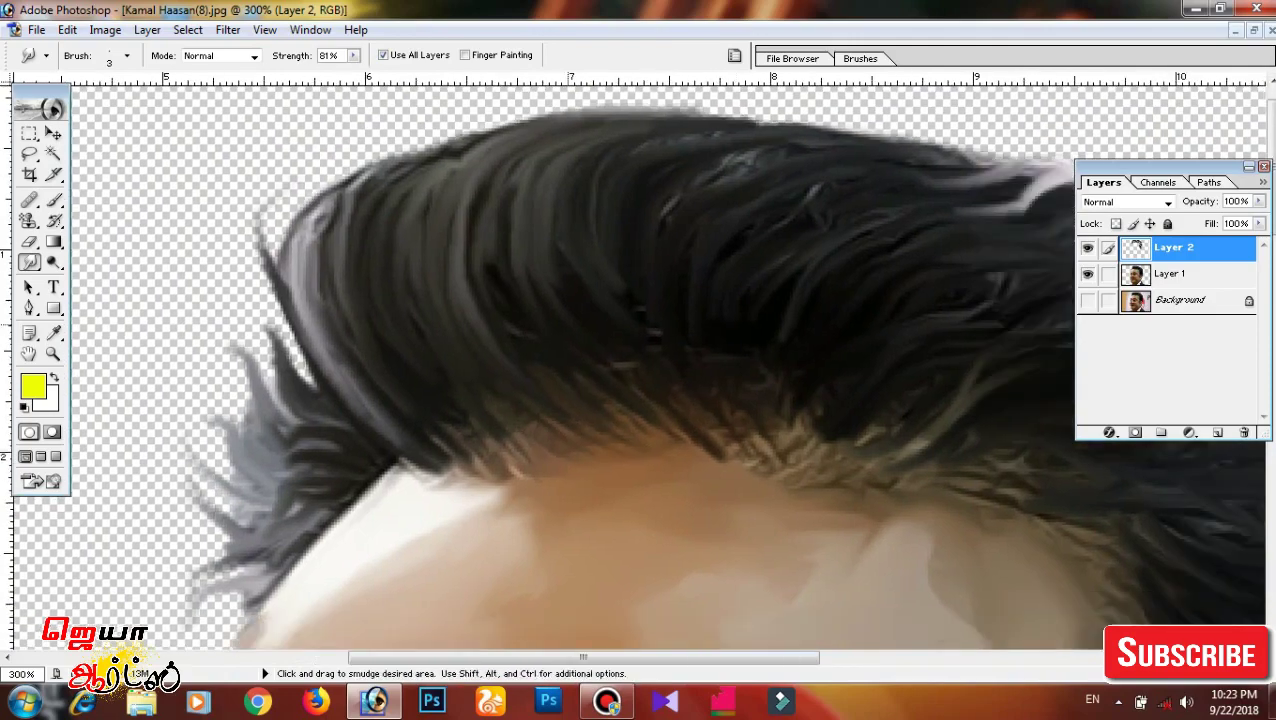
drag(800, 415, 769, 477)
drag(806, 418, 443, 318)
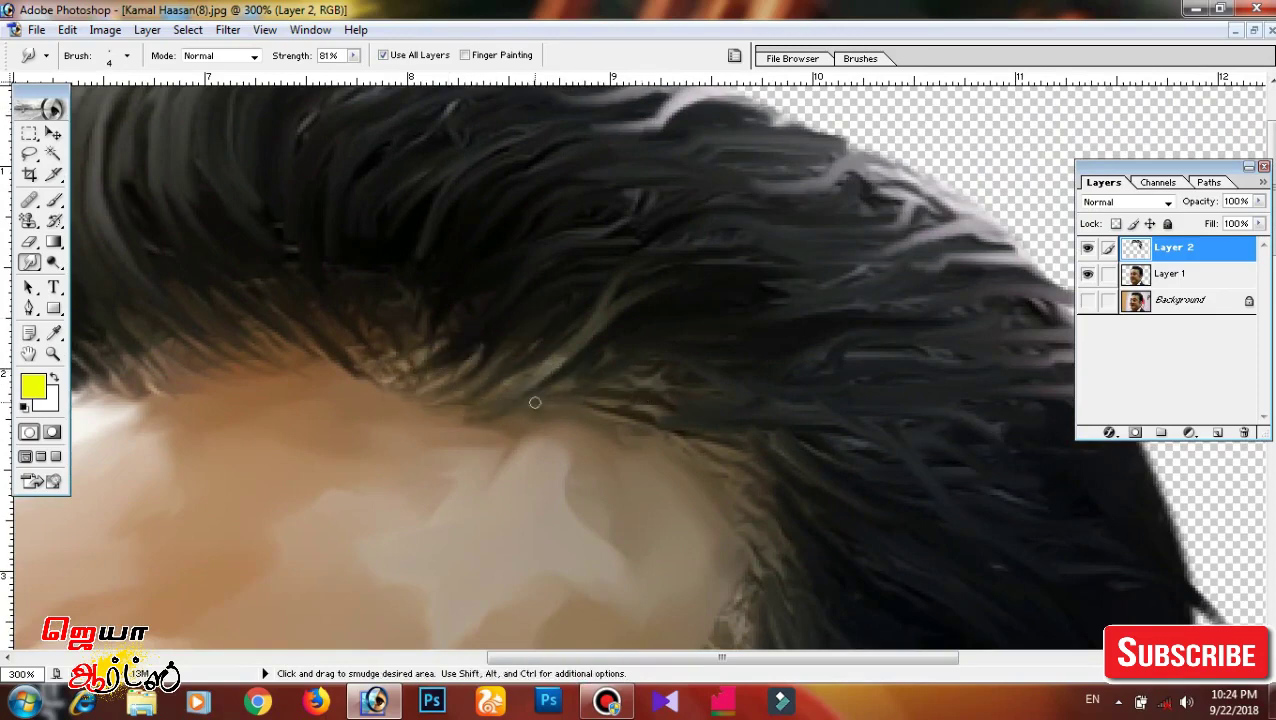
Scroll around the canvas to review the smudged hair, then fit the portrait and zoom toward the eye.
scroll(813, 437, down, 2)
scroll(780, 460, down, 1)
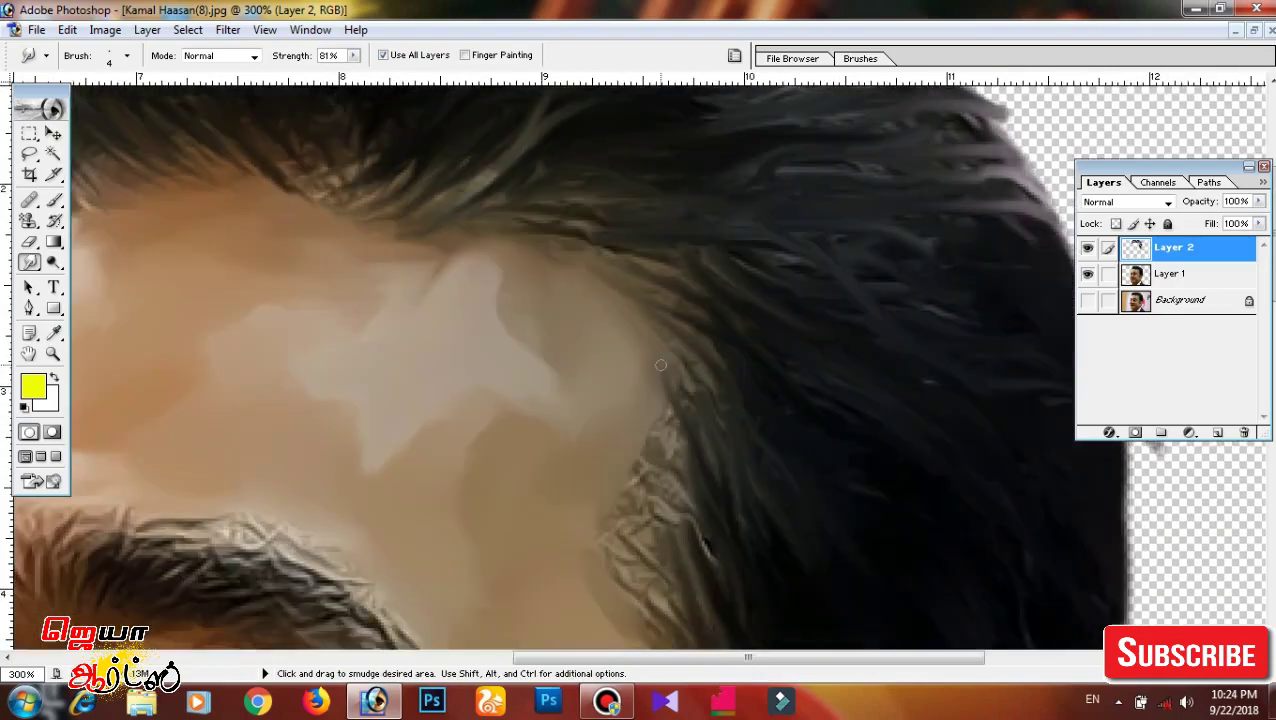
scroll(740, 490, down, 1)
scroll(703, 519, down, 1)
scroll(664, 306, up, 1)
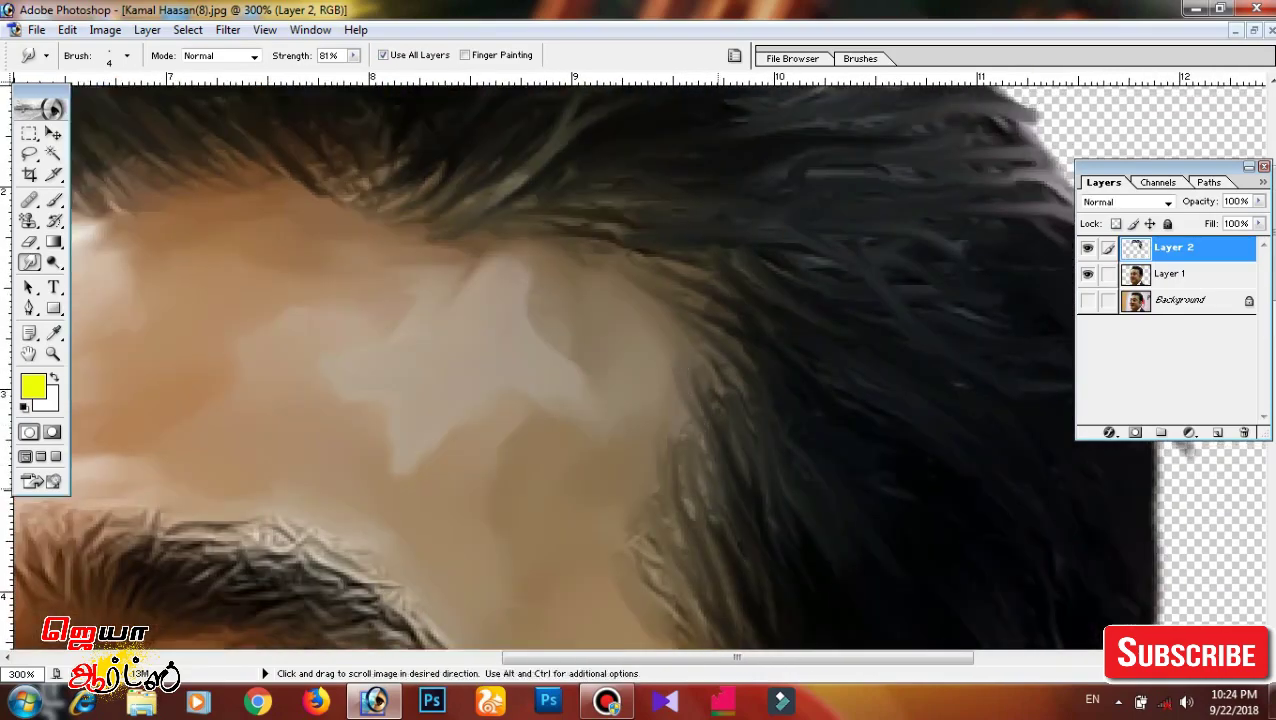
scroll(660, 440, down, 1)
scroll(690, 480, down, 1)
scroll(712, 505, down, 1)
scroll(714, 405, down, 1)
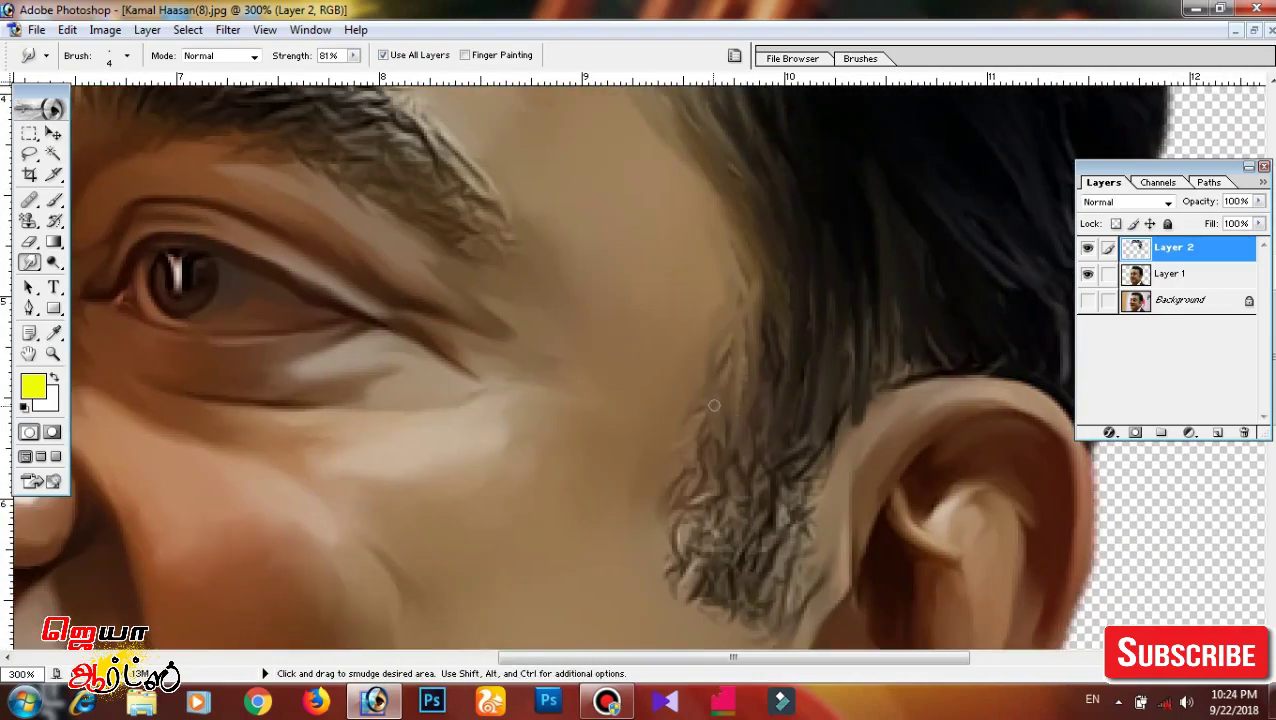
scroll(785, 515, up, 1)
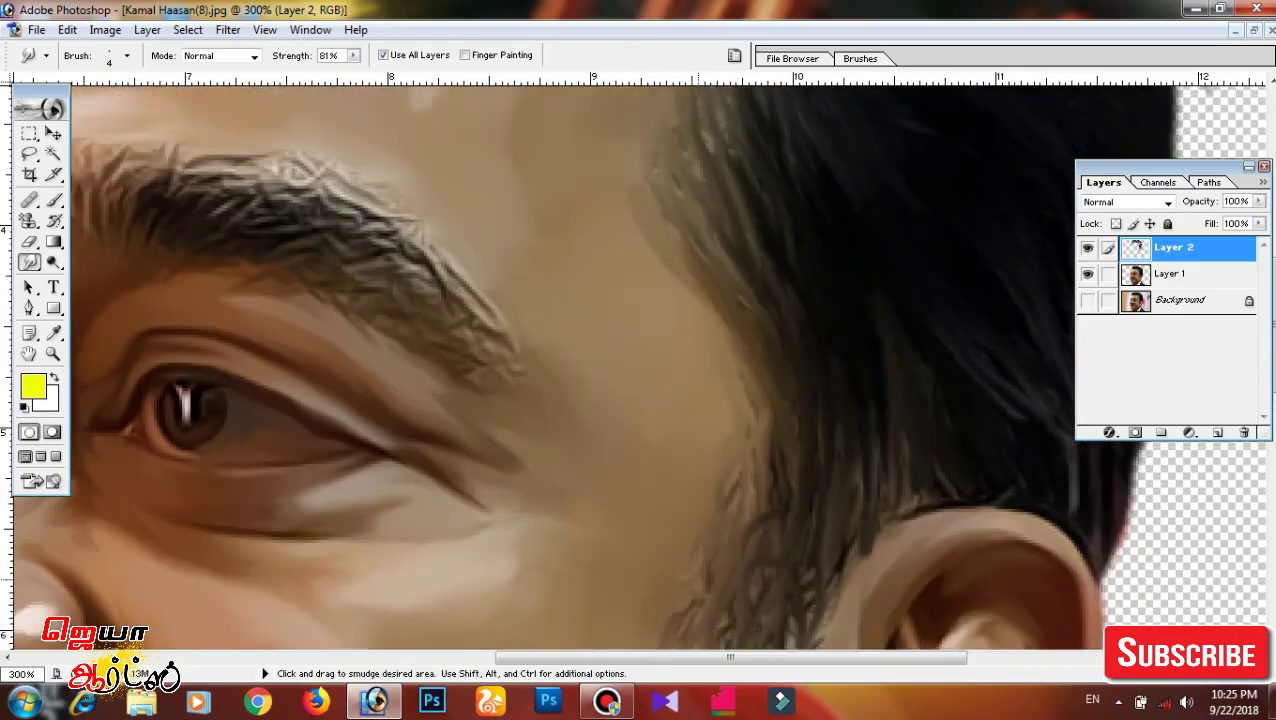
scroll(769, 507, up, 1)
scroll(773, 563, down, 2)
scroll(773, 563, up, 1)
scroll(790, 550, up, 1)
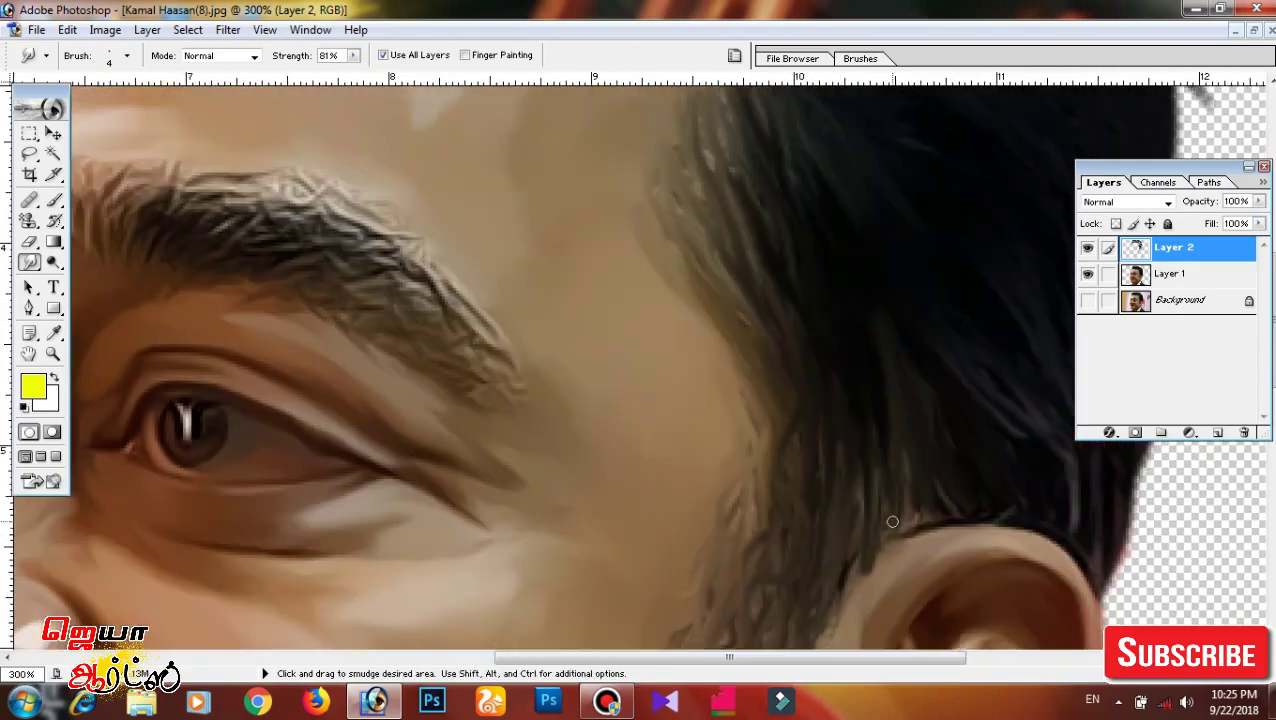
scroll(810, 540, down, 1)
scroll(820, 526, down, 1)
scroll(820, 526, up, 2)
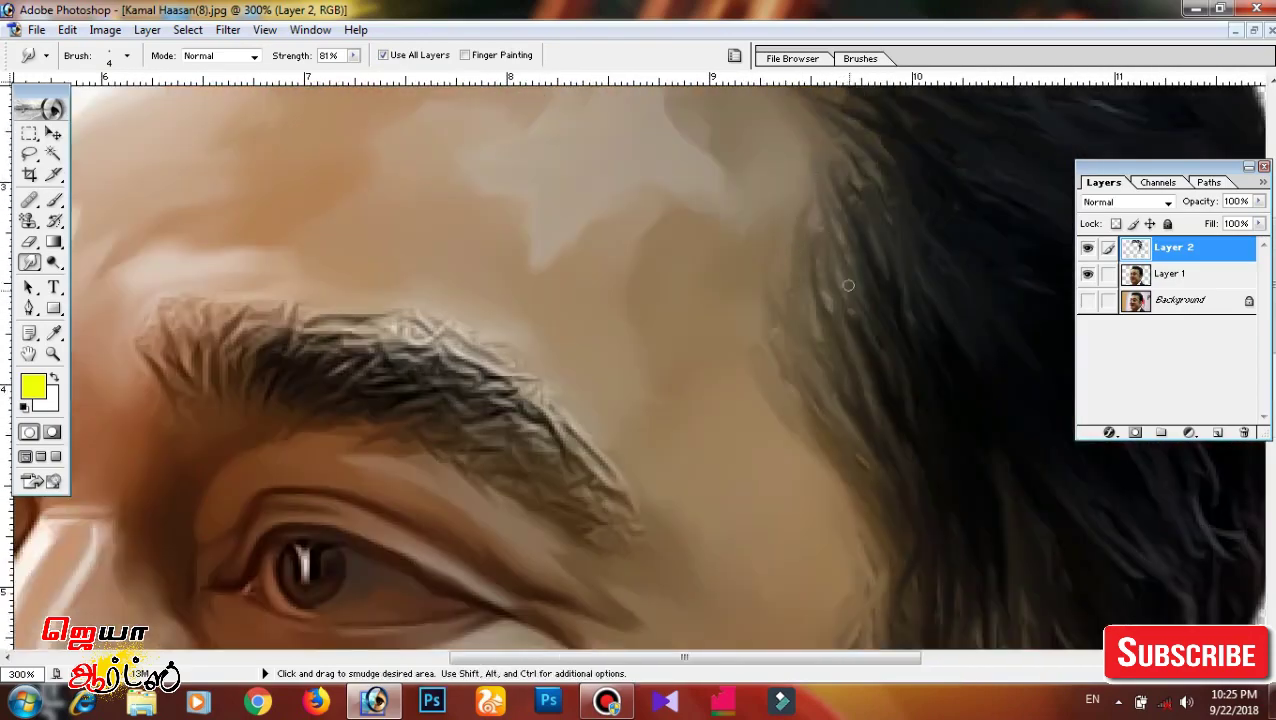
scroll(848, 285, up, 1)
scroll(850, 290, up, 1)
scroll(768, 349, up, 1)
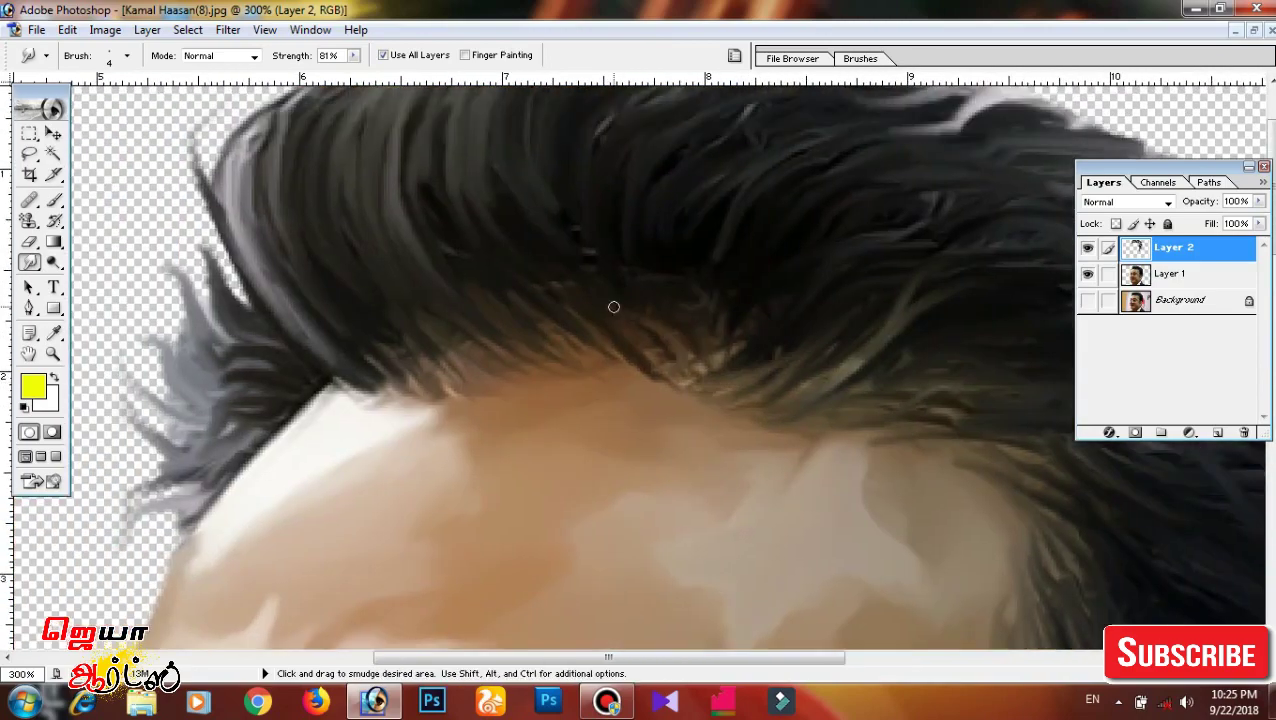
scroll(720, 346, up, 1)
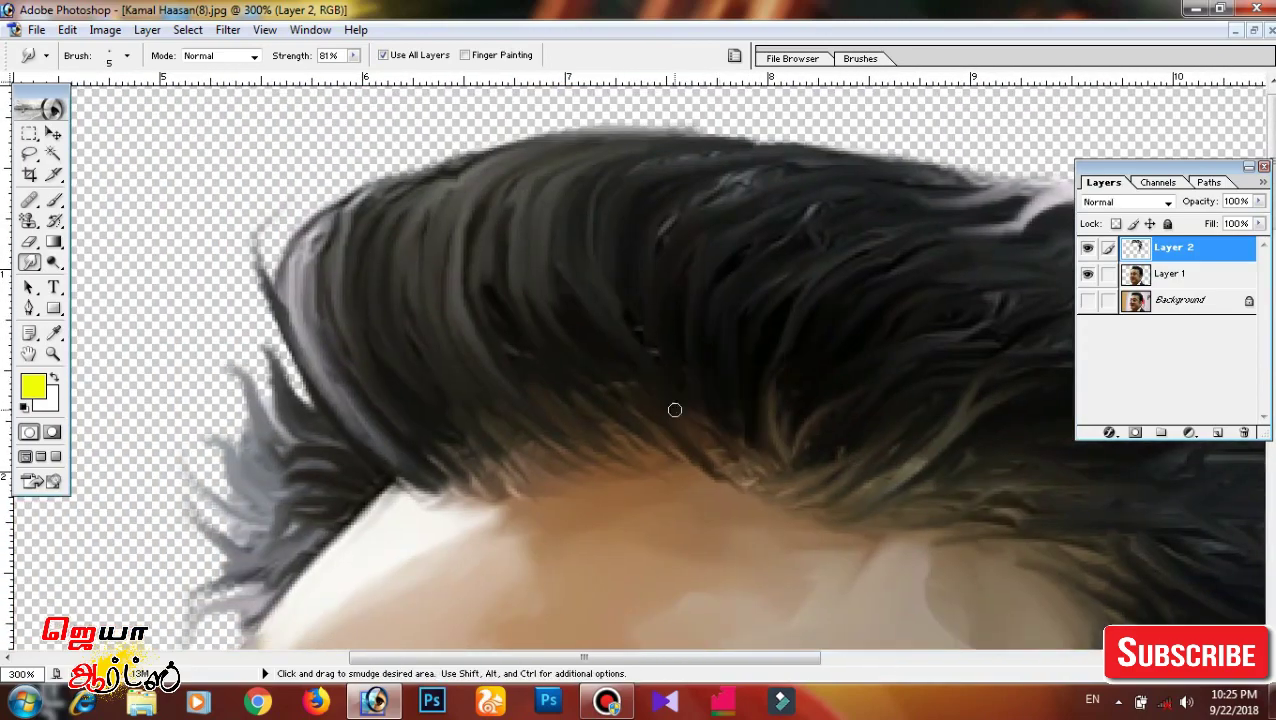
scroll(607, 313, up, 1)
scroll(645, 312, down, 1)
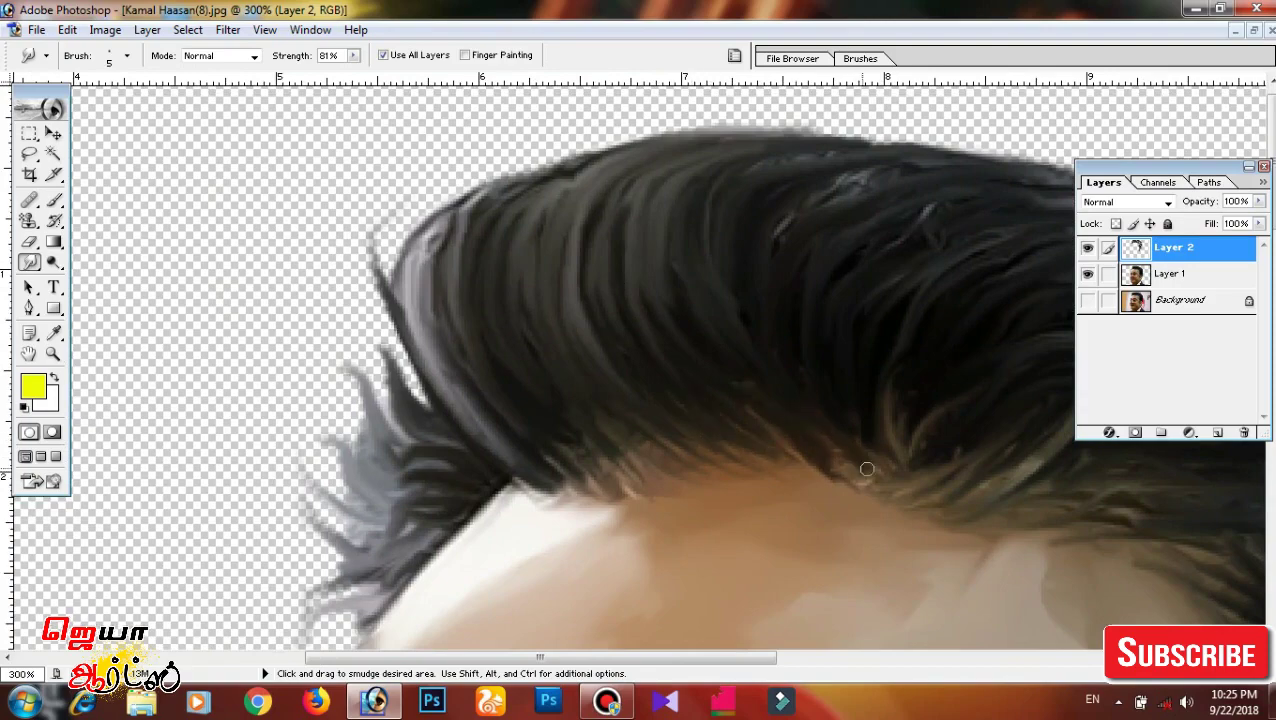
scroll(868, 462, down, 1)
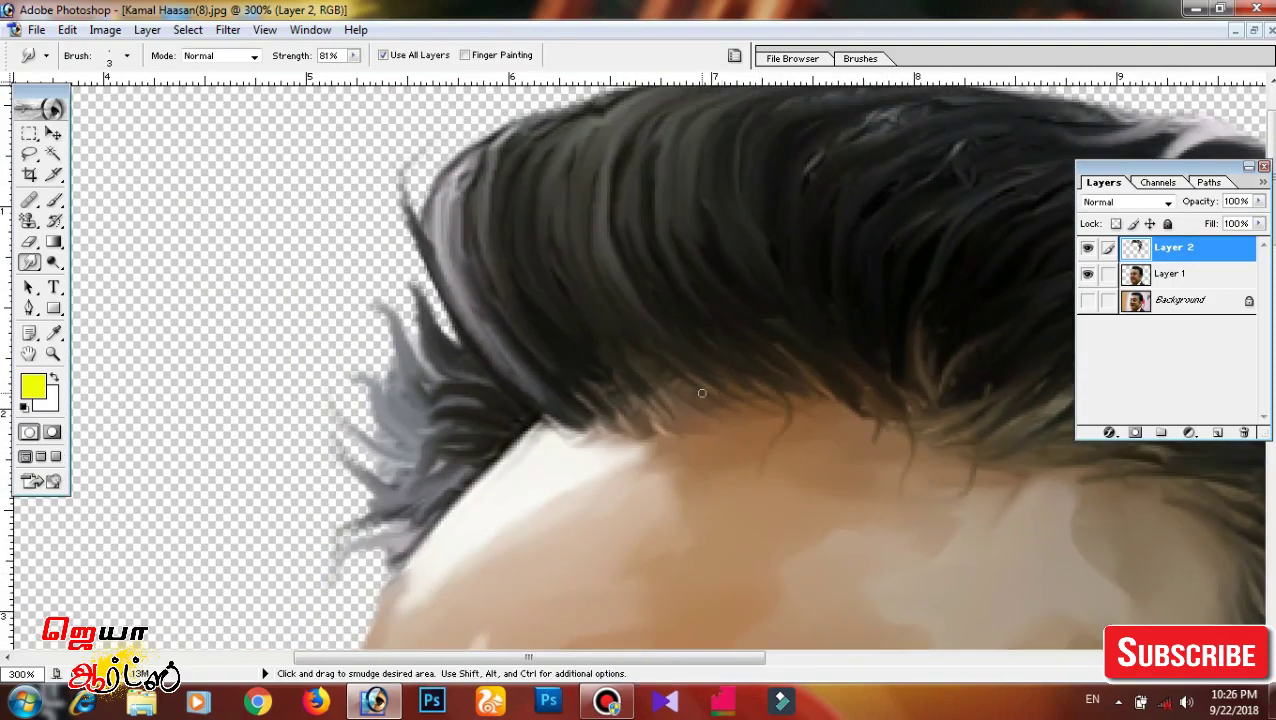
scroll(539, 515, right, 5)
scroll(539, 515, down, 2)
scroll(909, 464, right, 4)
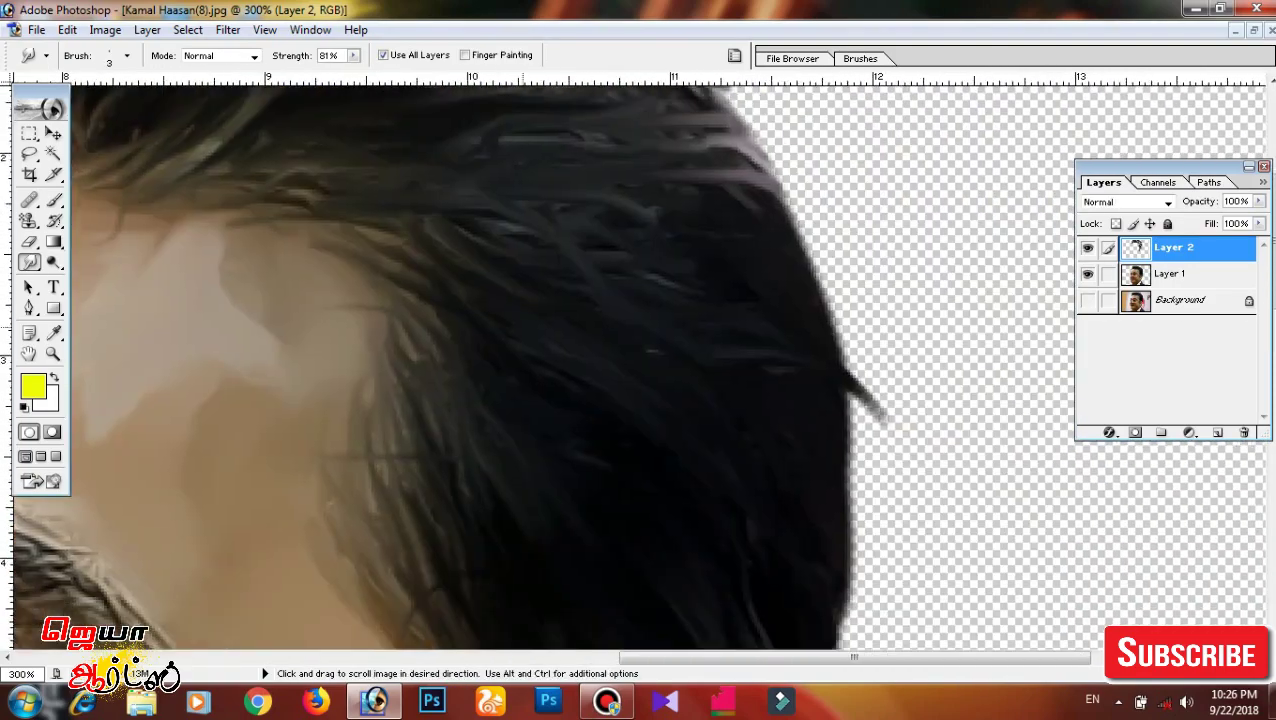
scroll(400, 270, up, 3)
scroll(300, 210, left, 4)
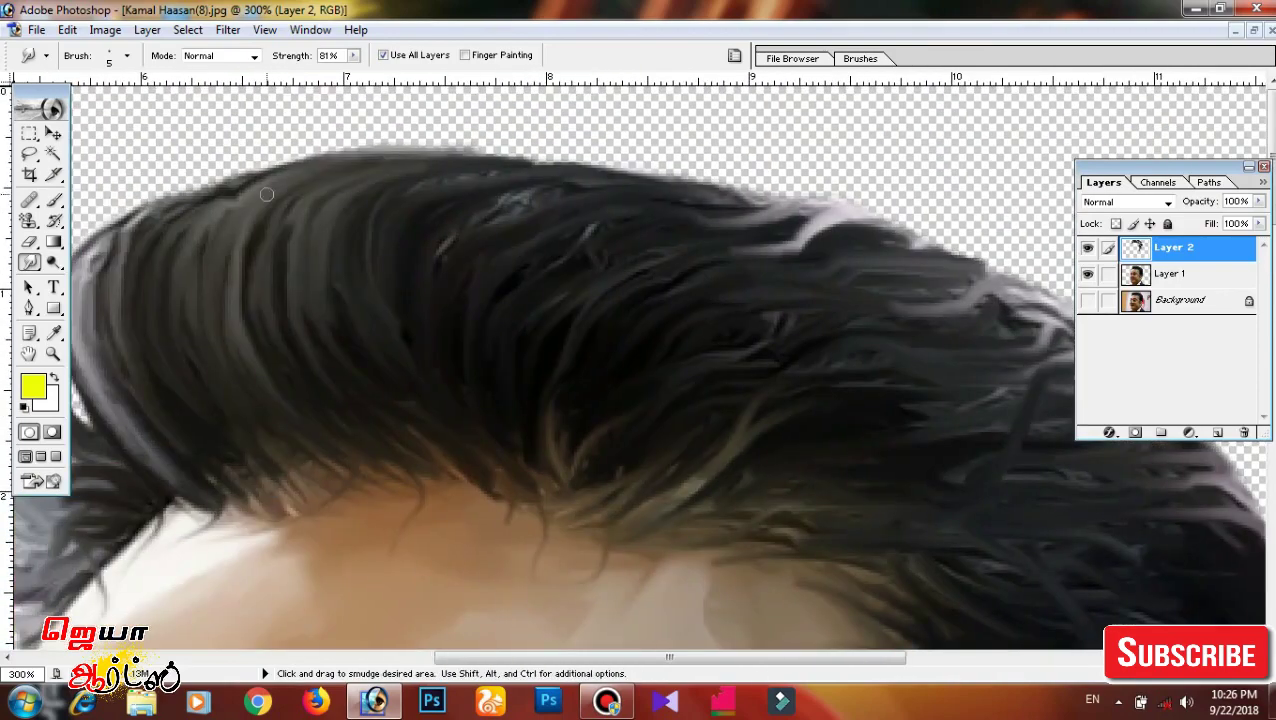
scroll(522, 213, right, 3)
scroll(700, 300, down, 4)
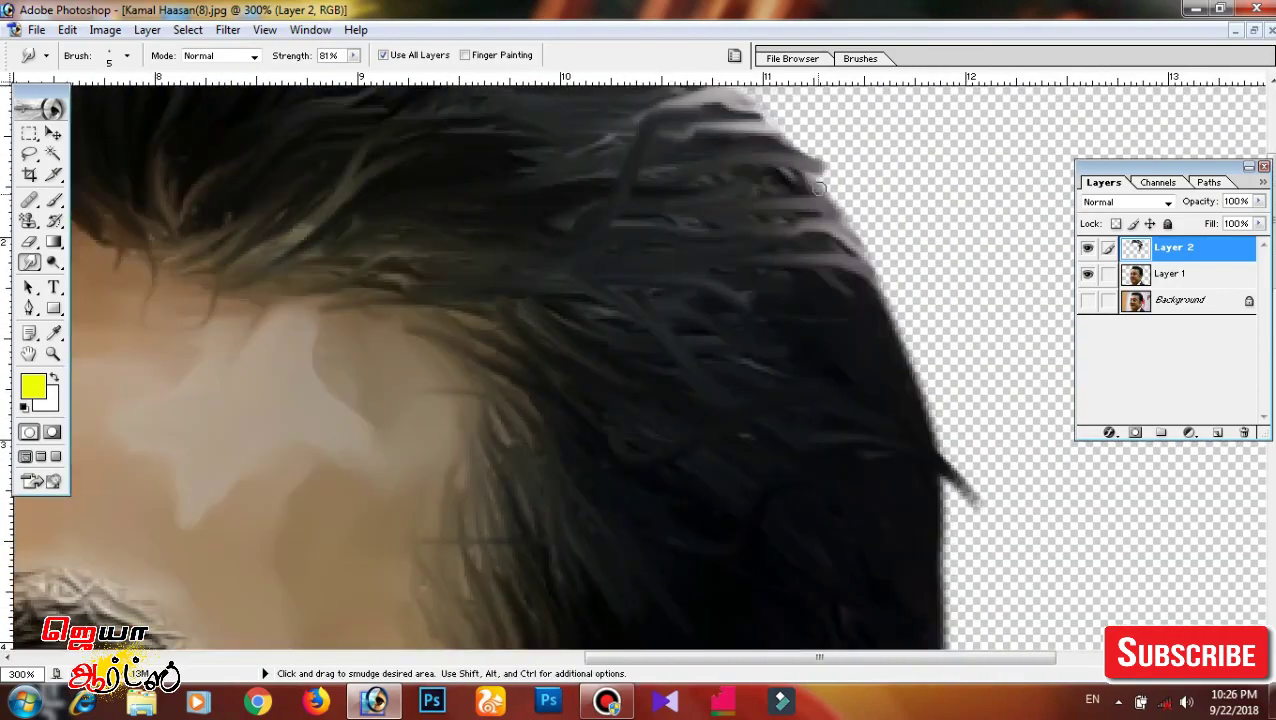
scroll(969, 385, right, 2)
scroll(969, 385, down, 2)
scroll(883, 456, down, 2)
scroll(763, 370, down, 1)
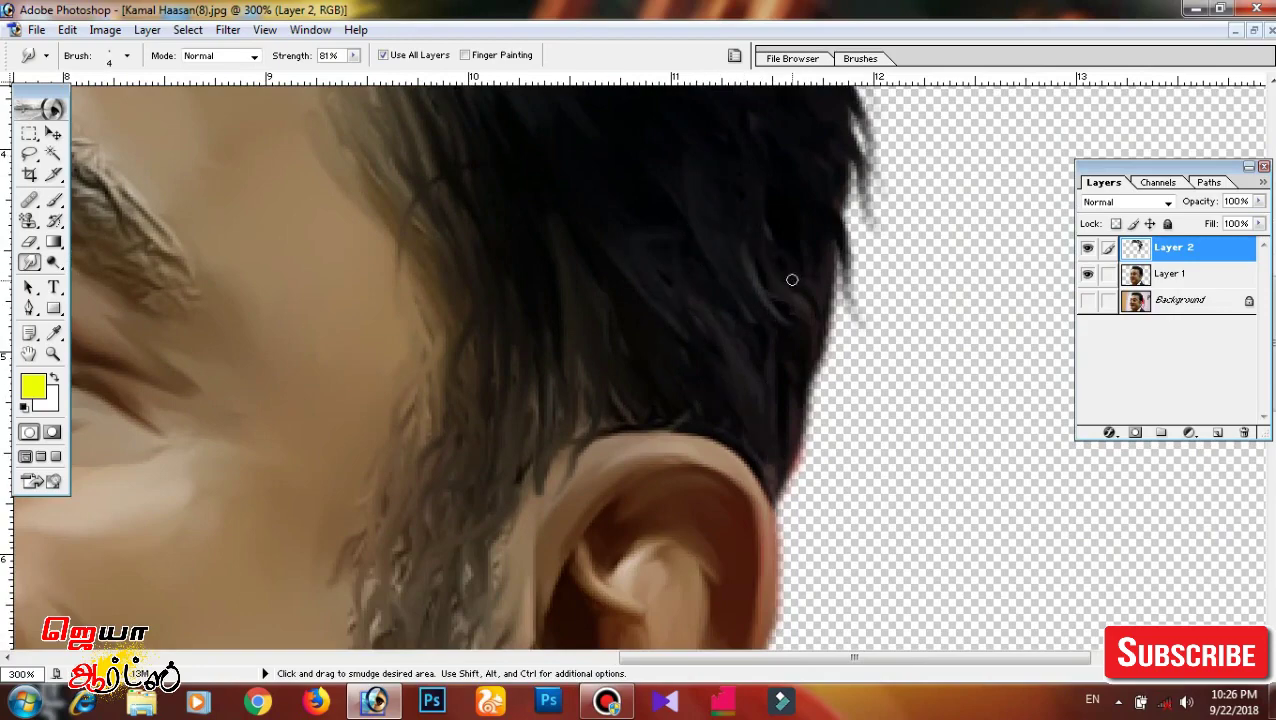
scroll(700, 400, up, 4)
scroll(700, 400, left, 6)
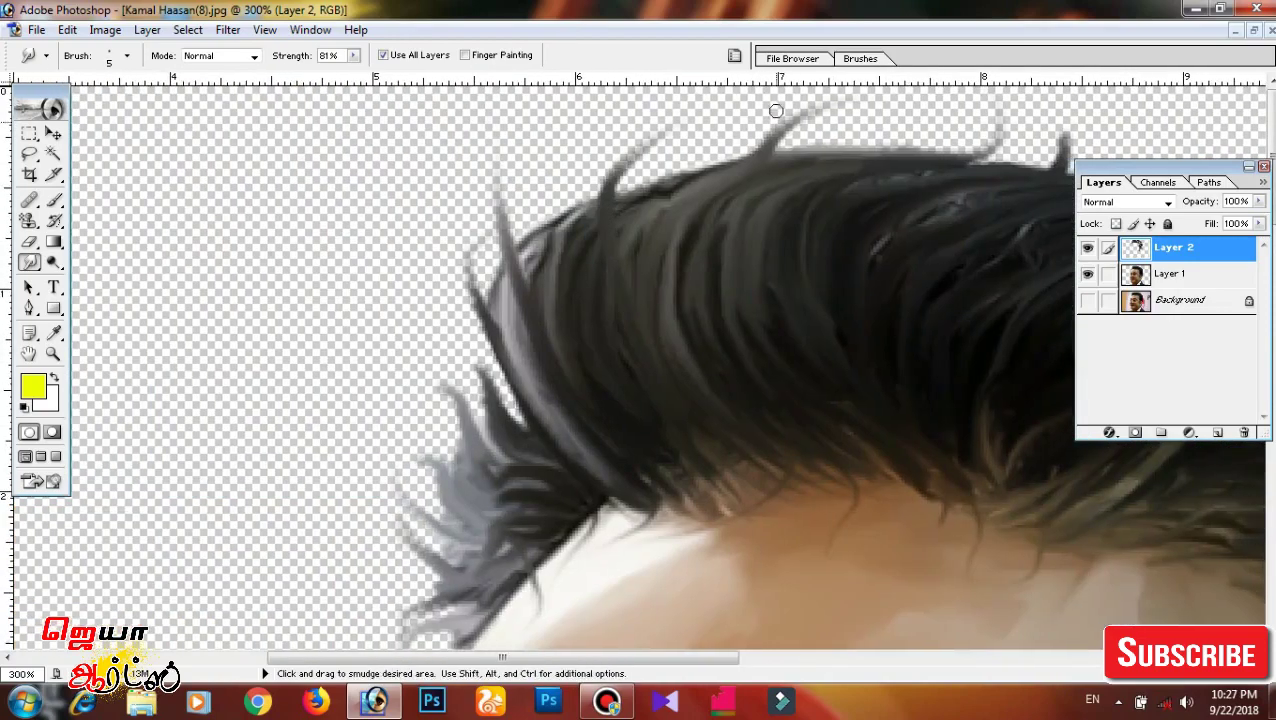
scroll(776, 111, right, 2)
scroll(578, 219, right, 3)
scroll(578, 219, down, 2)
scroll(379, 185, right, 1)
scroll(413, 248, down, 2)
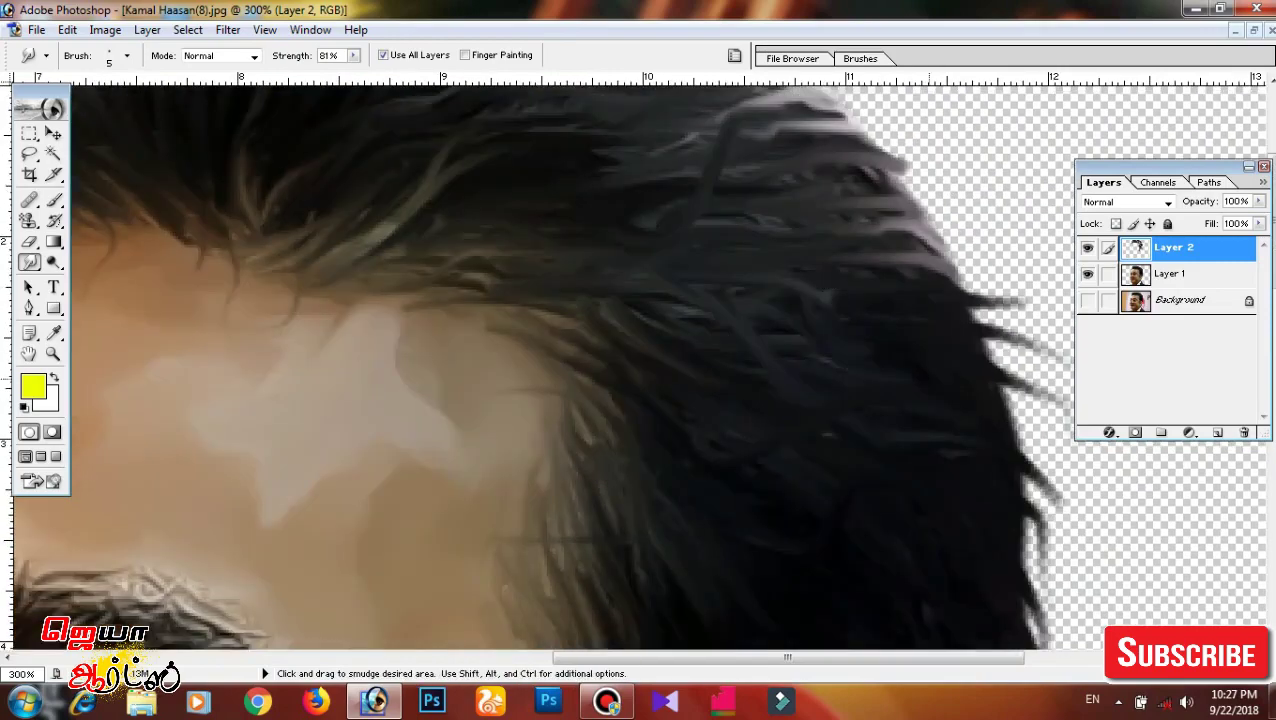
scroll(950, 230, up, 1)
scroll(800, 290, up, 3)
scroll(617, 389, left, 4)
scroll(500, 370, left, 1)
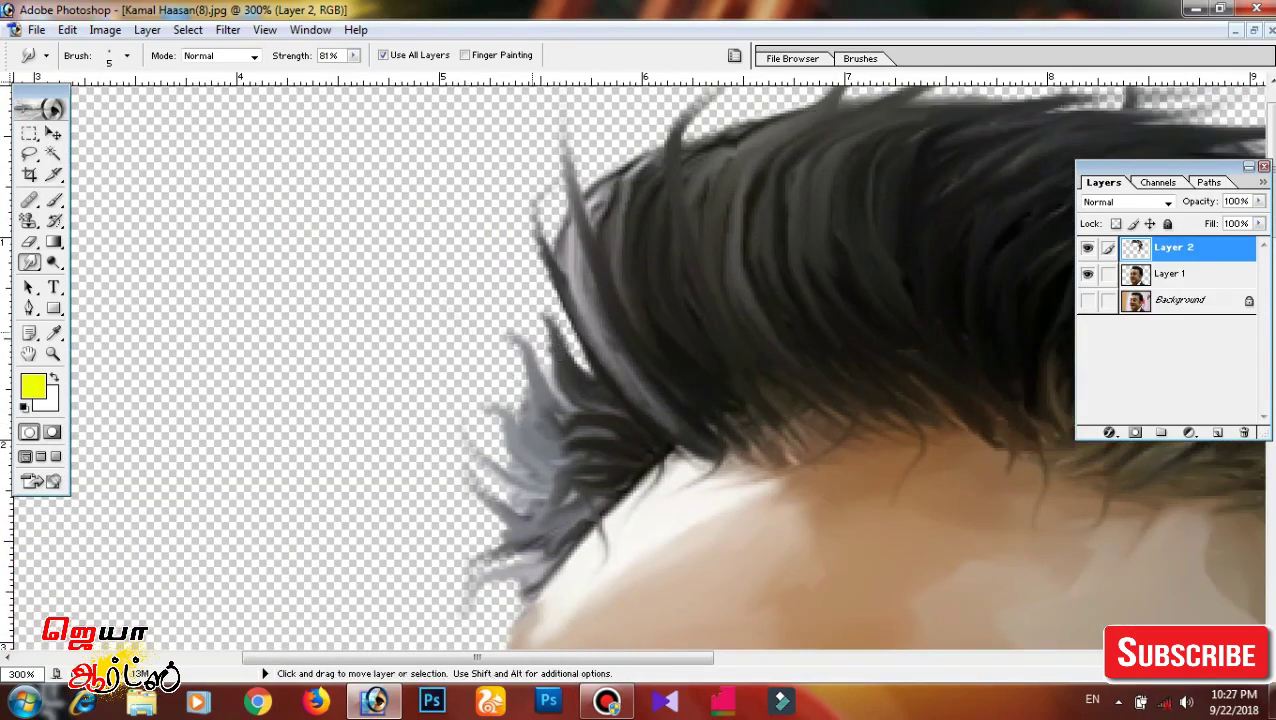
key(ctrl+0)
key(ctrl+plus)
key(ctrl+plus)
key(ctrl+plus)
key(ctrl+plus)
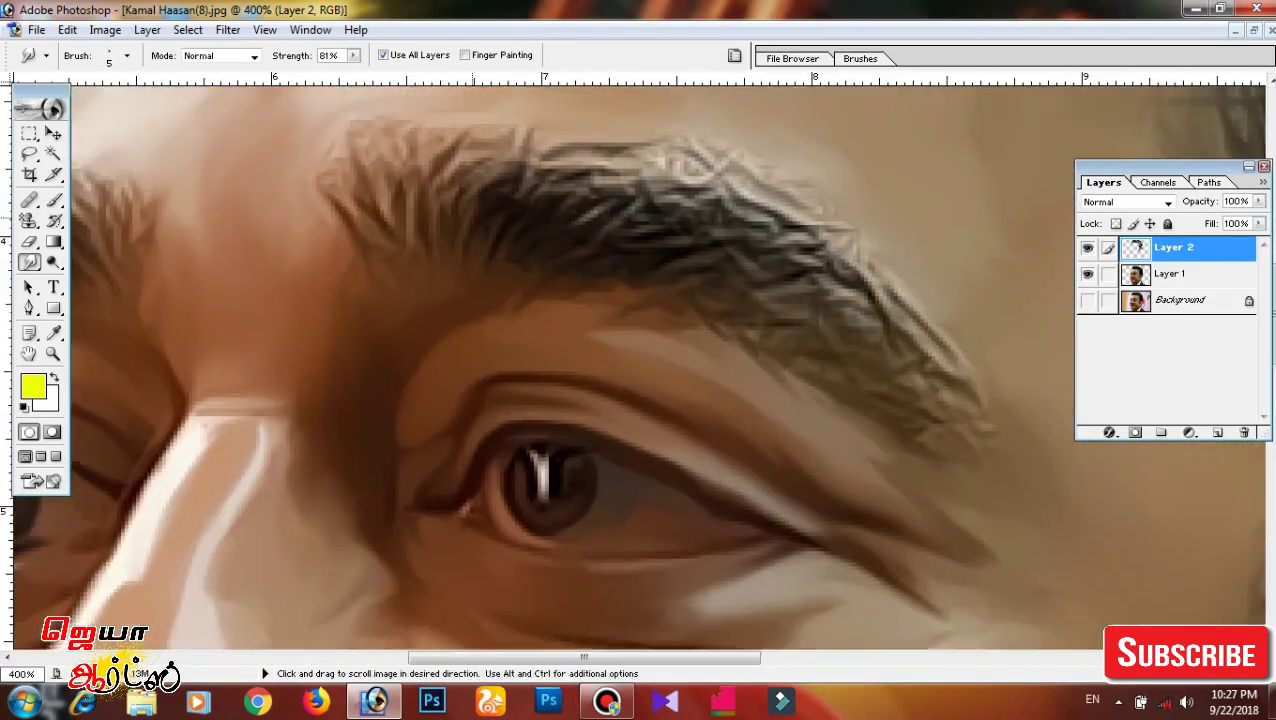
Smudge the eyebrow hairs into soft, darker painted strokes.
mouse_move(515, 215)
mouse_down()
mouse_move(504, 270)
mouse_move(541, 302)
mouse_move(743, 296)
mouse_move(743, 316)
mouse_move(900, 400)
mouse_move(917, 478)
mouse_move(1000, 550)
mouse_move(762, 428)
mouse_move(1030, 590)
mouse_up()
scroll(900, 400, up, 1)
scroll(900, 400, left, 1)
scroll(723, 413, up, 2)
scroll(723, 413, left, 3)
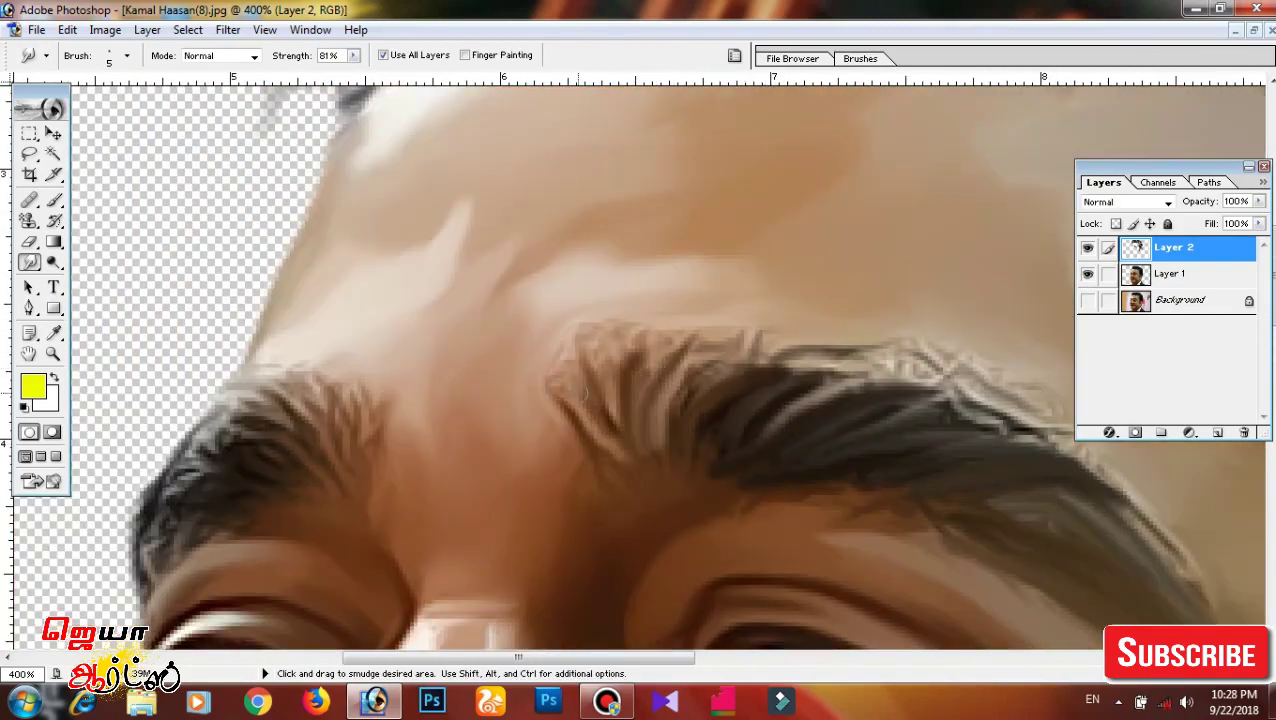
scroll(585, 390, down, 1)
scroll(497, 395, up, 2)
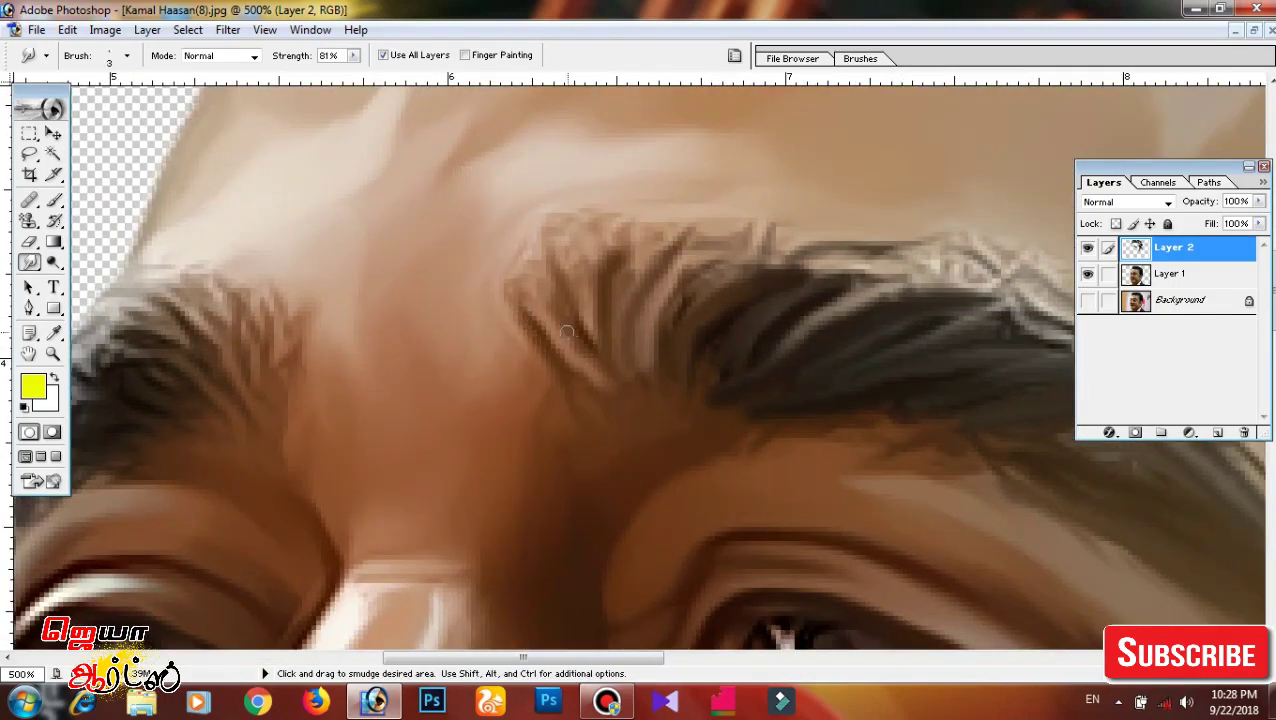
drag(566, 332, 850, 200)
scroll(678, 285, right, 1)
scroll(768, 186, right, 2)
mouse_move(560, 195)
mouse_down()
mouse_move(768, 186)
mouse_move(678, 164)
mouse_up()
Pull fine lash streaks outward from the left eye, then zoom back out to 100%.
drag(693, 285, 603, 215)
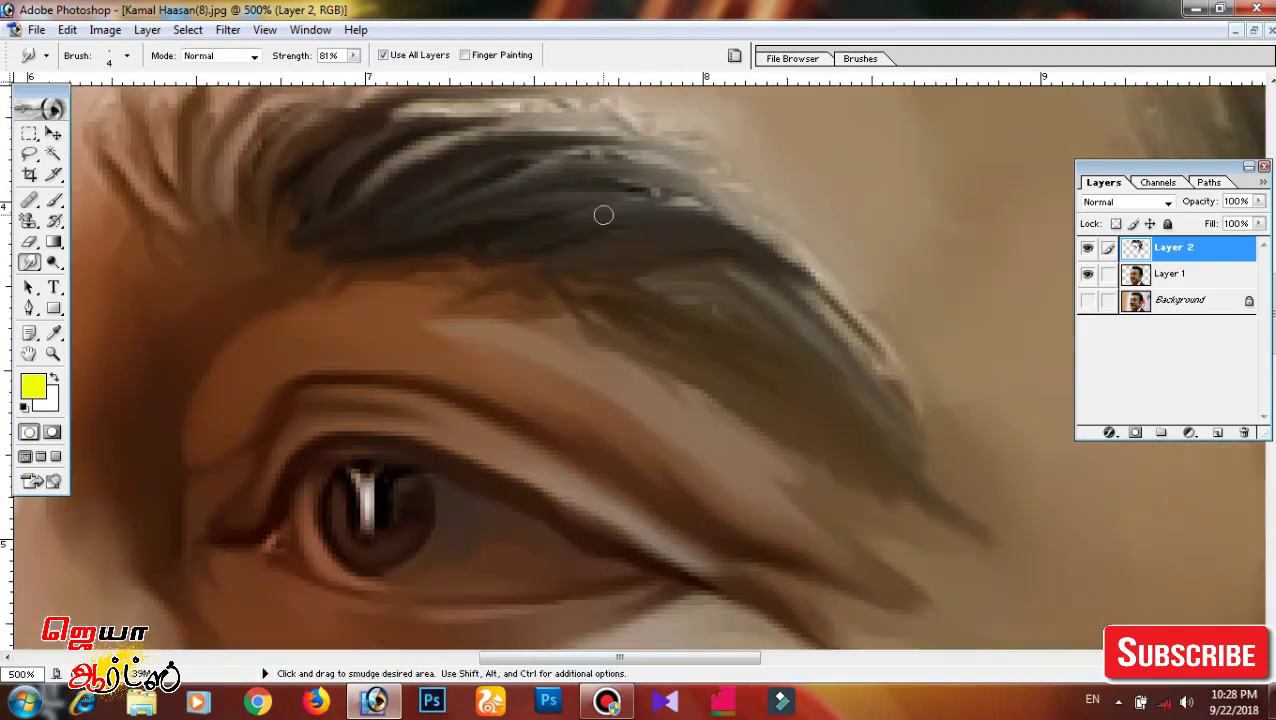
mouse_move(612, 276)
mouse_down()
mouse_move(672, 336)
mouse_move(638, 347)
mouse_move(679, 440)
mouse_move(566, 540)
mouse_up()
scroll(651, 483, left, 3)
scroll(624, 442, left, 2)
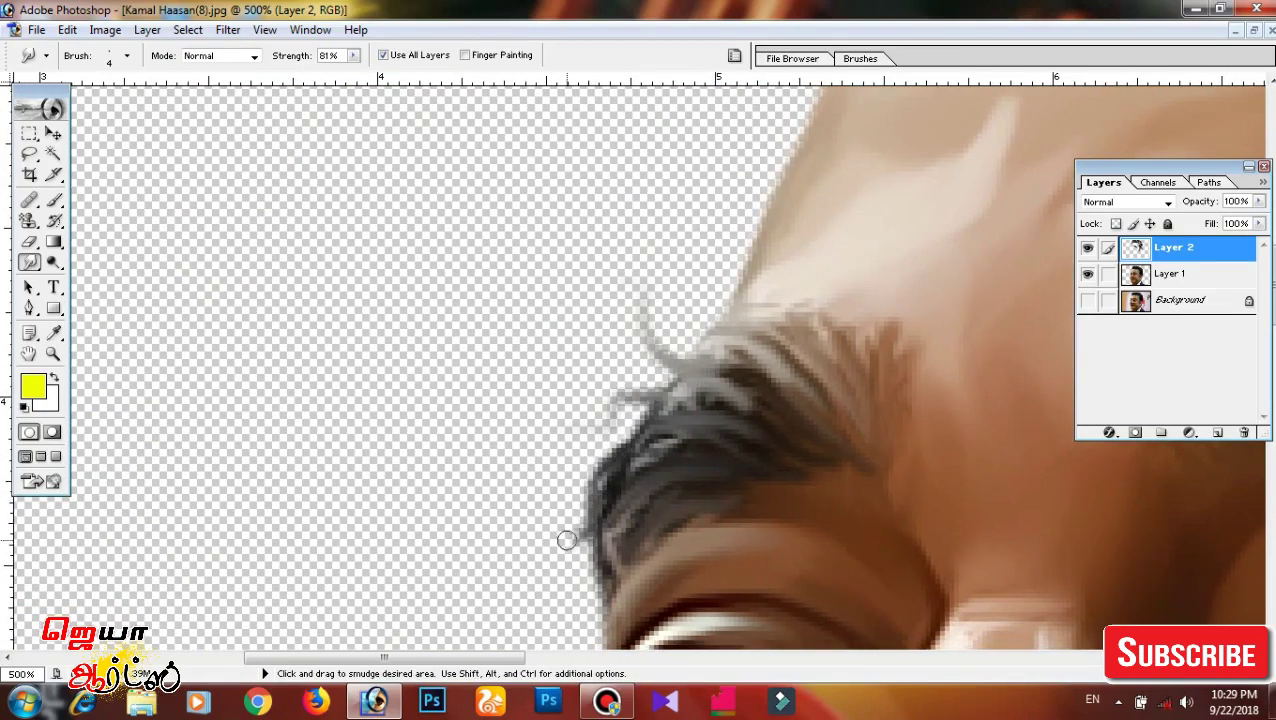
scroll(566, 540, down, 4)
scroll(587, 478, left, 1)
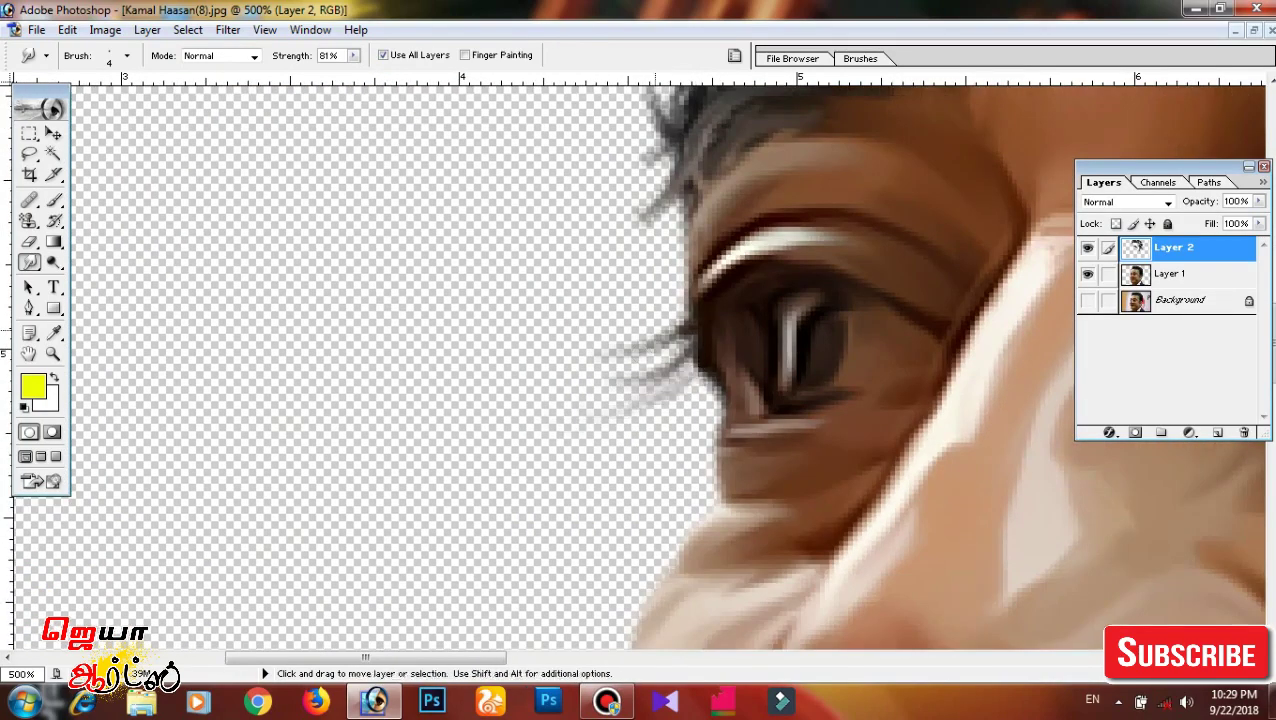
drag(700, 370, 598, 408)
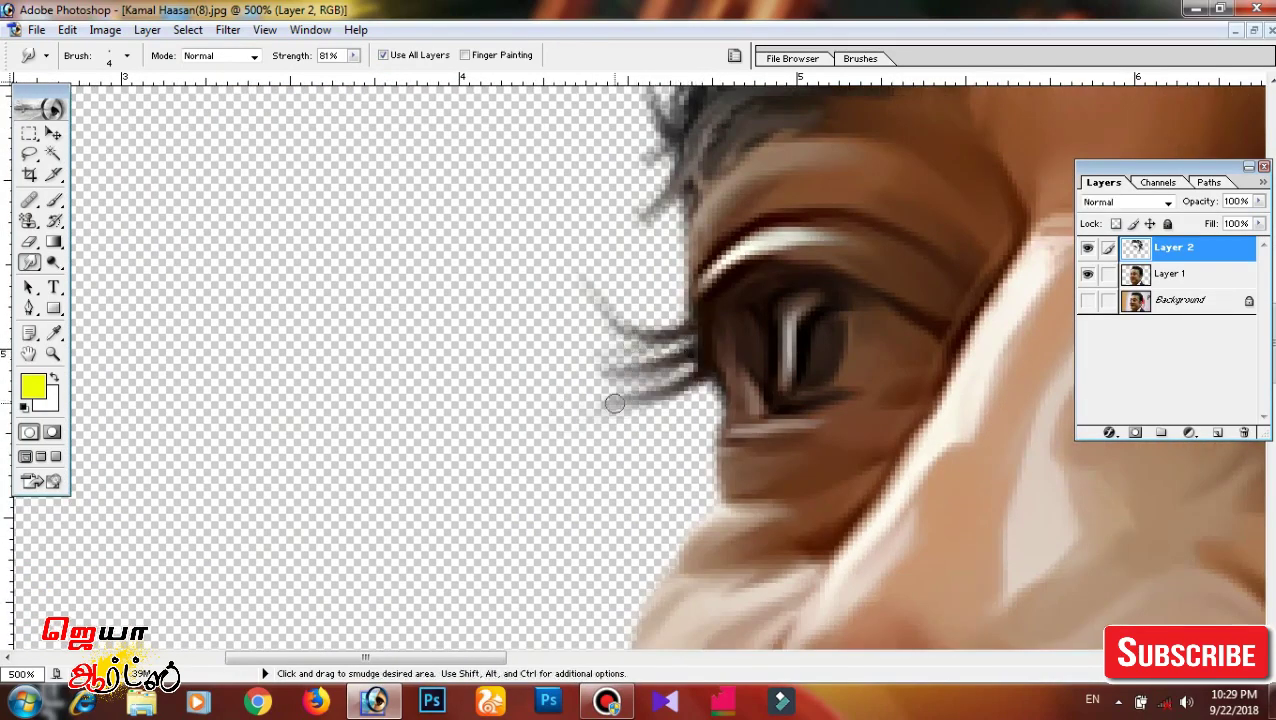
key(ctrl+minus)
key(ctrl+minus)
key(ctrl+0)
key(ctrl+alt+0)
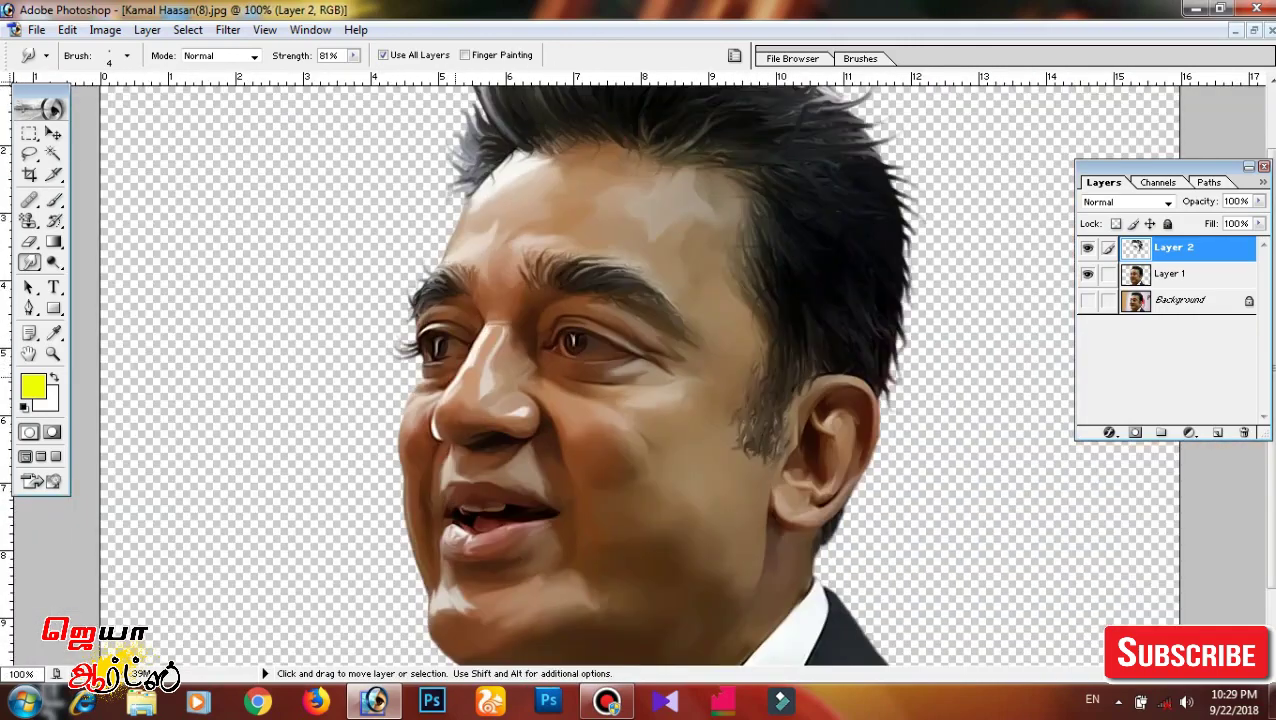
Zoom to 300% on the eyebrow and pan the view up to the hairline.
key(ctrl+minus)
key(ctrl+plus)
key(ctrl+plus)
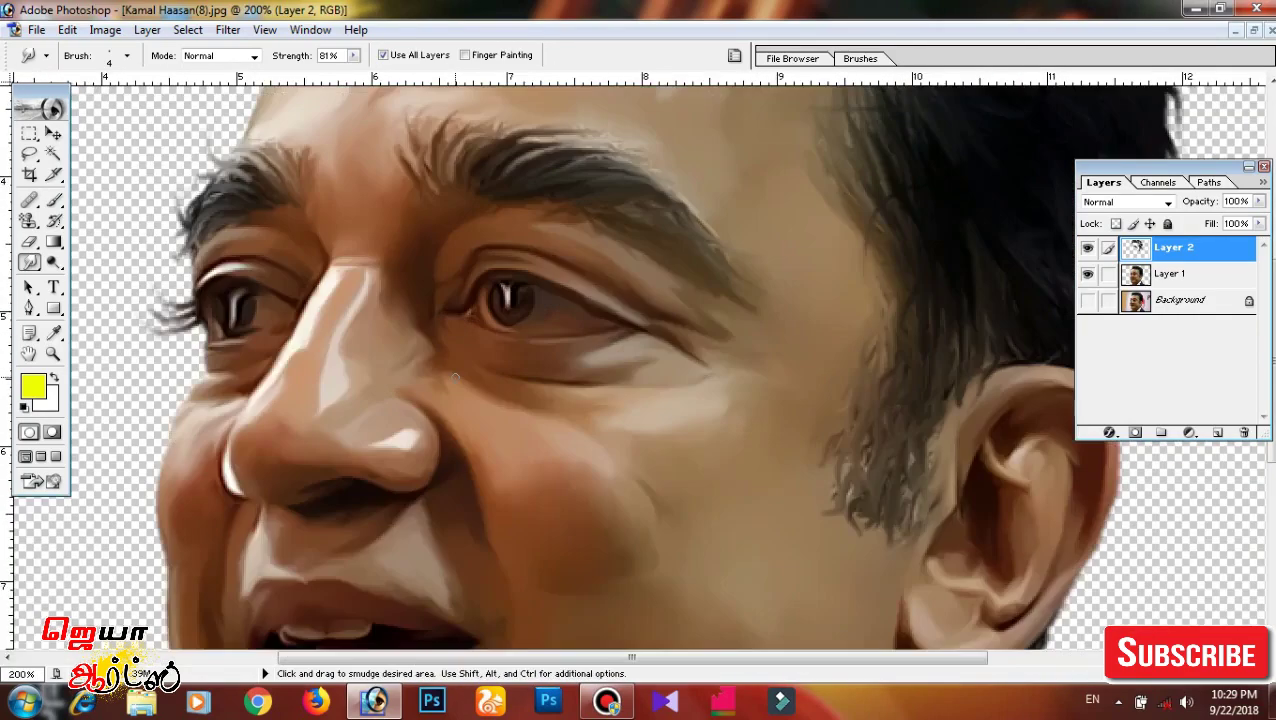
key(ctrl+minus)
key(ctrl+plus)
key(ctrl+plus)
drag(582, 302, 582, 347)
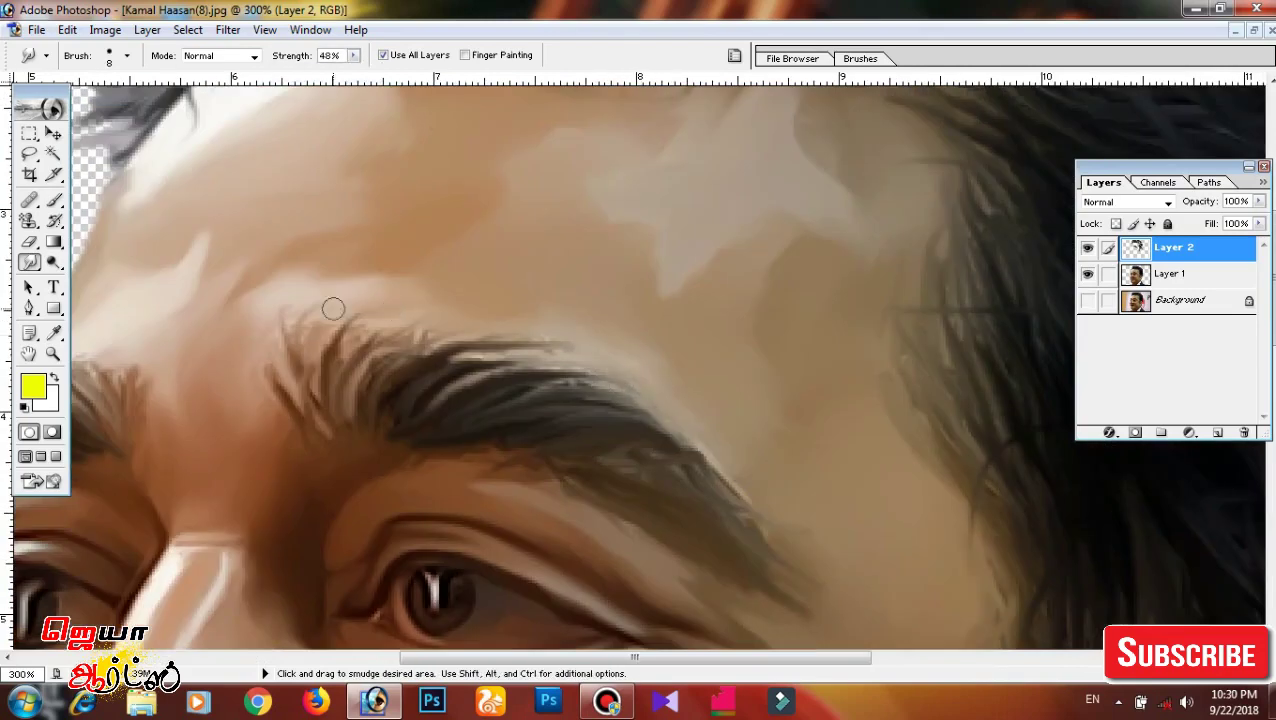
drag(269, 339, 323, 362)
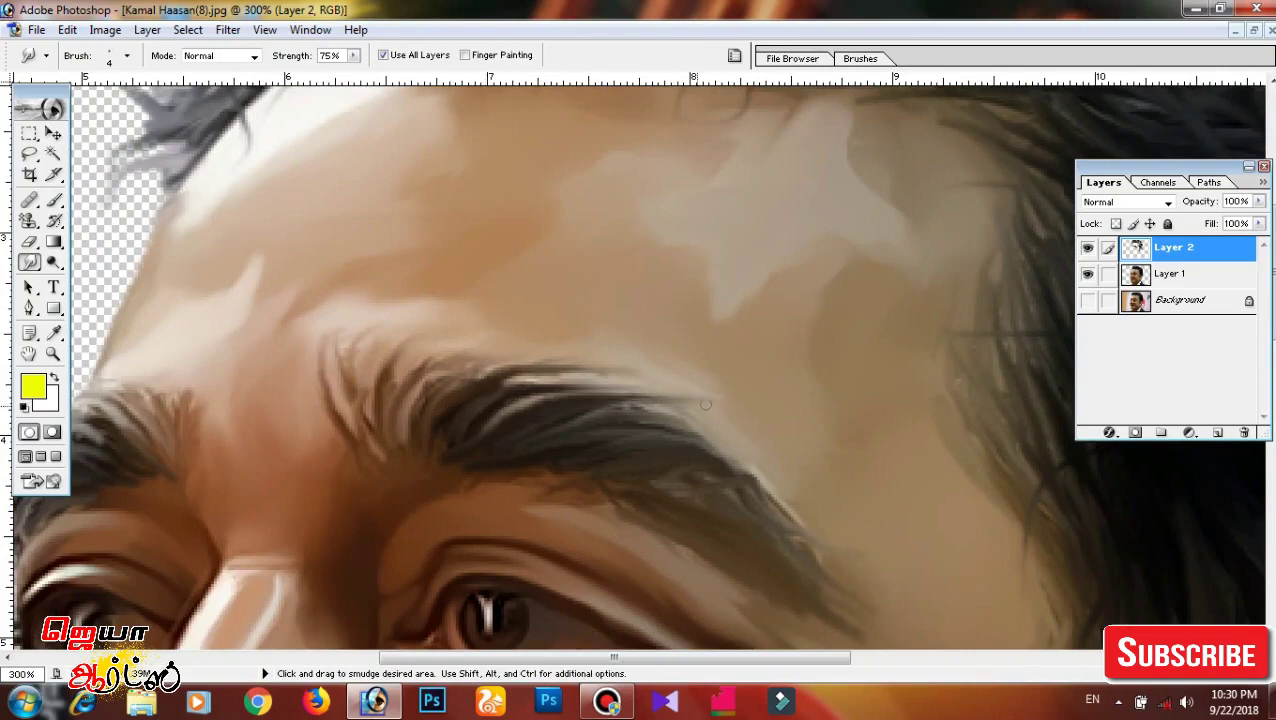
drag(705, 404, 357, 319)
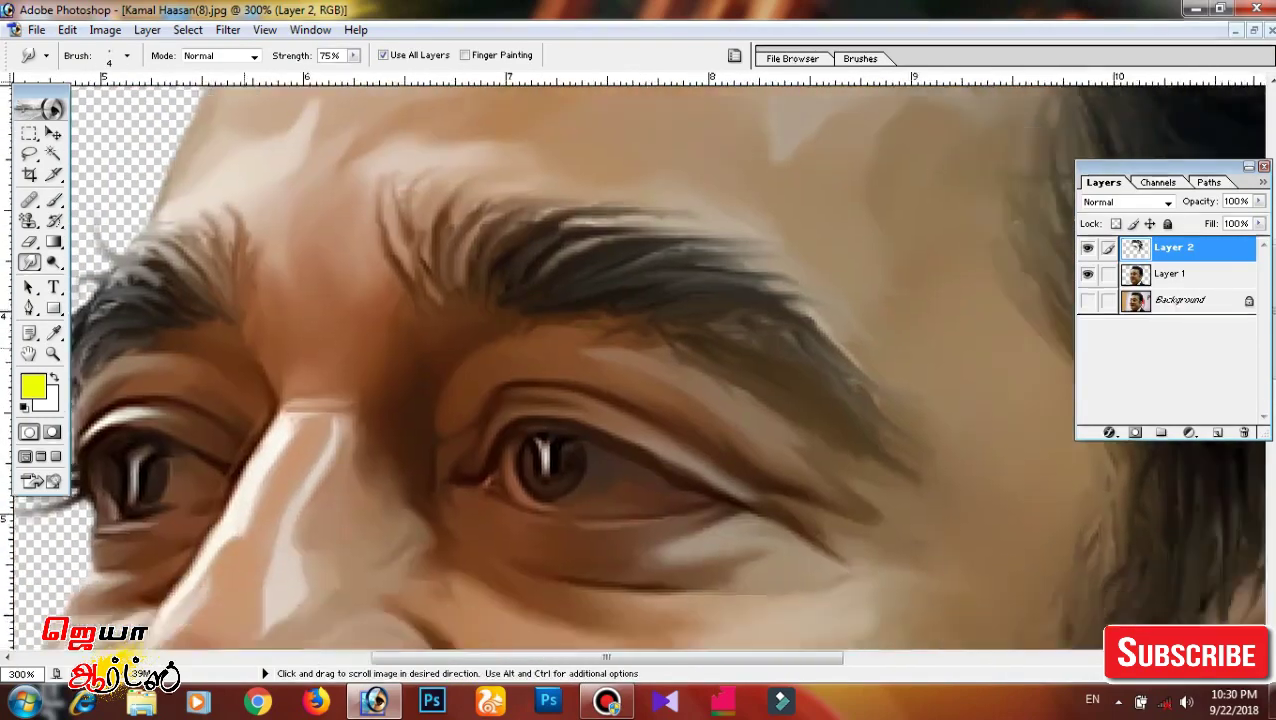
drag(357, 319, 735, 378)
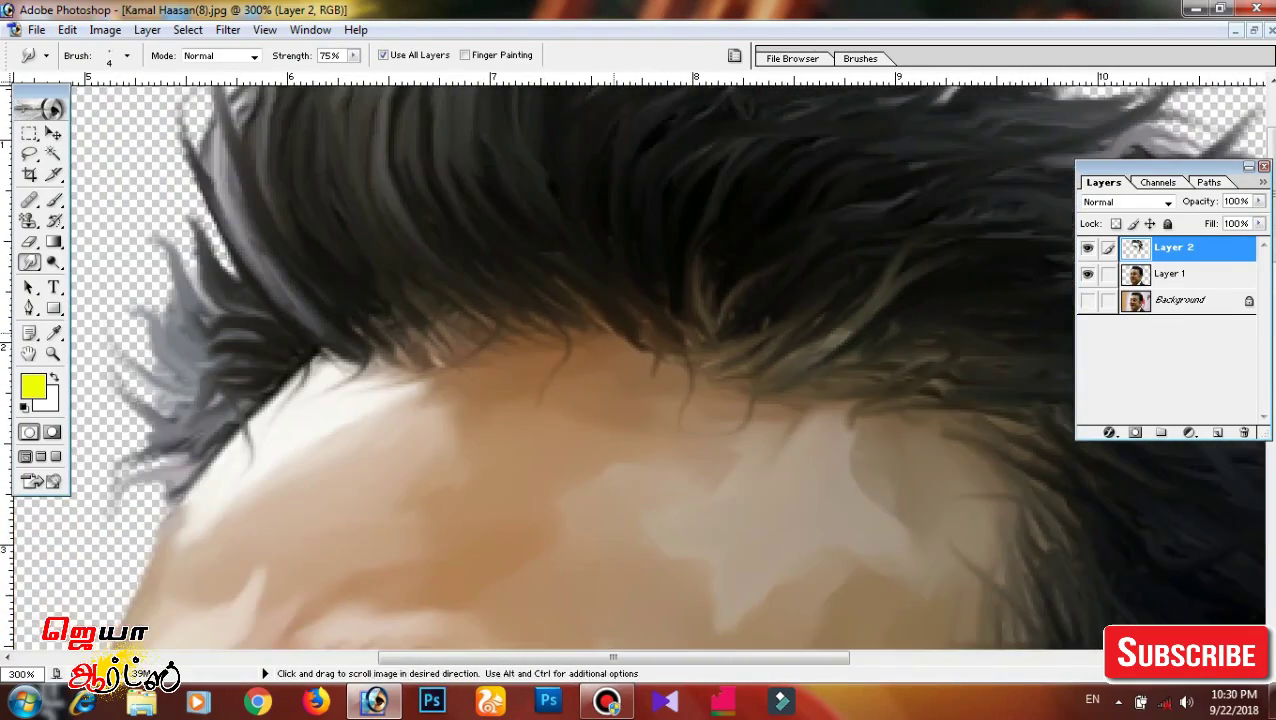
key(ctrl)
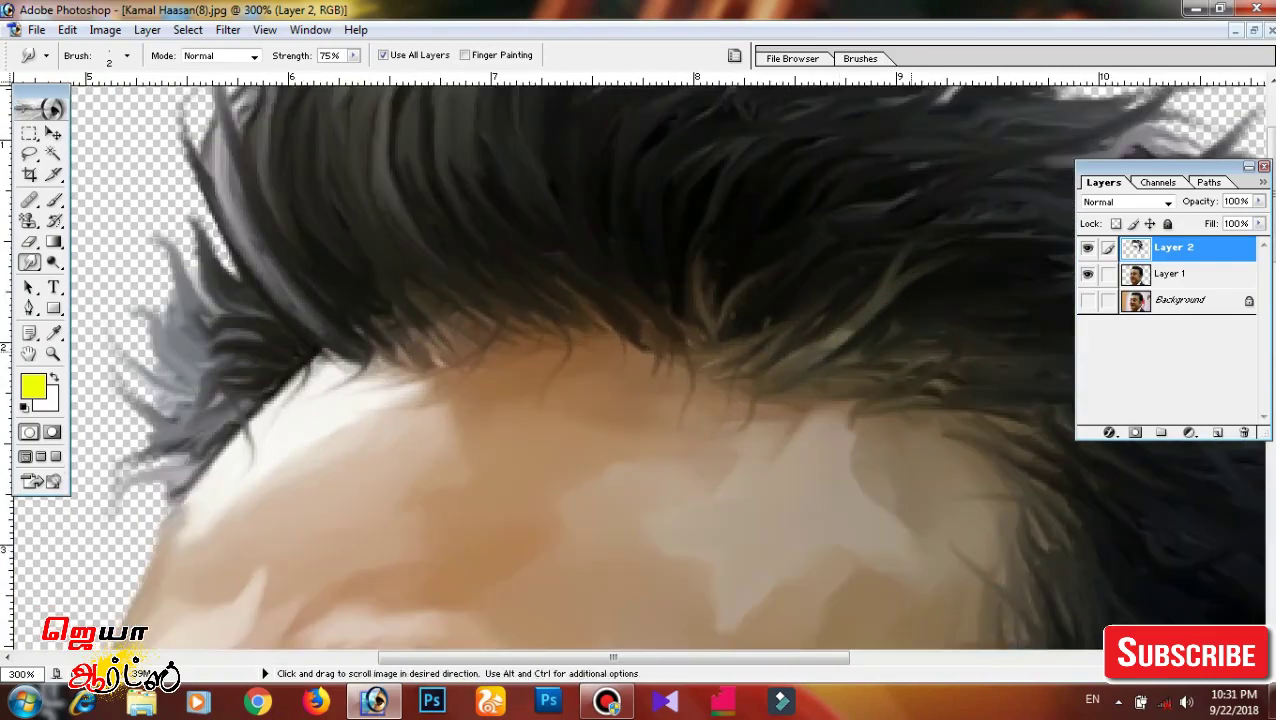
drag(573, 368, 600, 528)
Add a new empty layer and set the foreground colour to a saturated purple.
click(1217, 432)
key(i)
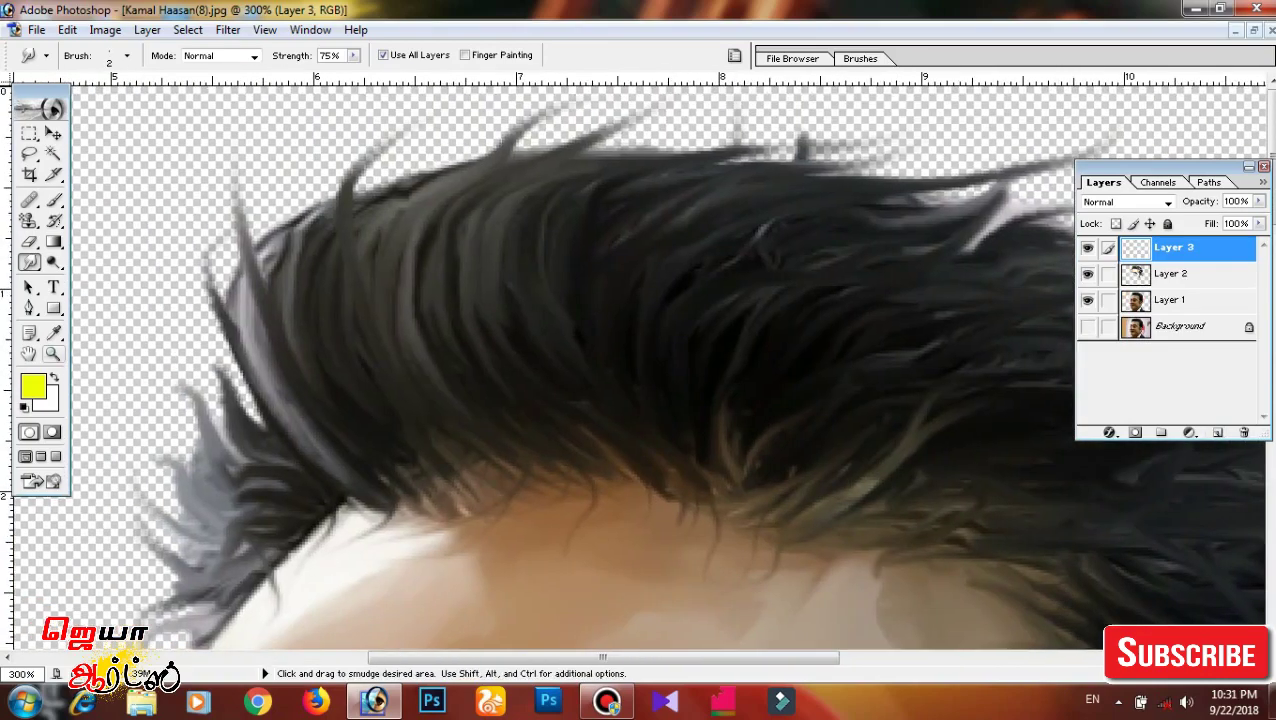
click(33, 386)
click(1069, 287)
click(1018, 263)
click(1069, 232)
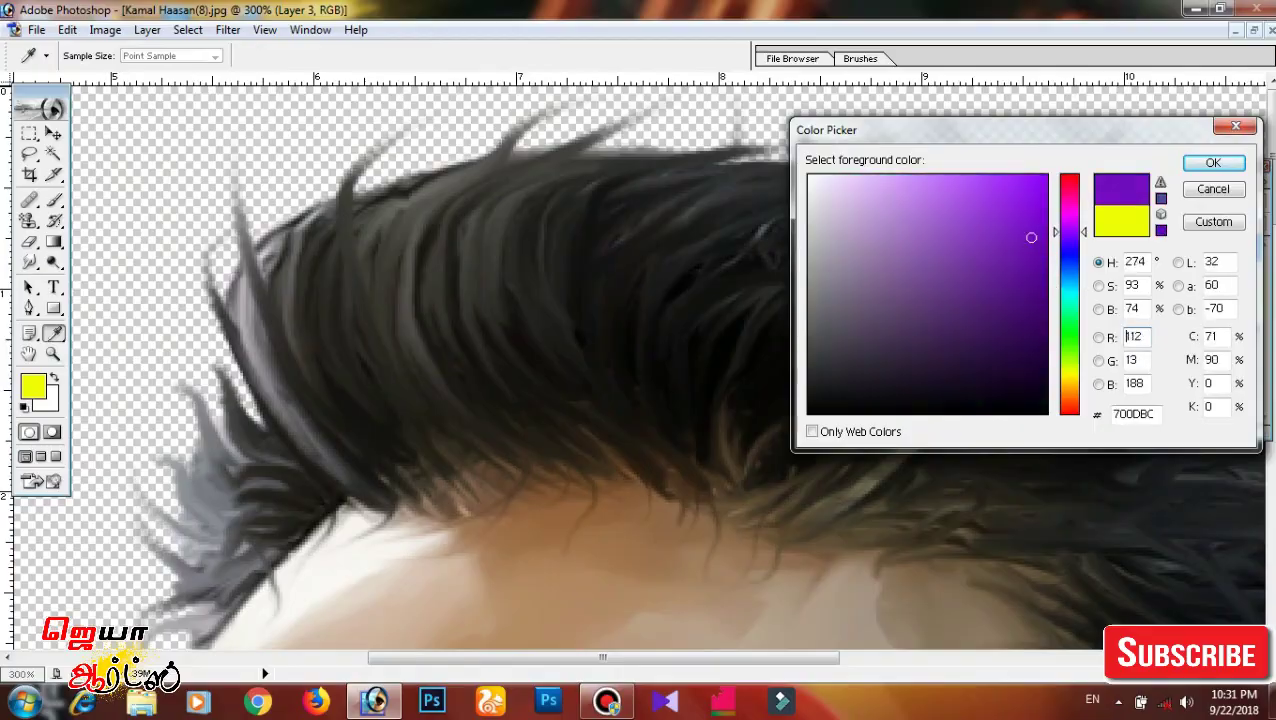
click(997, 253)
click(1213, 162)
On Layer 2, smear the left hair strands lighter with the Smudge tool.
key(r)
click(1175, 273)
ctrl+click(1135, 273)
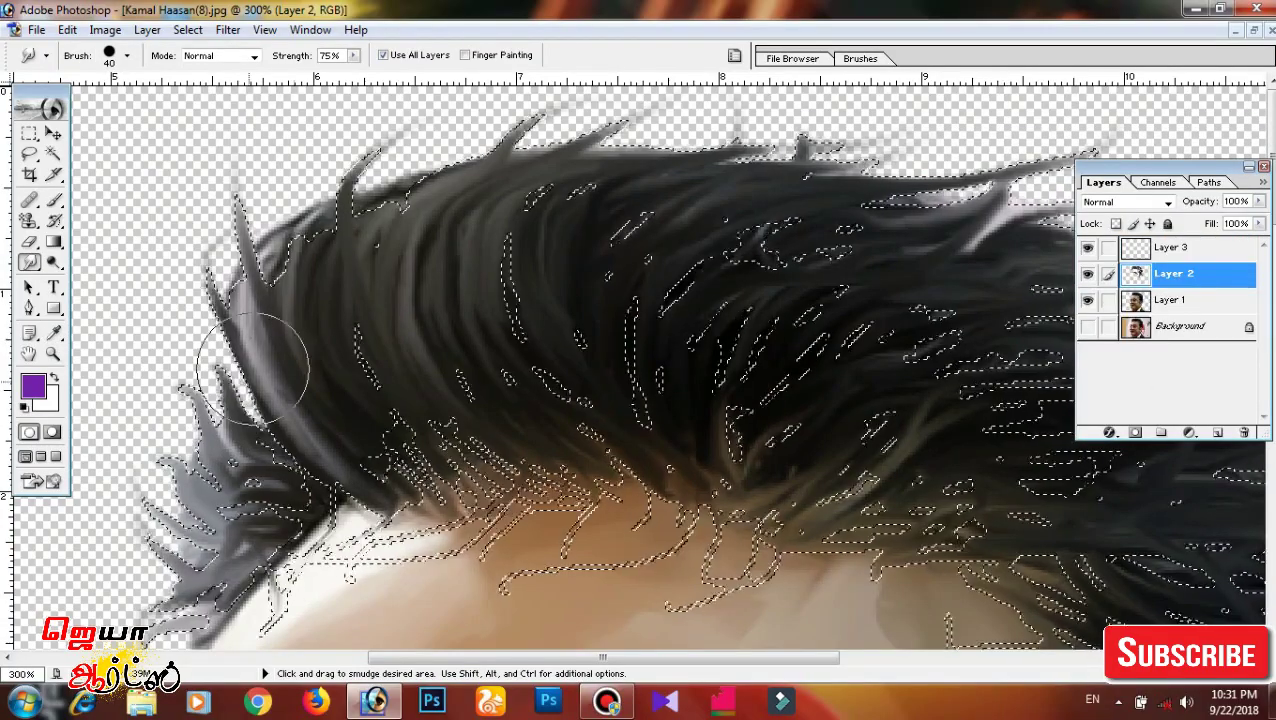
mouse_move(285, 356)
mouse_down()
mouse_move(322, 390)
mouse_move(300, 310)
mouse_up()
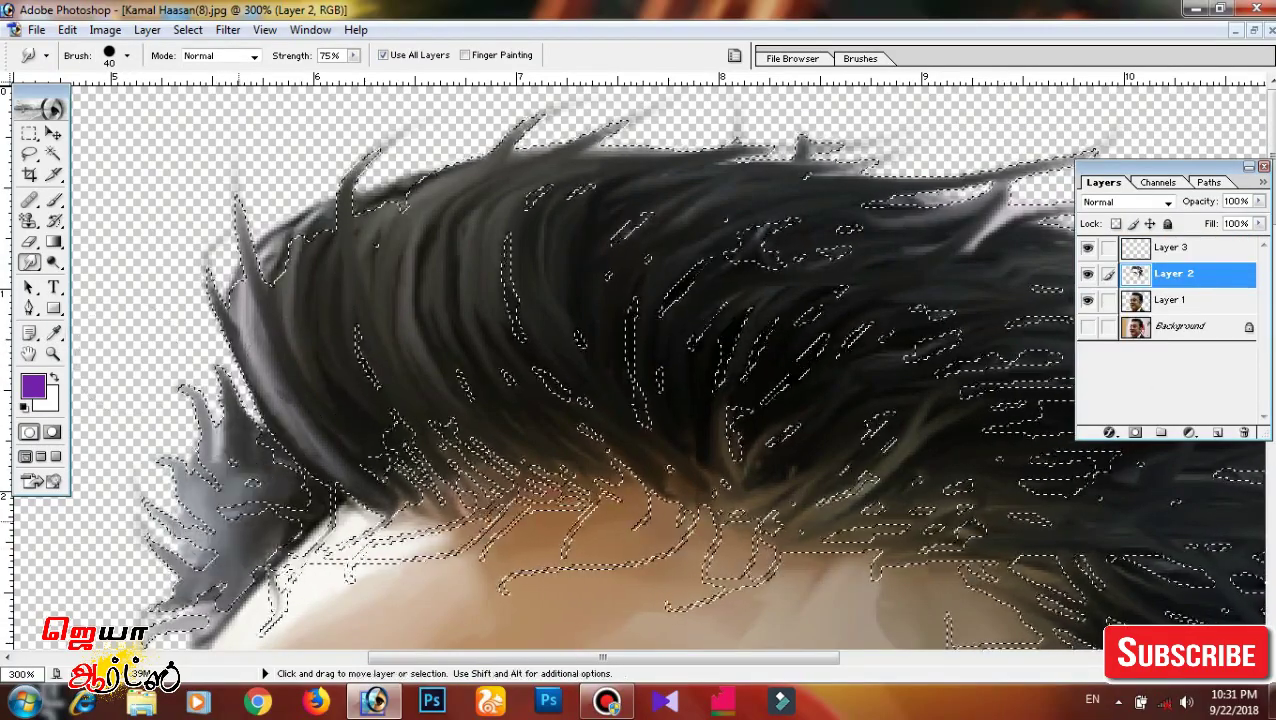
Paint purple over the left hair with a smaller, low-opacity brush, then undo it.
key(b)
right_click(252, 418)
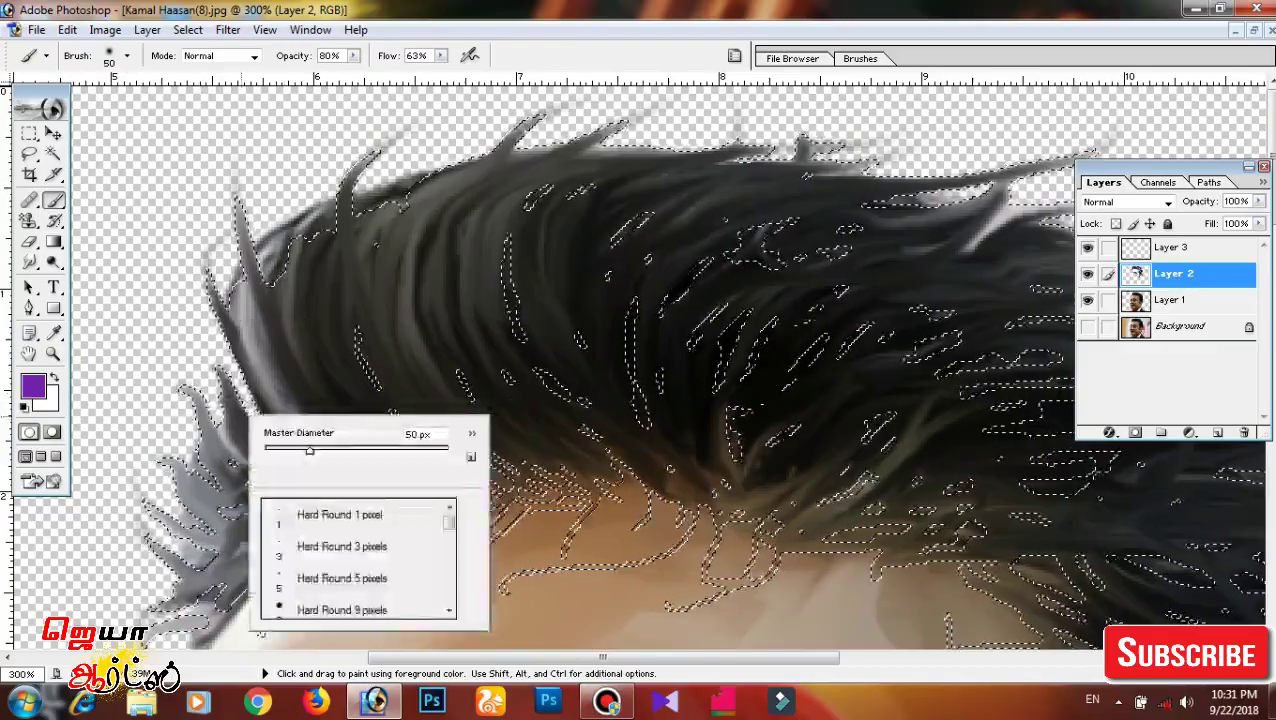
drag(309, 450, 267, 450)
key(Return)
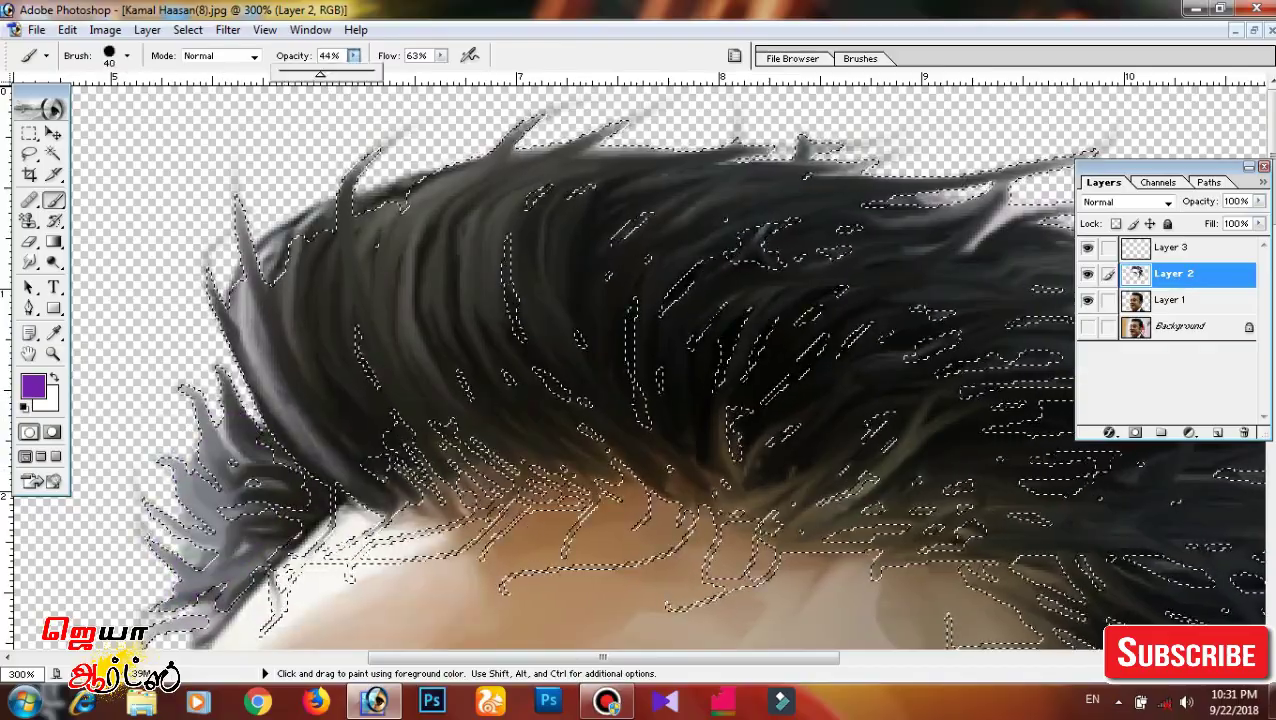
drag(320, 75, 313, 75)
click(440, 55)
drag(446, 75, 412, 75)
drag(200, 560, 325, 245)
key(ctrl+z)
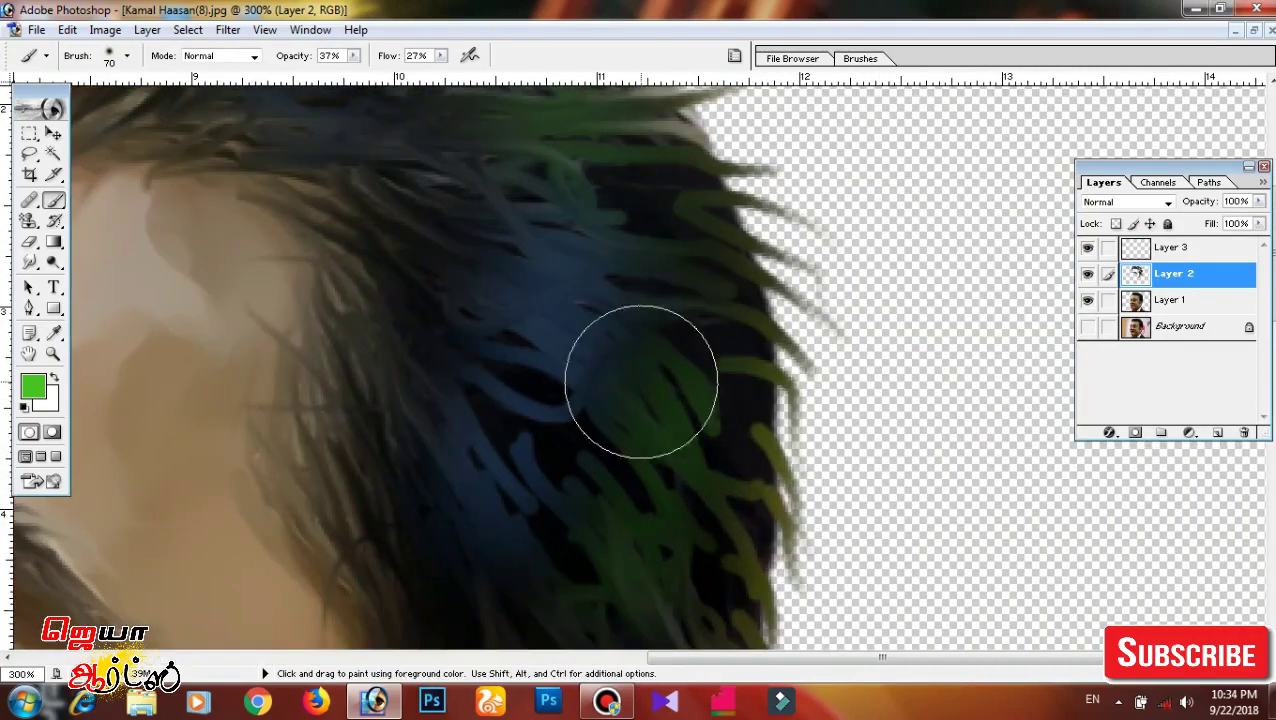
Reduce the smudge brush to a 6-pixel size.
right_click(543, 340)
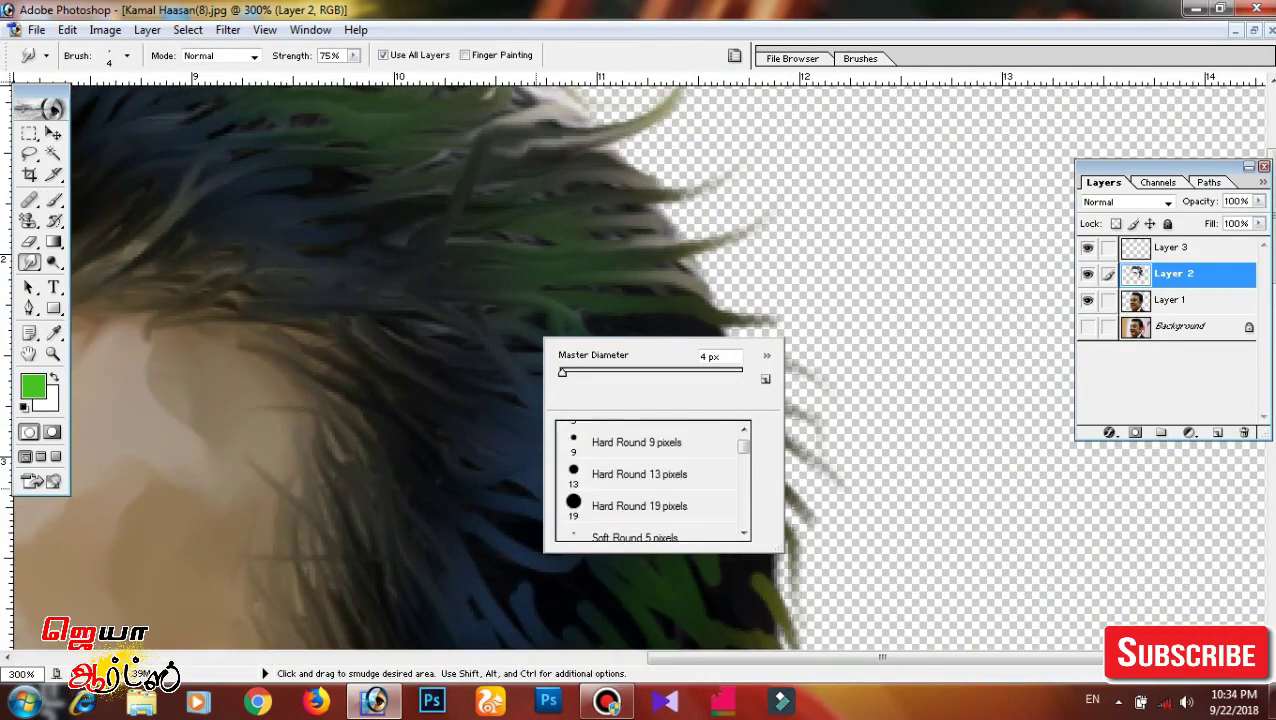
key(Down)
key(Up)
key(Up)
key(Up)
key(Up)
Accept the smaller smudge brush size, pan across the hair and ear, then fit the whole portrait.
key(Return)
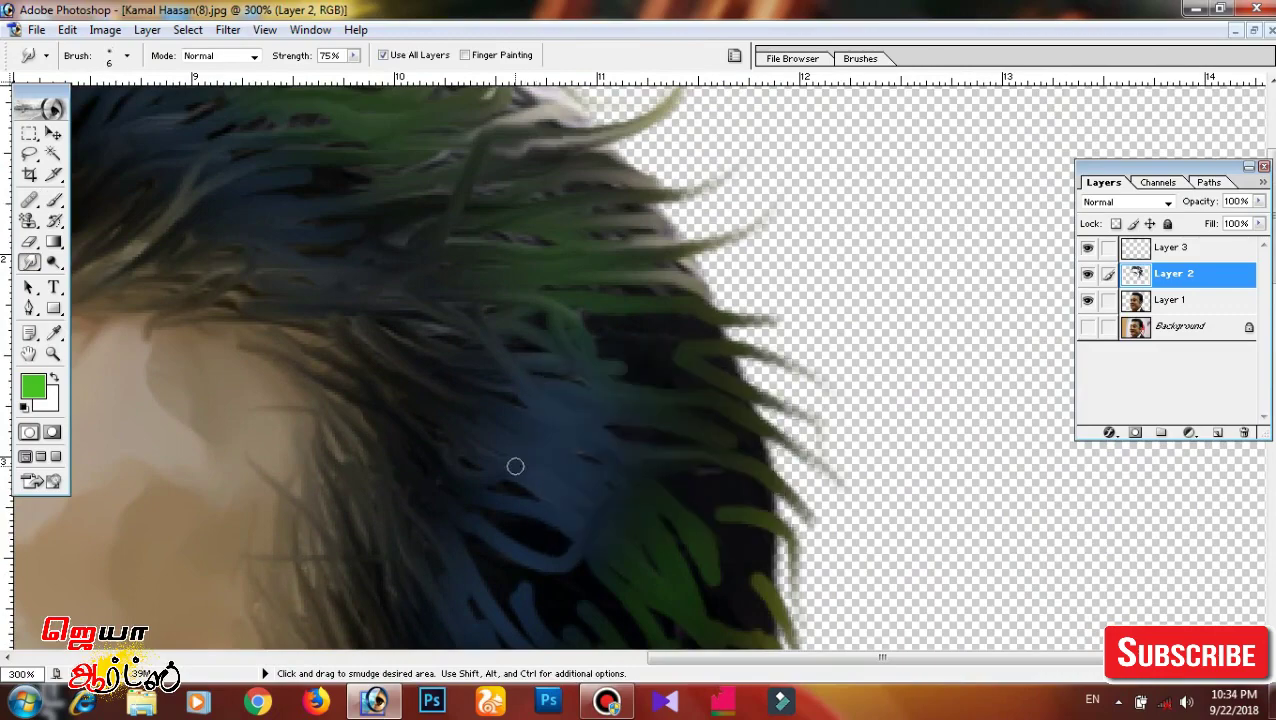
mouse_move(515, 466)
mouse_down()
mouse_move(592, 407)
mouse_move(560, 380)
mouse_up()
drag(513, 333, 460, 190)
drag(740, 475, 692, 400)
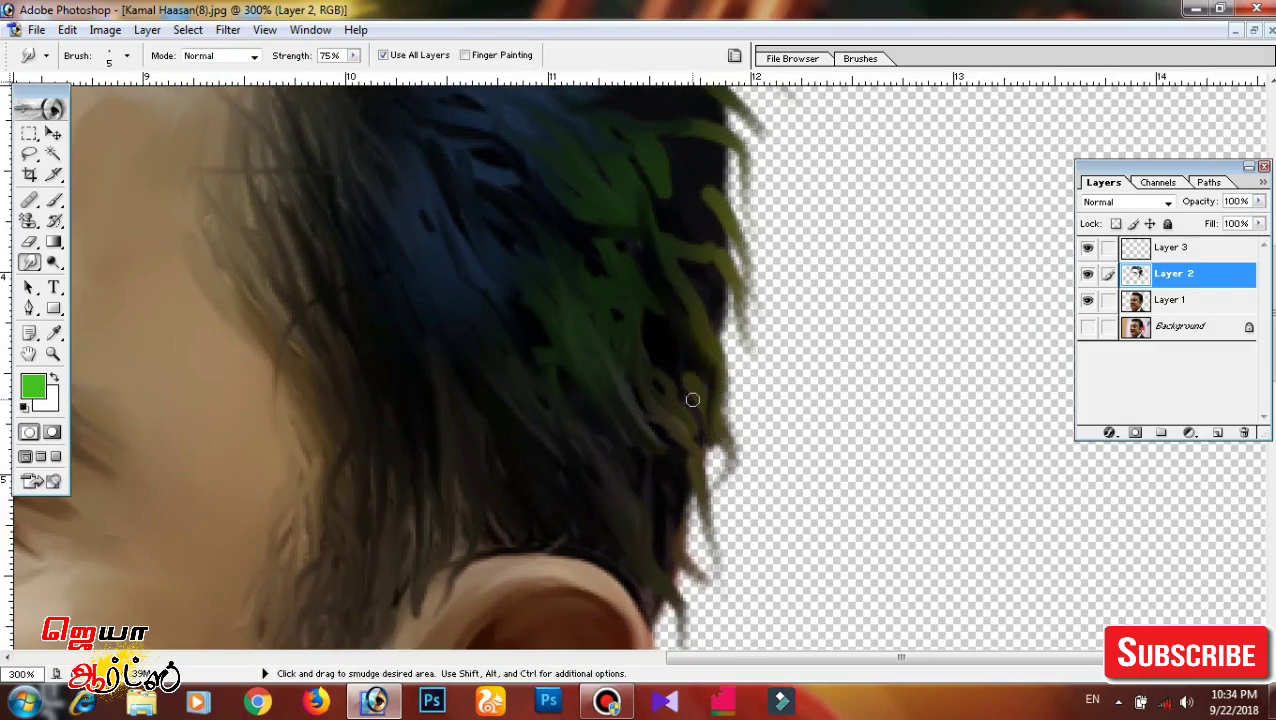
scroll(692, 400, up, 3)
scroll(655, 322, up, 3)
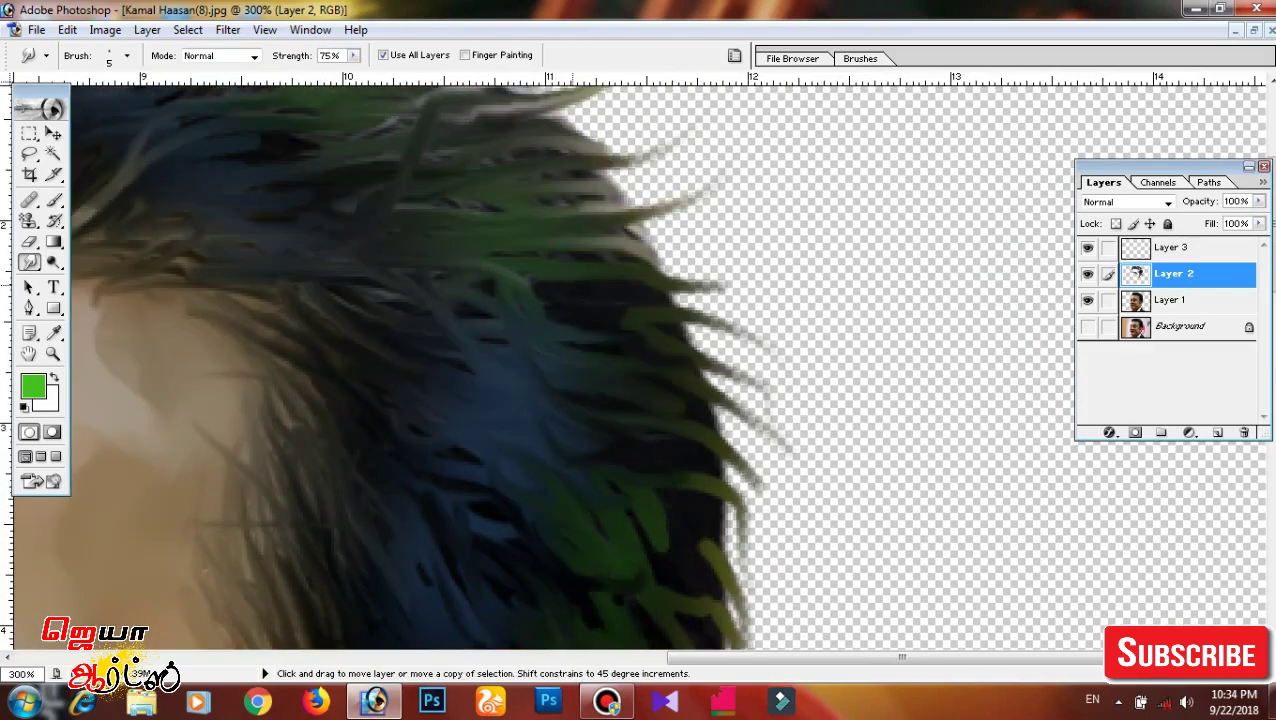
key(ctrl+0)
Delete Layer 3, then restore it with undo.
key(alt+bracketright)
key(Delete)
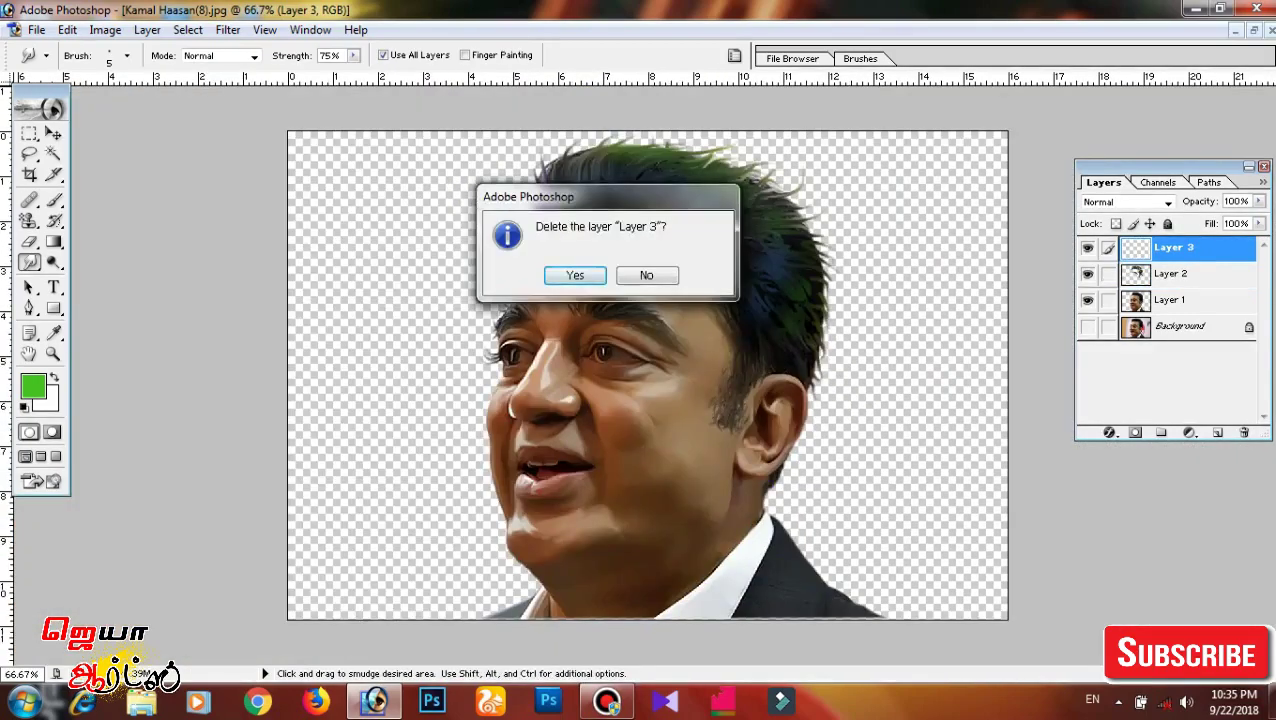
click(573, 262)
key(ctrl+alt+z)
Zoom back in and scroll around to inspect the side hair and left edge of the hair.
key(Escape)
key(ctrl+plus)
key(ctrl+plus)
key(ctrl+plus)
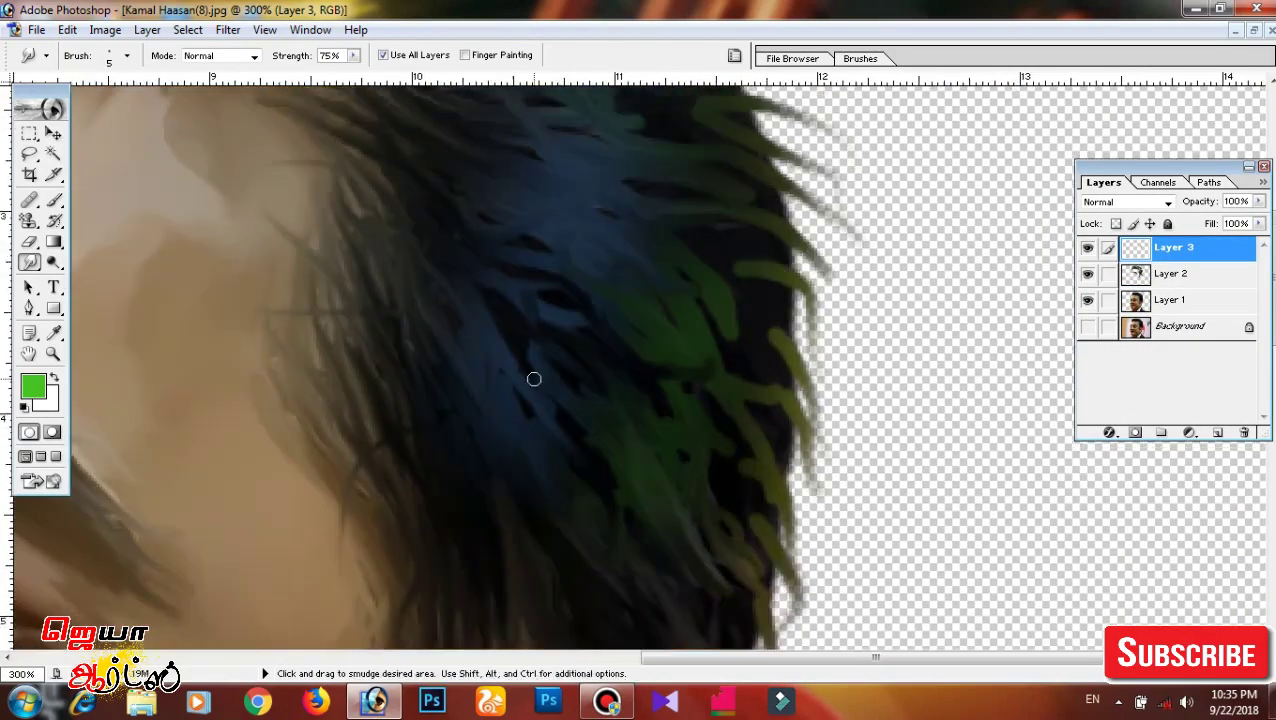
scroll(534, 379, up, 2)
scroll(698, 356, right, 2)
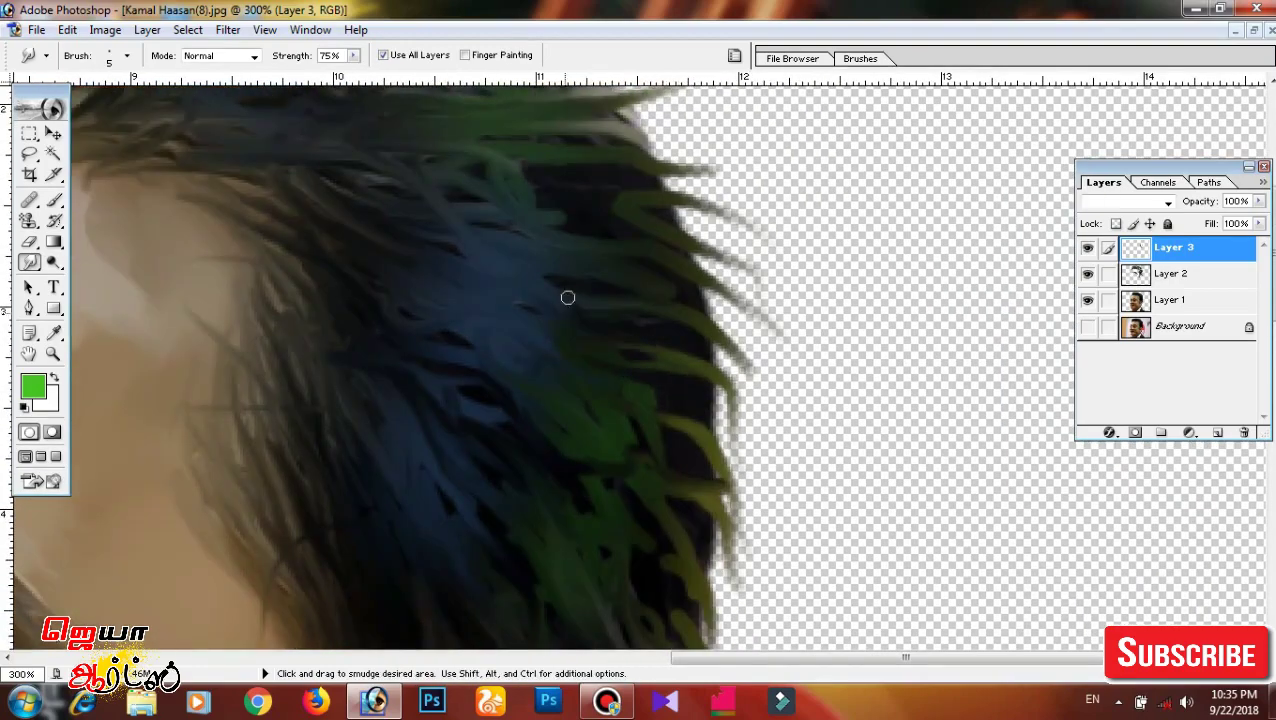
scroll(630, 367, up, 2)
scroll(541, 407, up, 2)
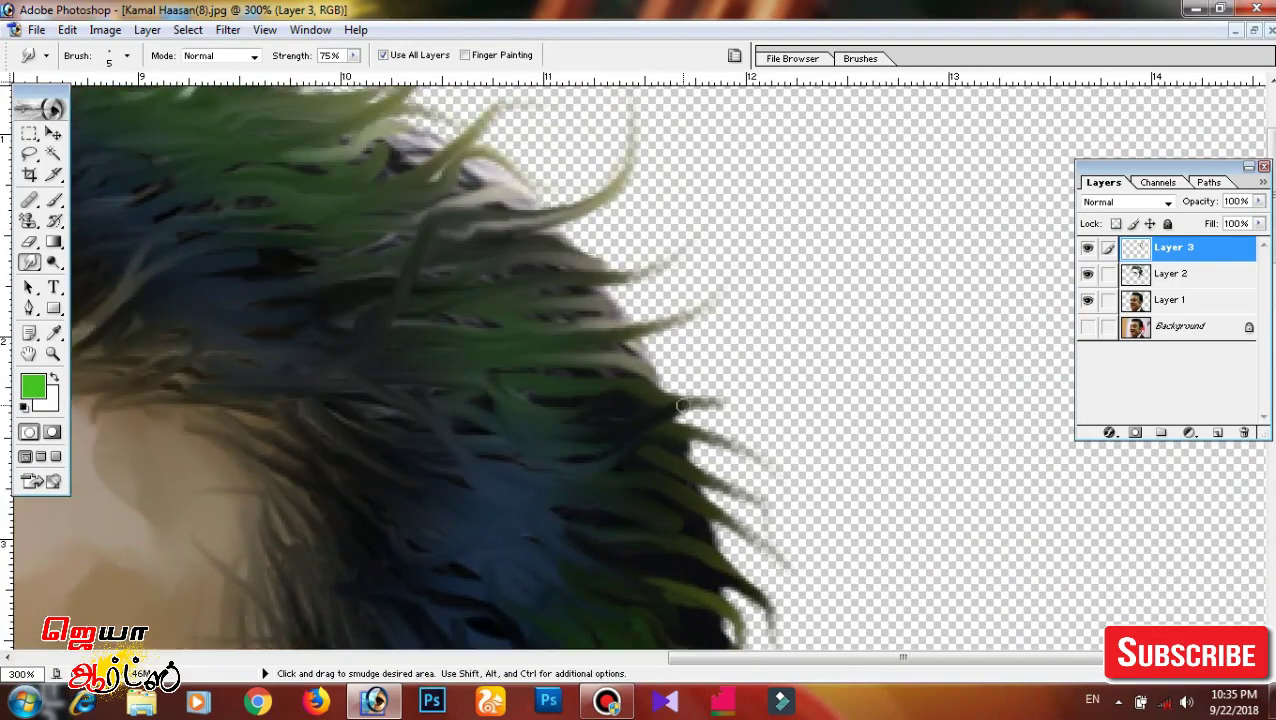
scroll(680, 405, down, 2)
scroll(615, 421, down, 1)
scroll(533, 299, down, 1)
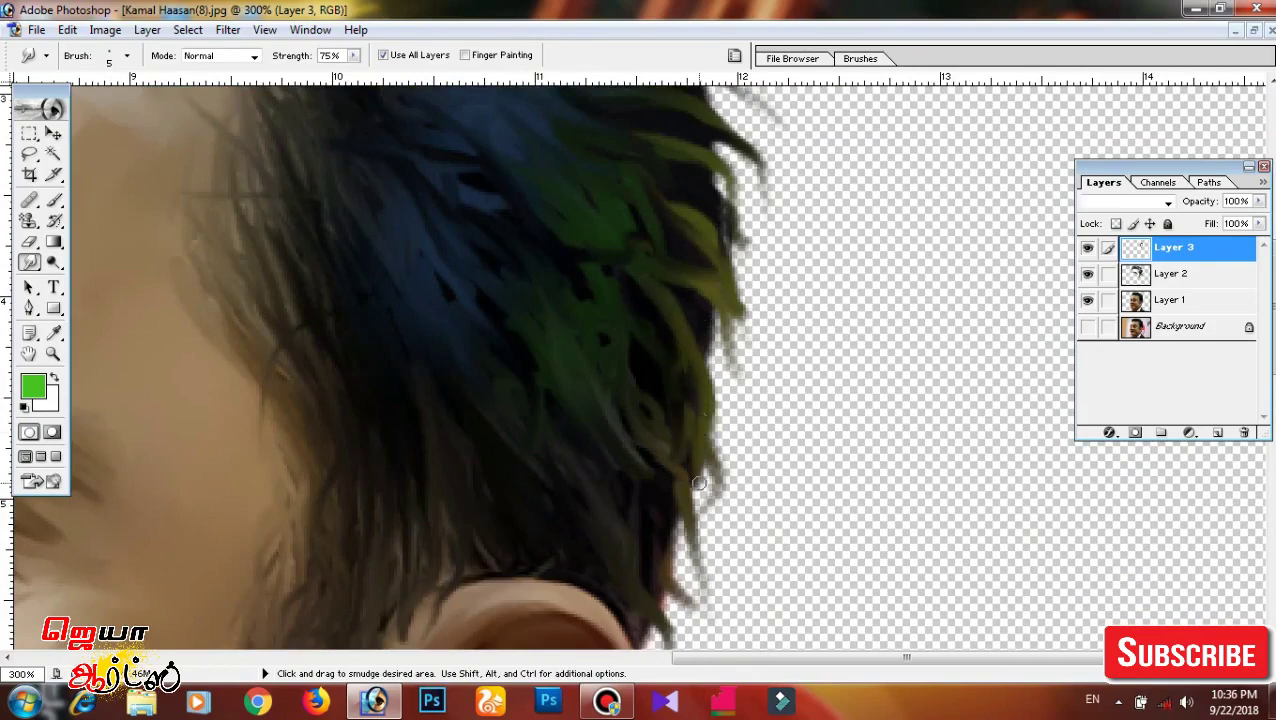
scroll(612, 412, left, 1)
scroll(600, 400, up, 1)
scroll(590, 381, up, 2)
scroll(688, 420, up, 1)
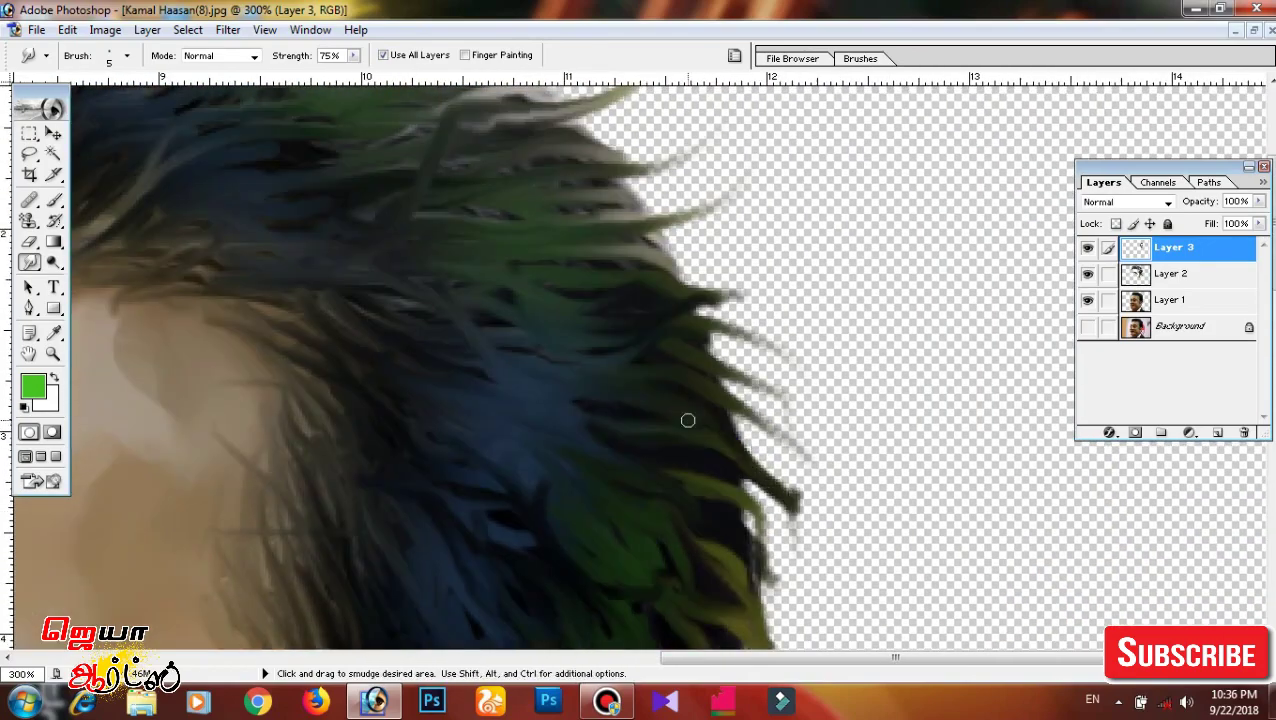
drag(450, 350, 675, 400)
scroll(715, 499, down, 1)
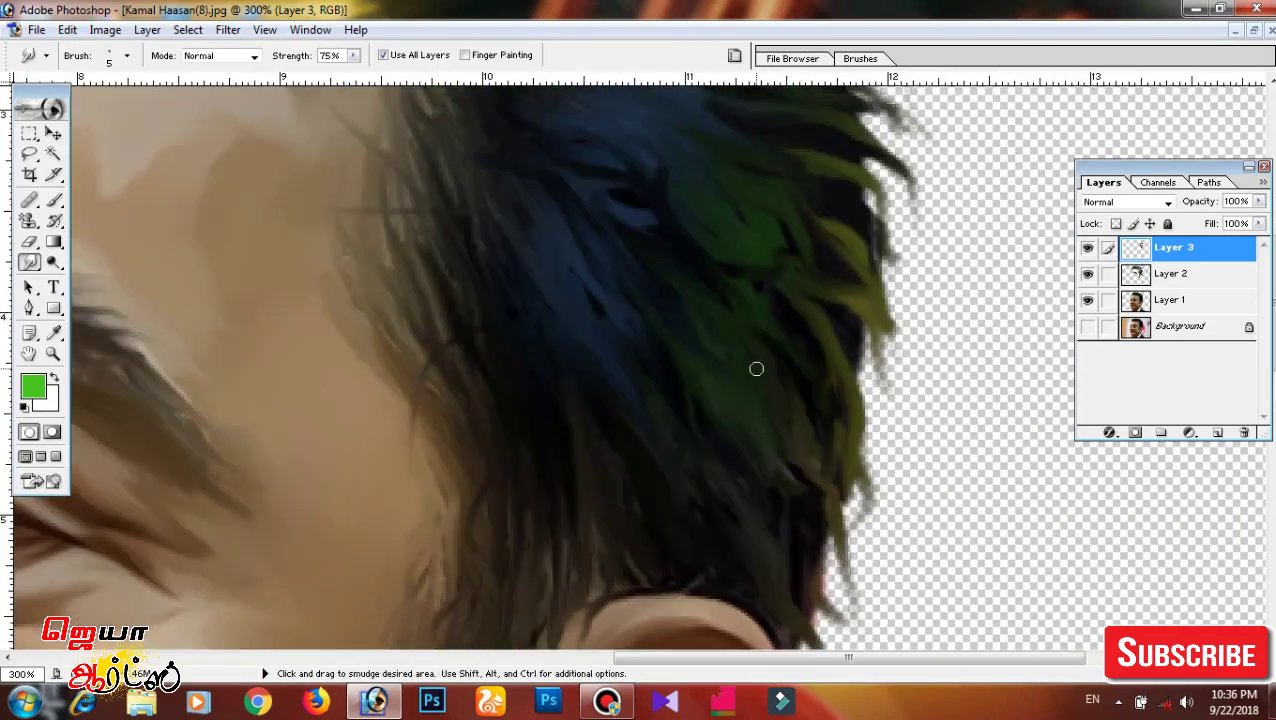
scroll(755, 367, down, 1)
scroll(820, 400, down, 3)
scroll(850, 395, left, 1)
scroll(692, 402, up, 3)
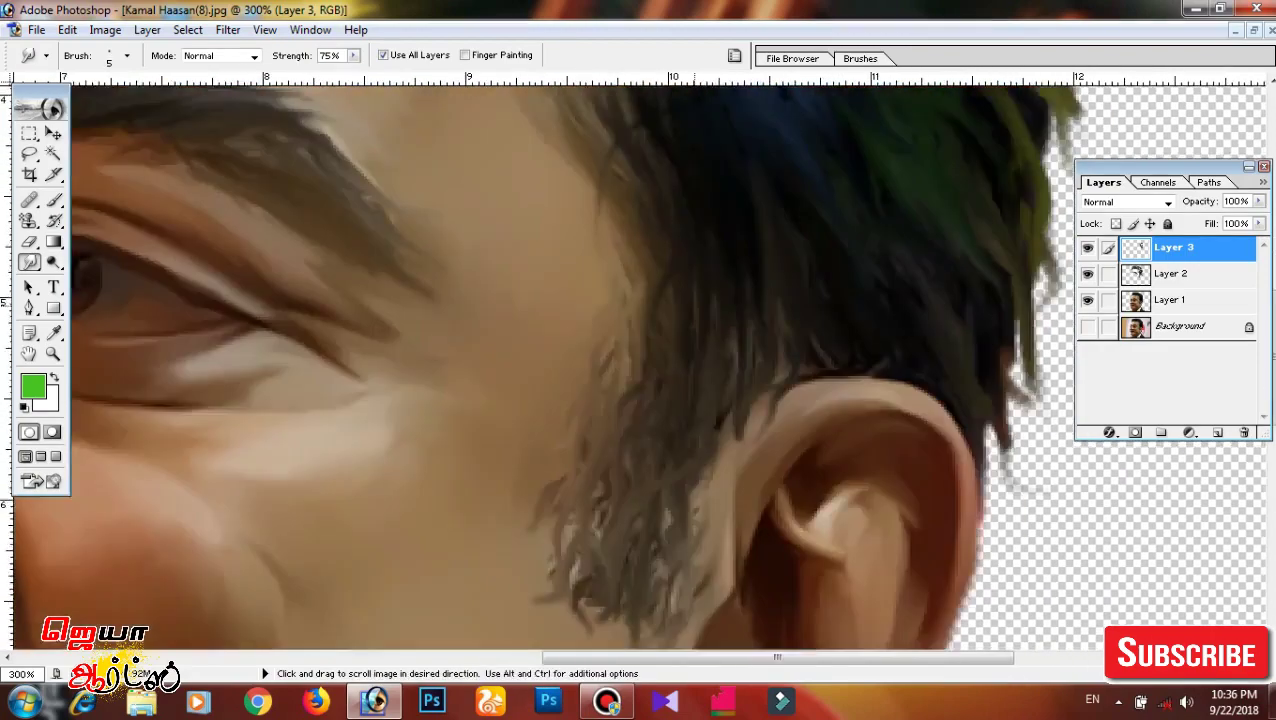
scroll(692, 402, up, 2)
scroll(638, 489, down, 2)
scroll(647, 473, up, 1)
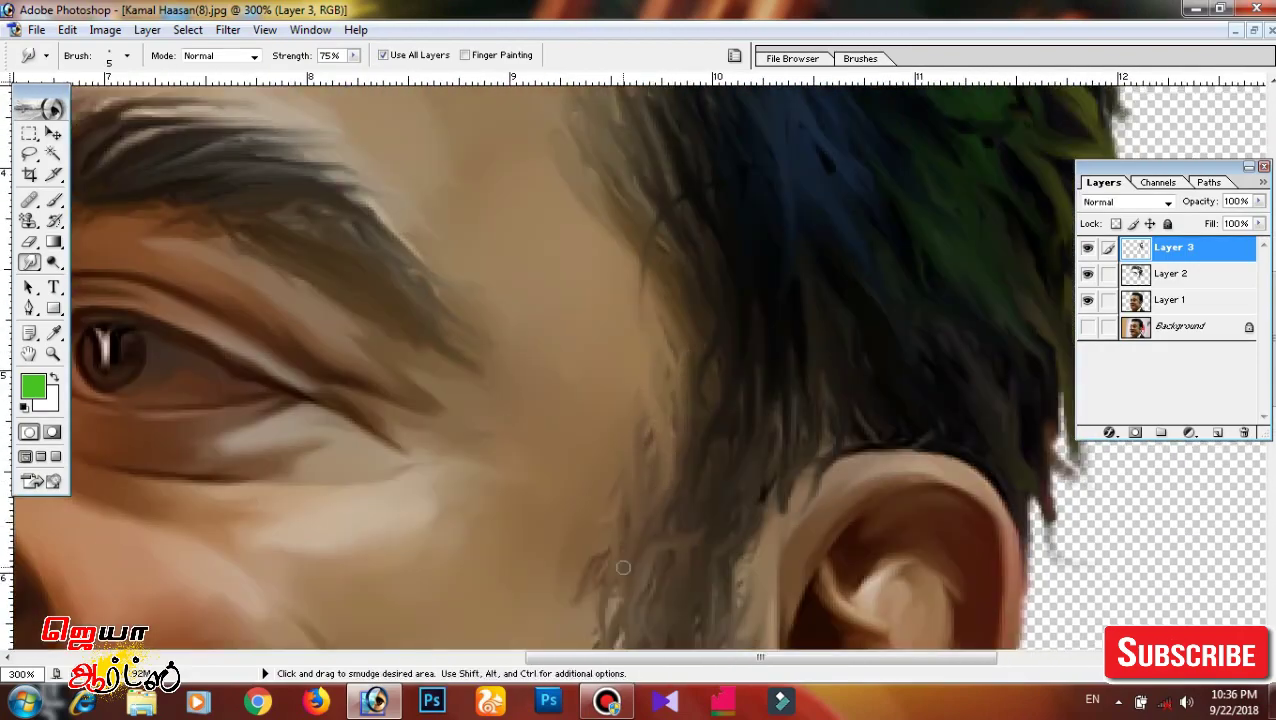
scroll(700, 450, up, 1)
scroll(806, 421, up, 3)
scroll(806, 421, right, 2)
scroll(751, 338, right, 1)
scroll(770, 347, down, 1)
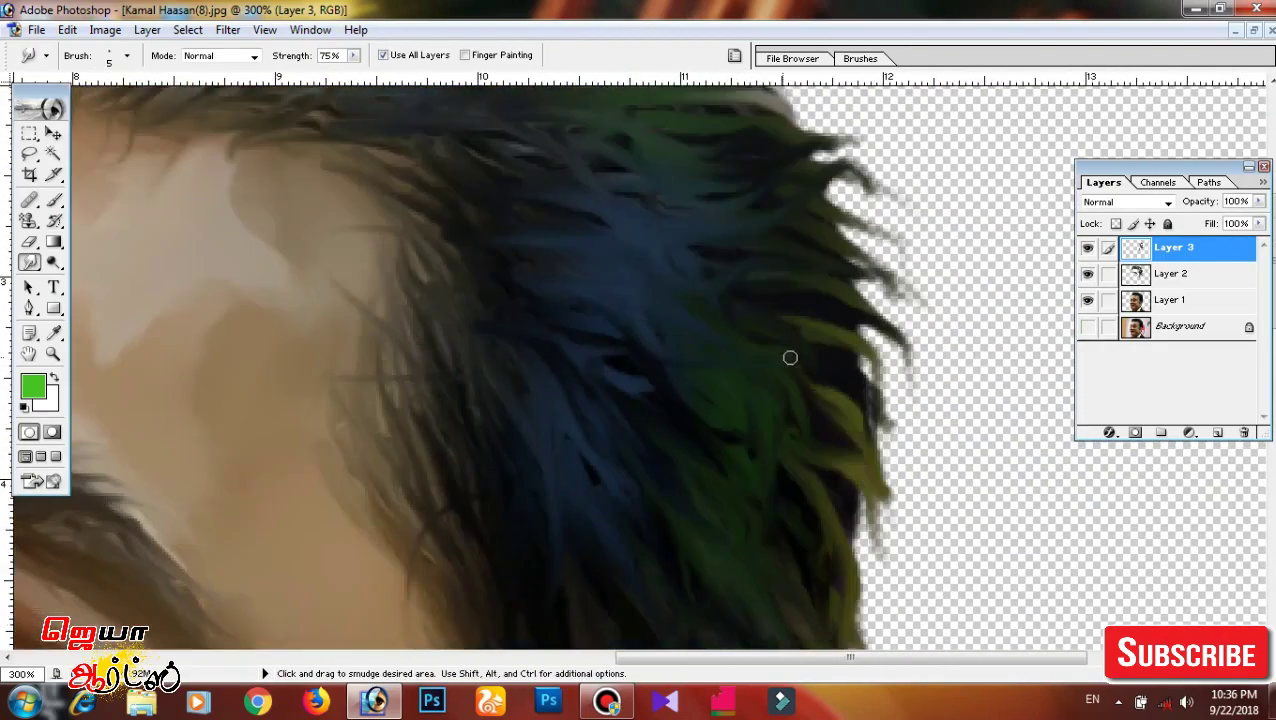
scroll(860, 336, down, 2)
scroll(860, 336, up, 3)
scroll(860, 336, left, 2)
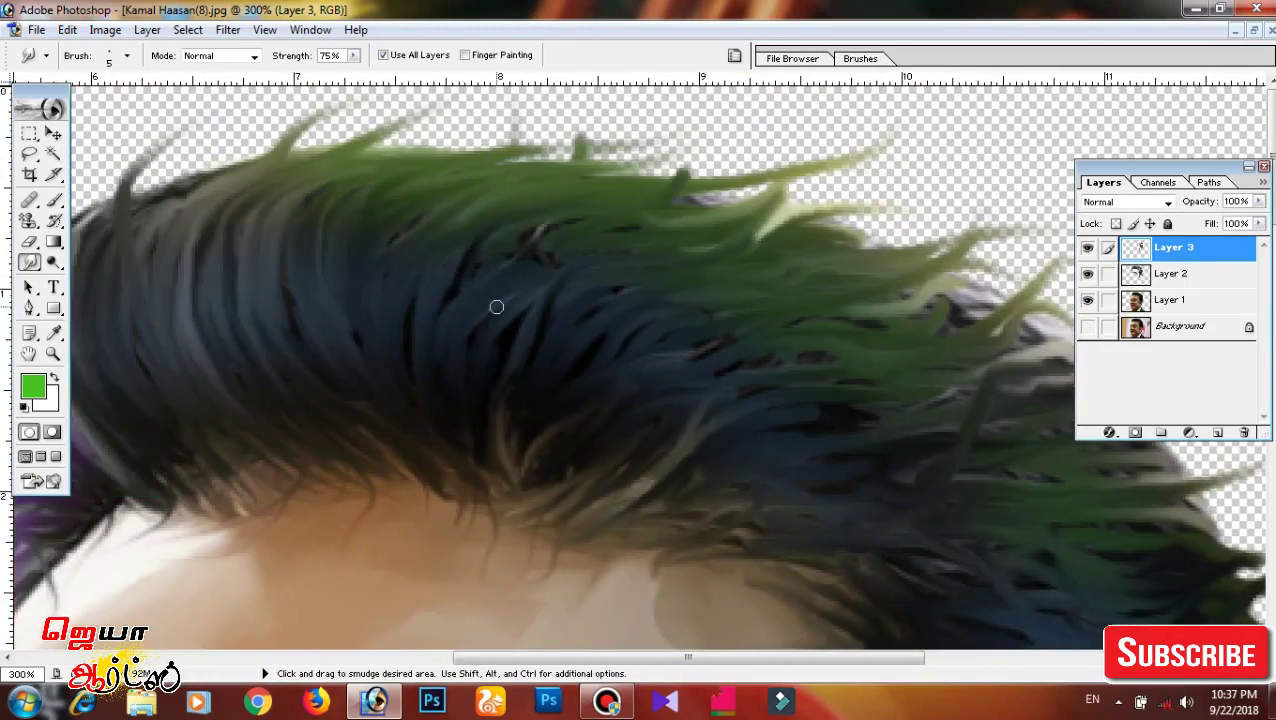
scroll(557, 308, left, 2)
scroll(518, 91, left, 2)
scroll(547, 168, down, 1)
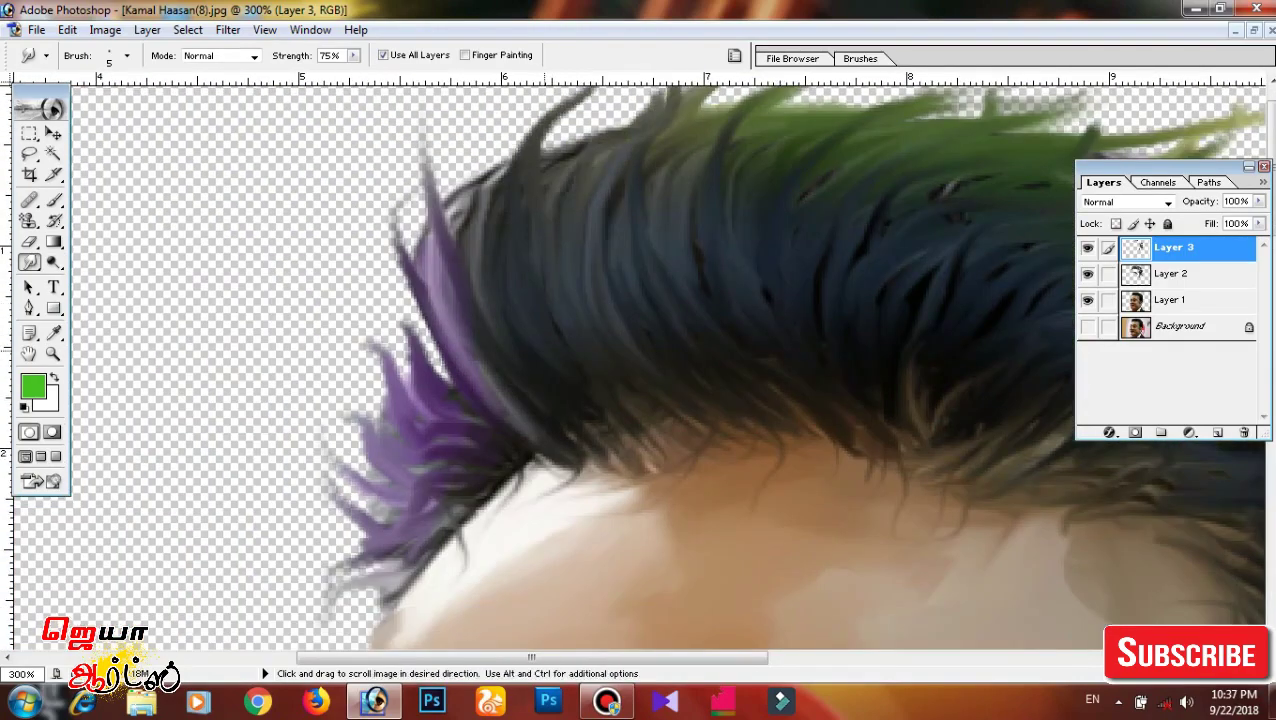
drag(522, 588, 632, 338)
scroll(581, 340, up, 2)
scroll(585, 340, right, 3)
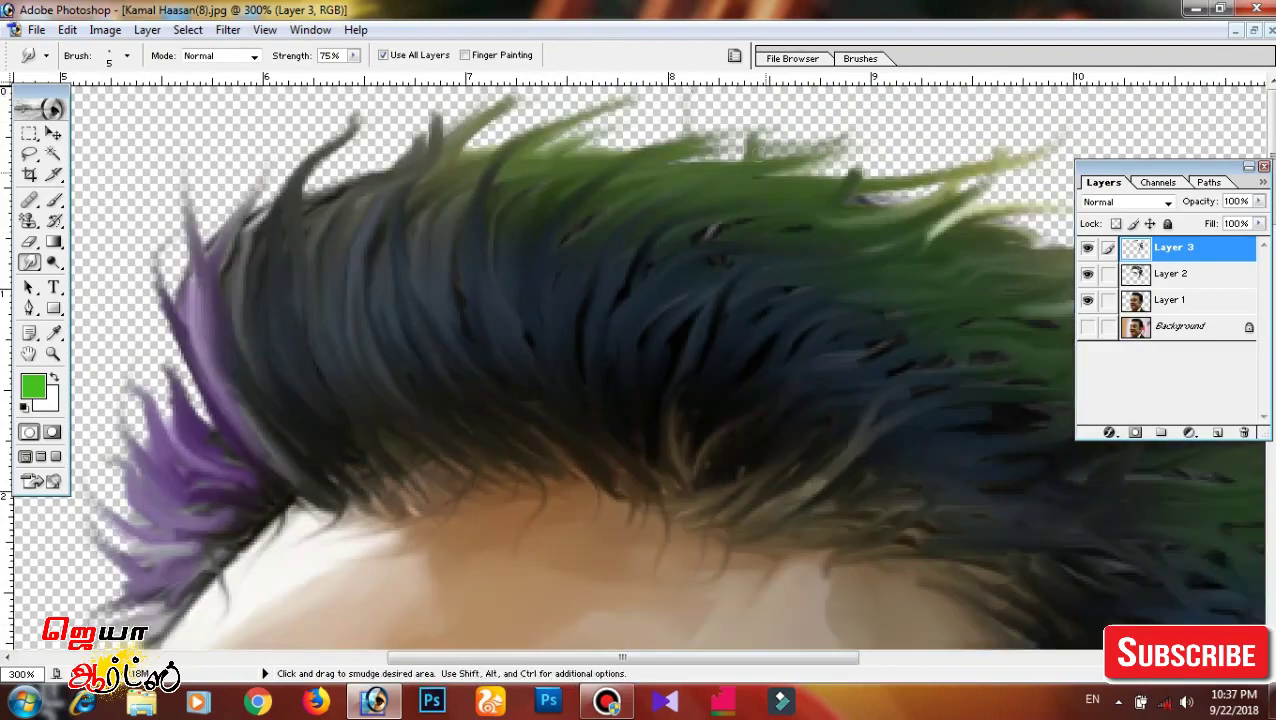
scroll(590, 339, right, 2)
scroll(749, 305, right, 2)
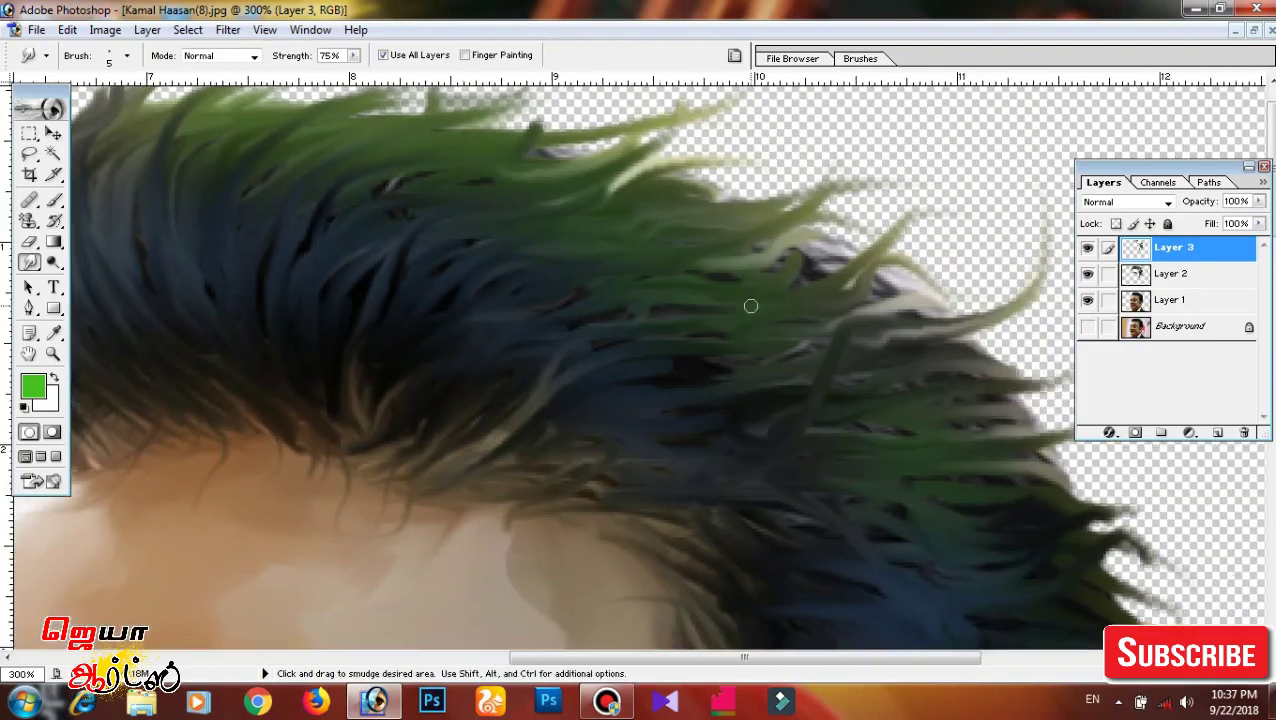
scroll(786, 330, right, 2)
Check the smudged eye and eyebrow at 400%, then zoom out to the entire portrait.
key(ctrl+minus)
key(ctrl+minus)
key(ctrl+plus)
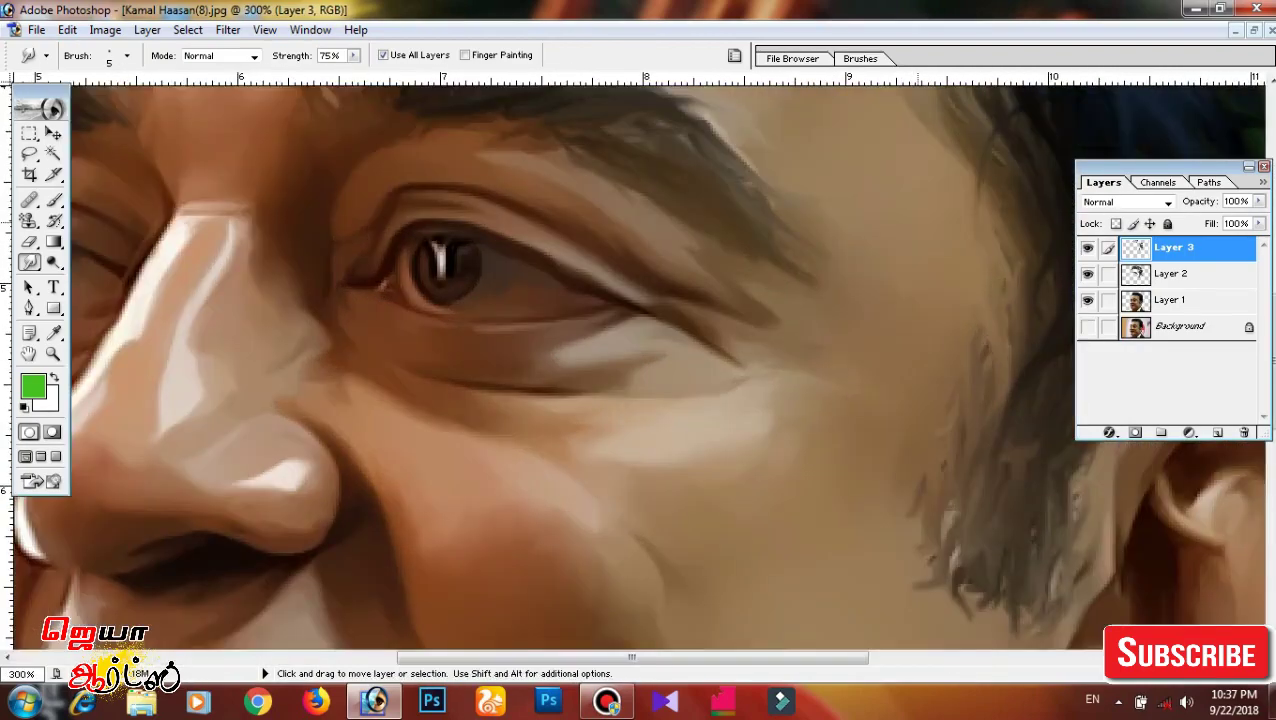
key(ctrl+plus)
key(ctrl+plus)
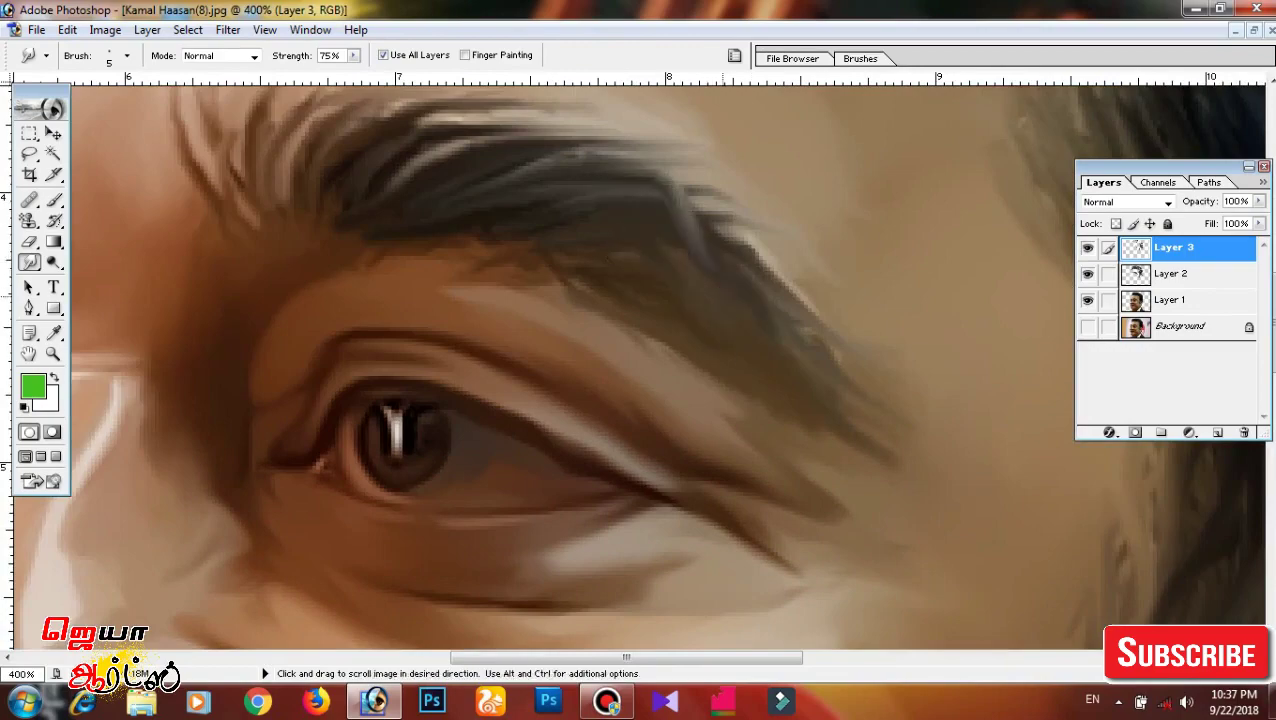
key(ctrl+minus)
key(ctrl+minus)
key(ctrl+minus)
key(ctrl+minus)
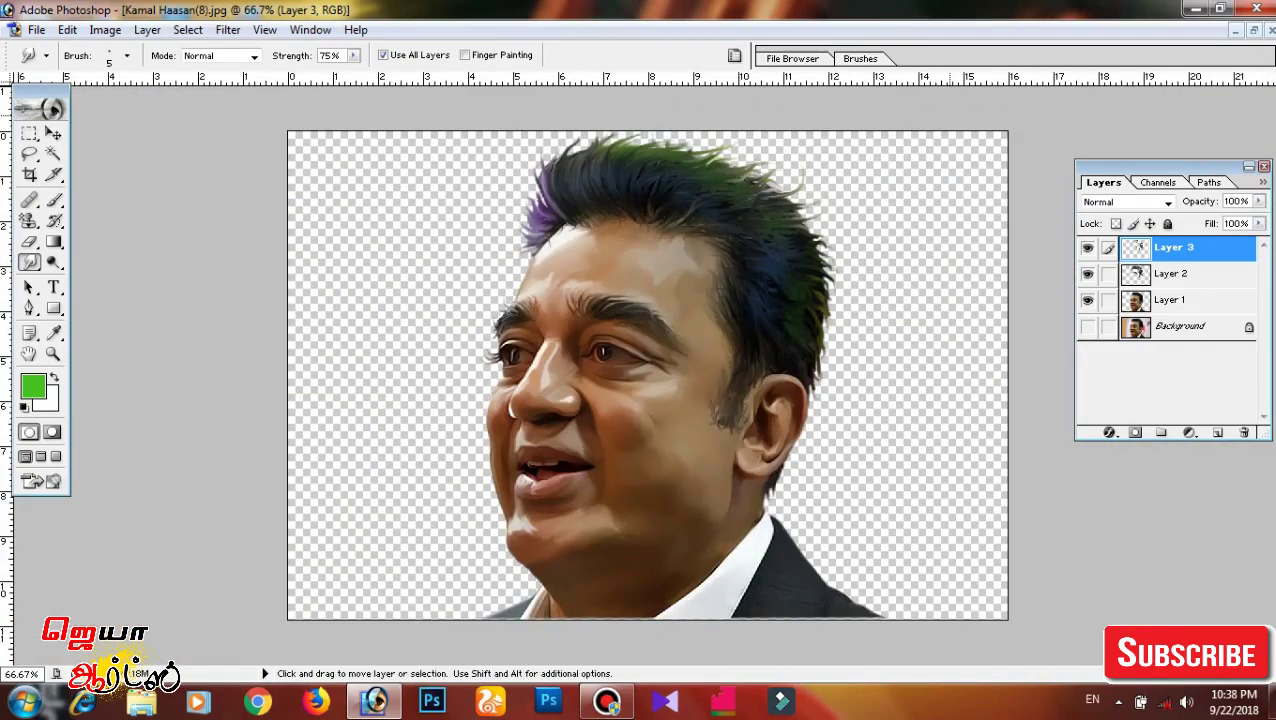
Zoom in on the eyes and nose and choose the Brush tool with a large soft round preset.
key(ctrl+plus)
scroll(663, 431, up, 2)
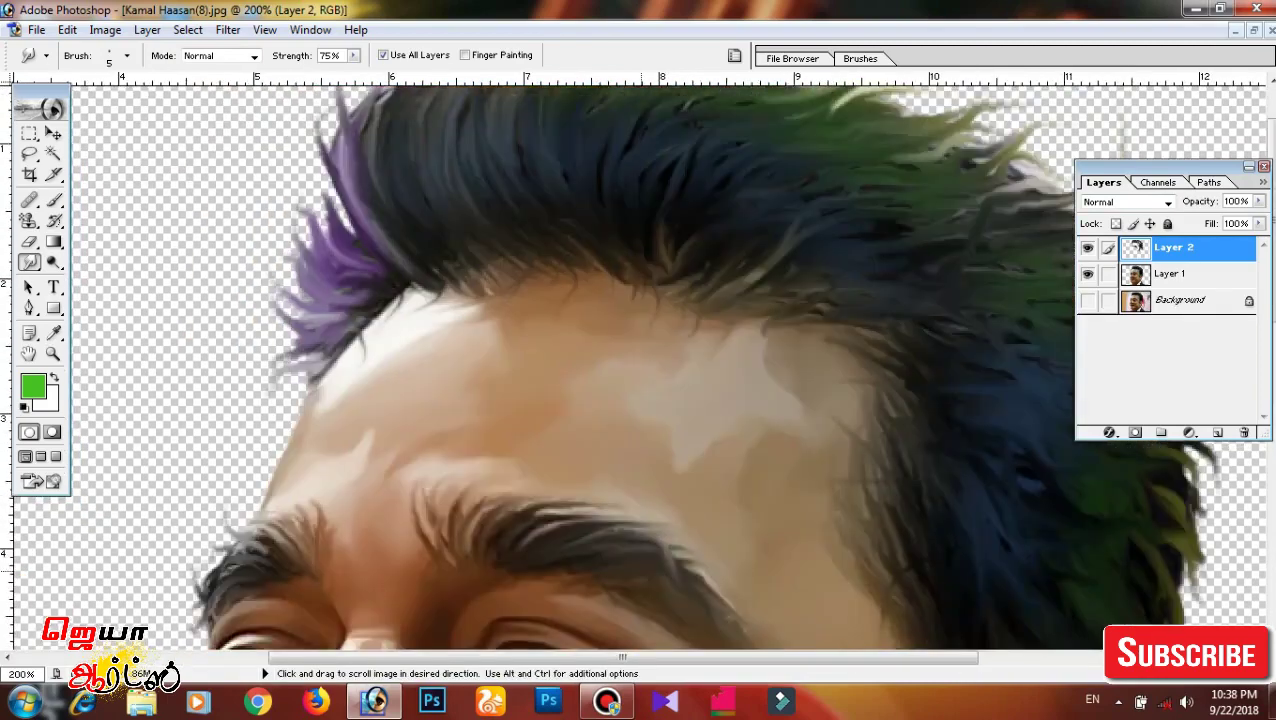
drag(640, 350, 586, 425)
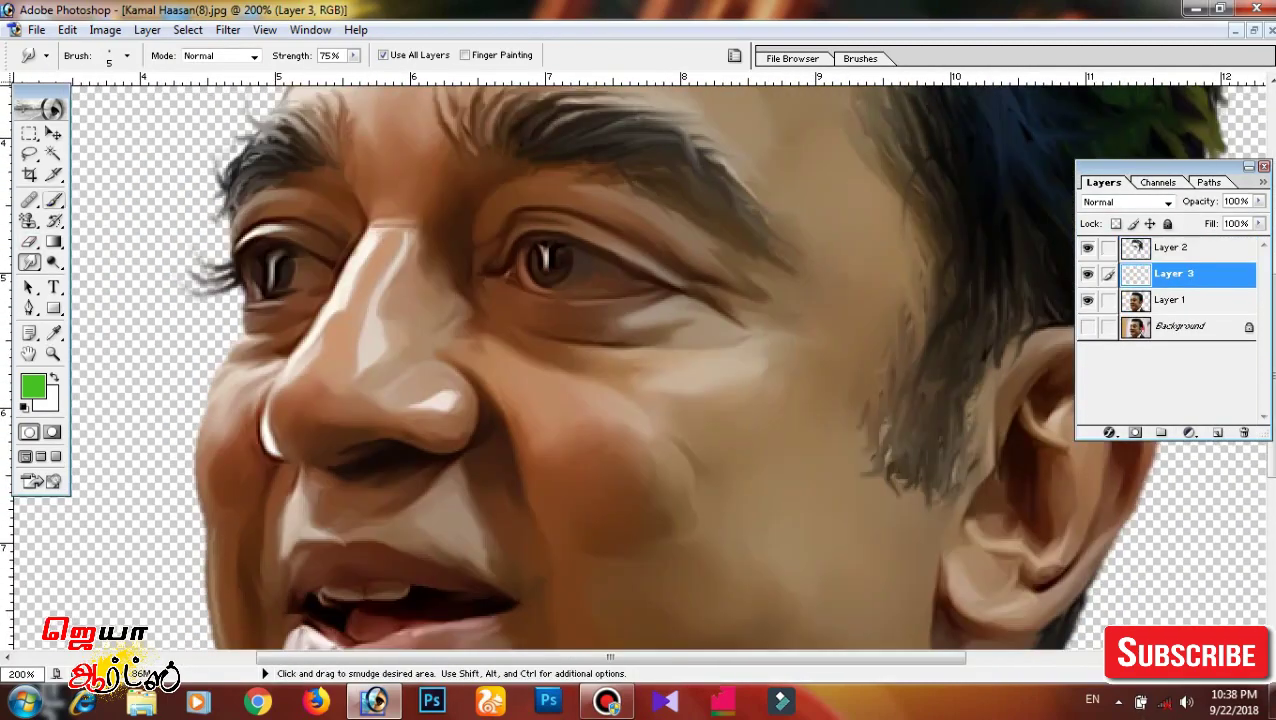
key(b)
right_click(583, 363)
scroll(690, 500, down, 5)
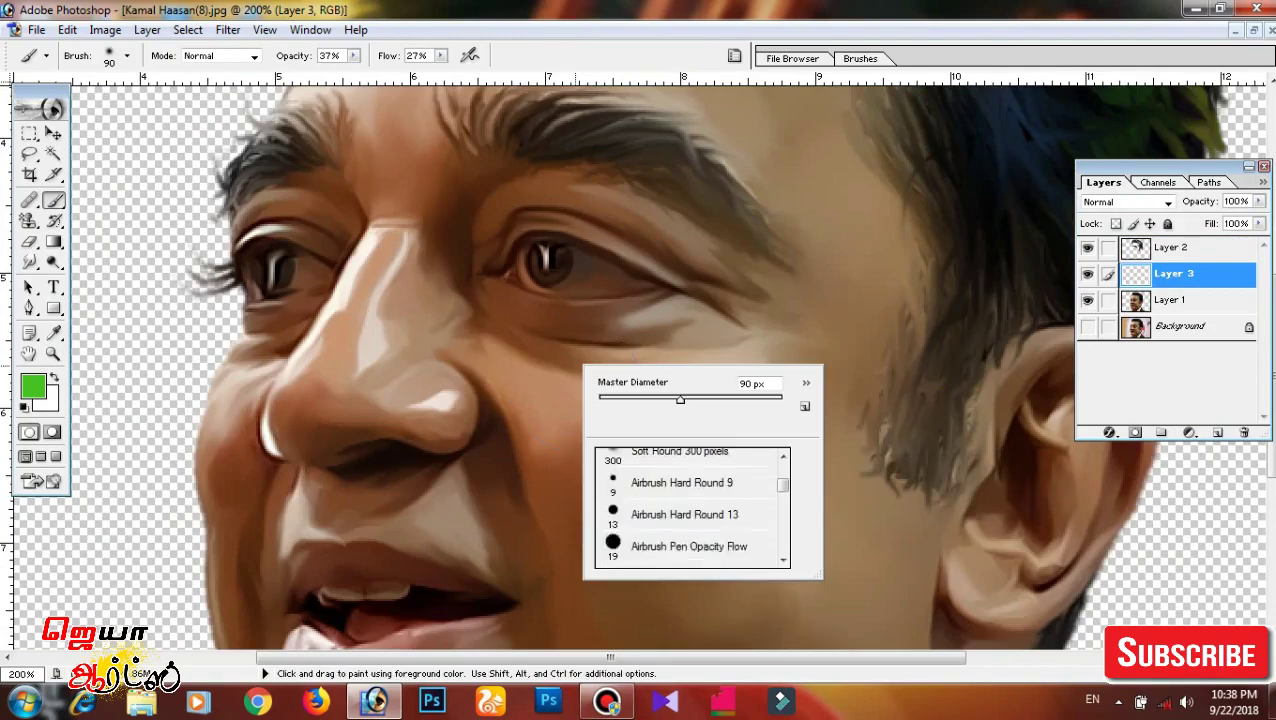
click(680, 480)
key(Return)
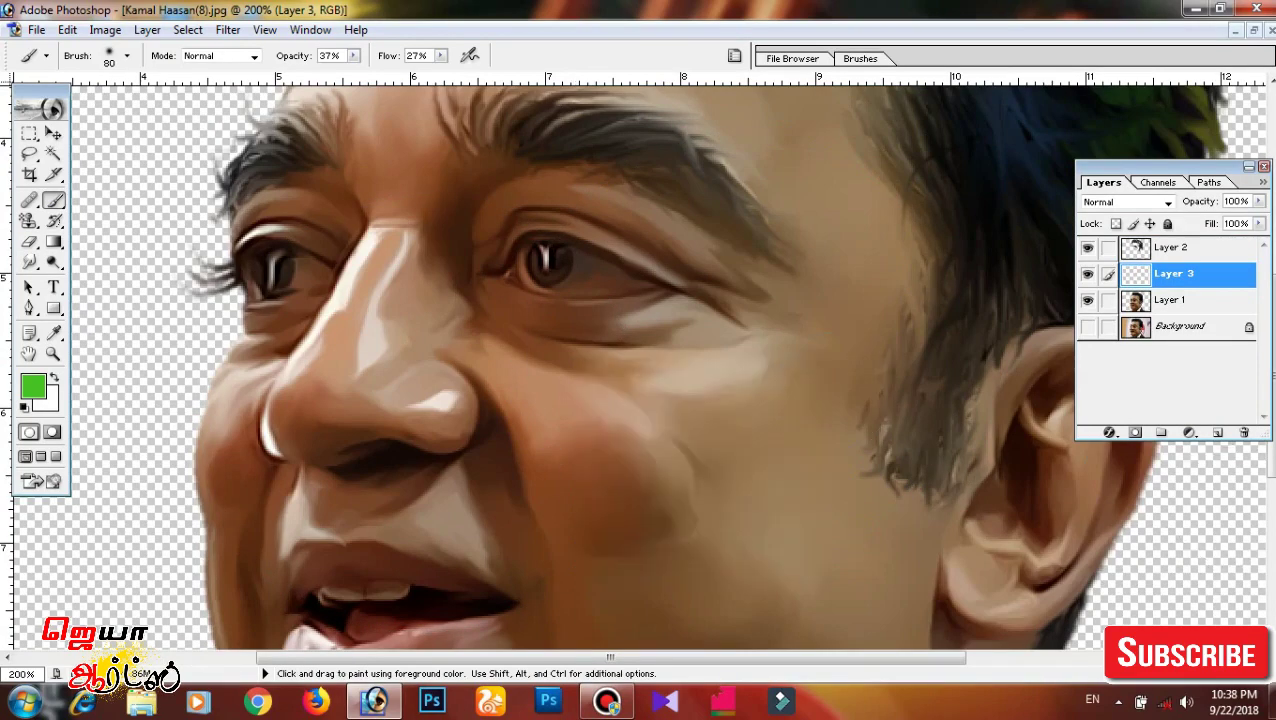
Paint yellow over the cheek and neck with brush flow raised to 29%.
click(33, 386)
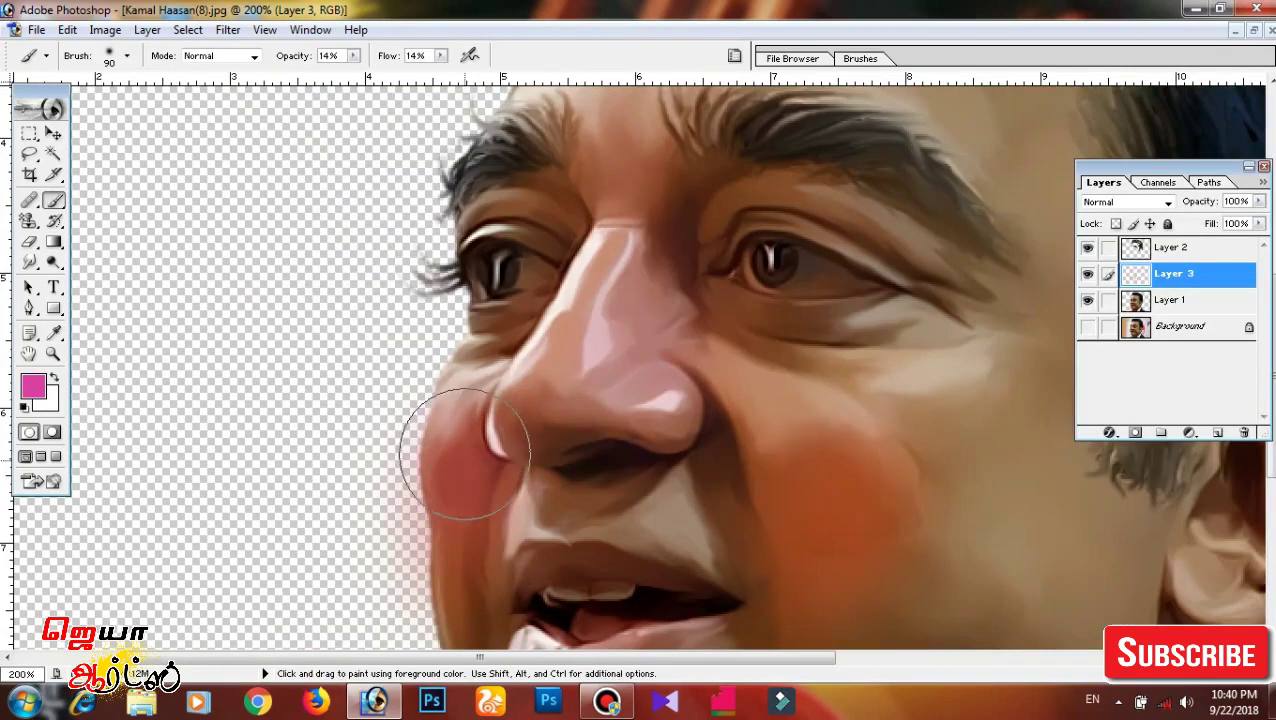
scroll(881, 588, down, 3)
scroll(797, 456, up, 5)
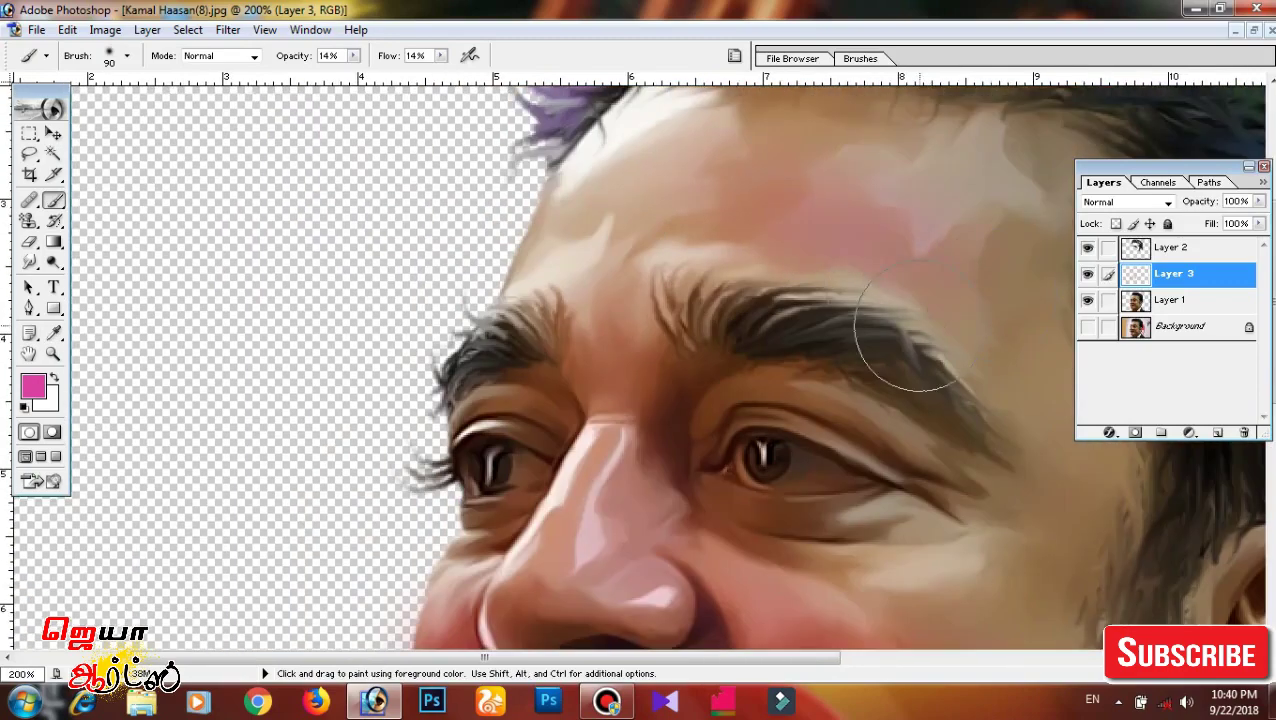
scroll(905, 330, down, 3)
click(33, 386)
click(1052, 380)
click(1210, 165)
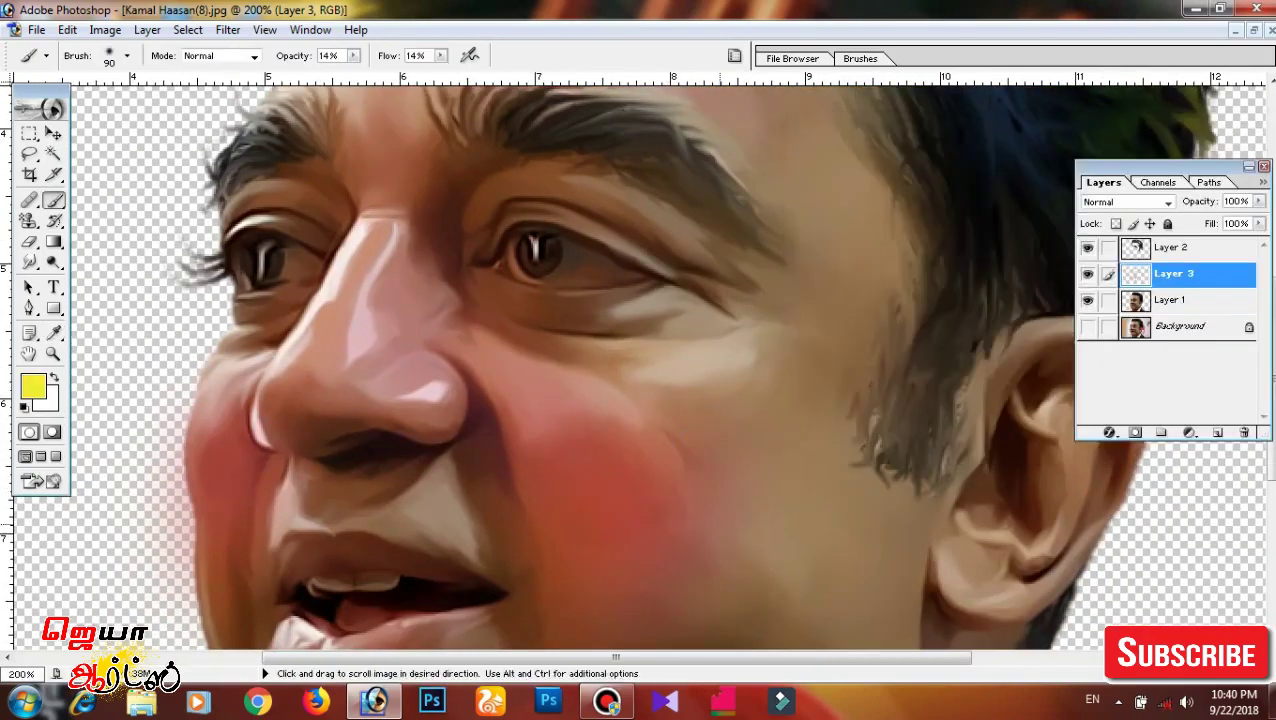
drag(1136, 488, 866, 218)
drag(440, 55, 452, 74)
mouse_move(360, 300)
mouse_down()
mouse_move(450, 427)
mouse_move(792, 284)
mouse_up()
scroll(640, 370, up, 5)
scroll(640, 370, up, 2)
Set the foreground colour to cyan, zoom closer on the nose, and enlarge the eraser to 125 pixels.
click(33, 386)
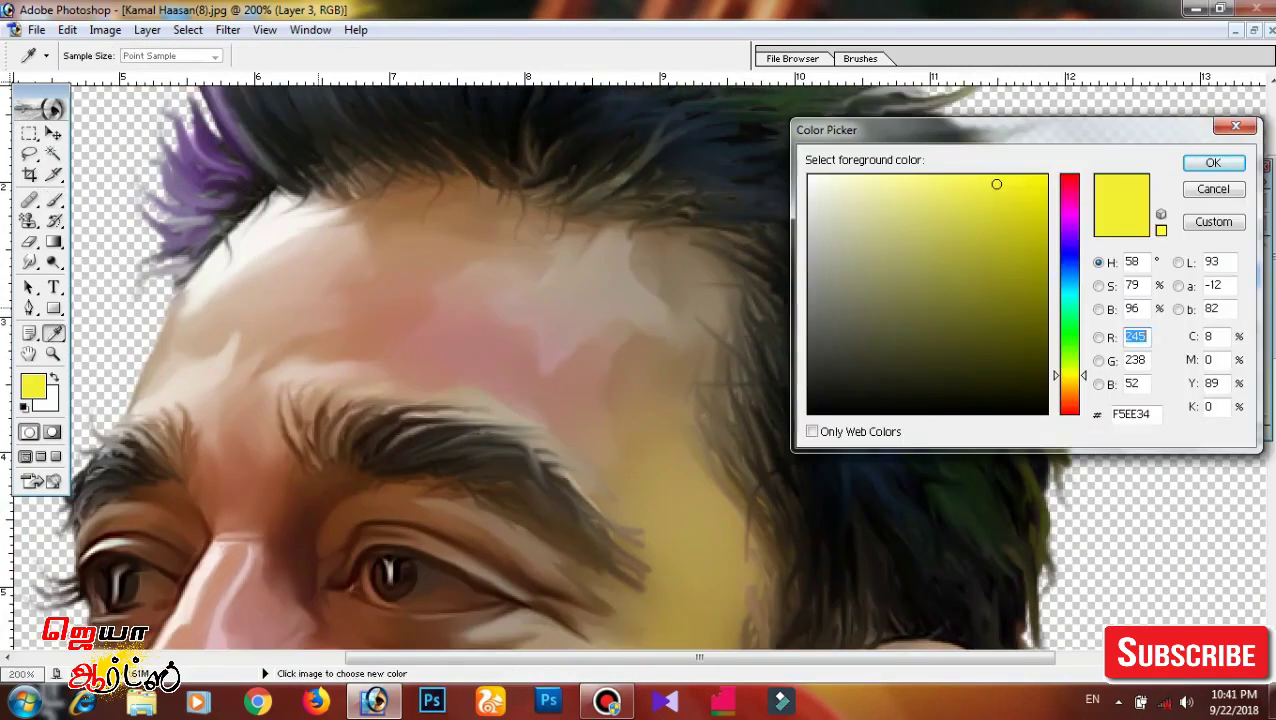
click(1069, 290)
key(Return)
scroll(640, 370, up, 3)
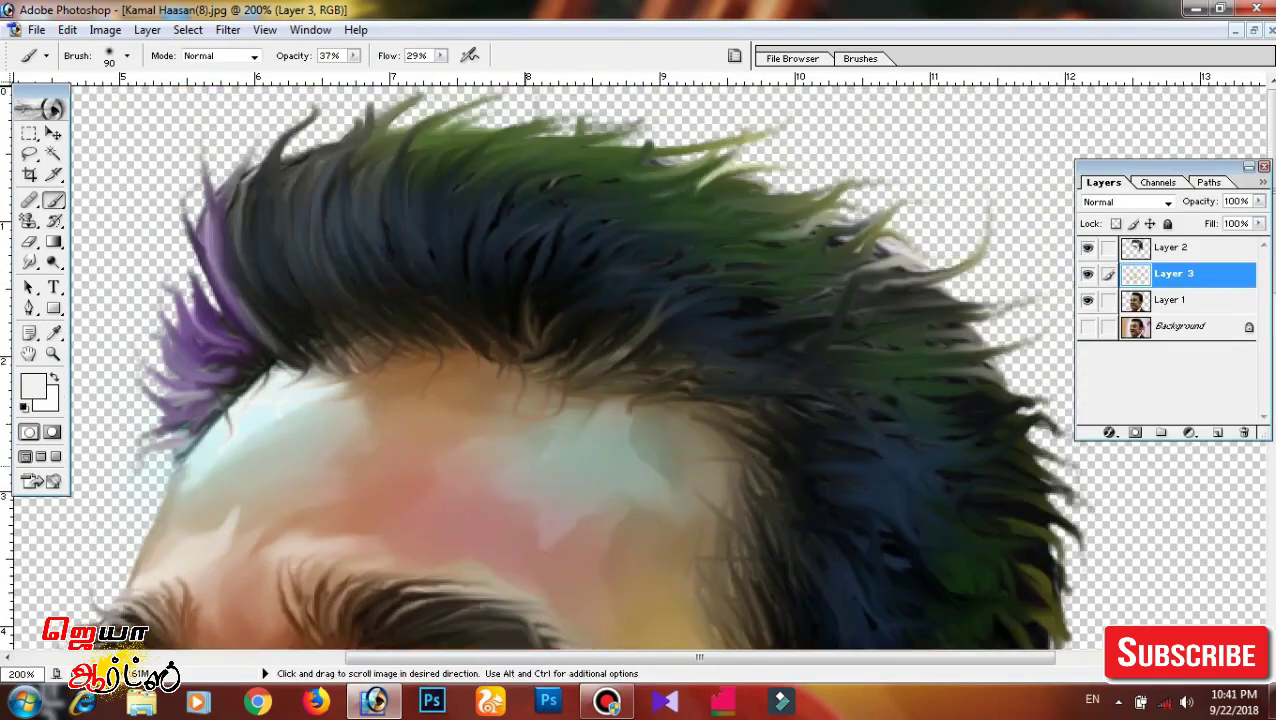
scroll(640, 370, down, 10)
key(ctrl+plus)
scroll(520, 370, up, 5)
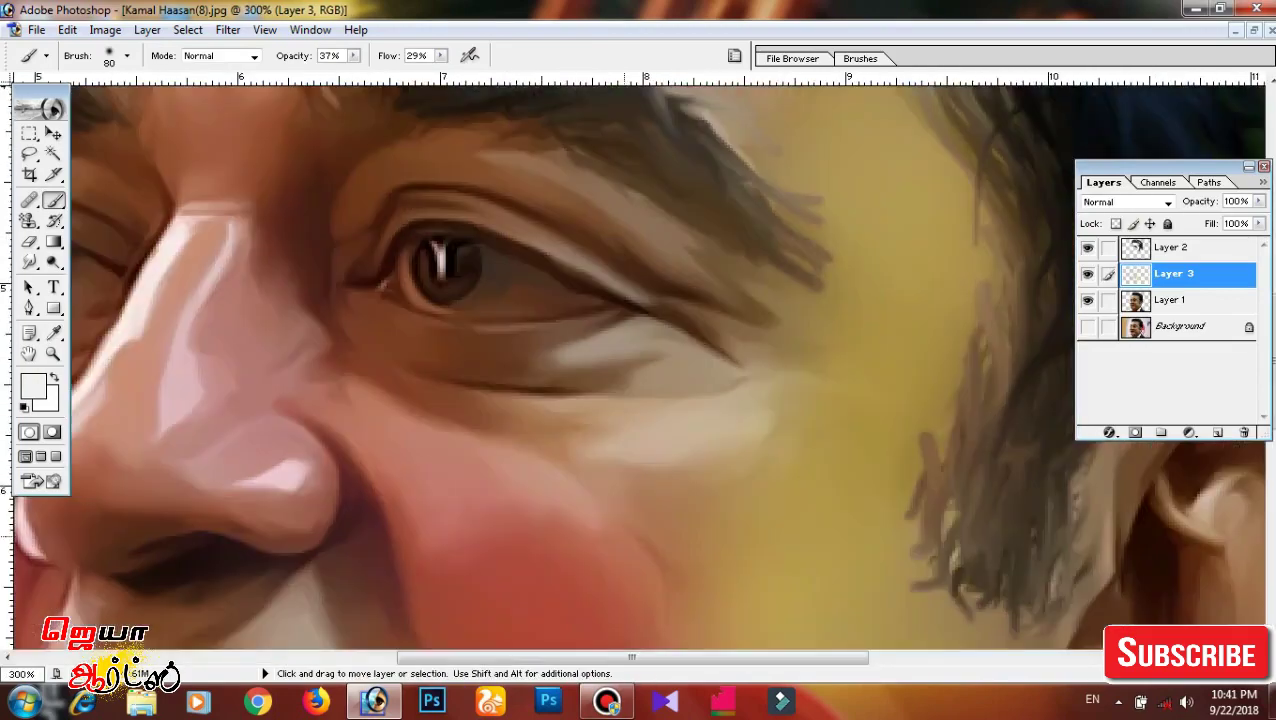
scroll(520, 370, down, 2)
key(e)
right_click(520, 375)
mouse_move(606, 386)
mouse_down()
mouse_move(628, 386)
mouse_move(628, 370)
mouse_up()
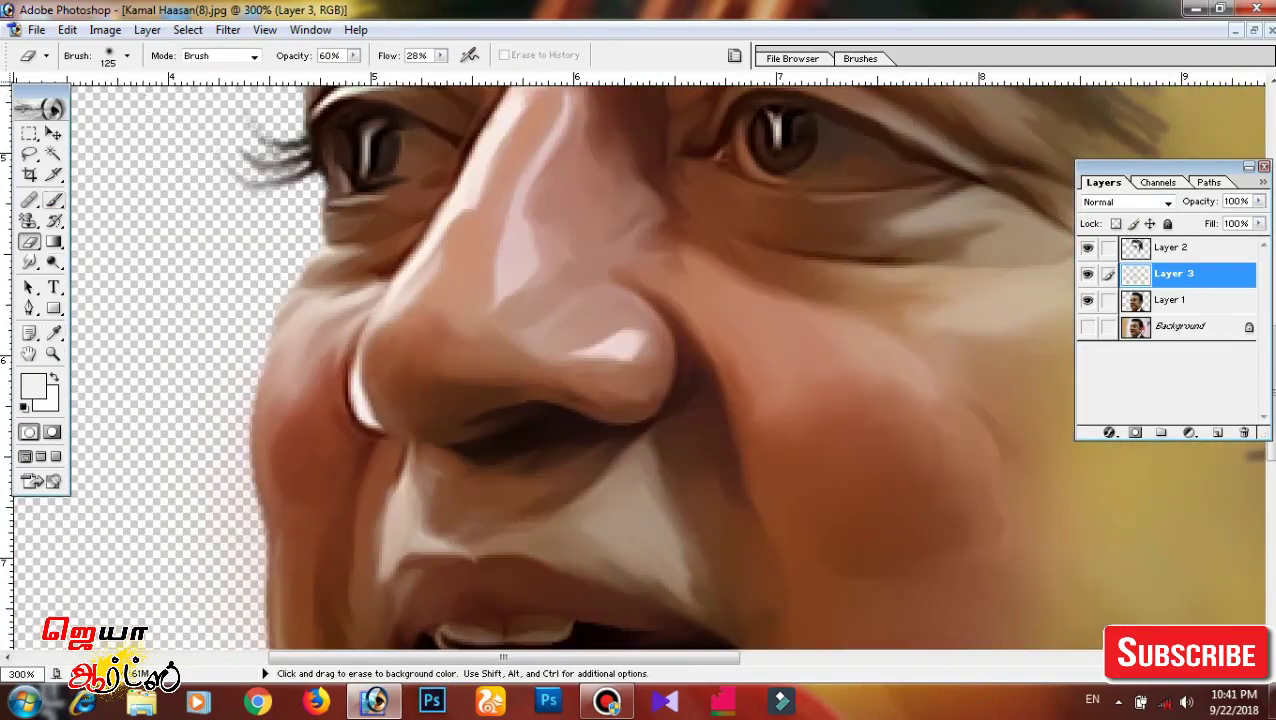
Paint pink blush on the cheek beside the nose and across the other cheek.
key(b)
click(33, 385)
click(985, 188)
click(1216, 162)
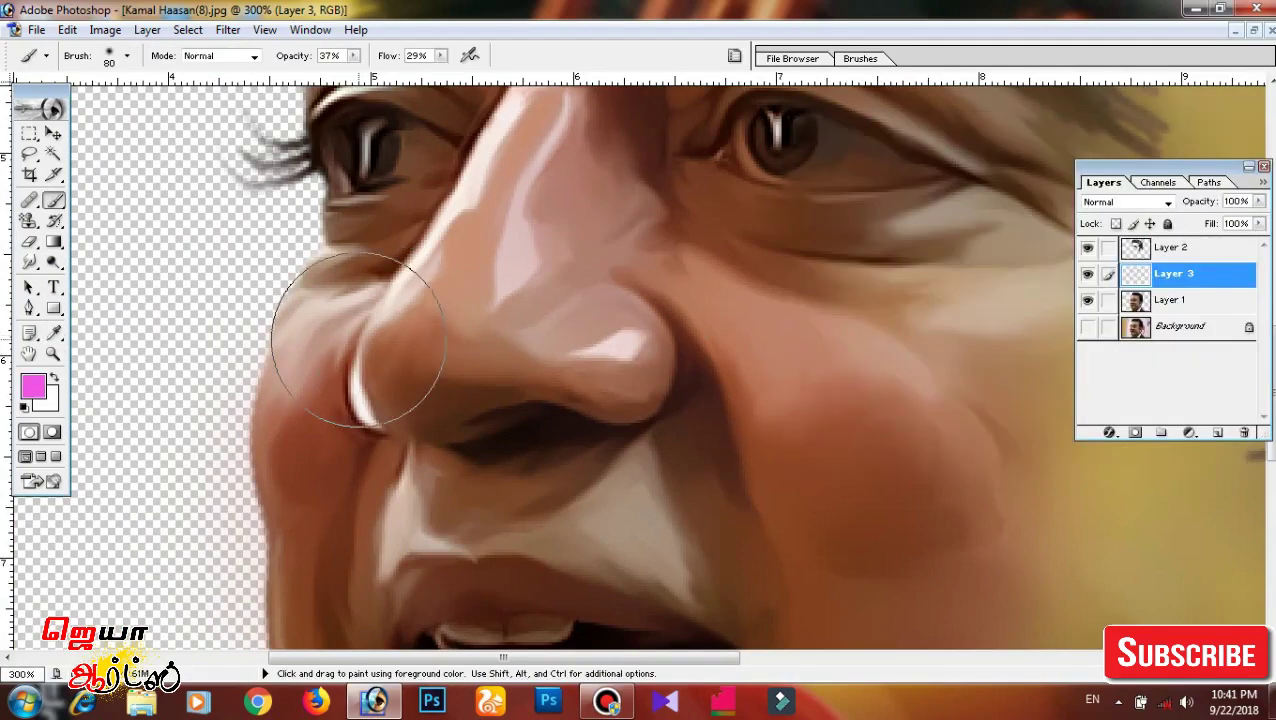
drag(357, 340, 300, 480)
drag(730, 370, 853, 597)
Switch to a lighter pink and reframe the forehead and cheeks at 200% zoom.
click(33, 385)
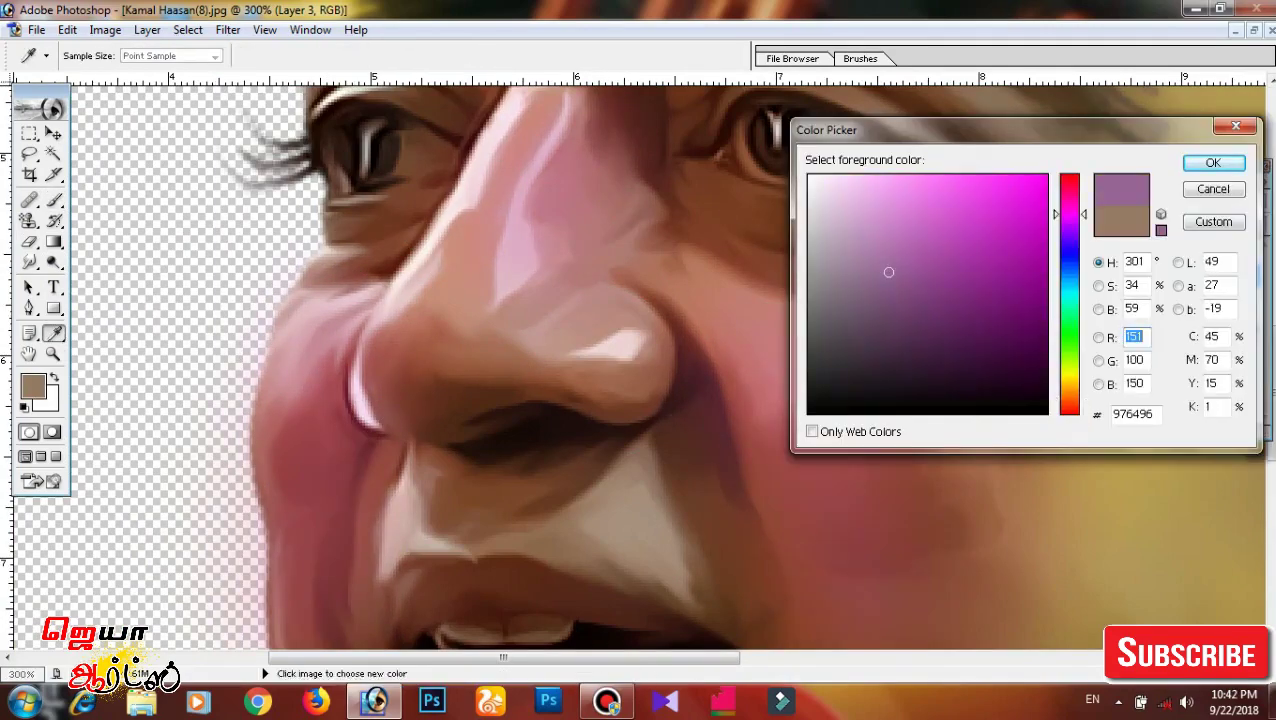
click(915, 175)
click(1219, 165)
drag(640, 400, 425, 274)
drag(425, 200, 425, 640)
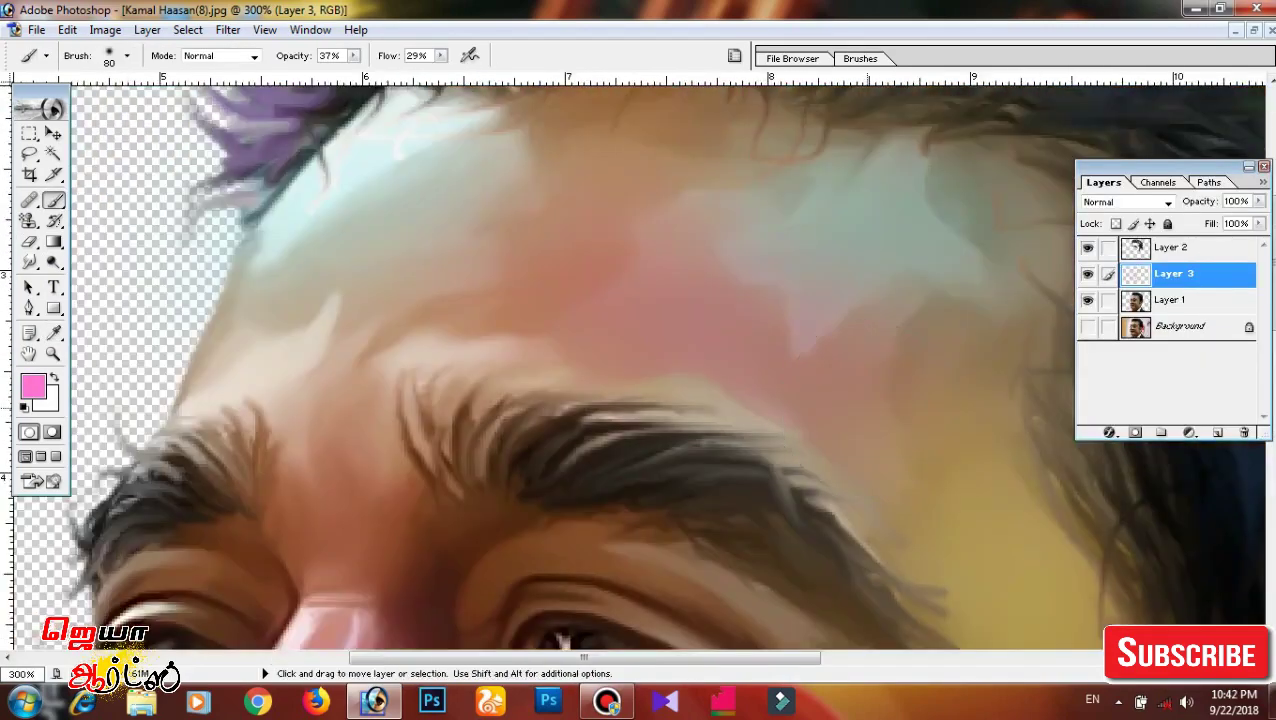
key(ctrl+minus)
click(1168, 202)
Set Layer 3's blending mode to Overlay, then to Soft Light.
click(1168, 202)
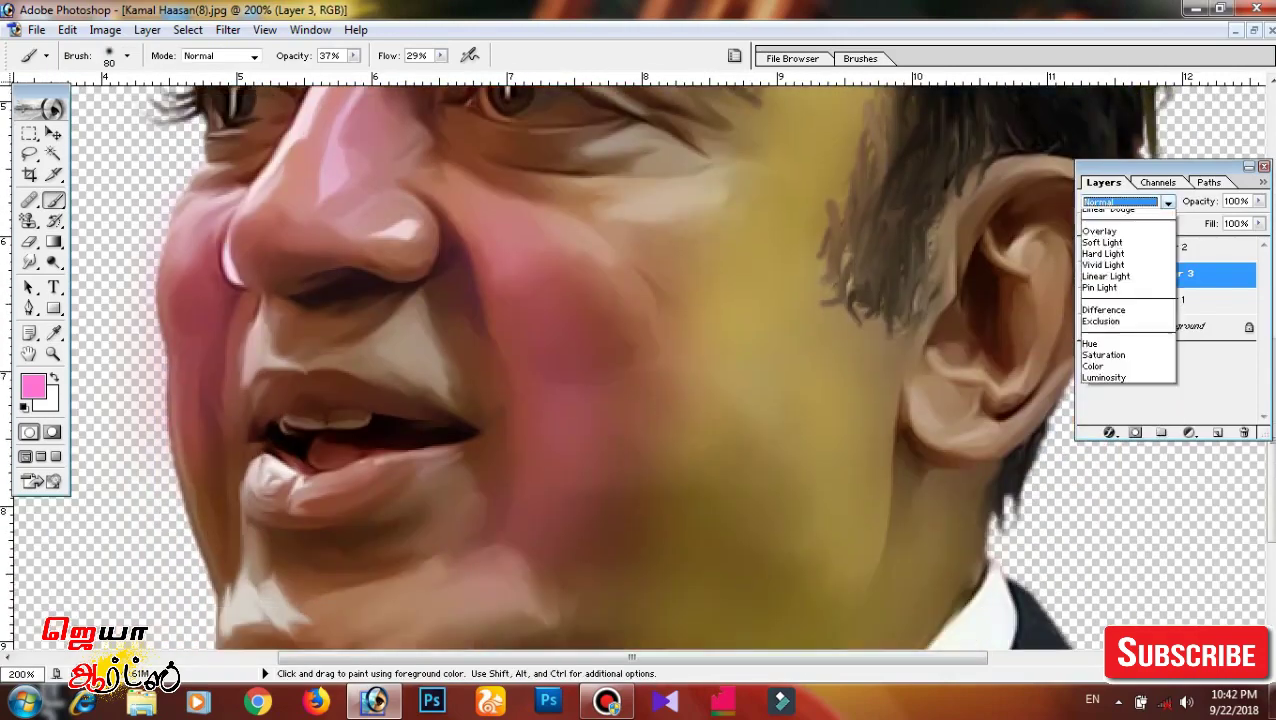
click(1100, 362)
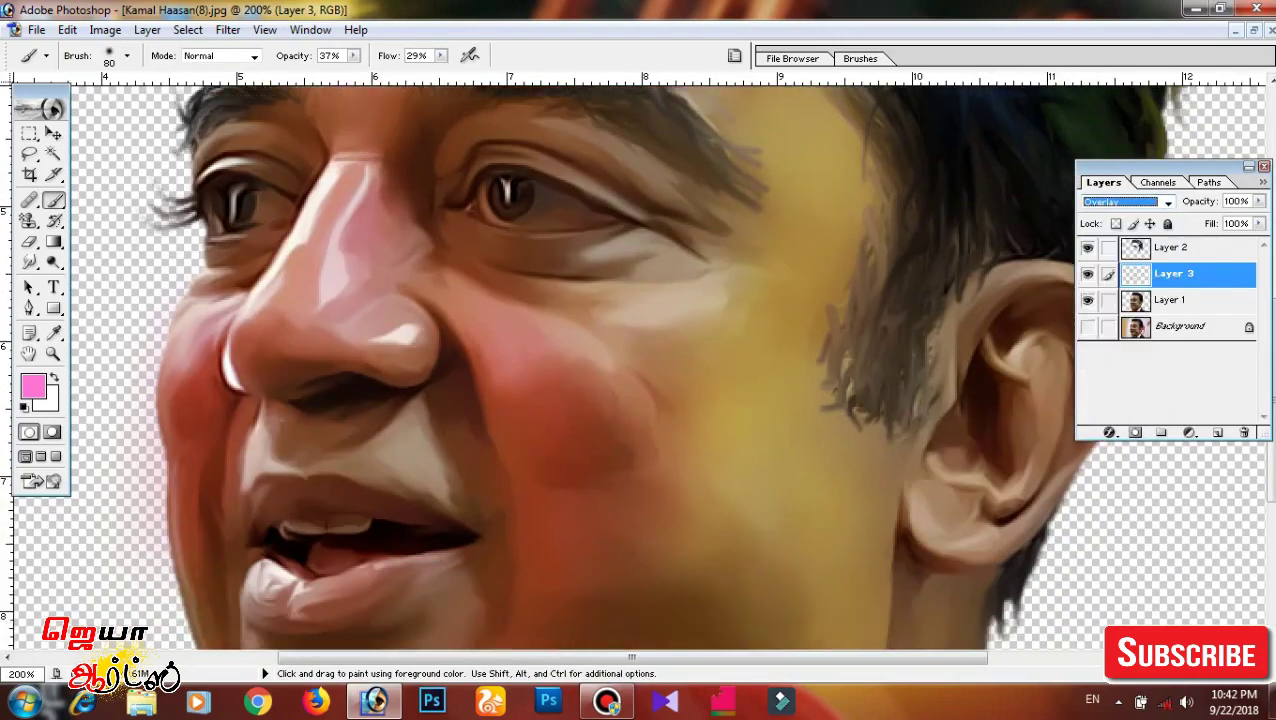
click(1168, 202)
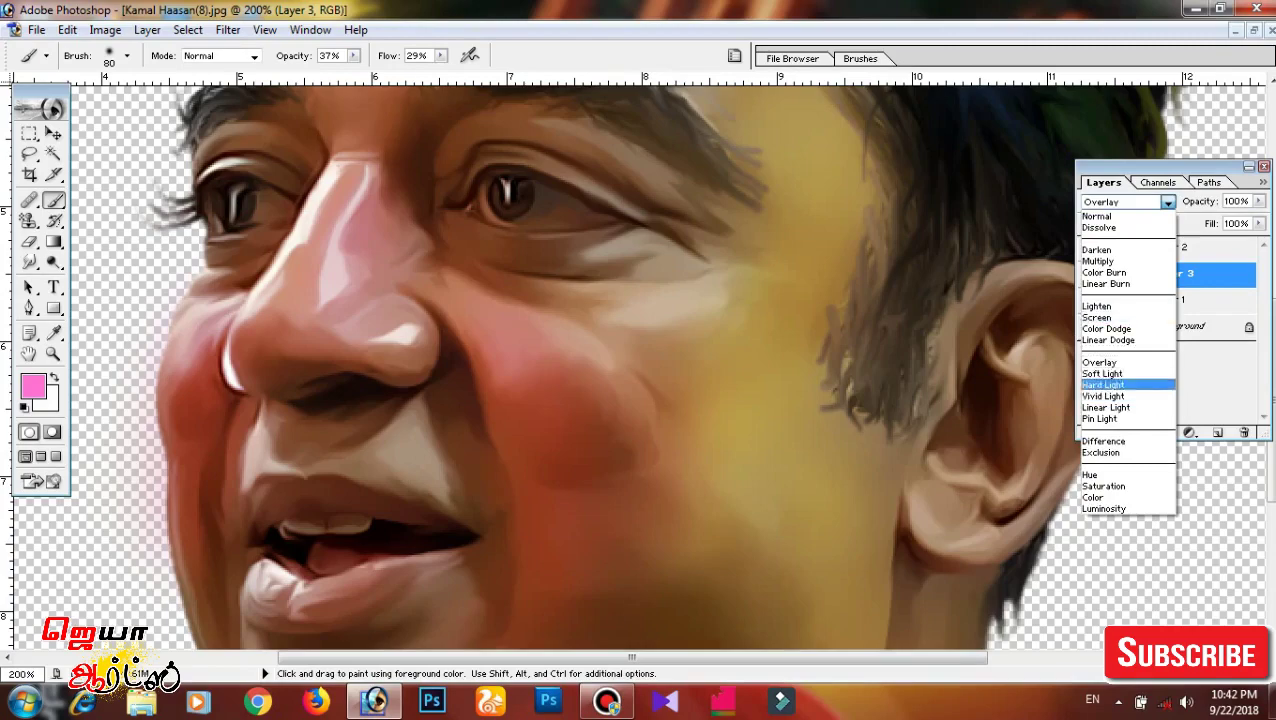
click(1102, 373)
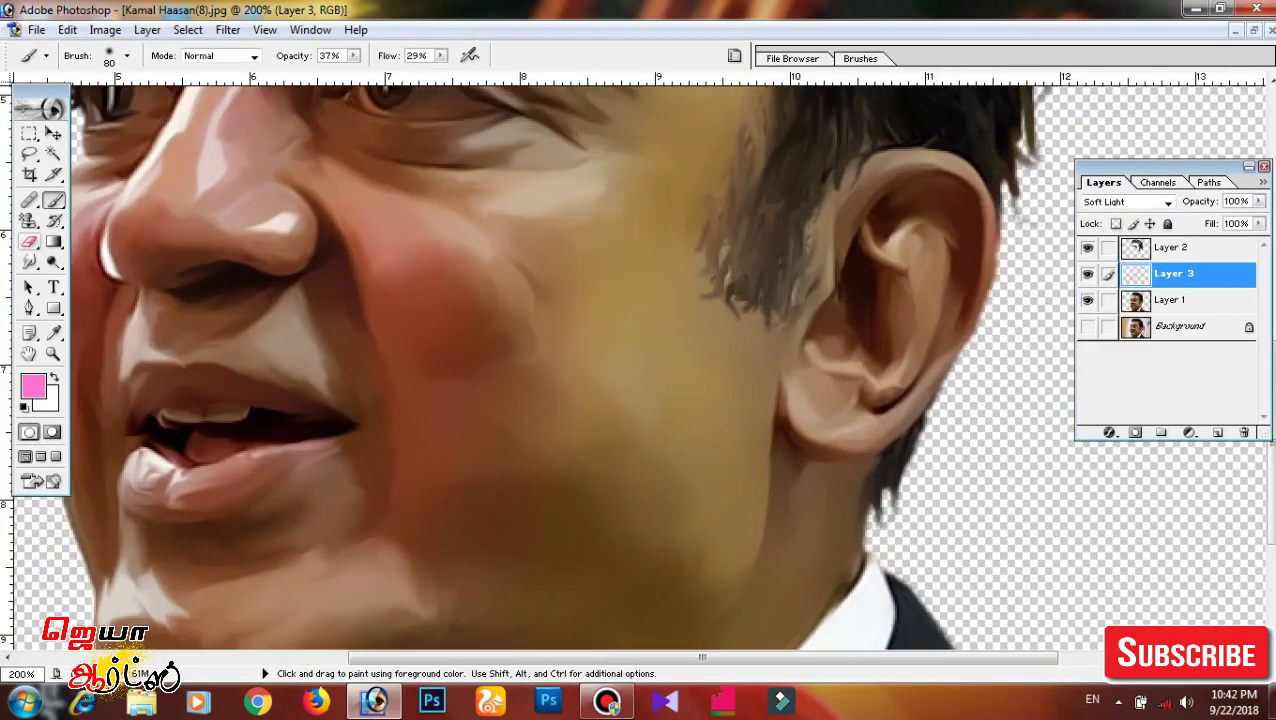
Confirm green as the painting colour, view the whole portrait, then pick magenta.
click(33, 386)
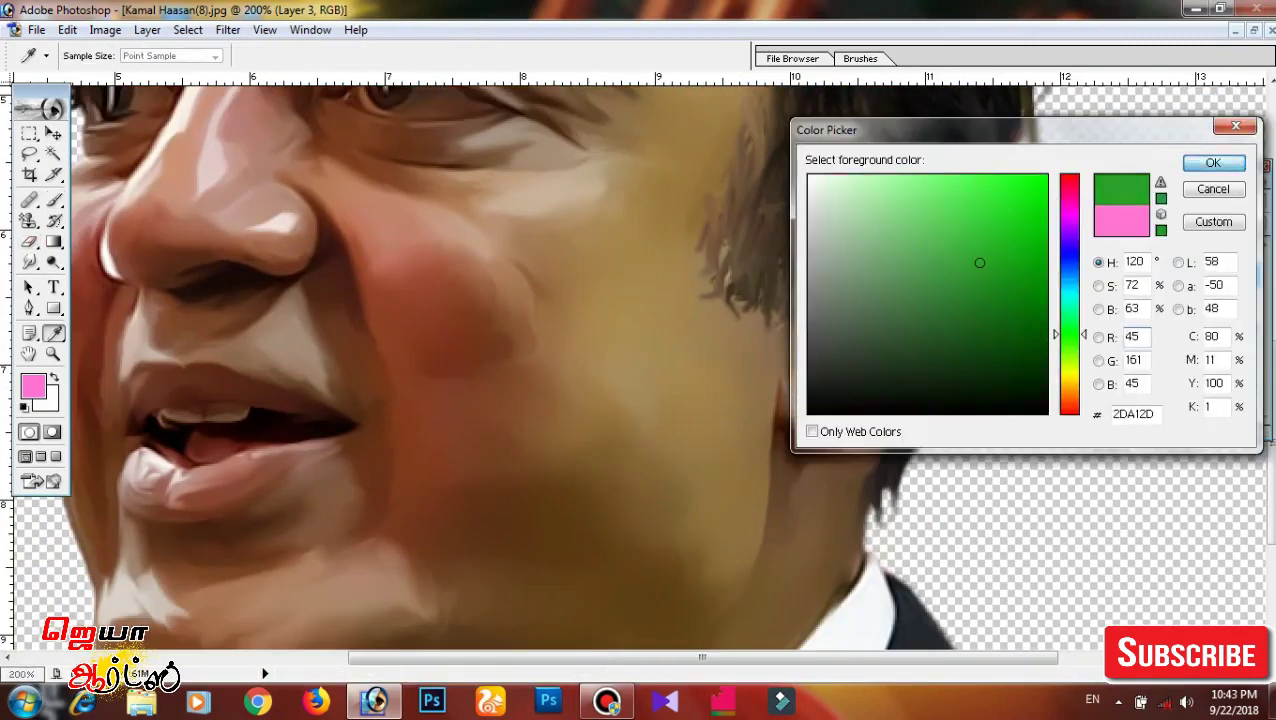
key(Return)
scroll(658, 528, down, 3)
scroll(645, 420, up, 10)
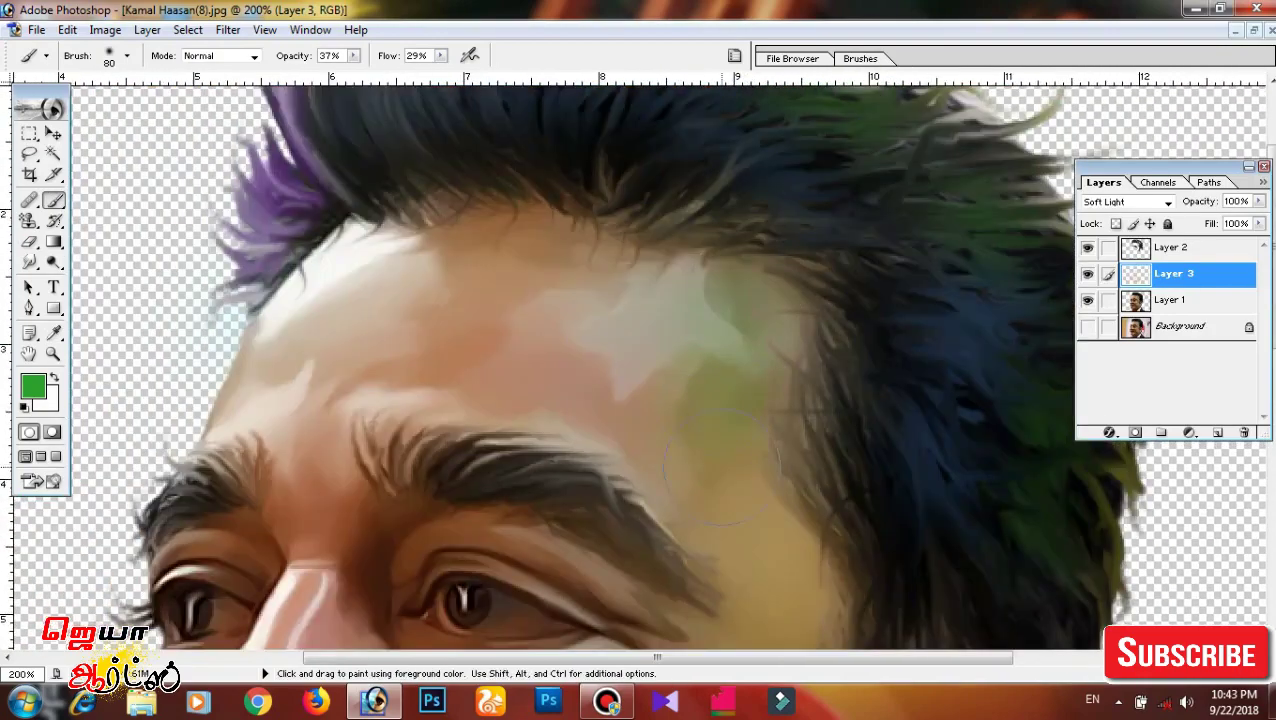
scroll(633, 317, left, 5)
key(ctrl+minus)
key(ctrl+minus)
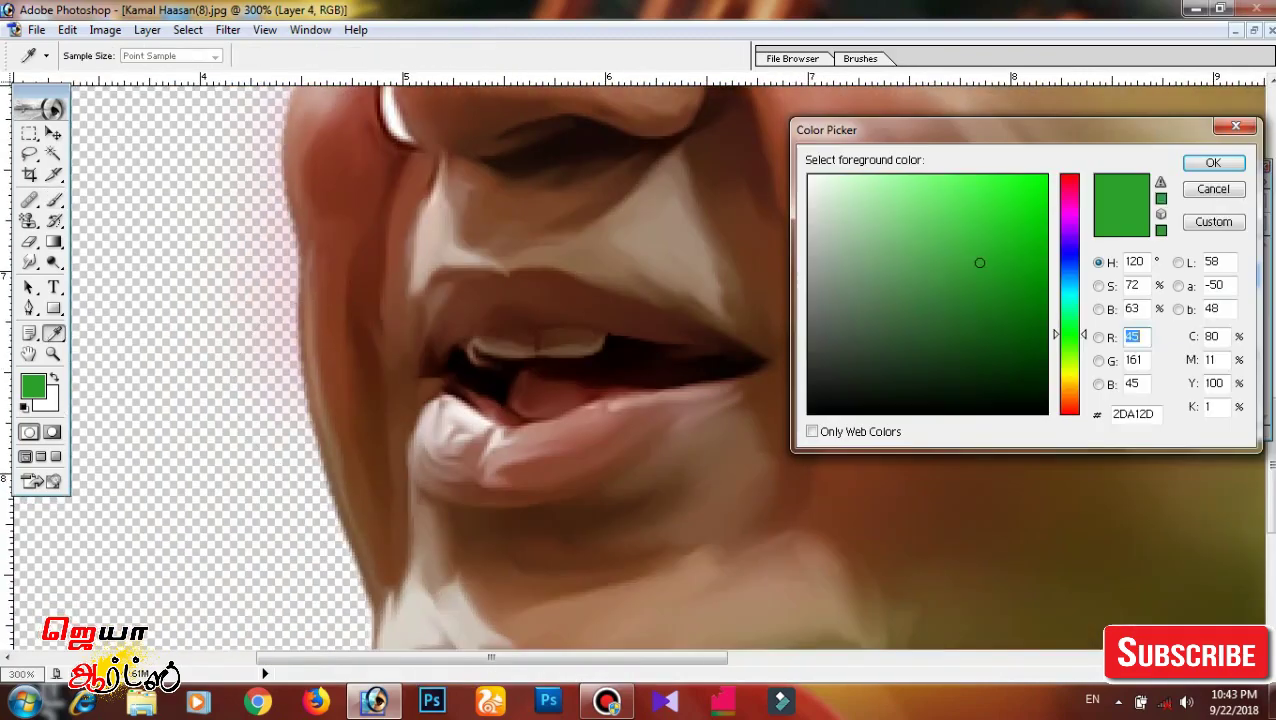
click(1069, 198)
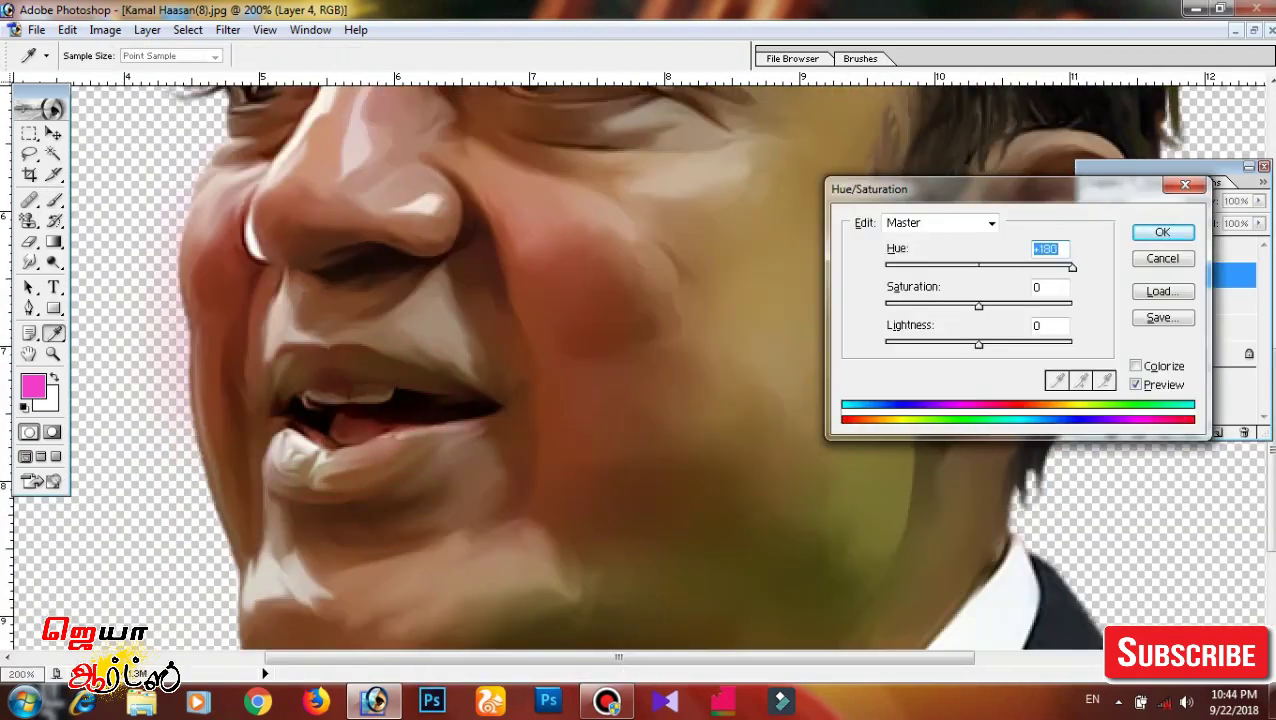
Adjust the lip layer's Hue/Saturation to a +20 hue with boosted saturation.
mouse_move(891, 267)
mouse_down()
mouse_move(997, 267)
mouse_move(1072, 305)
mouse_up()
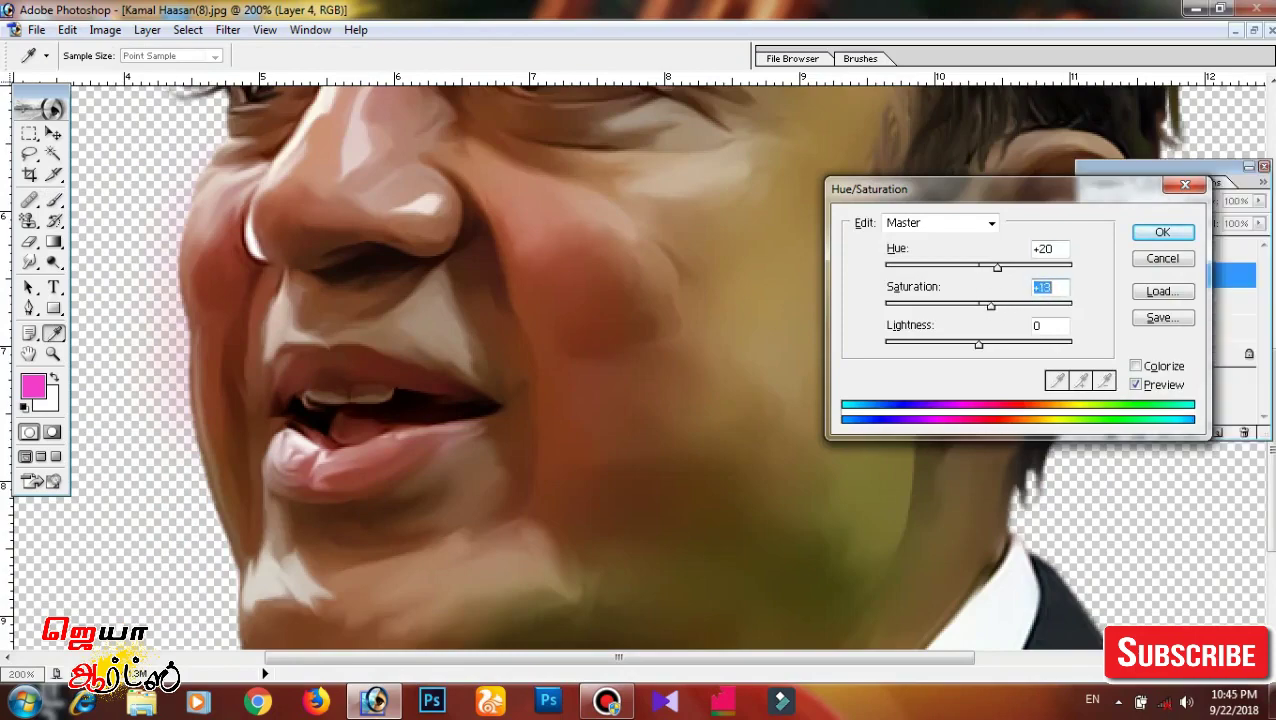
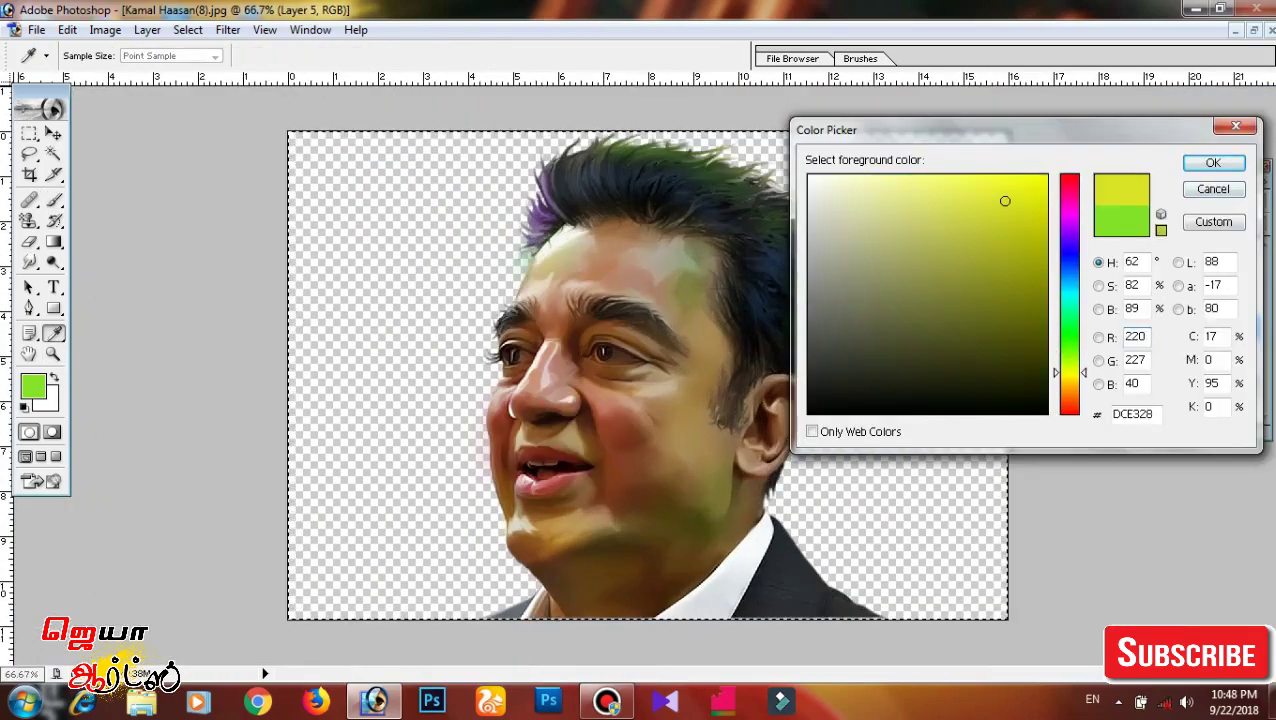
At 45% opacity and 40% flow, paint soft yellow around the edges; move the layer below Layer 1.
drag(428, 75, 407, 75)
drag(335, 150, 345, 290)
drag(340, 600, 300, 340)
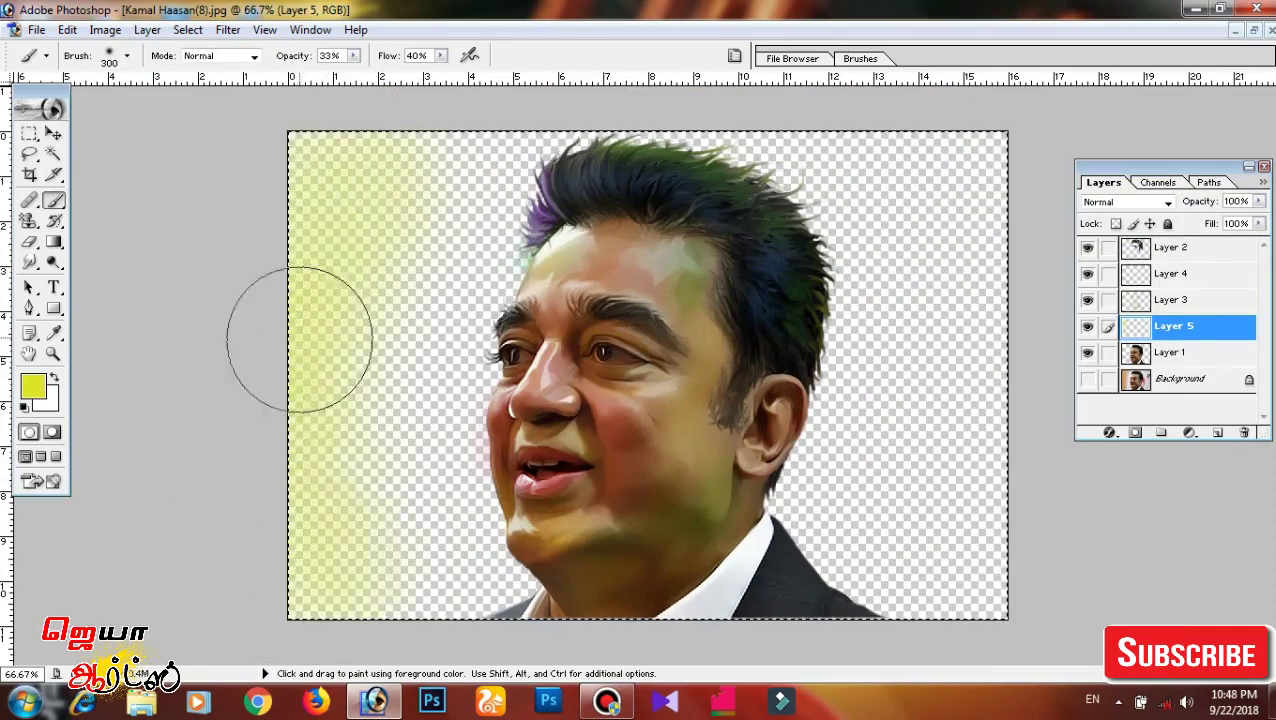
drag(353, 75, 365, 75)
mouse_move(330, 590)
mouse_down()
mouse_move(940, 541)
mouse_move(883, 171)
mouse_move(420, 230)
mouse_up()
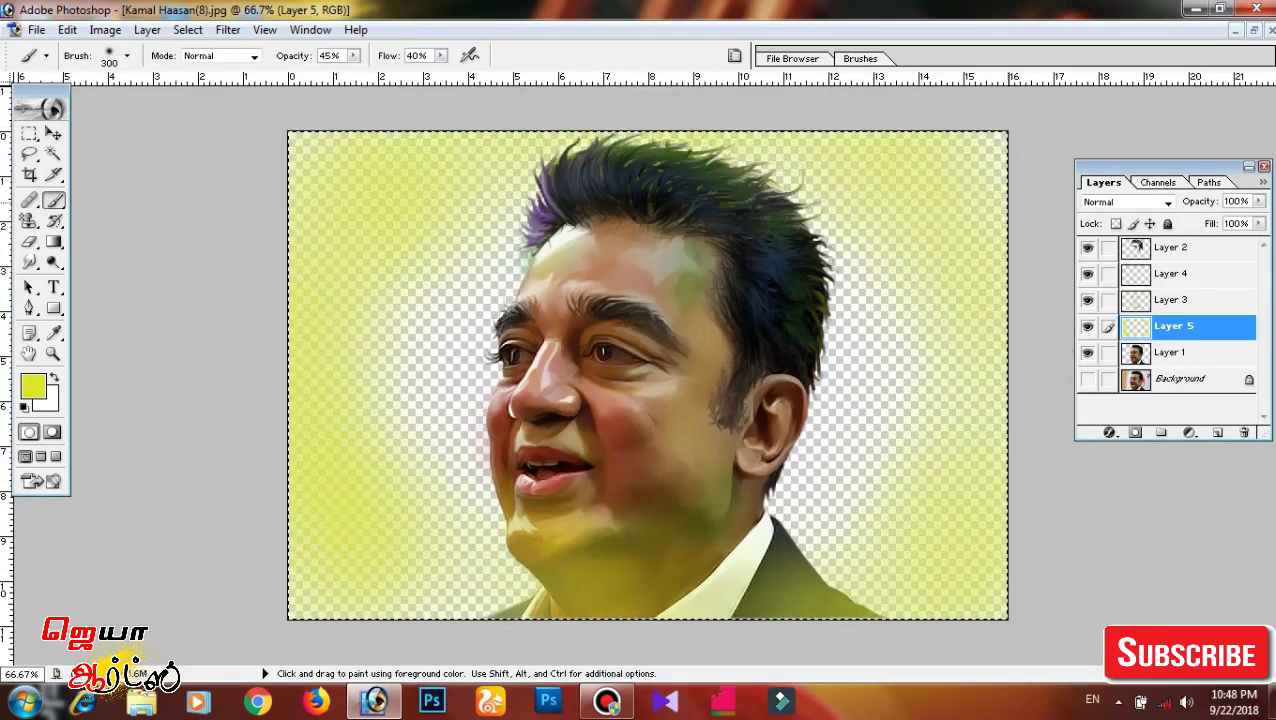
key(ctrl+bracketleft)
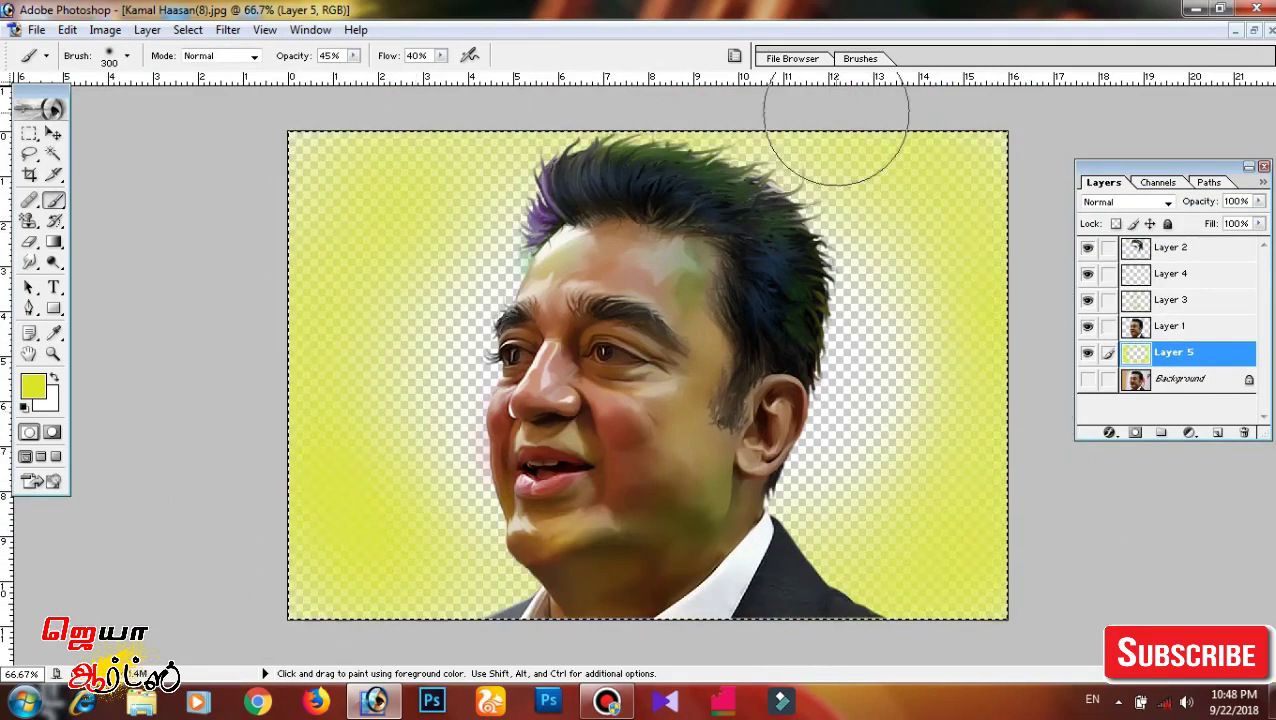
Paint a soft cyan glow around the head.
click(33, 386)
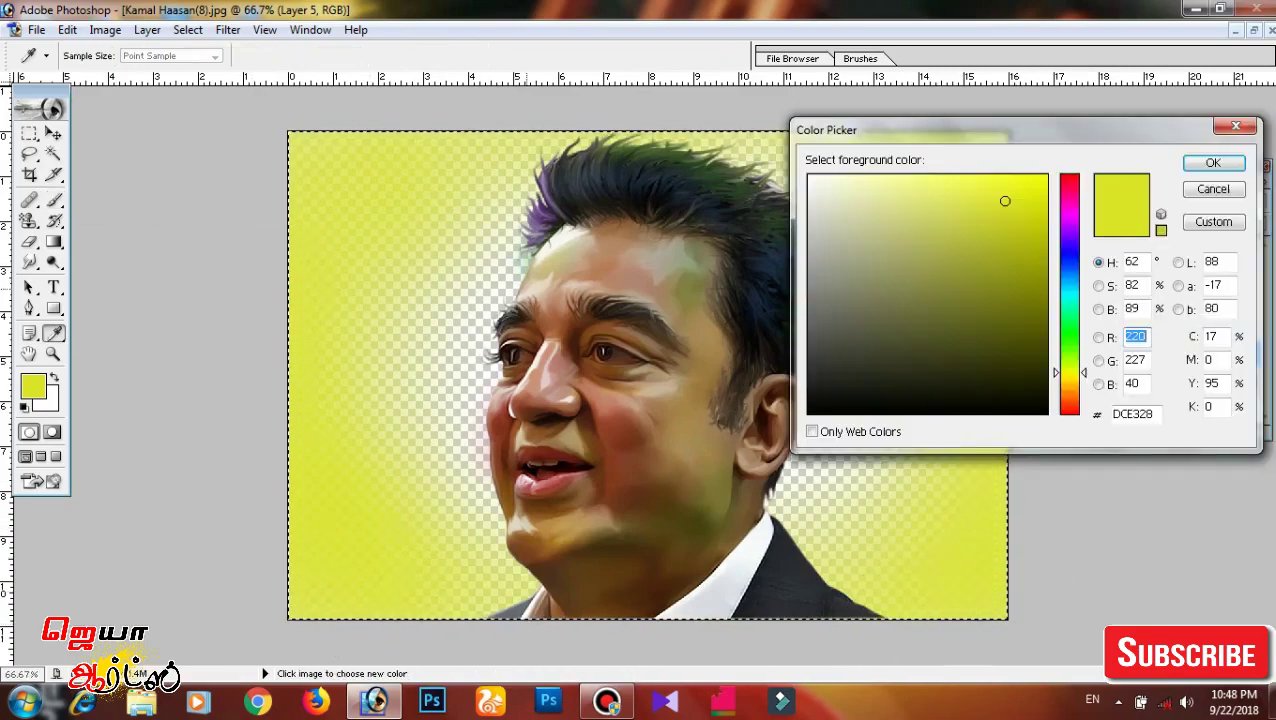
click(1069, 290)
click(1213, 162)
mouse_move(484, 342)
mouse_down()
mouse_move(855, 384)
mouse_move(502, 271)
mouse_up()
Paint soft green down the left background and over the cyan right of the head.
click(33, 386)
click(1030, 200)
click(1213, 162)
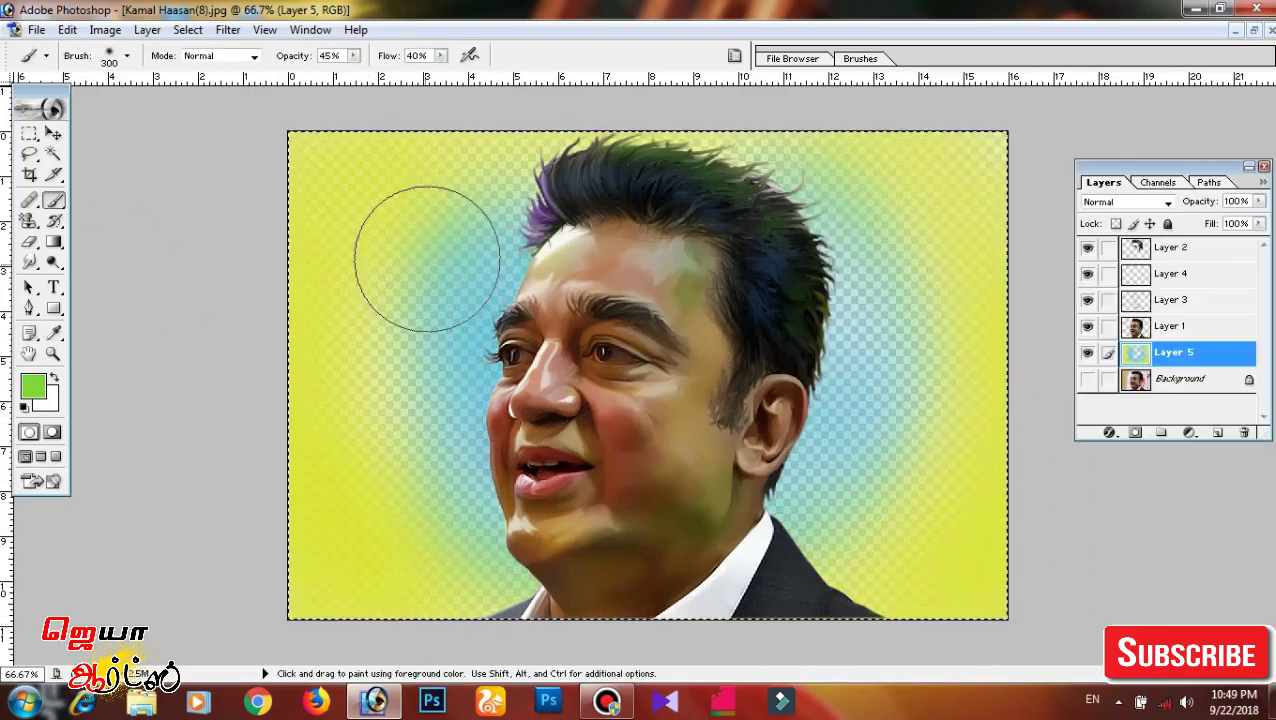
drag(427, 248, 430, 590)
mouse_move(948, 471)
mouse_down()
mouse_move(900, 401)
mouse_move(910, 180)
mouse_up()
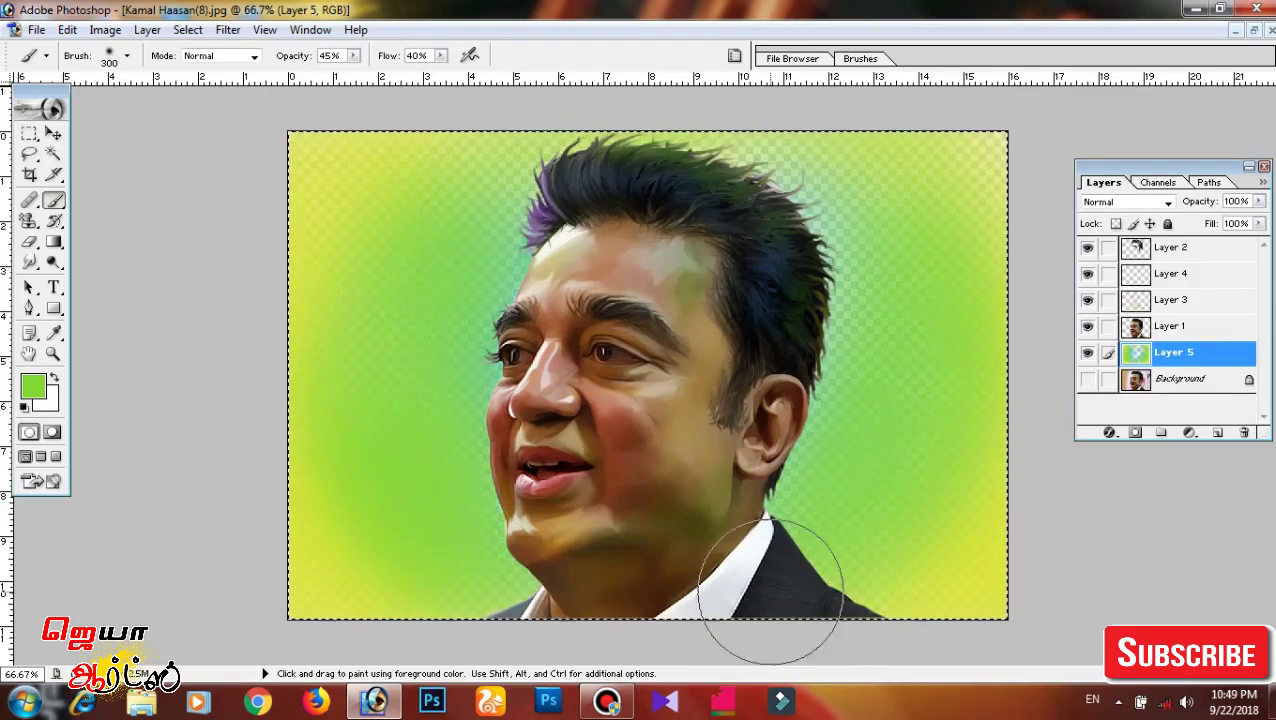
Zoom to 100%, pick a small hard round brush preset and switch to the Smudge tool.
key(ctrl+plus)
right_click(284, 319)
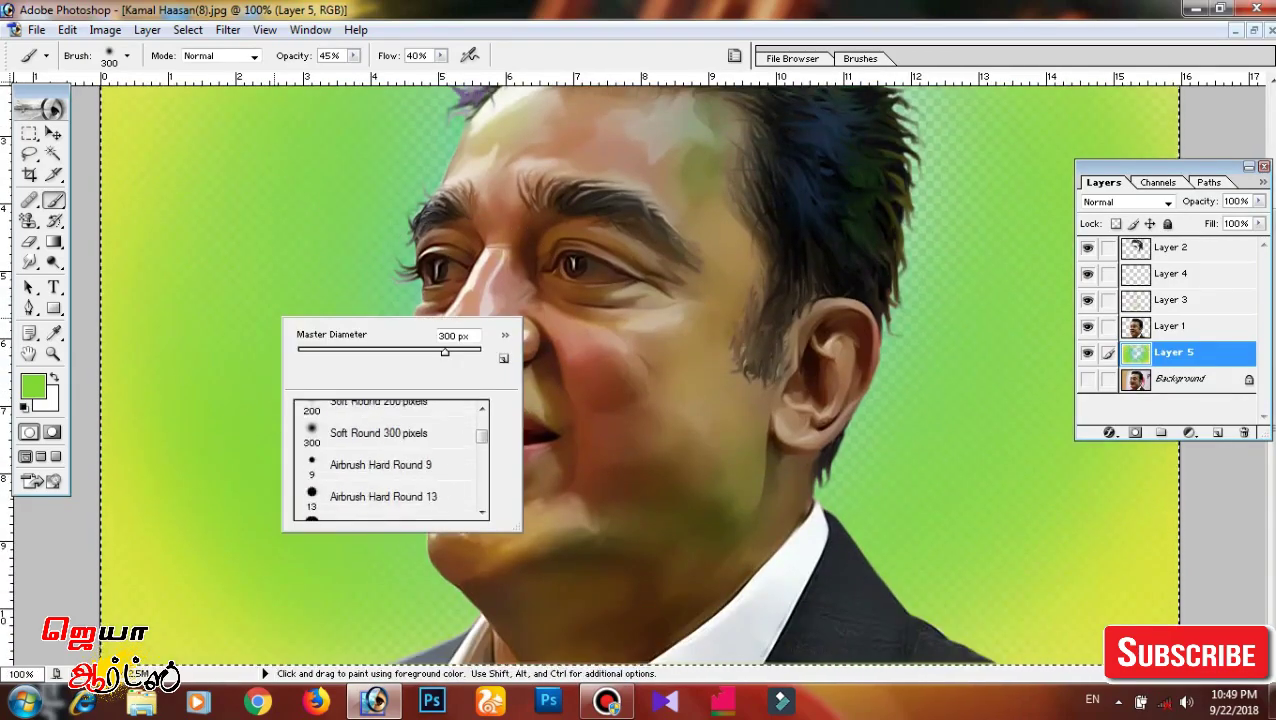
scroll(390, 460, up, 5)
double_click(380, 465)
scroll(176, 157, up, 3)
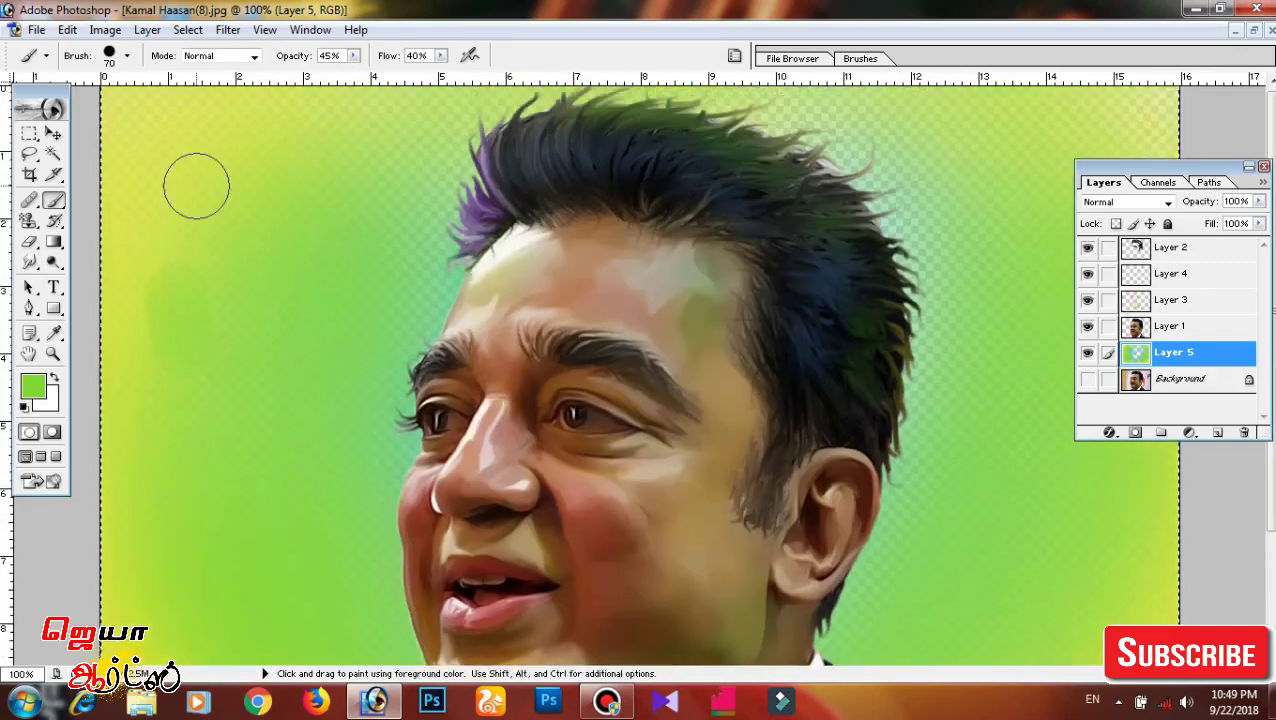
key(r)
right_click(150, 305)
With the portrait layers hidden, smudge the left and upper background into streaks.
key(Return)
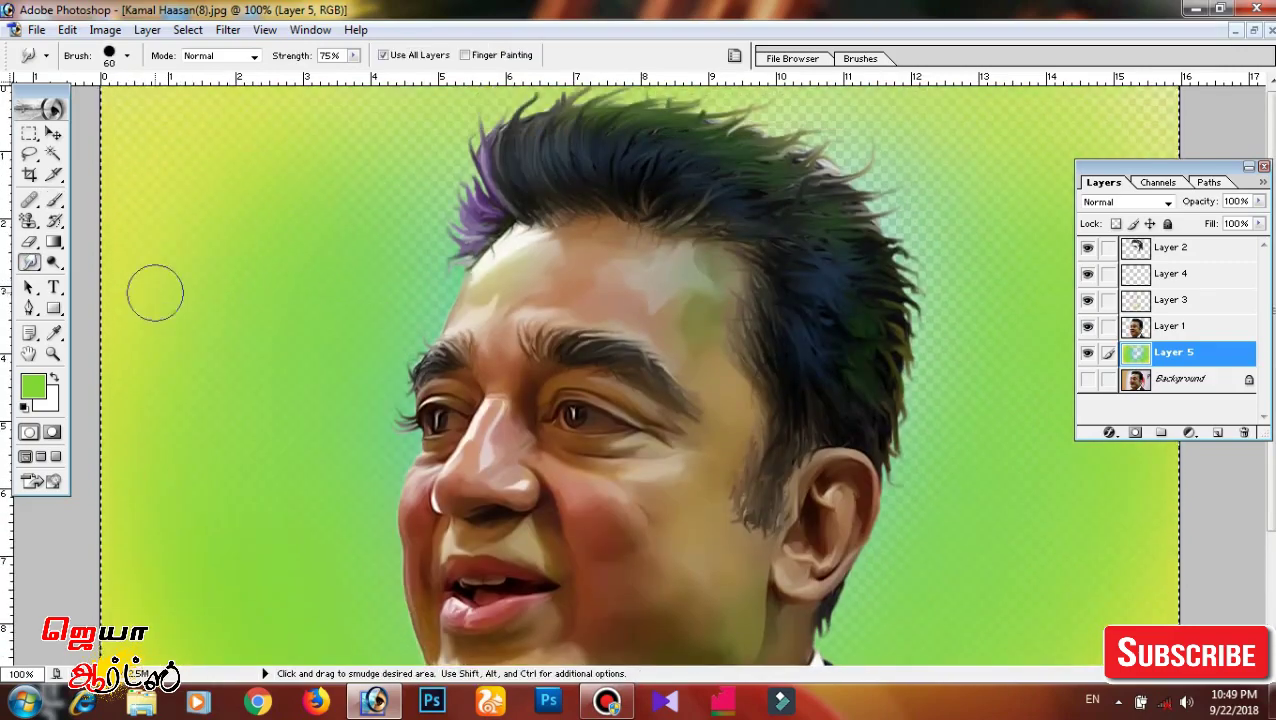
drag(154, 288, 193, 236)
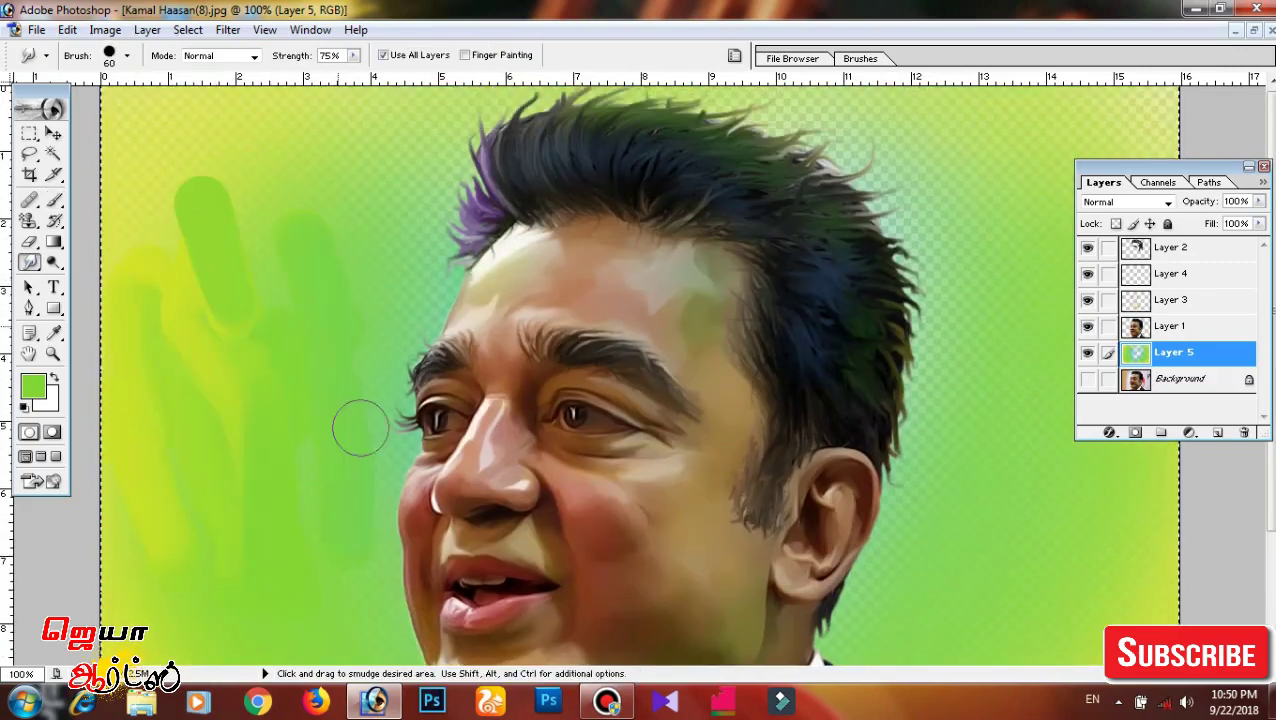
scroll(361, 428, down, 3)
alt+click(1087, 352)
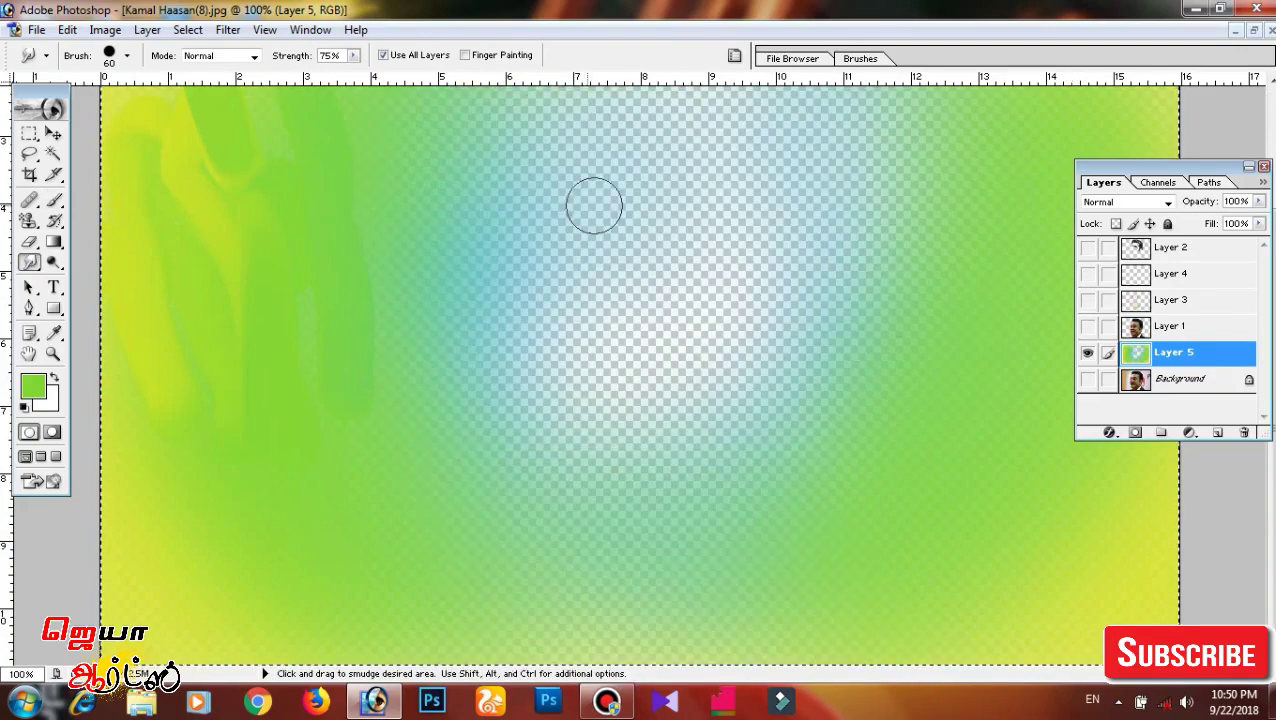
drag(430, 340, 470, 530)
drag(324, 602, 370, 347)
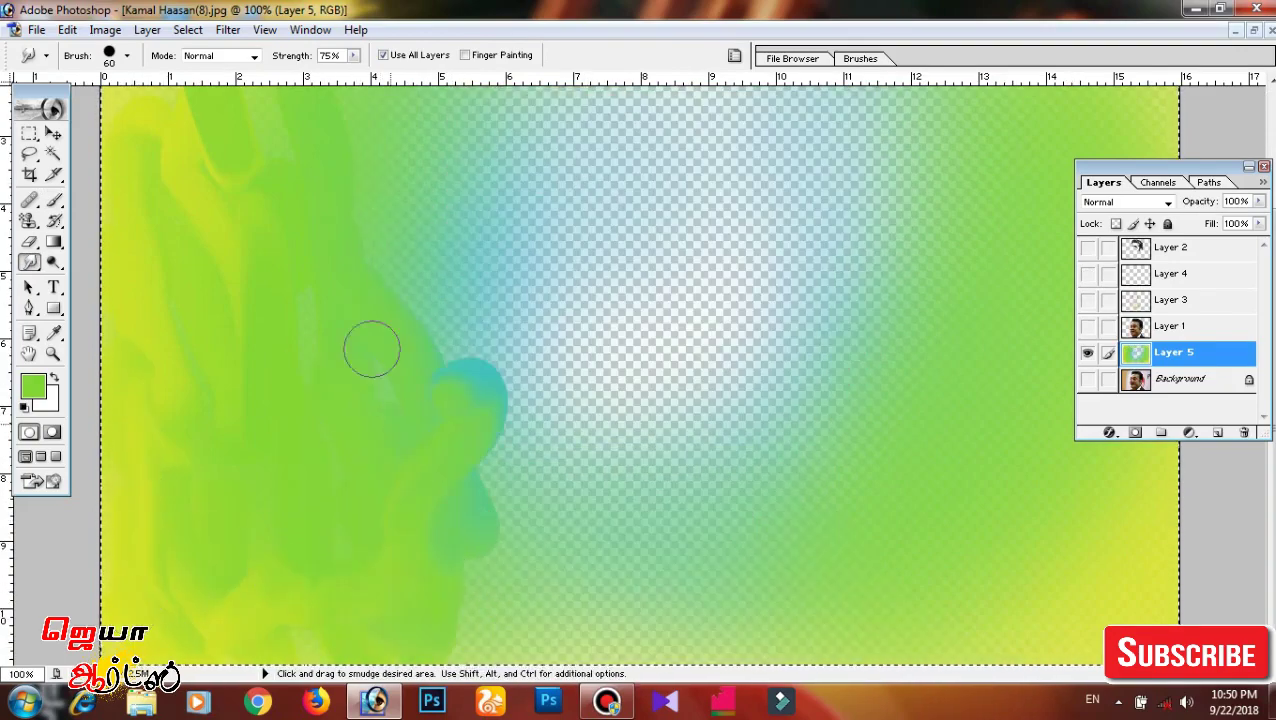
scroll(380, 340, up, 3)
mouse_move(260, 280)
mouse_down()
mouse_move(134, 256)
mouse_move(274, 259)
mouse_move(194, 165)
mouse_move(222, 199)
mouse_up()
scroll(222, 199, down, 2)
drag(307, 410, 476, 347)
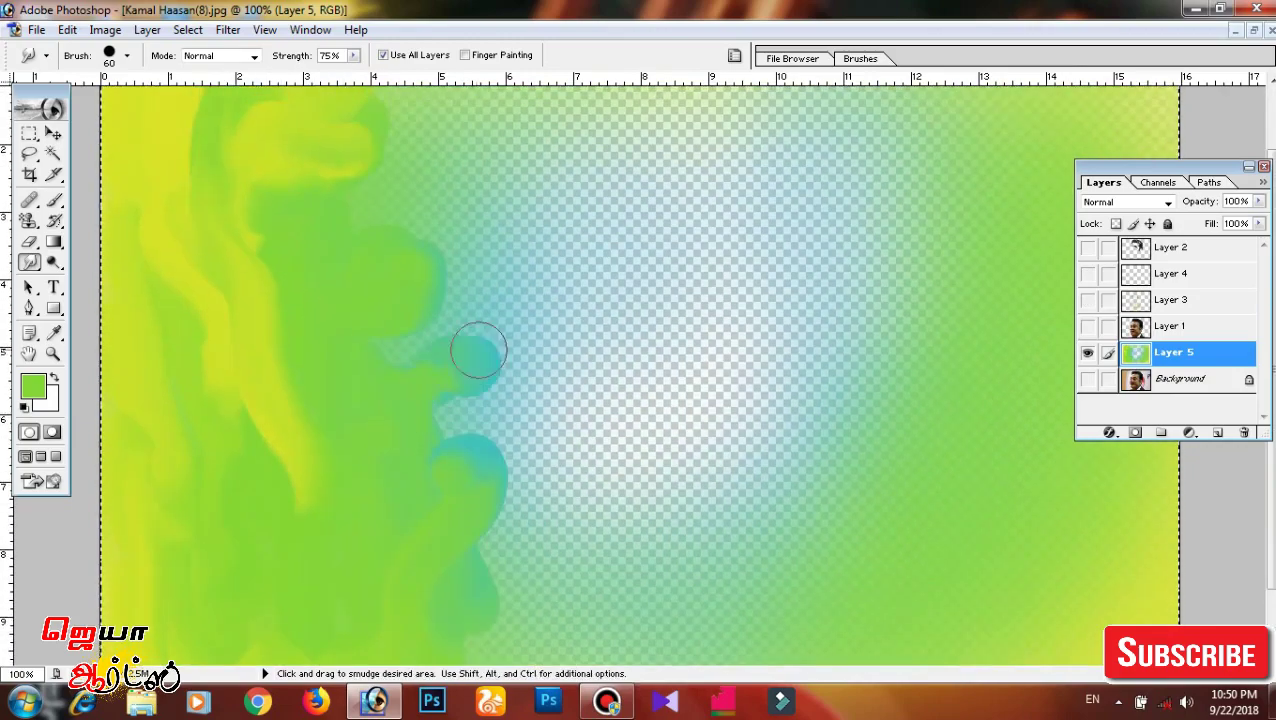
scroll(476, 347, up, 2)
mouse_move(353, 199)
mouse_down()
mouse_move(580, 170)
mouse_move(632, 110)
mouse_move(891, 251)
mouse_move(1020, 137)
mouse_up()
At 40 px, smudge streaks on the right and blue-green swirls across the middle and left.
key(bracketleft)
key(bracketleft)
scroll(956, 440, down, 3)
drag(1163, 590, 1075, 440)
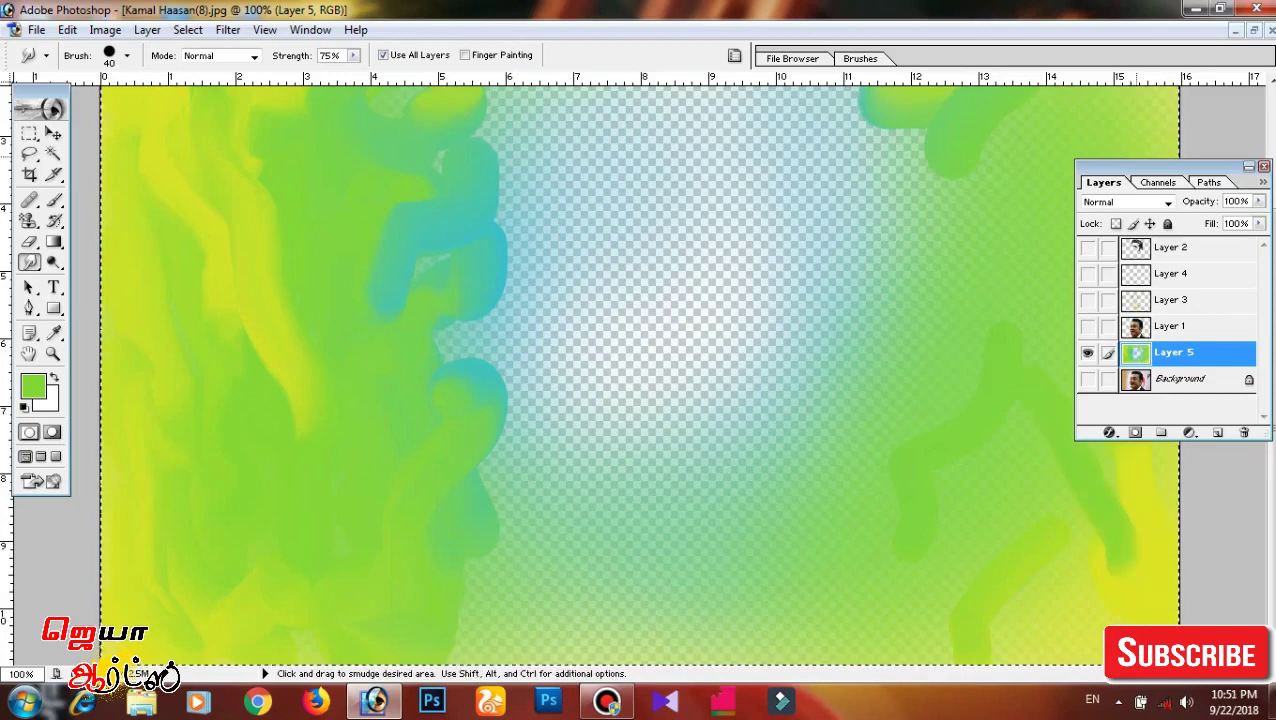
drag(1150, 166, 827, 156)
drag(1074, 305, 1110, 430)
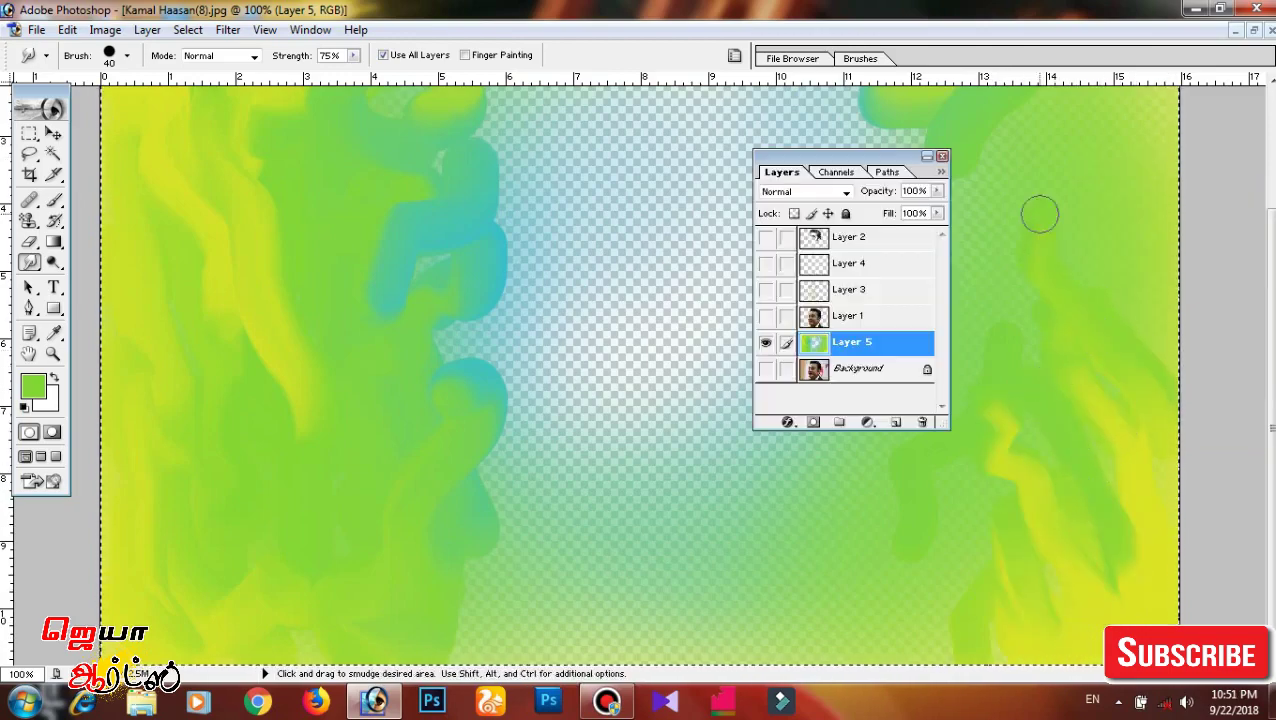
drag(1050, 150, 1050, 260)
mouse_move(820, 450)
mouse_down()
mouse_move(607, 610)
mouse_move(436, 534)
mouse_move(308, 259)
mouse_move(406, 200)
mouse_up()
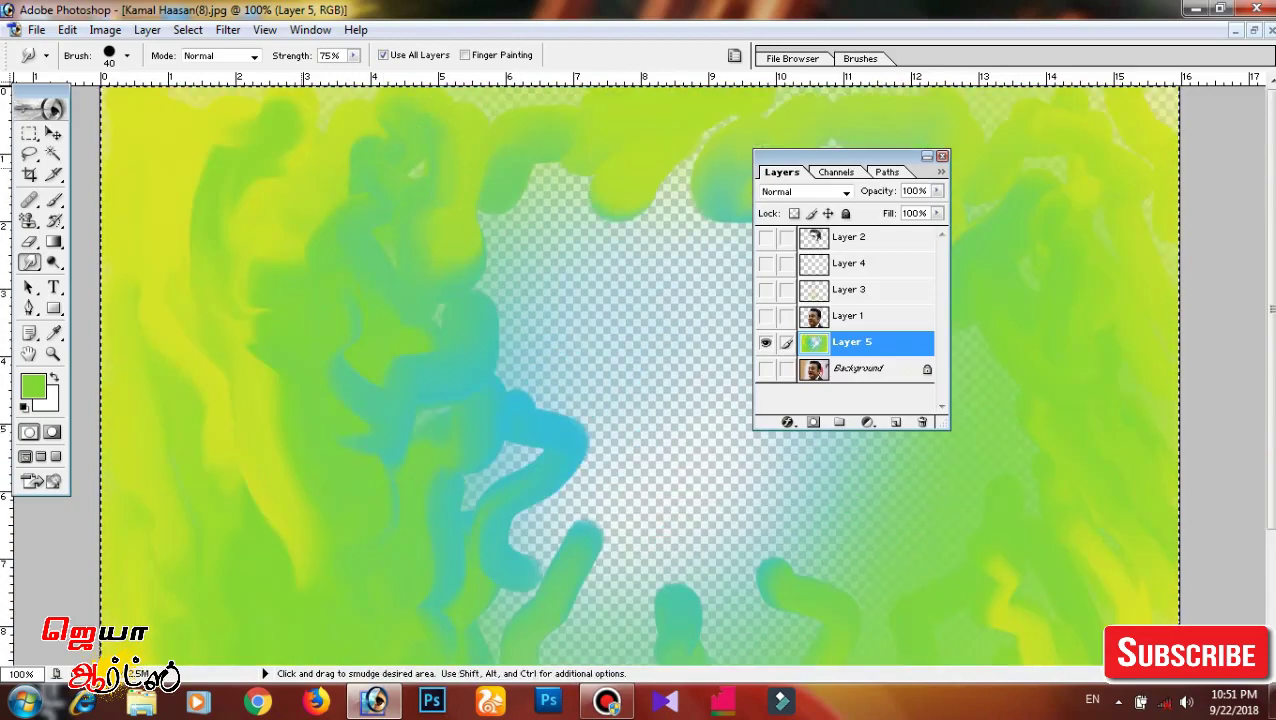
mouse_move(300, 165)
mouse_down()
mouse_move(219, 108)
mouse_move(310, 279)
mouse_move(236, 270)
mouse_up()
Smudge blue curls, yellow streaks on the right and green streaks toward the top-left.
scroll(236, 270, down, 2)
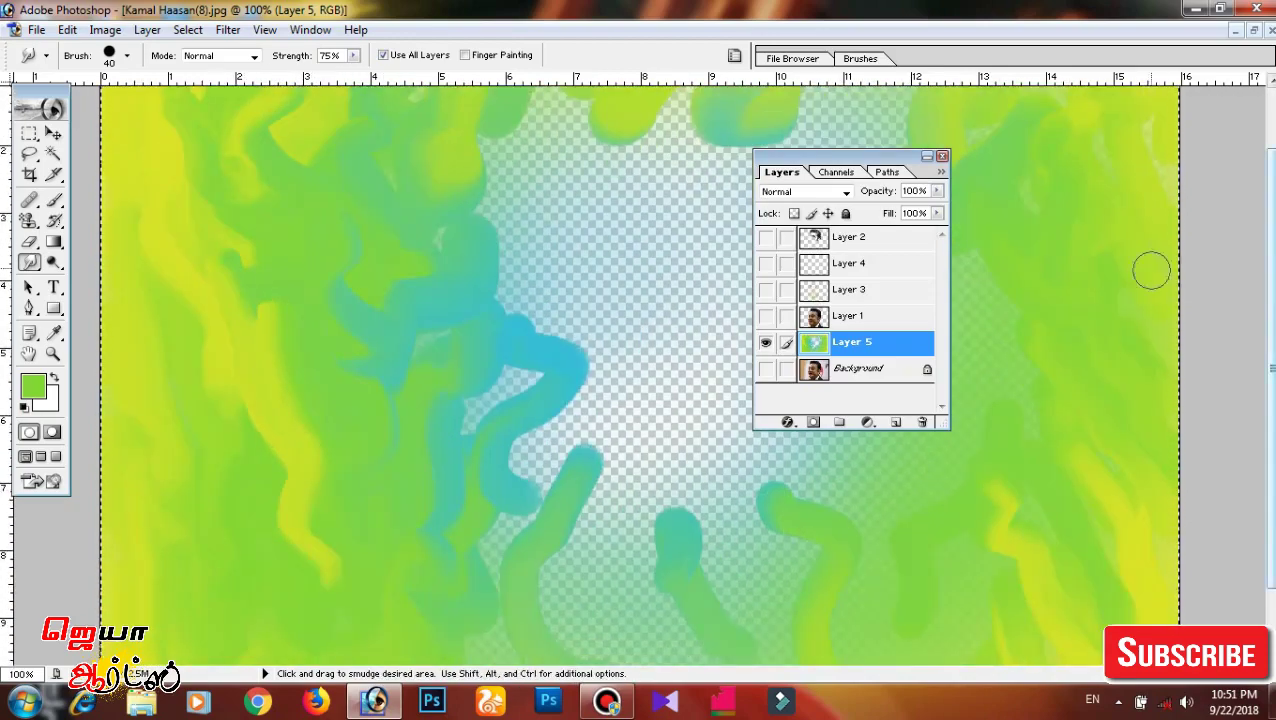
scroll(682, 103, up, 2)
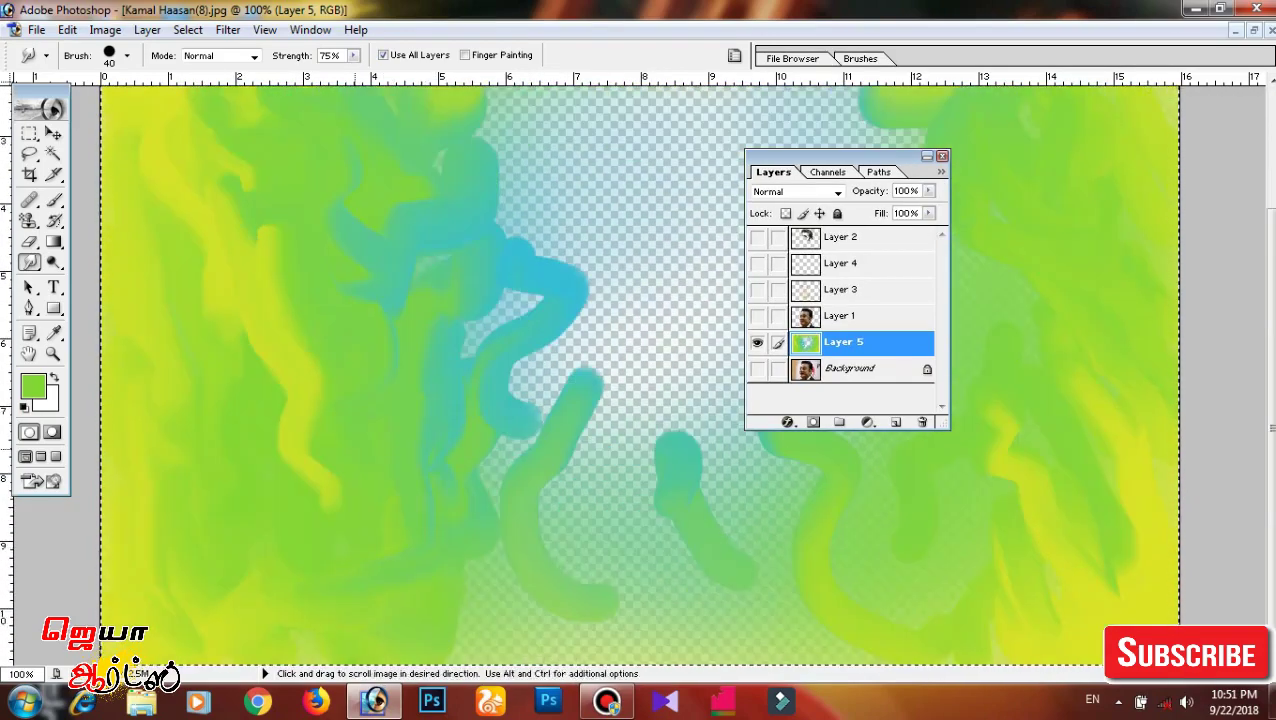
drag(1014, 139, 985, 393)
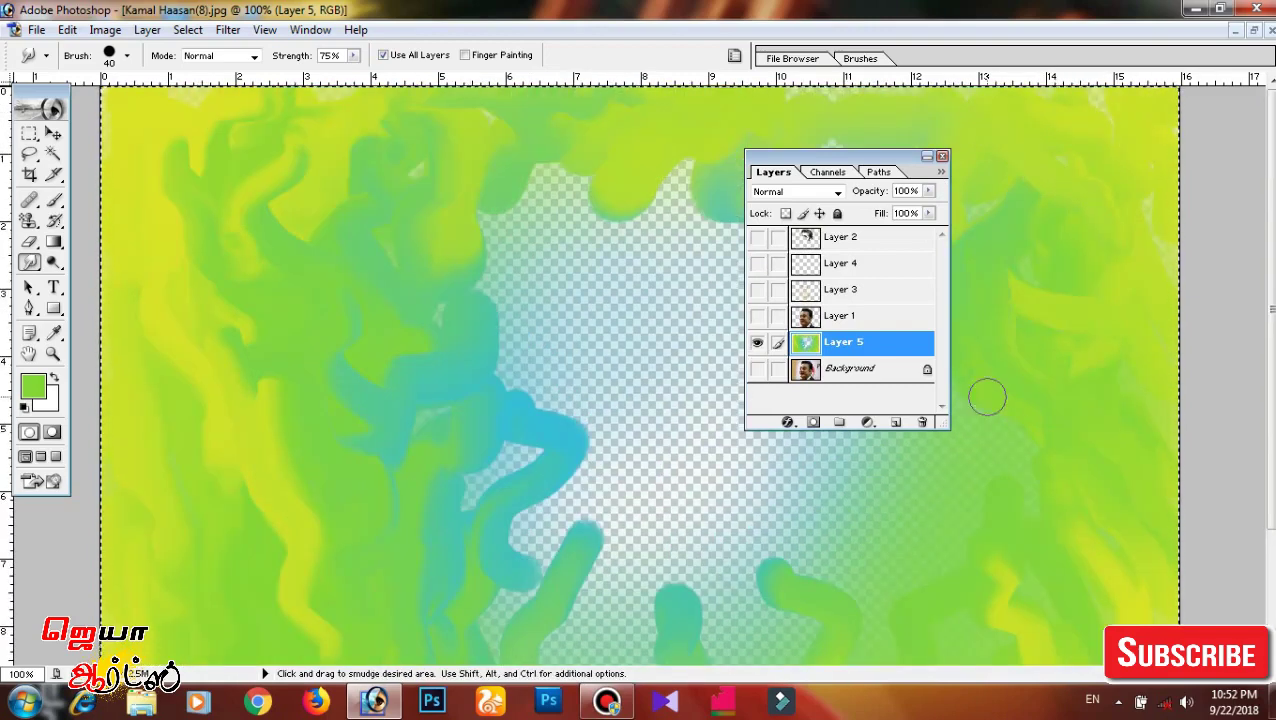
drag(800, 555, 705, 425)
drag(555, 175, 535, 315)
drag(240, 150, 110, 88)
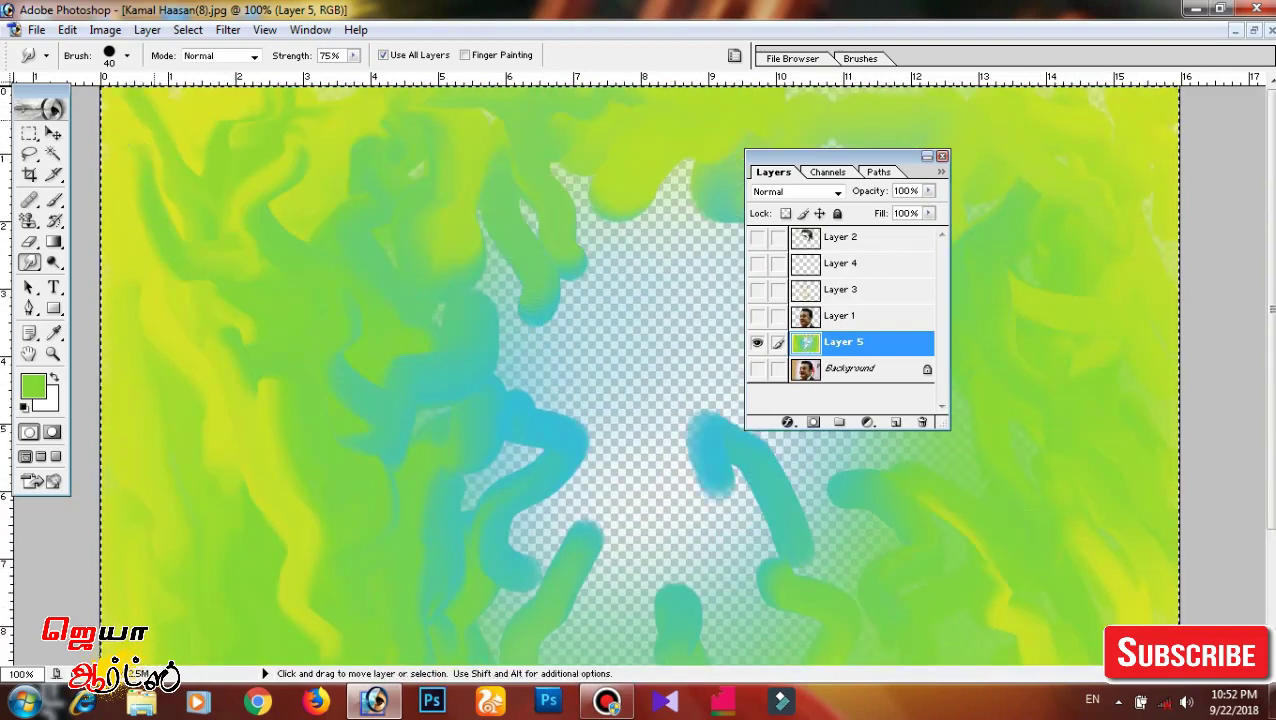
drag(200, 150, 237, 497)
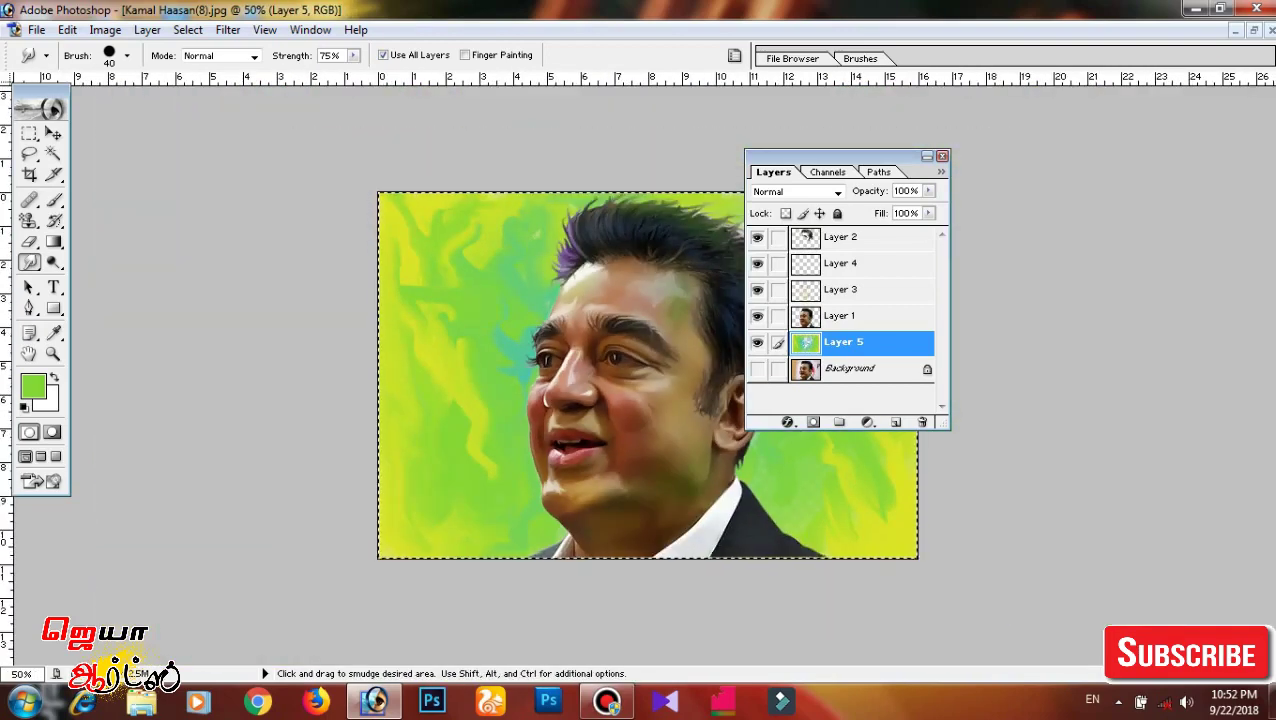
At 66.7% zoom, smudge a streak below the blue blob, then trial a 3.5° Layer 1 rotation.
key(ctrl+plus)
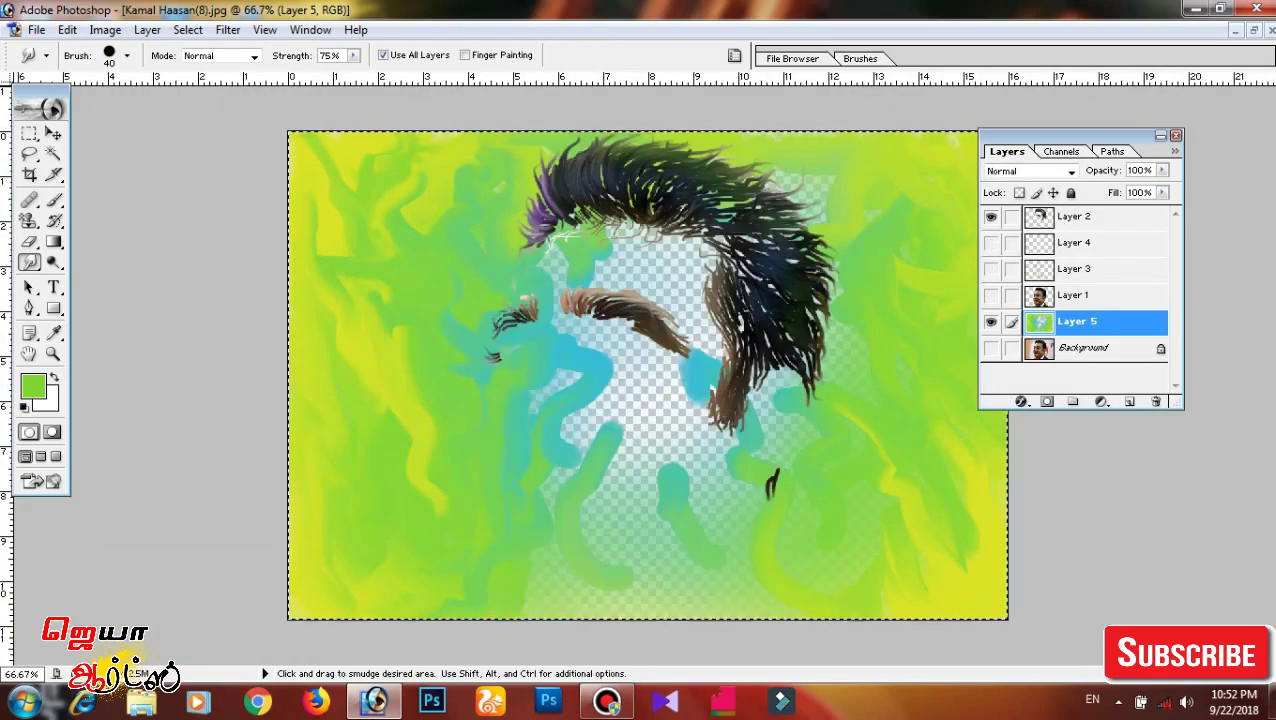
drag(775, 284, 793, 463)
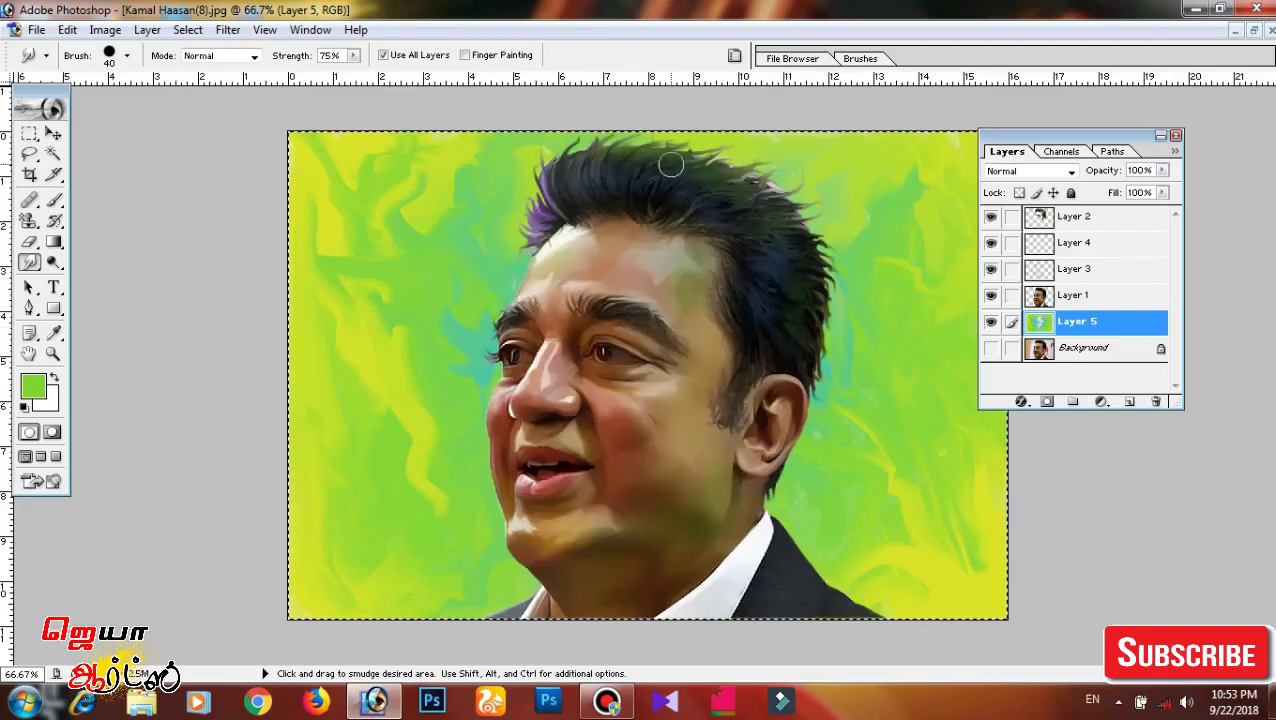
key(alt+bracketright)
key(ctrl+t)
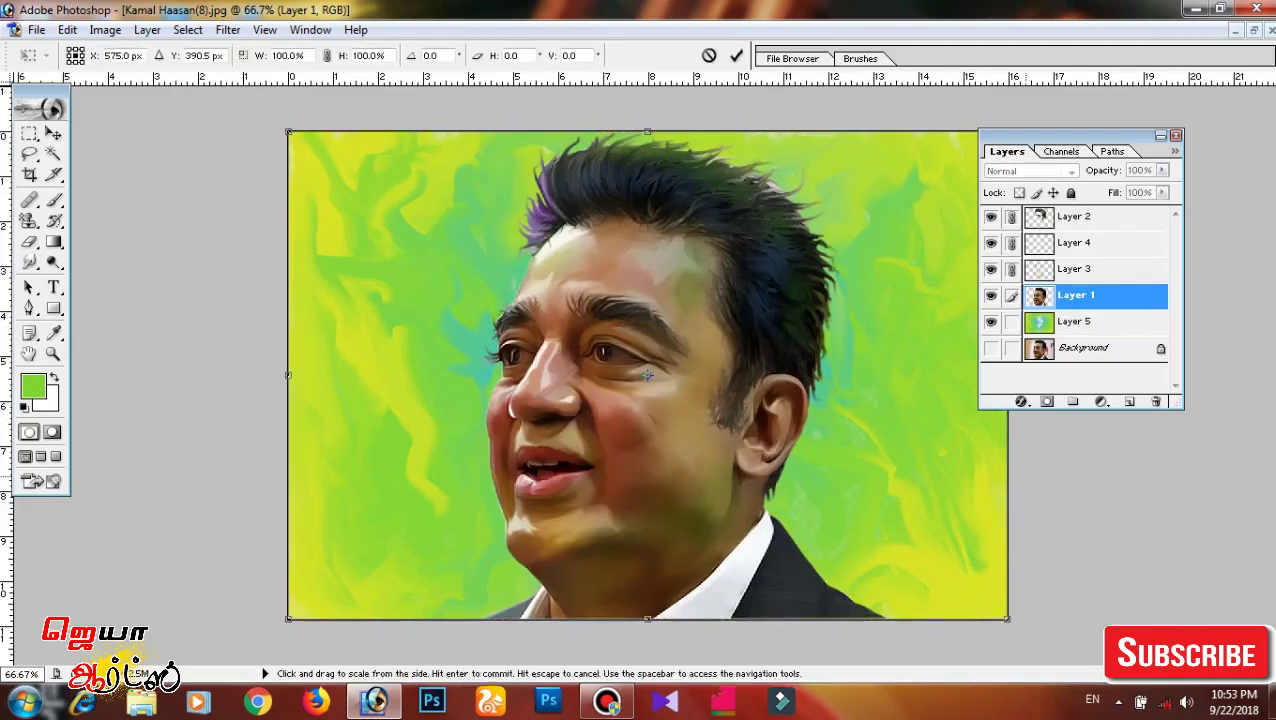
drag(1010, 625, 995, 650)
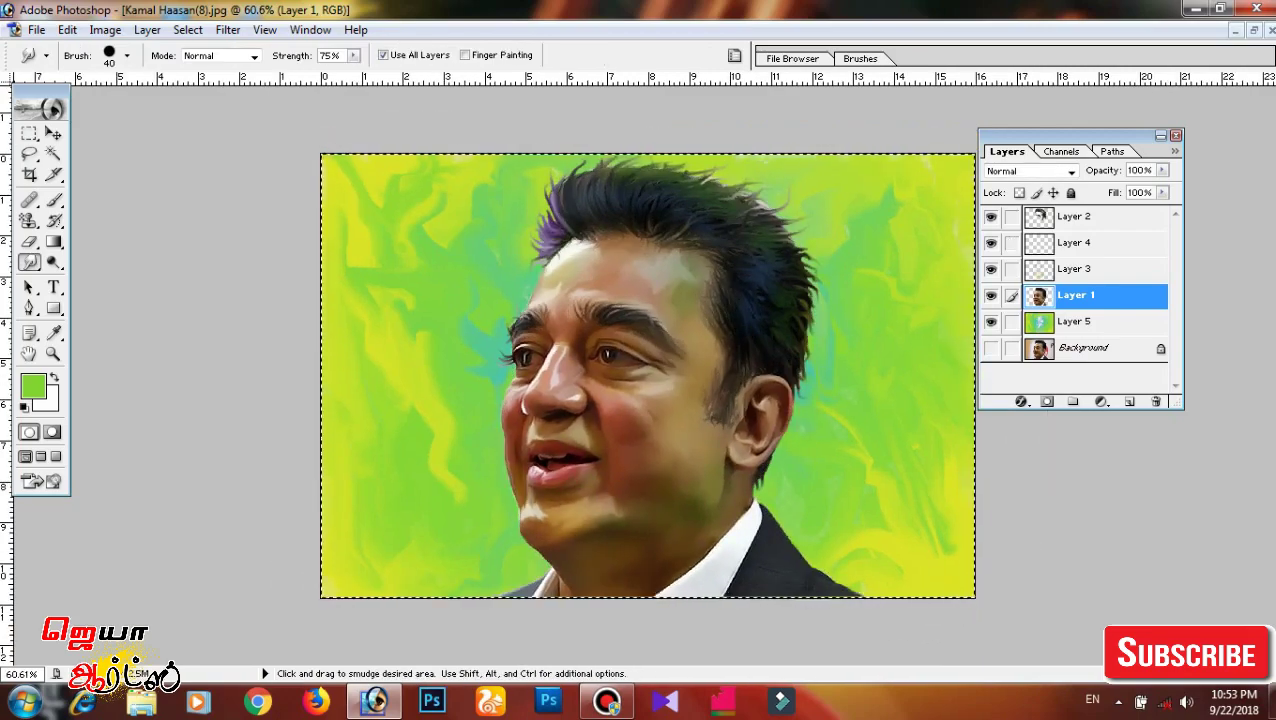
key(ctrl+alt+0)
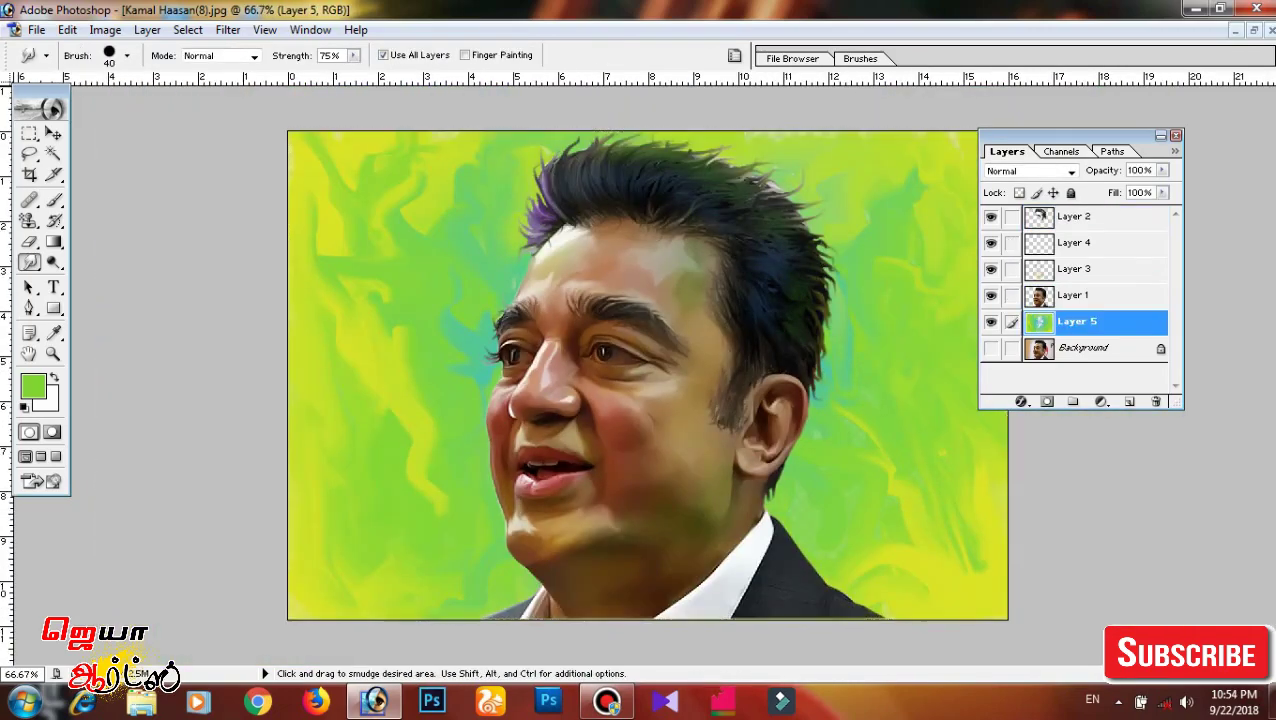
Shift the background's hue to about -12 so it turns warmer yellow.
key(ctrl+u)
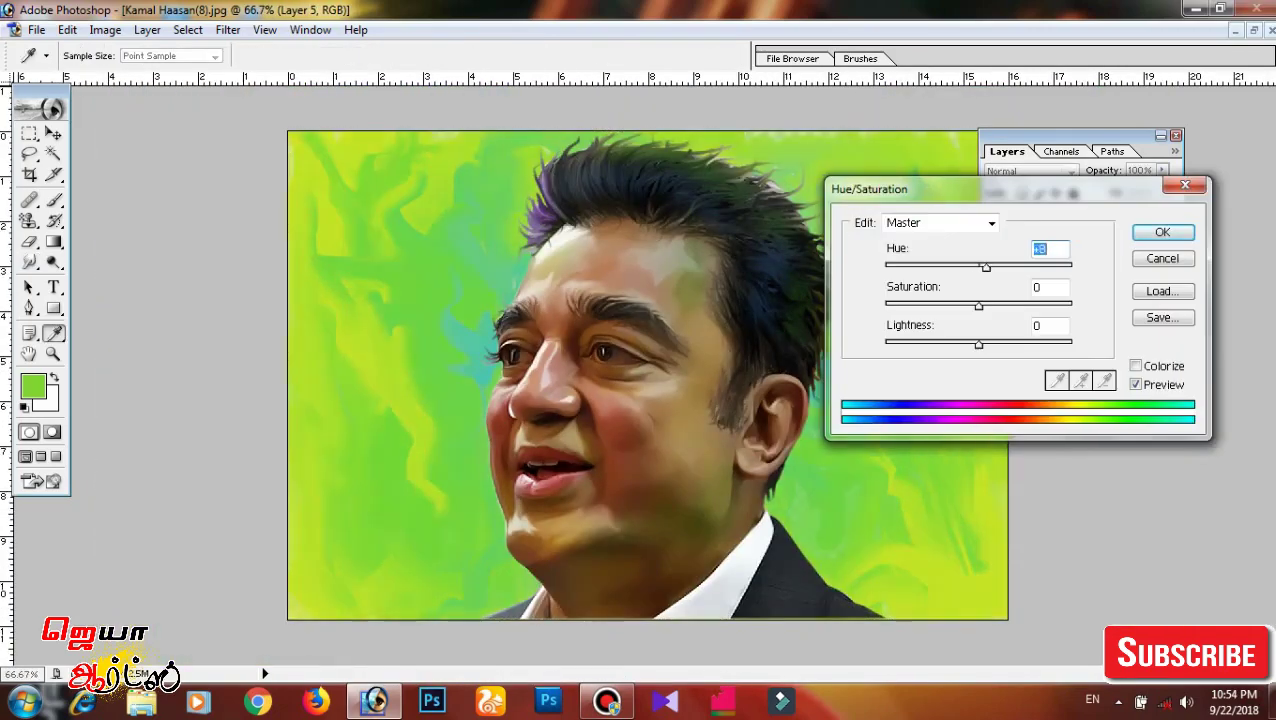
key(shift+Up)
key(shift+Up)
key(shift+Up)
key(shift+Up)
key(shift+Up)
key(shift+Up)
key(shift+Up)
key(shift+Up)
key(shift+Up)
key(shift+Down)
key(shift+Down)
key(shift+Down)
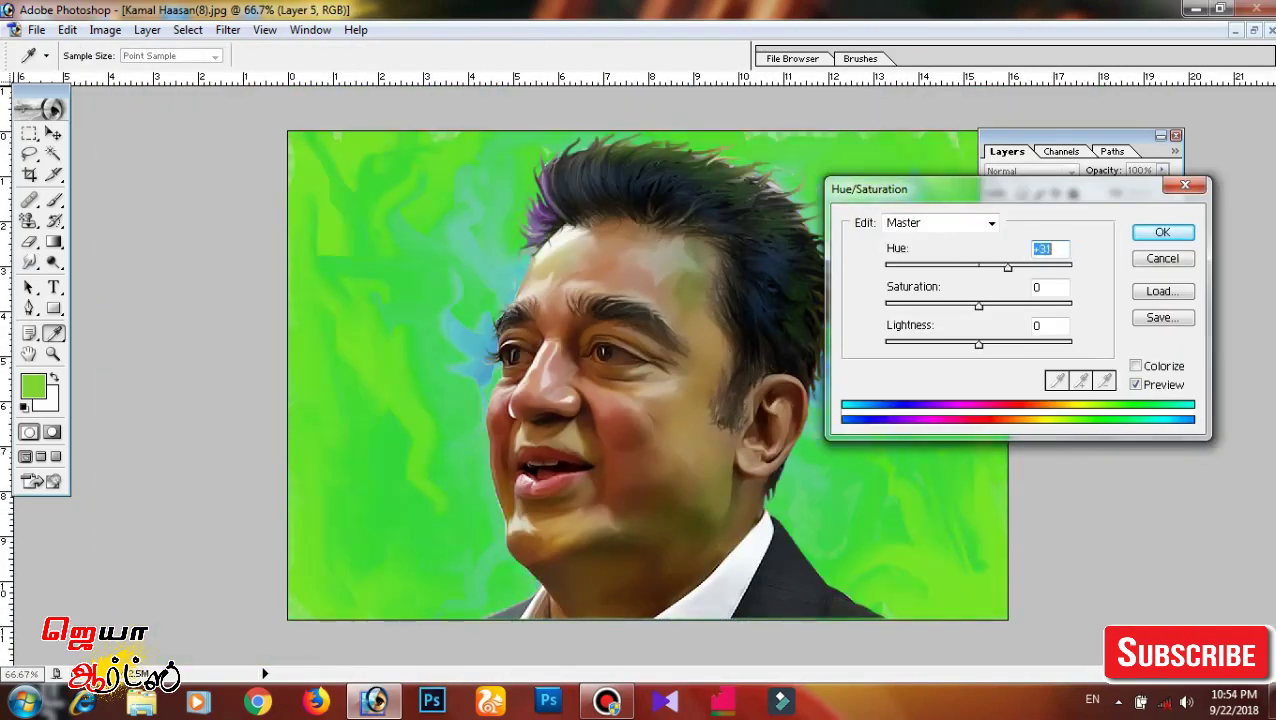
key(shift+Down)
key(shift+Down)
key(shift+Down)
key(shift+Down)
key(shift+Down)
key(shift+Down)
key(shift+Up)
key(shift+Up)
key(shift+Up)
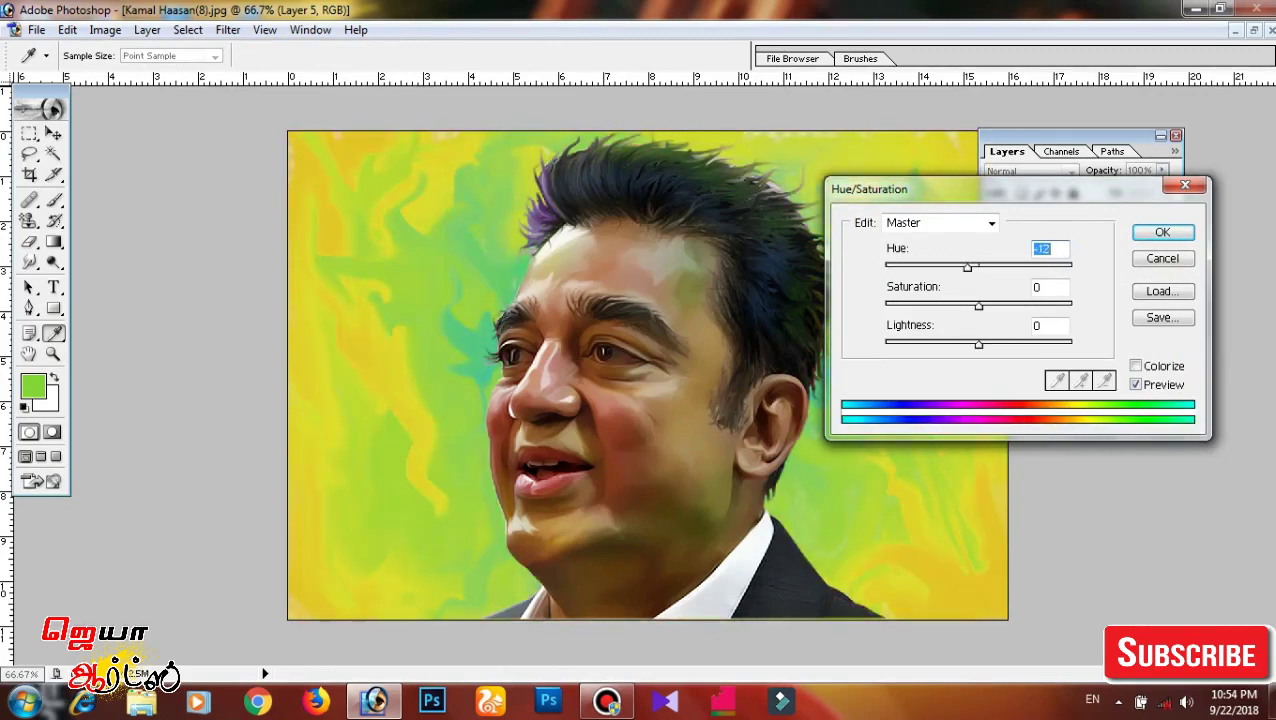
key(Return)
Zoom out to 50%, switch to the Rectangular Marquee and hide the portrait layers.
key(ctrl+minus)
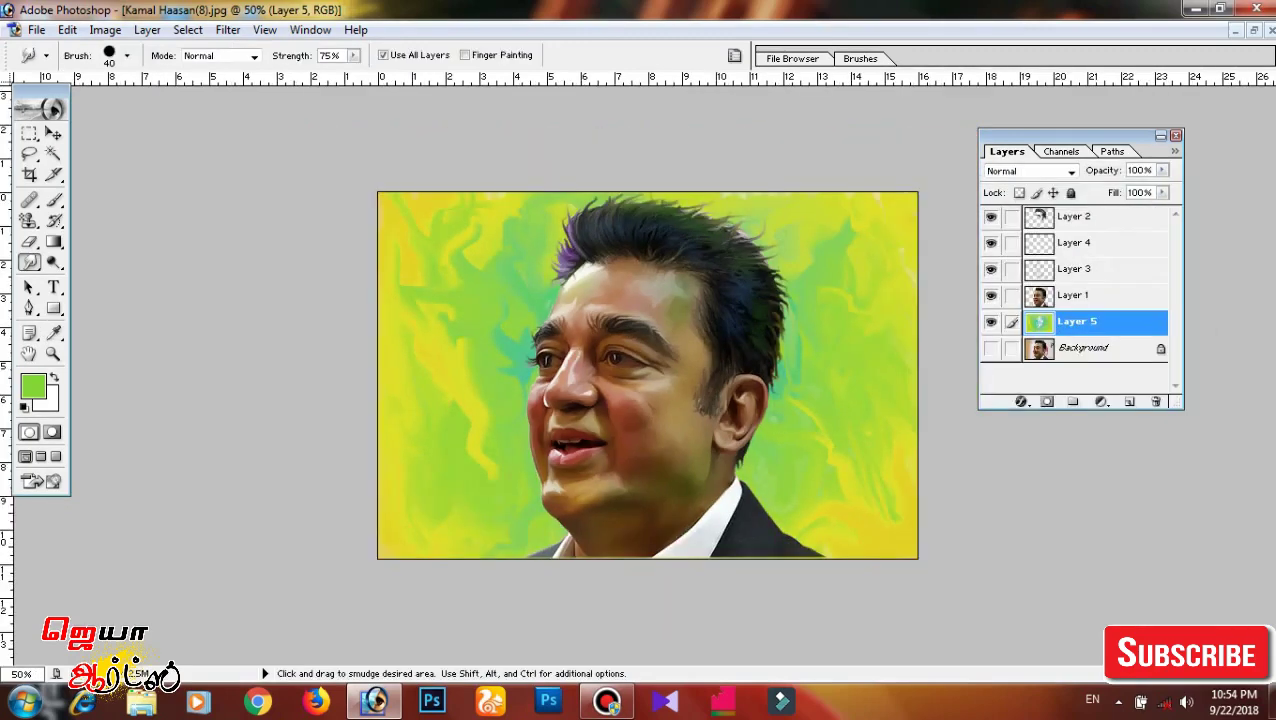
key(m)
alt+click(990, 321)
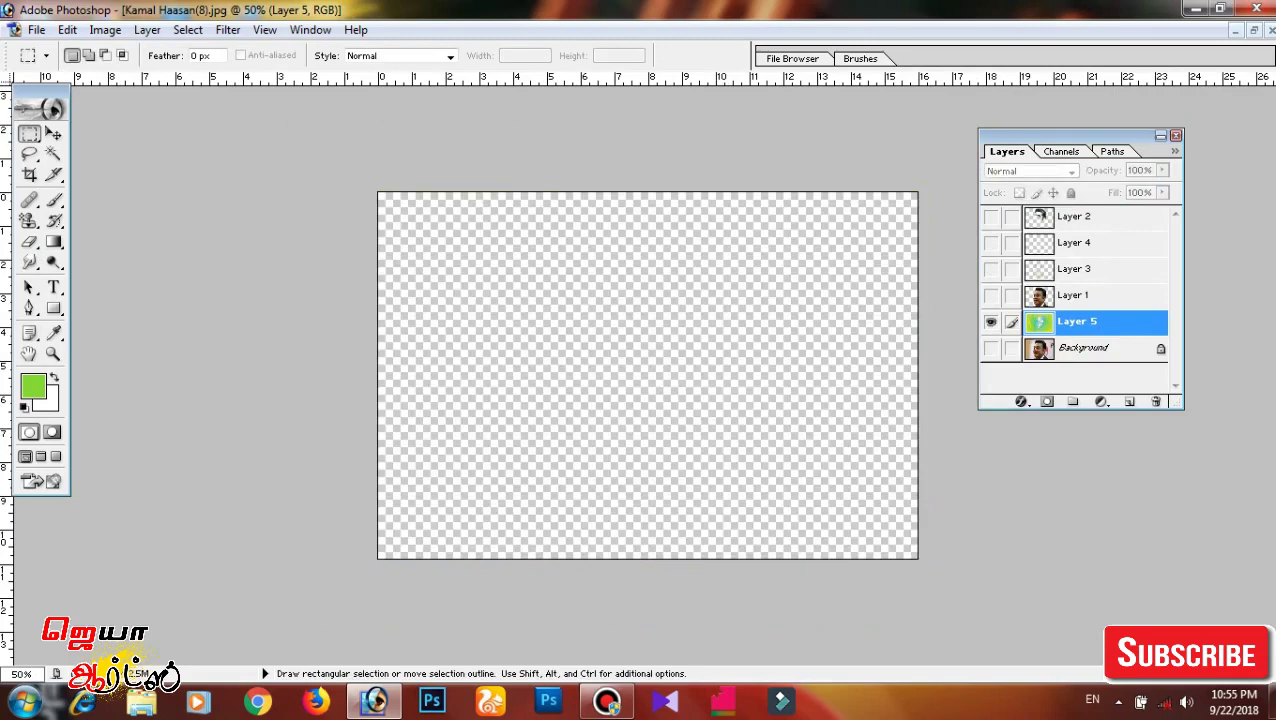
Slightly shrink the swirling background layer from its corner.
key(ctrl+t)
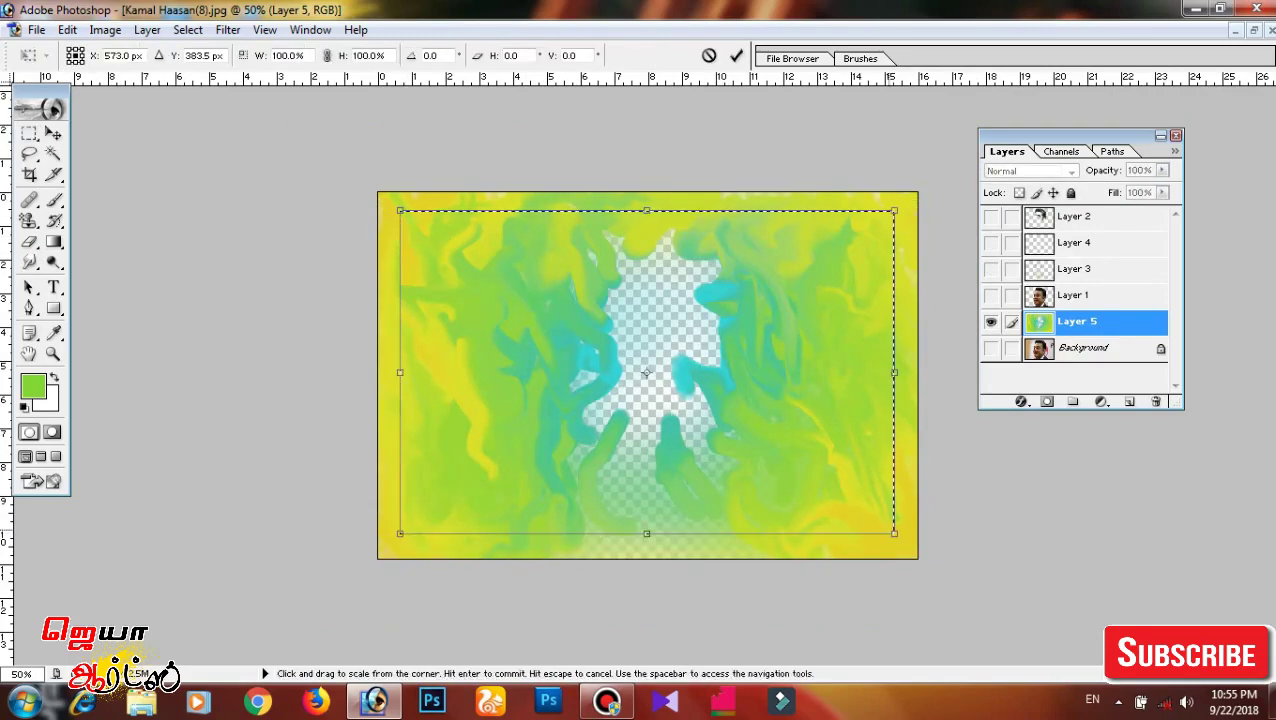
key(Return)
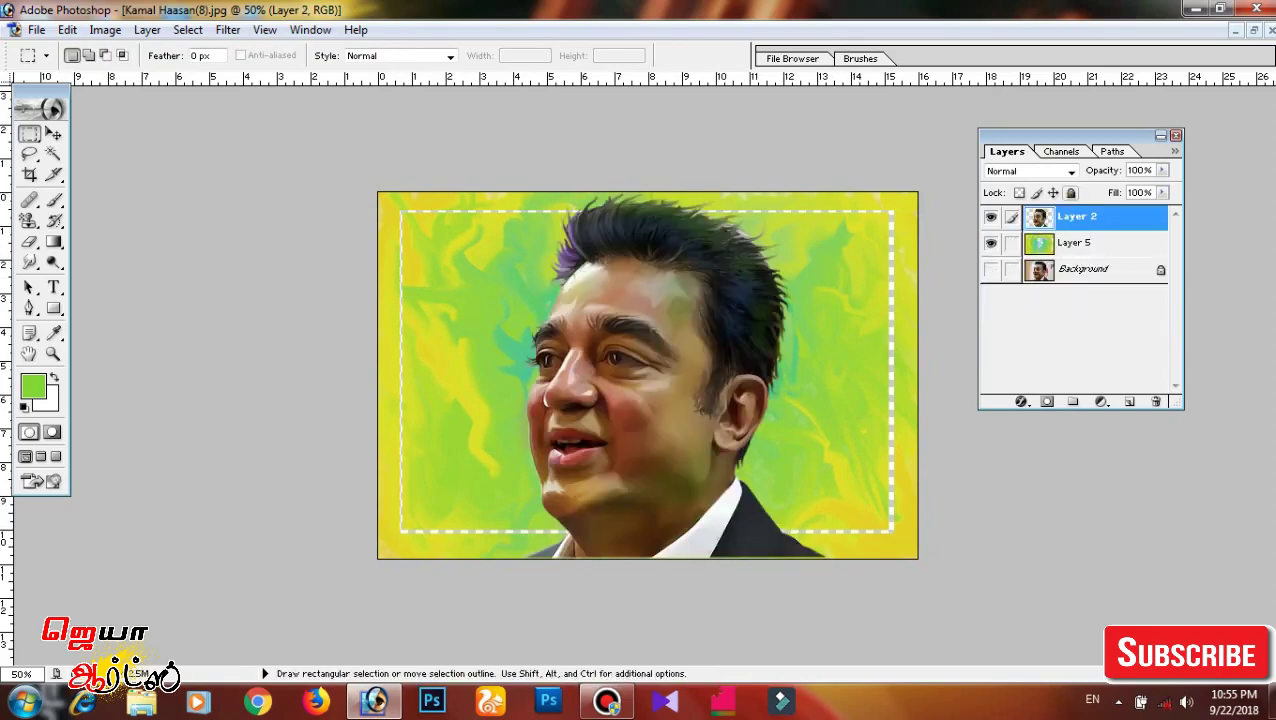
drag(804, 532, 826, 559)
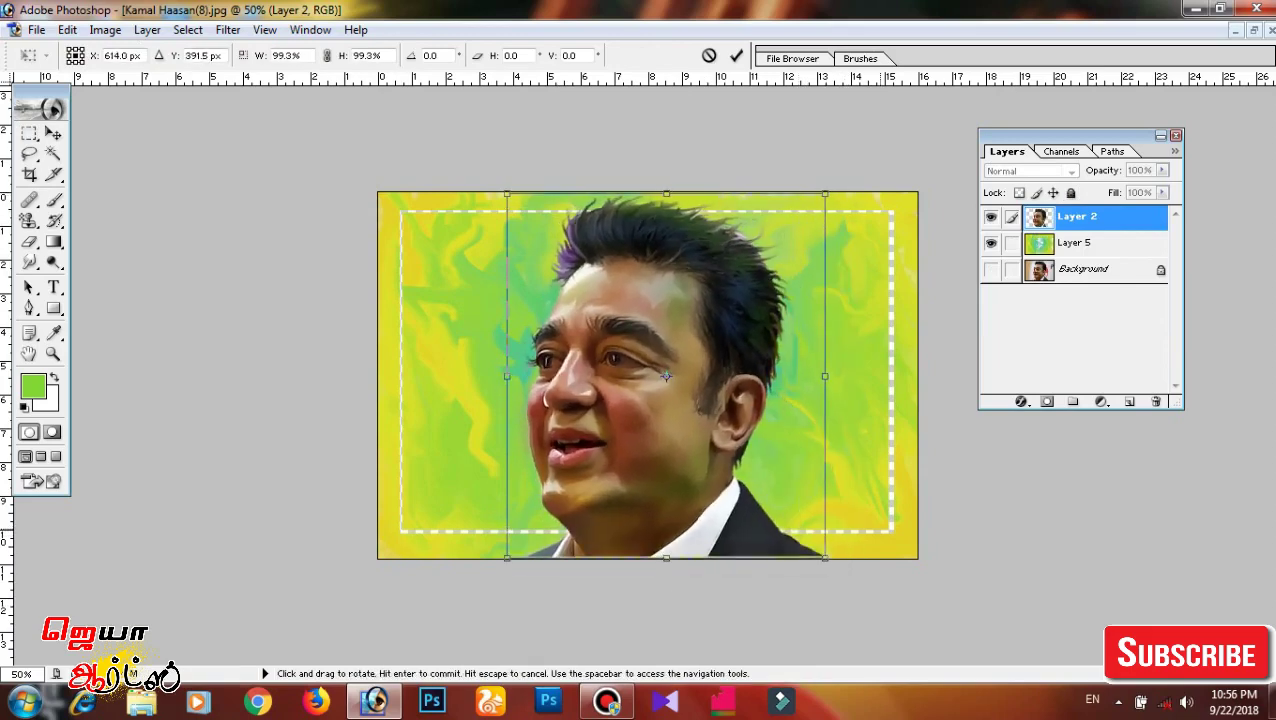
key(Return)
Enlarge the portrait, shifting it right and down, keeping it upright after a test tilt.
key(ctrl+plus)
key(ctrl+t)
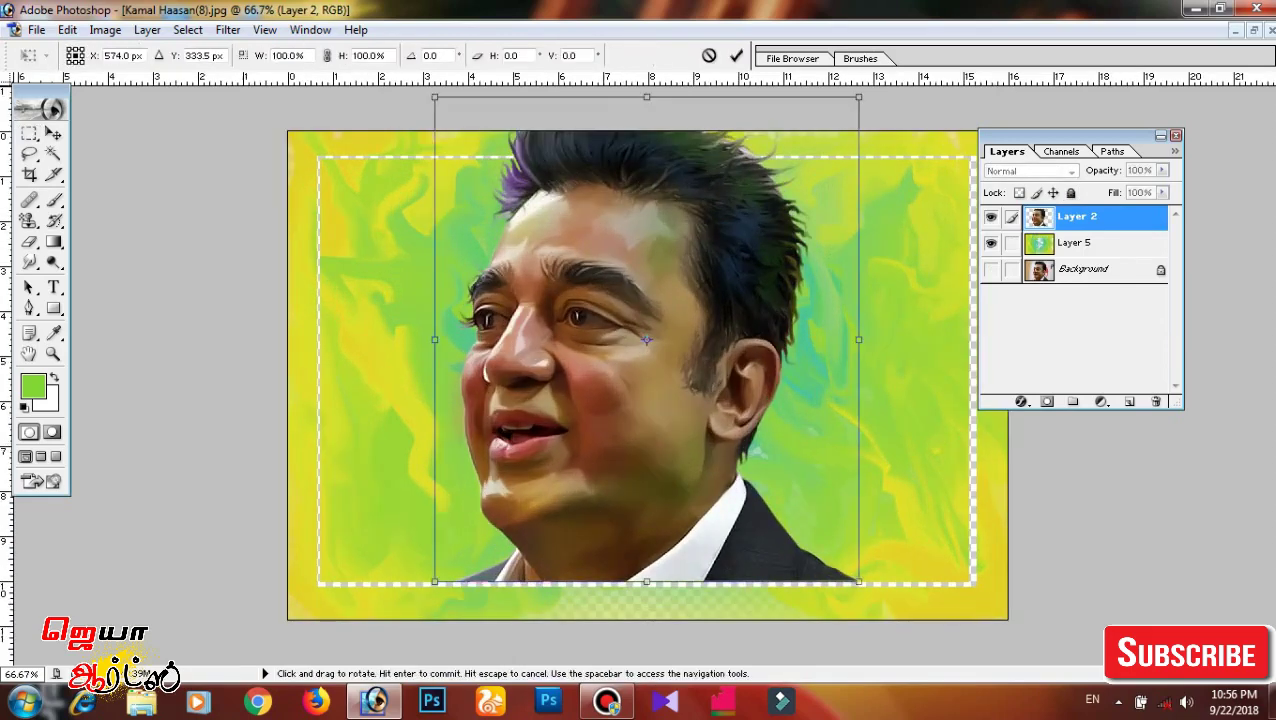
drag(859, 97, 847, 111)
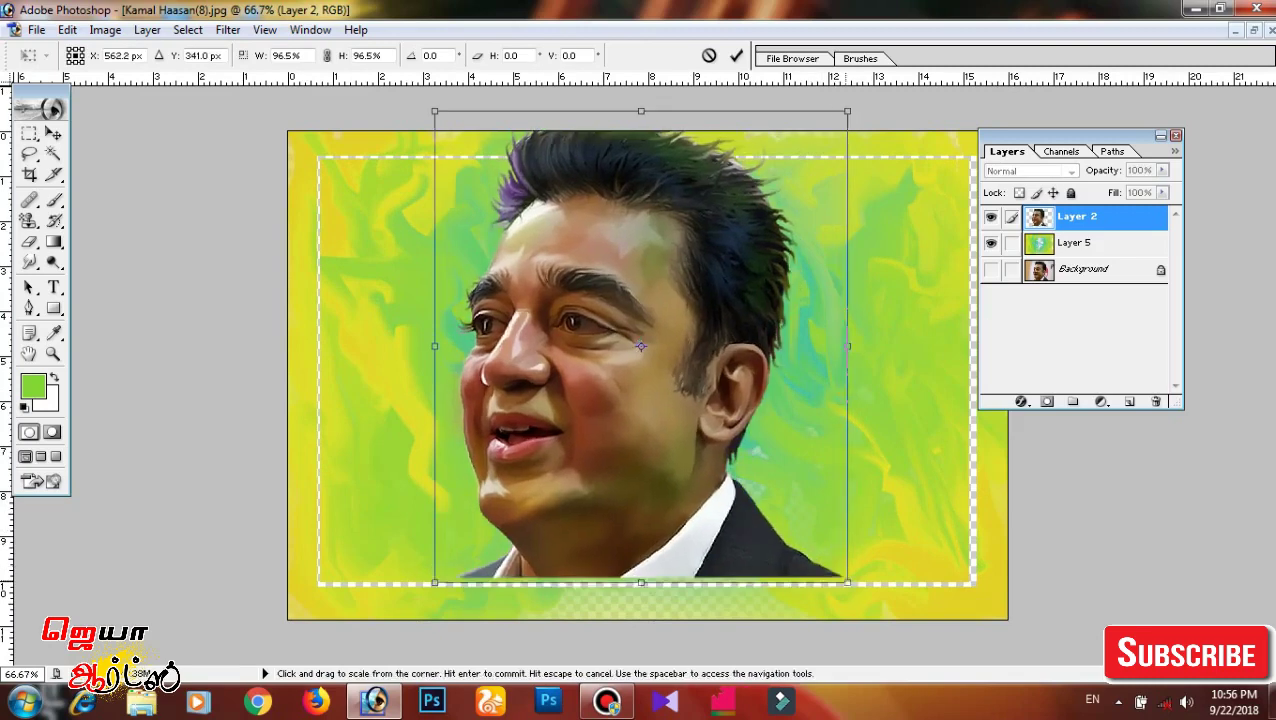
drag(847, 582, 871, 616)
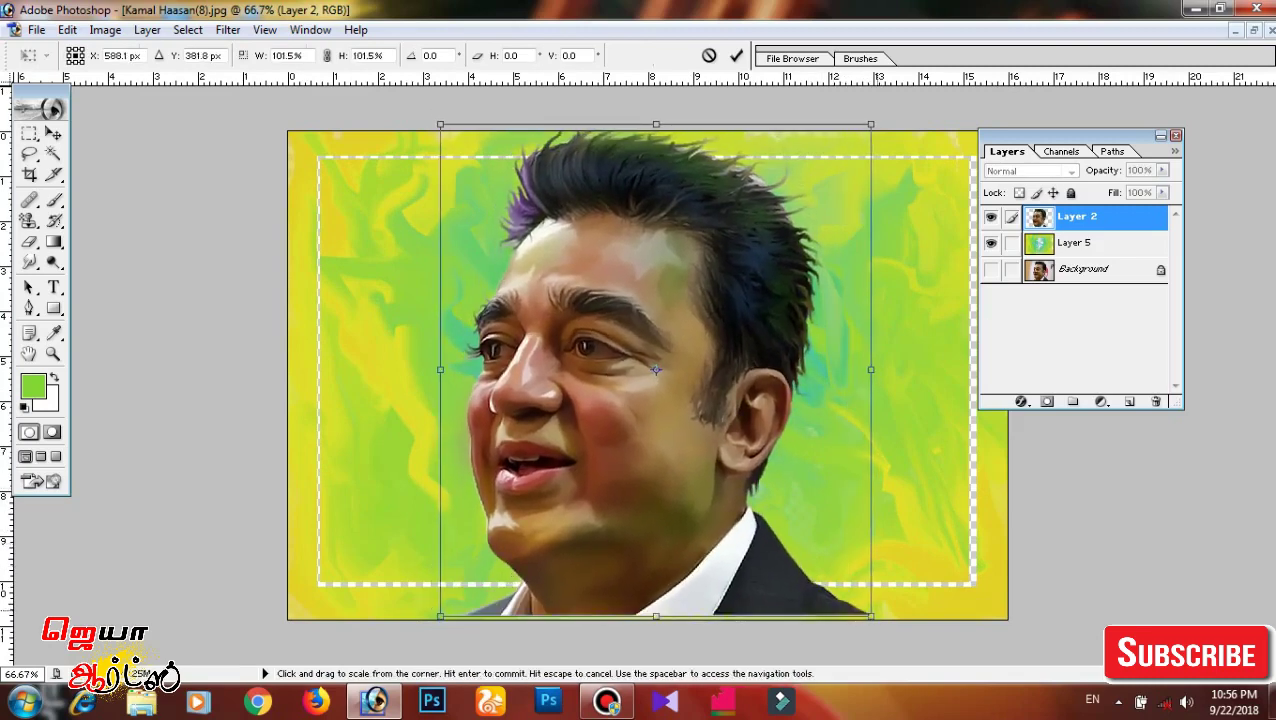
key(Return)
key(ctrl+t)
drag(900, 100, 870, 95)
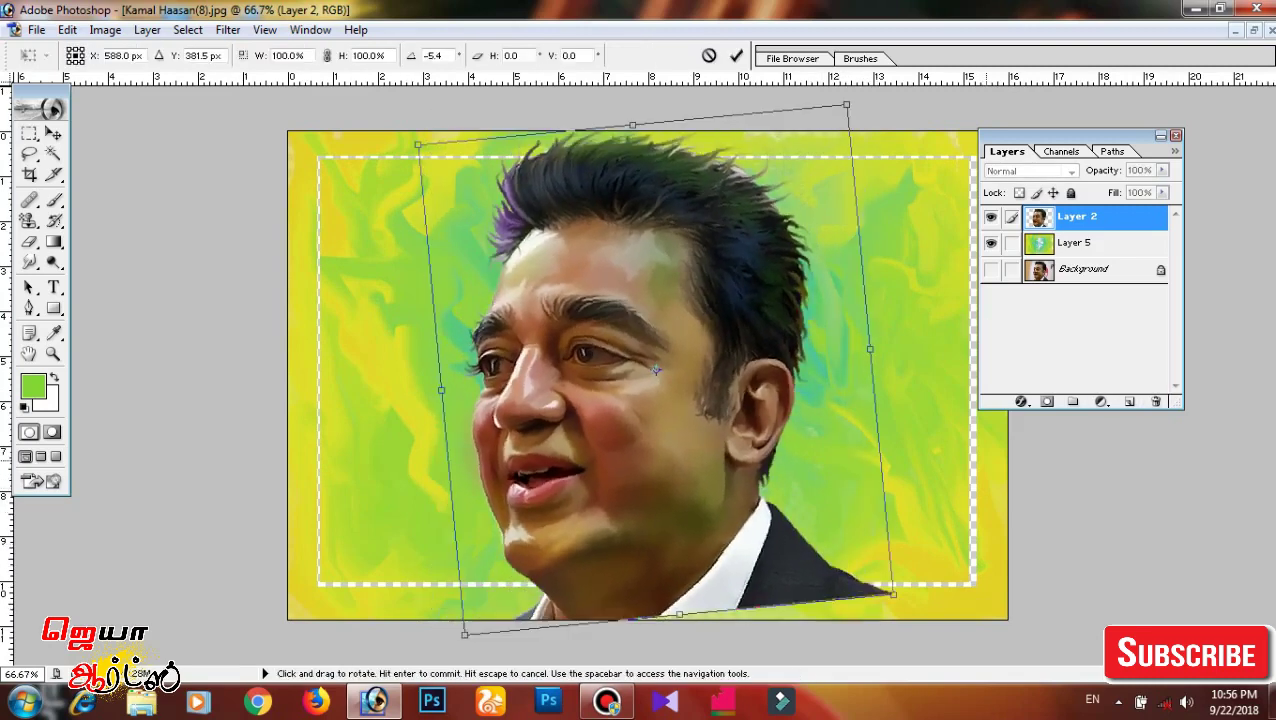
key(Escape)
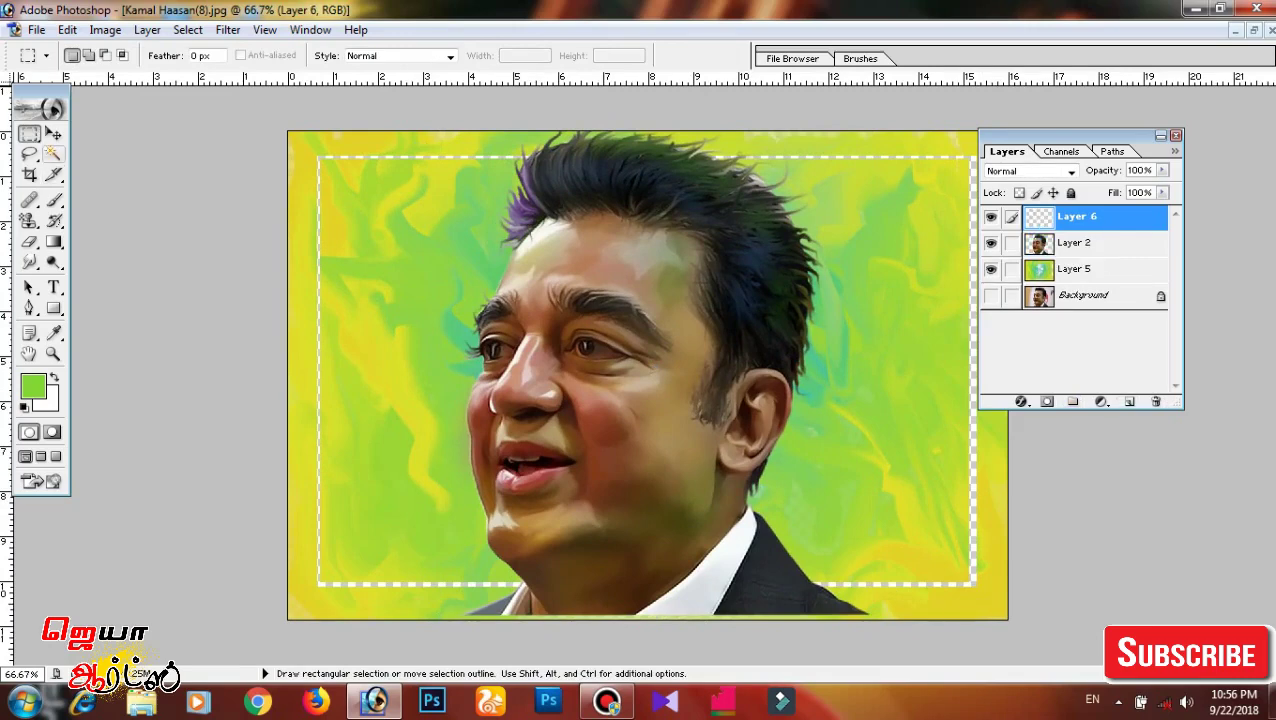
Select the Brush with a 300 px soft round preset.
key(b)
click(33, 386)
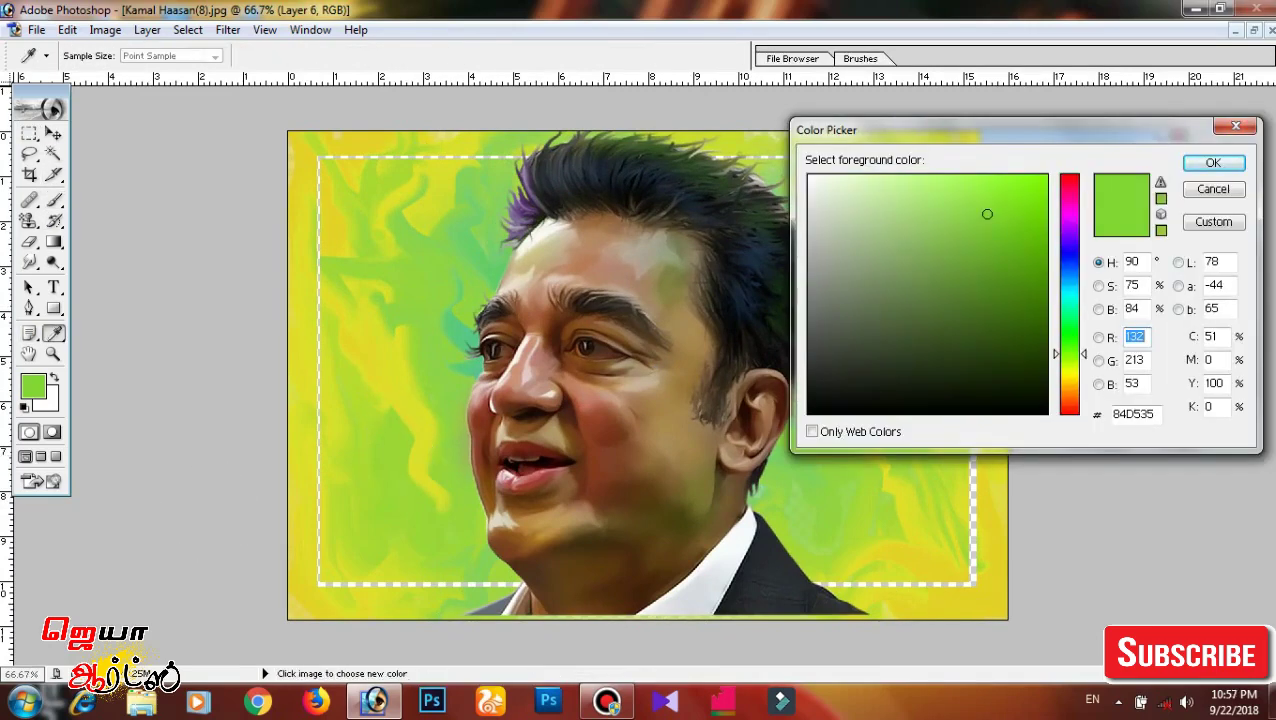
key(Return)
key(ctrl+0)
right_click(550, 380)
scroll(650, 520, down, 3)
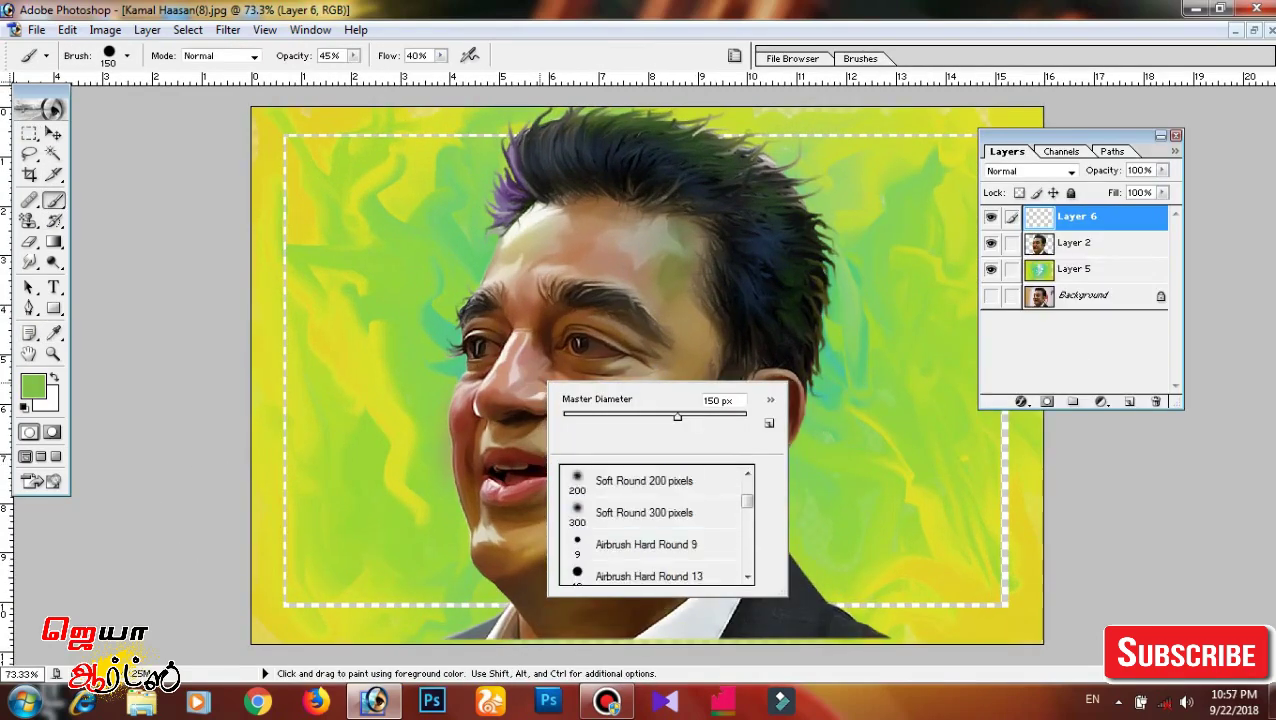
double_click(660, 513)
key(ctrl+minus)
key(ctrl+minus)
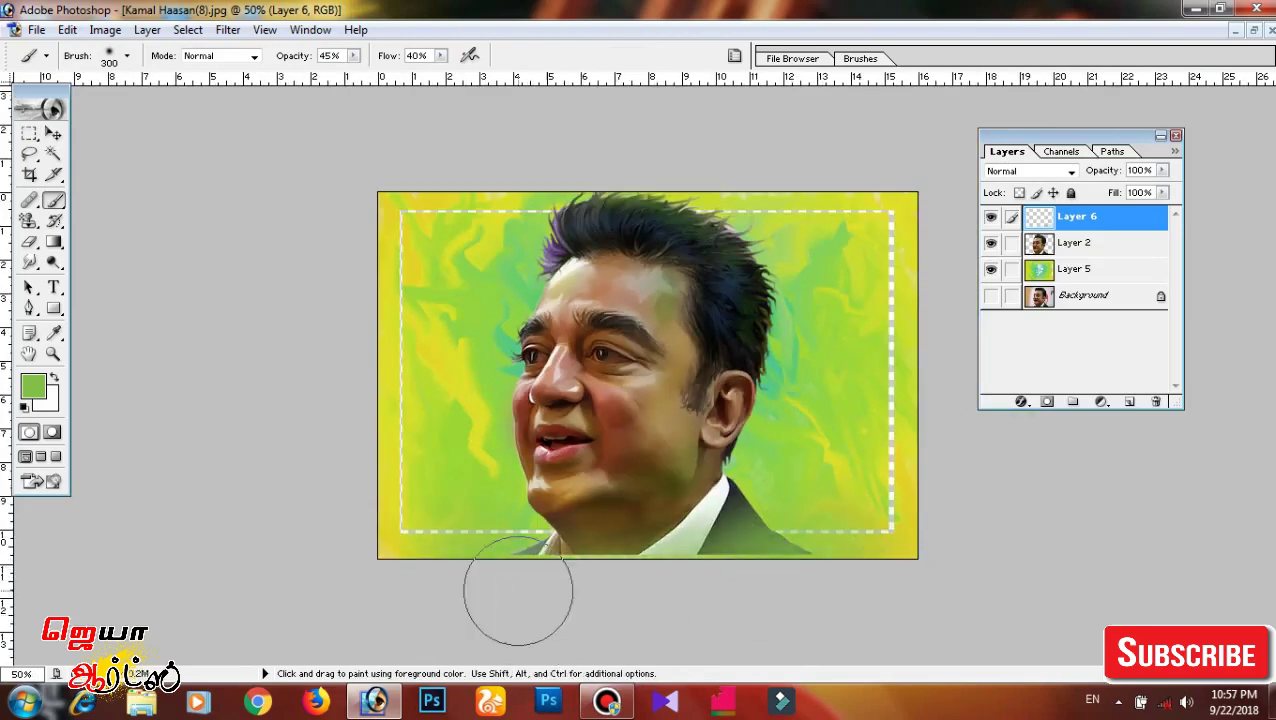
Paint black strokes to darken the canvas edges.
click(33, 386)
click(812, 413)
click(1210, 163)
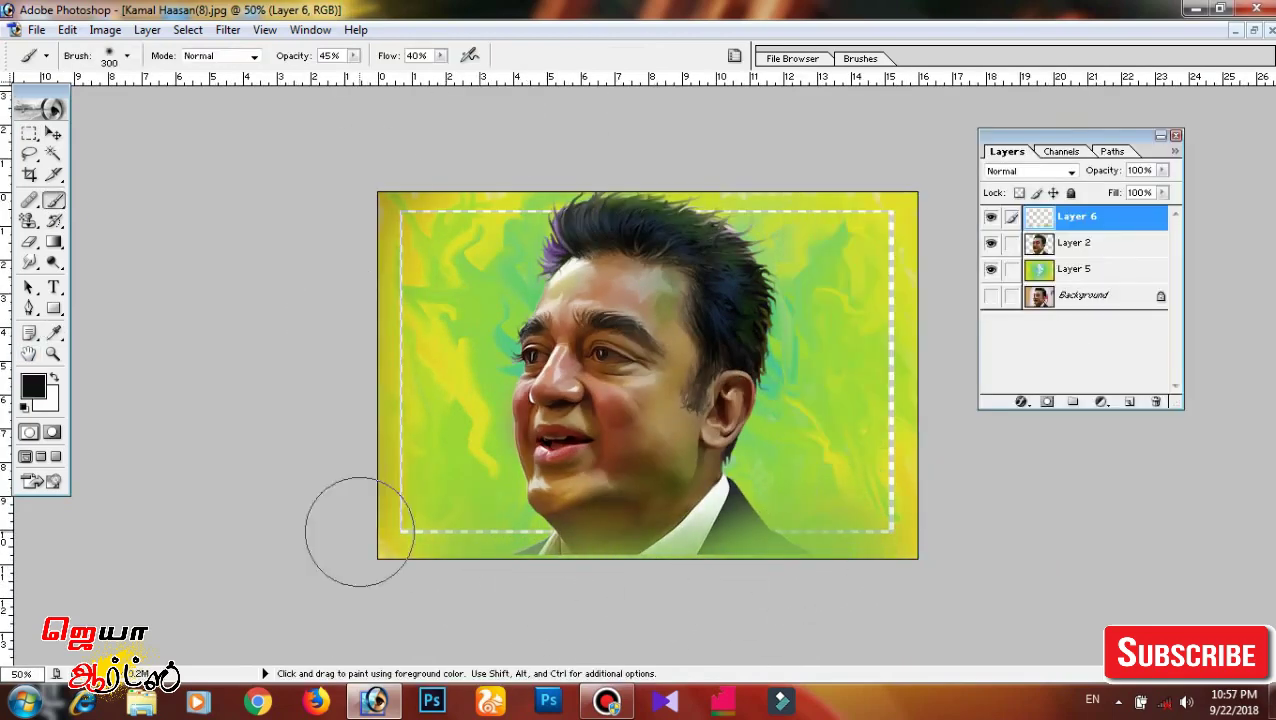
mouse_move(356, 532)
mouse_down()
mouse_move(607, 134)
mouse_move(333, 503)
mouse_move(570, 157)
mouse_move(891, 527)
mouse_move(249, 491)
mouse_up()
Brighten the Layer 2 portrait with Curves and shrink it to about 93%.
click(1074, 242)
key(ctrl+m)
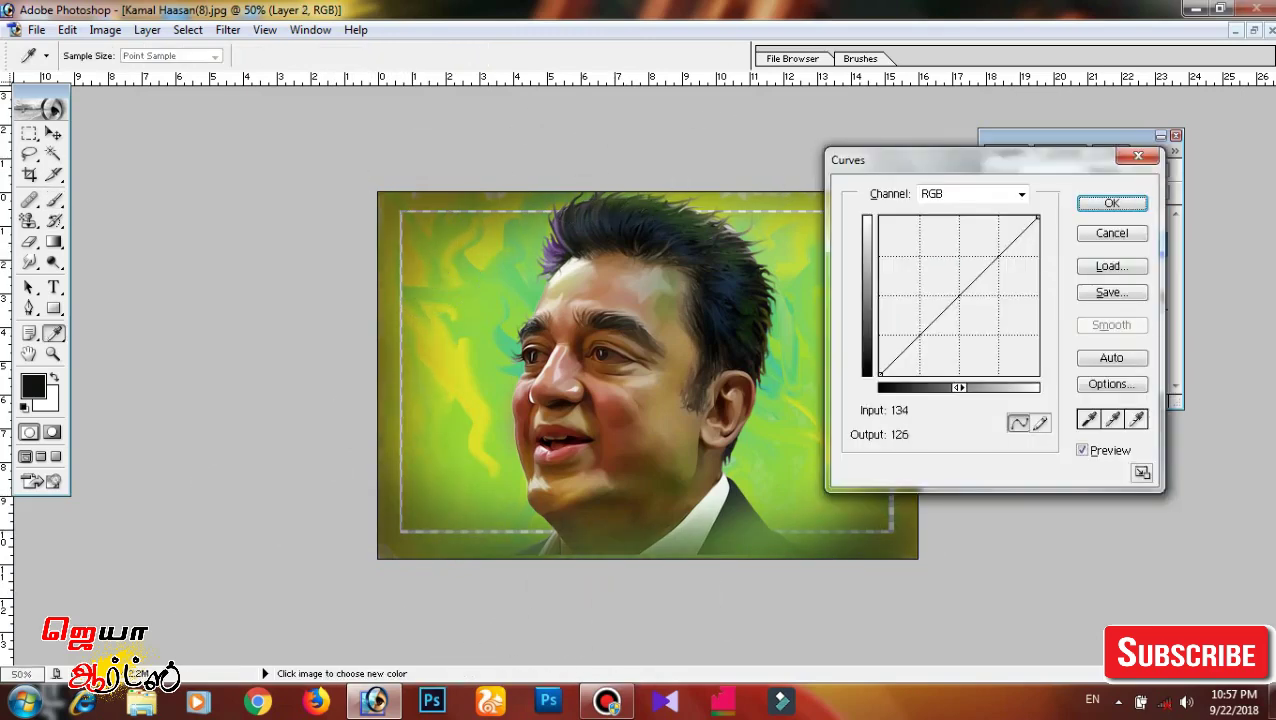
drag(963, 296, 952, 287)
key(Return)
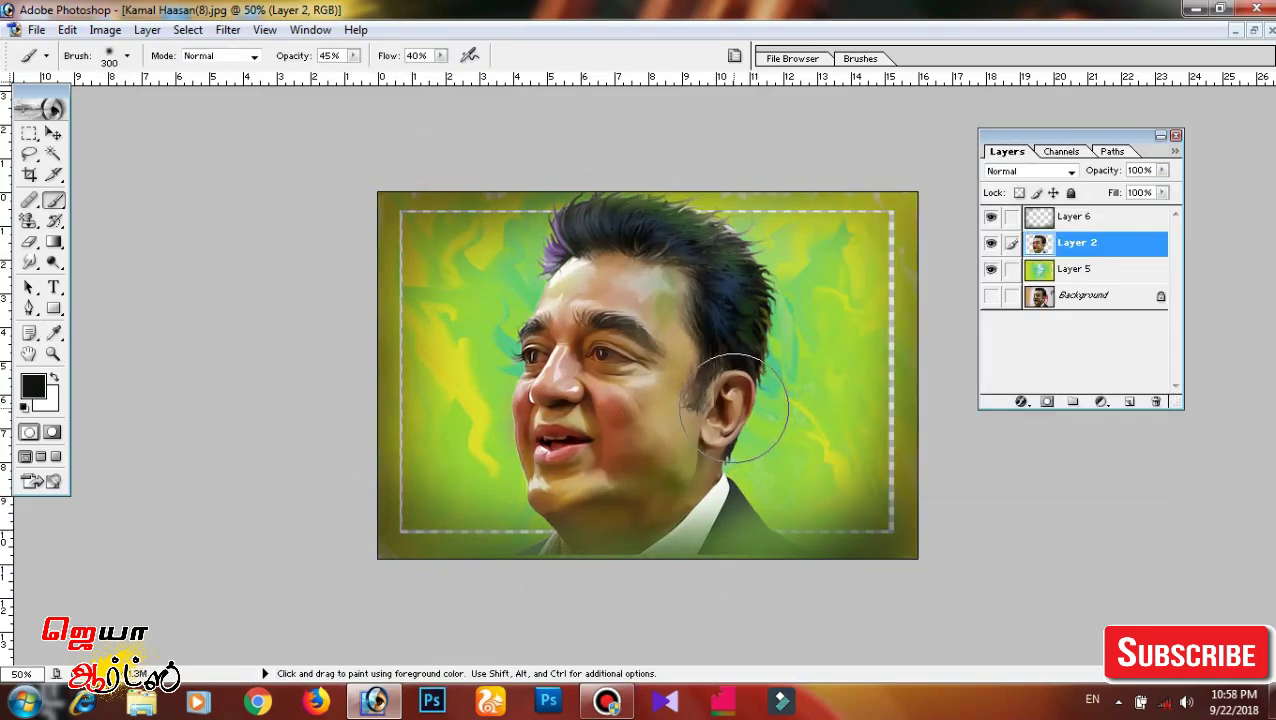
key(ctrl+t)
drag(808, 549, 797, 537)
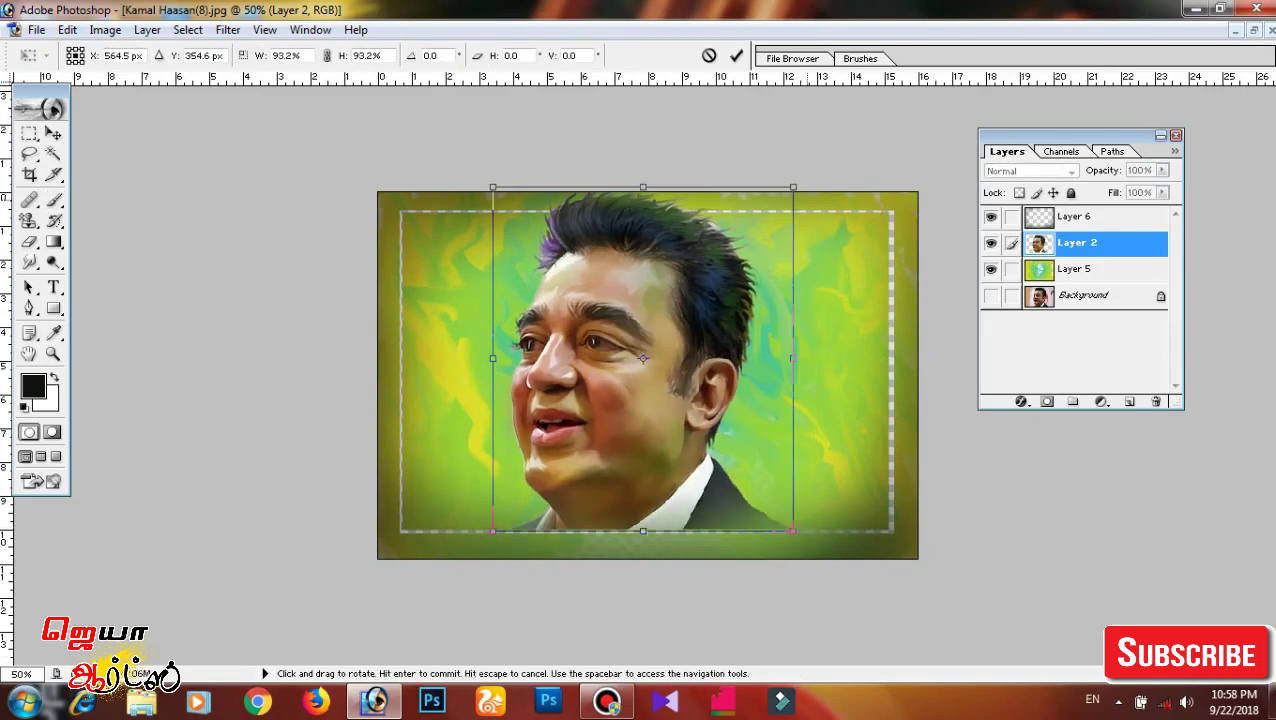
key(Return)
At 66.7% zoom, darken the bottom of the image with black on Layer 6.
key(ctrl+plus)
key(alt+bracketright)
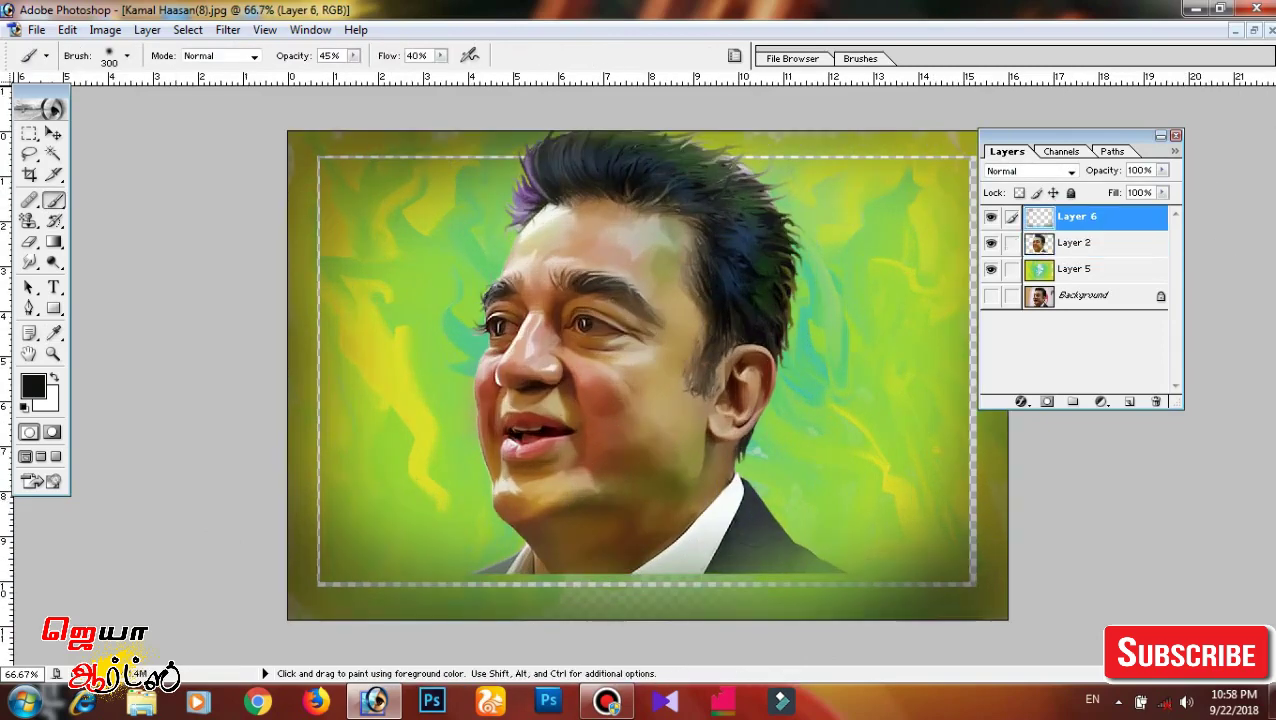
mouse_move(203, 525)
mouse_down()
mouse_move(621, 527)
mouse_move(313, 541)
mouse_move(678, 535)
mouse_up()
key(ctrl+bracketleft)
key(ctrl+bracketleft)
Darken the lower-left, top-left, top-right and right edges with black strokes.
key(ctrl+shift+bracketright)
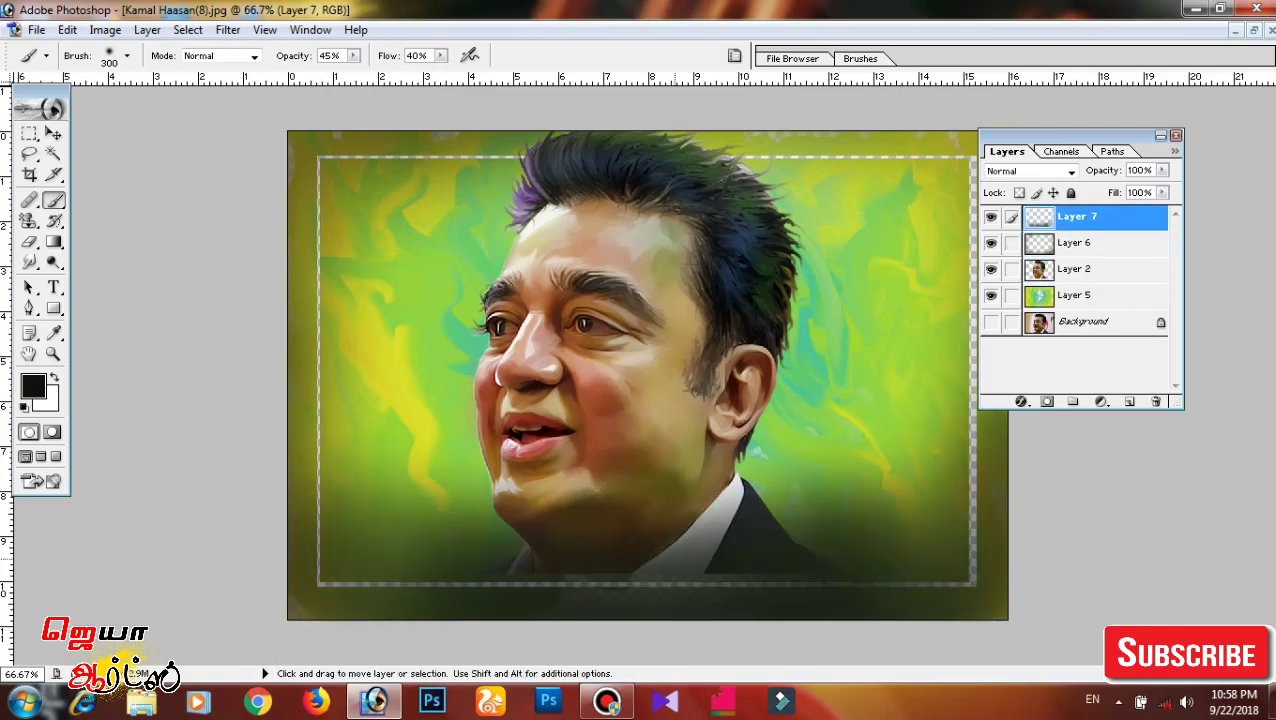
drag(328, 487, 905, 610)
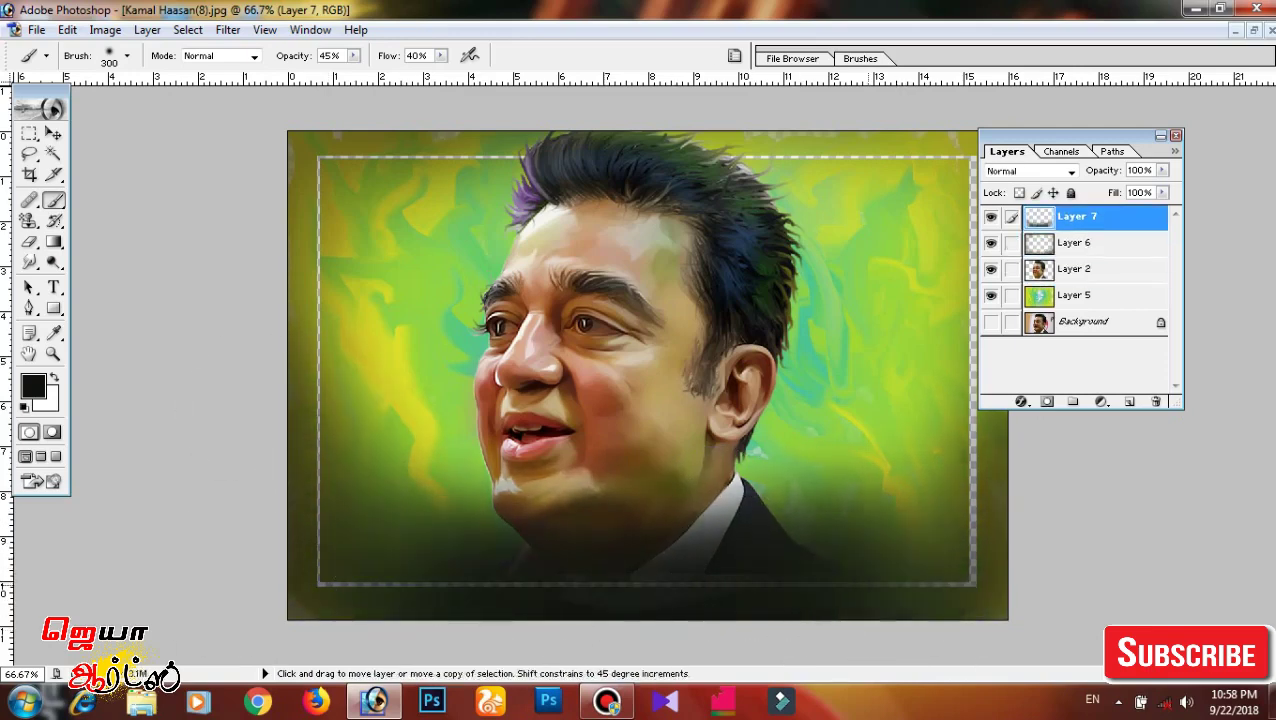
drag(521, 100, 400, 400)
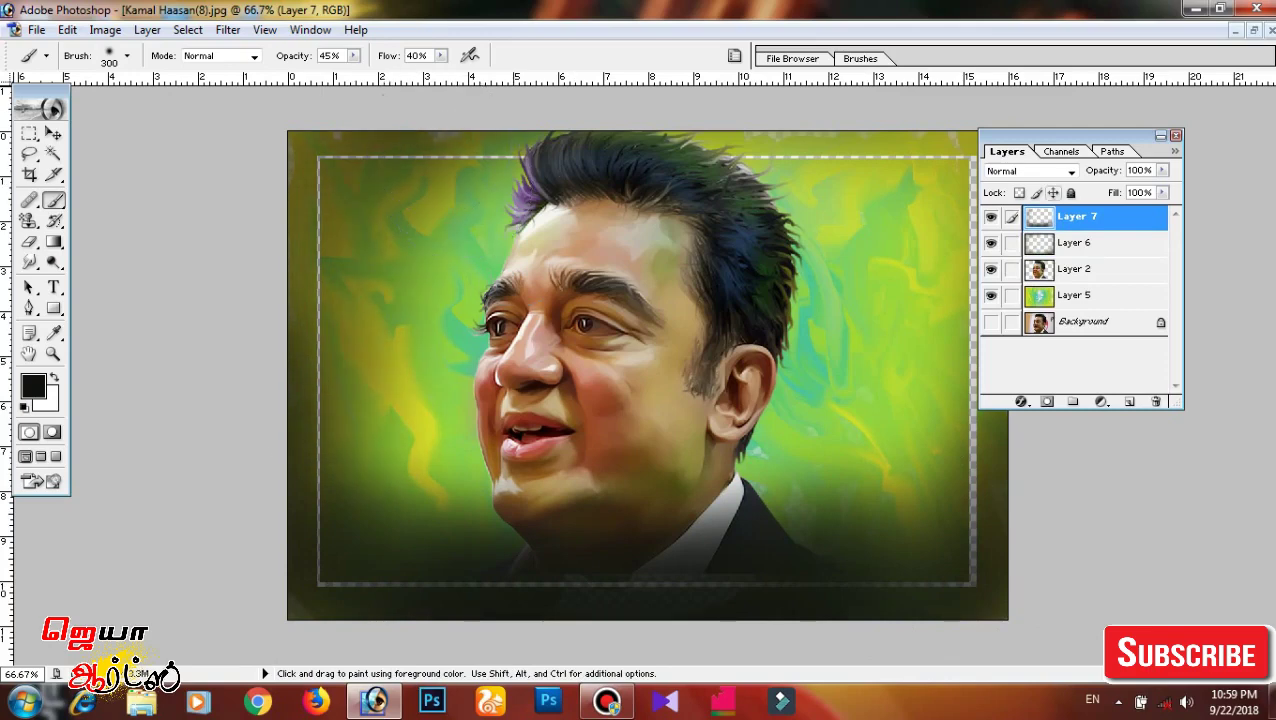
drag(700, 110, 910, 608)
drag(826, 498, 930, 200)
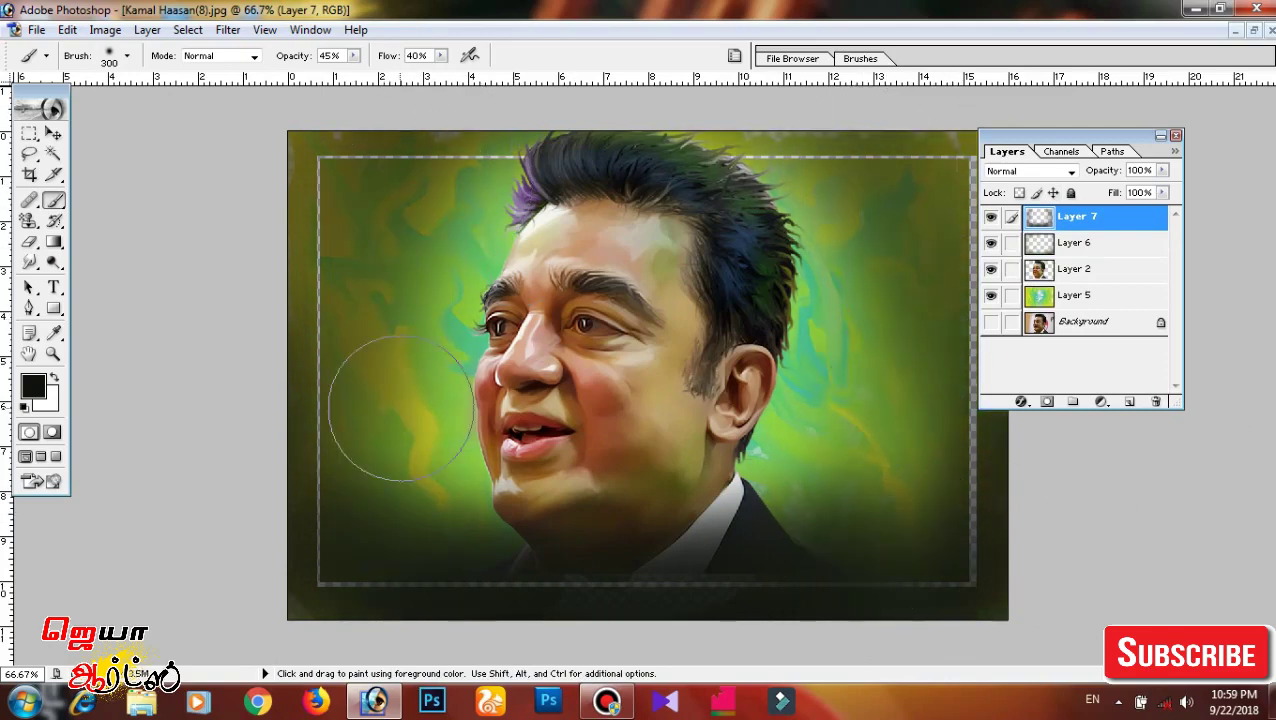
drag(911, 142, 890, 443)
drag(855, 128, 680, 318)
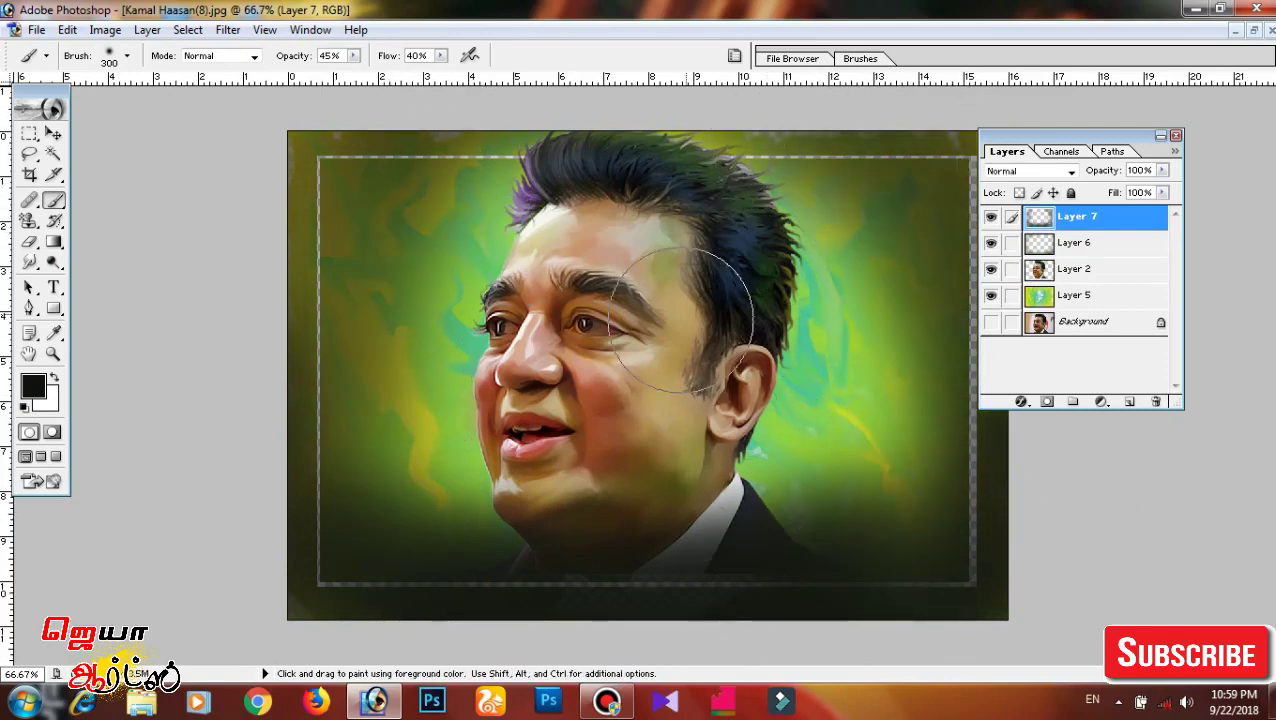
Add a white-filled layer just above Background and open the watermark file from New folder.
click(1129, 401)
click(33, 385)
click(823, 177)
click(1208, 137)
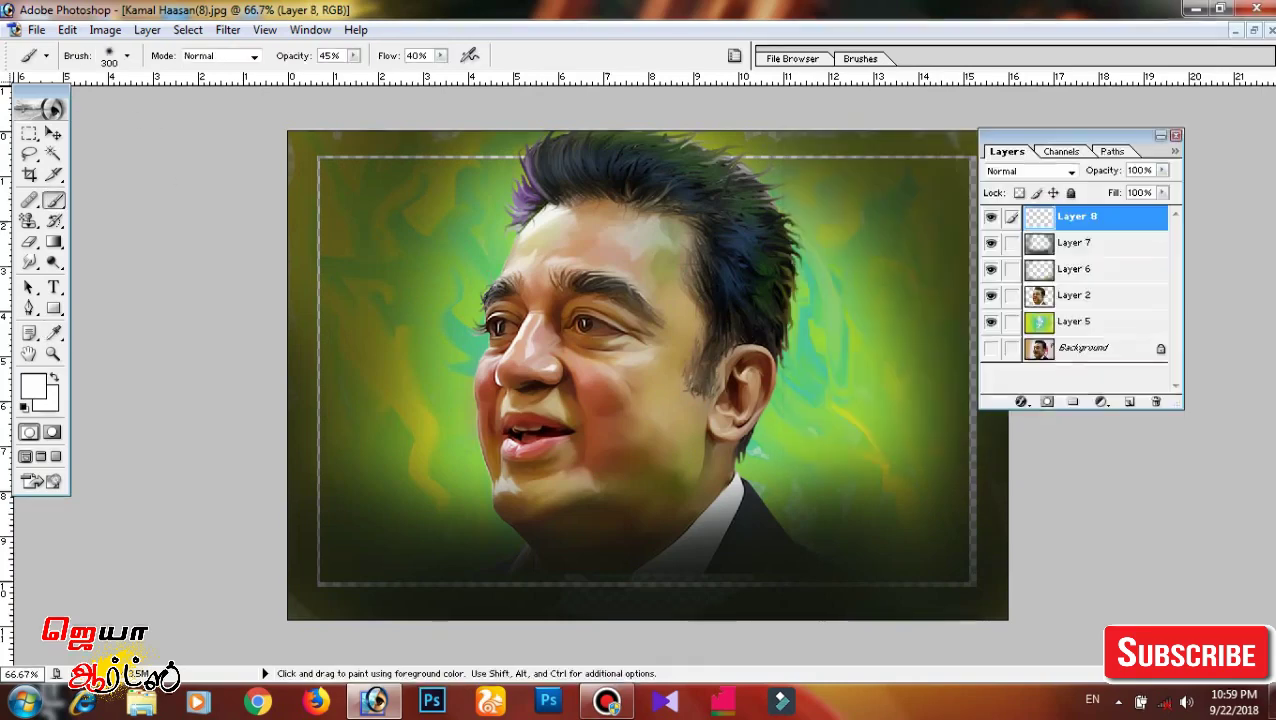
key(ctrl+d)
key(alt+BackSpace)
key(ctrl+shift+bracketleft)
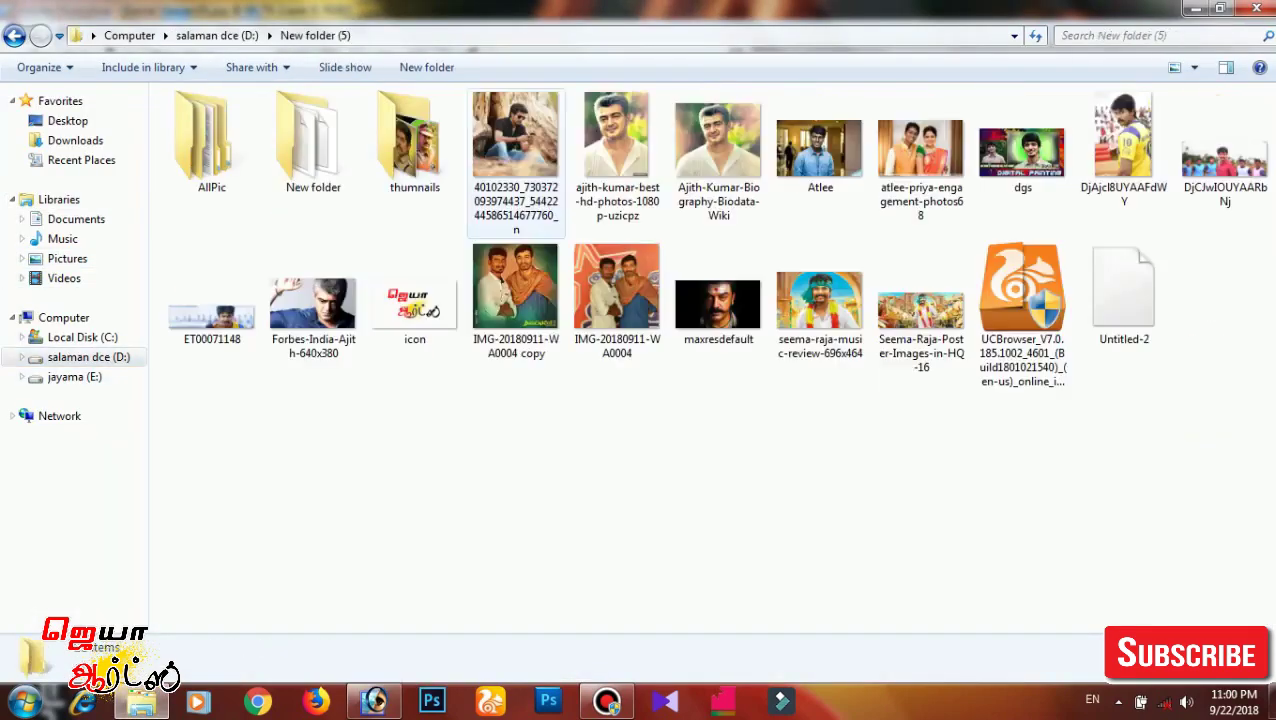
double_click(313, 140)
double_click(616, 410)
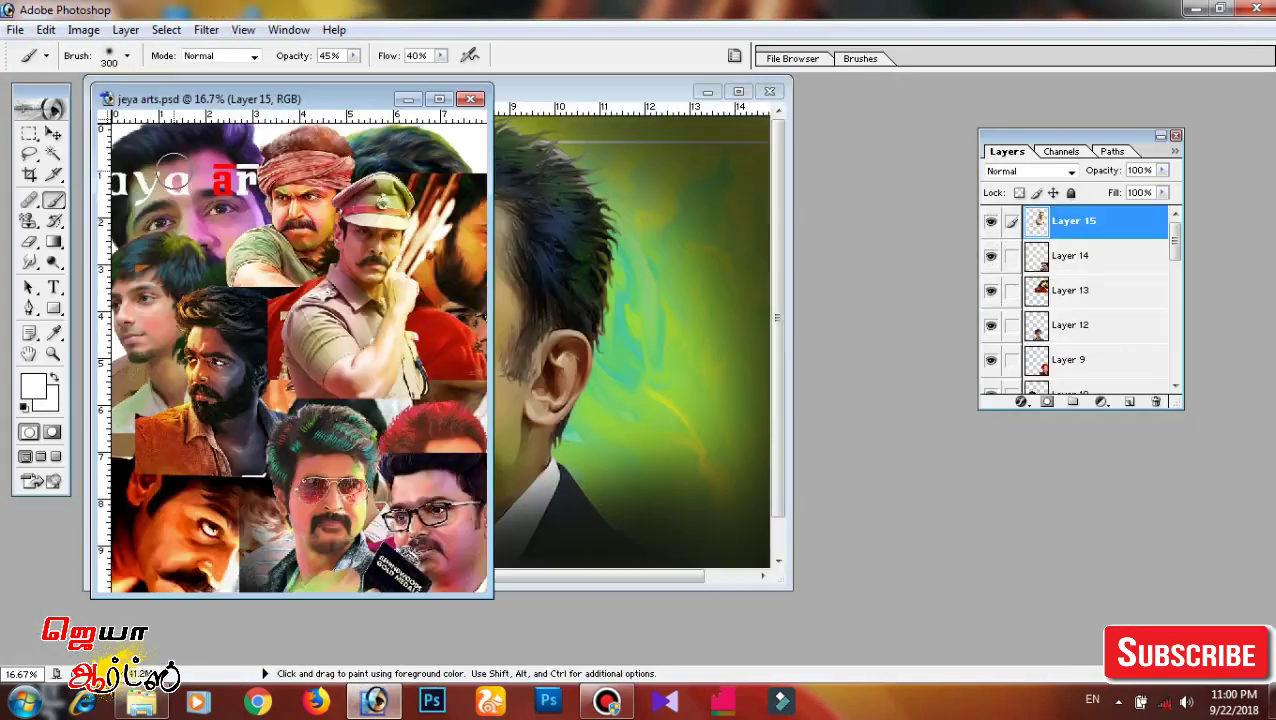
Select the jaya arts text layer, shrink it and move it lower.
right_click(184, 187)
click(236, 198)
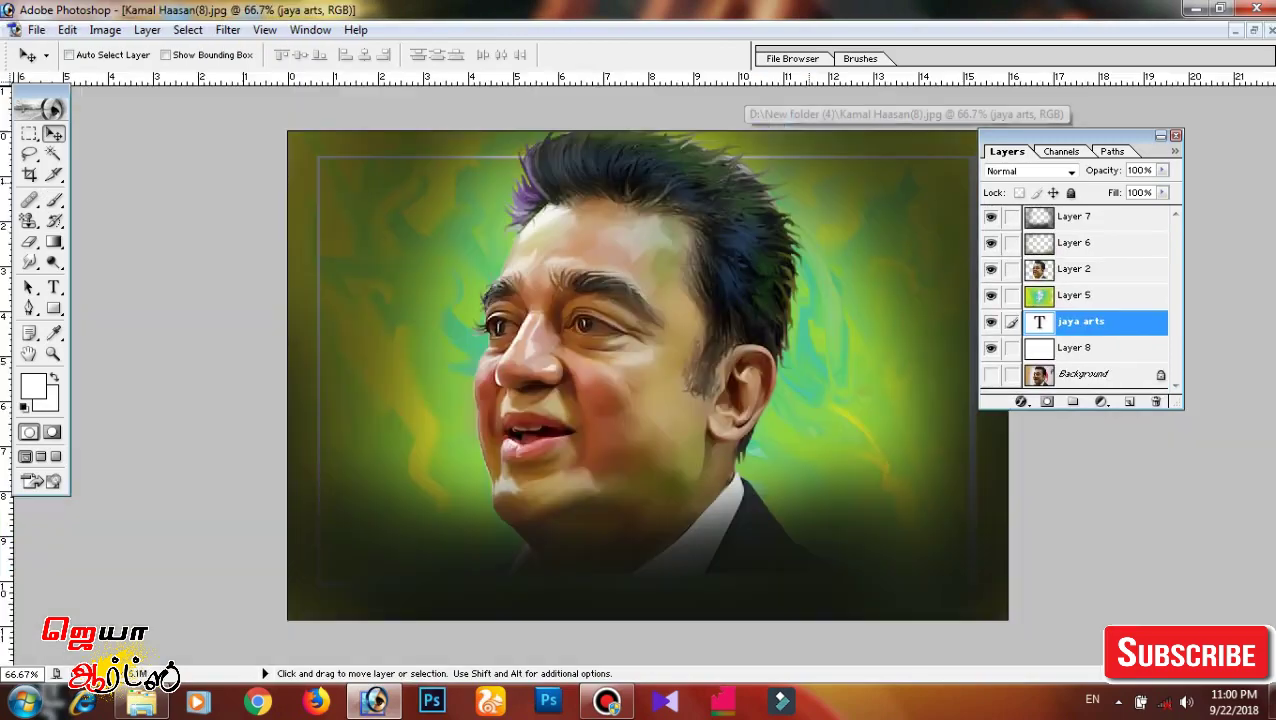
key(ctrl+t)
mouse_move(322, 157)
mouse_down()
mouse_move(895, 345)
mouse_move(445, 570)
mouse_move(676, 417)
mouse_move(934, 448)
mouse_up()
key(Return)
Place the vertical watermark on the right edge, scaled to about 72% then 84%.
key(ctrl+t)
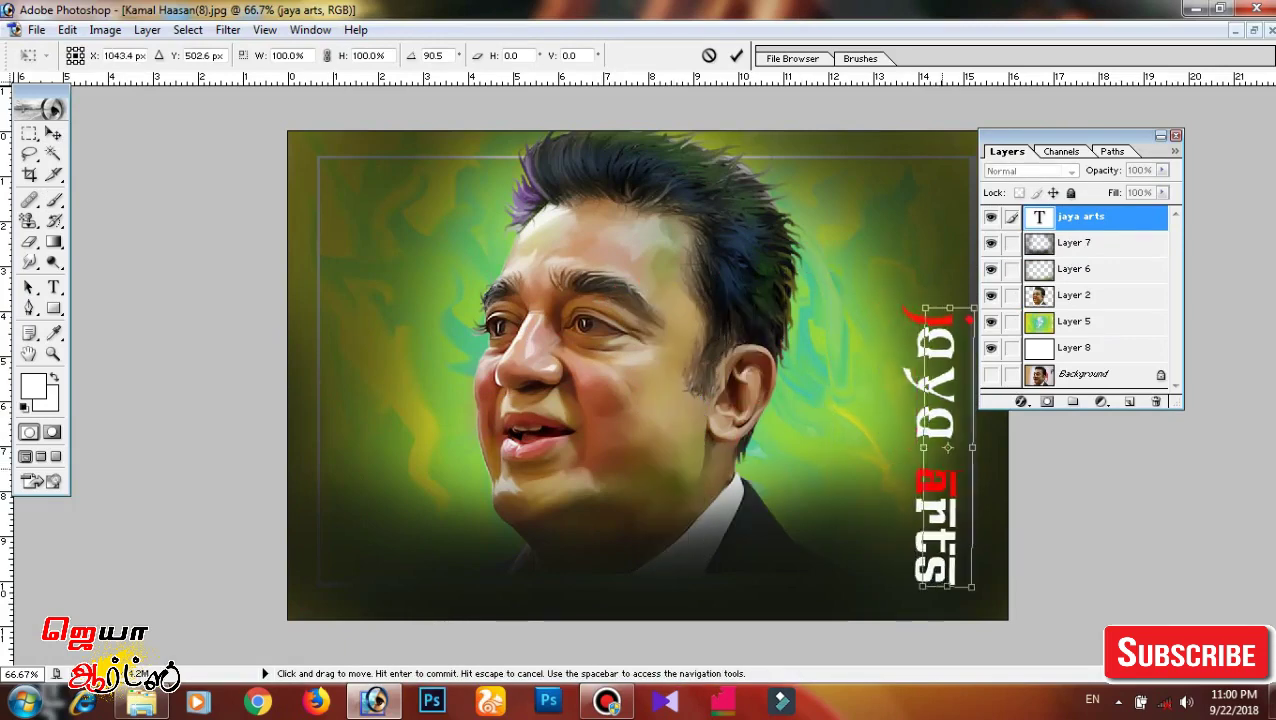
drag(1050, 136, 1145, 125)
drag(917, 308, 936, 412)
key(Return)
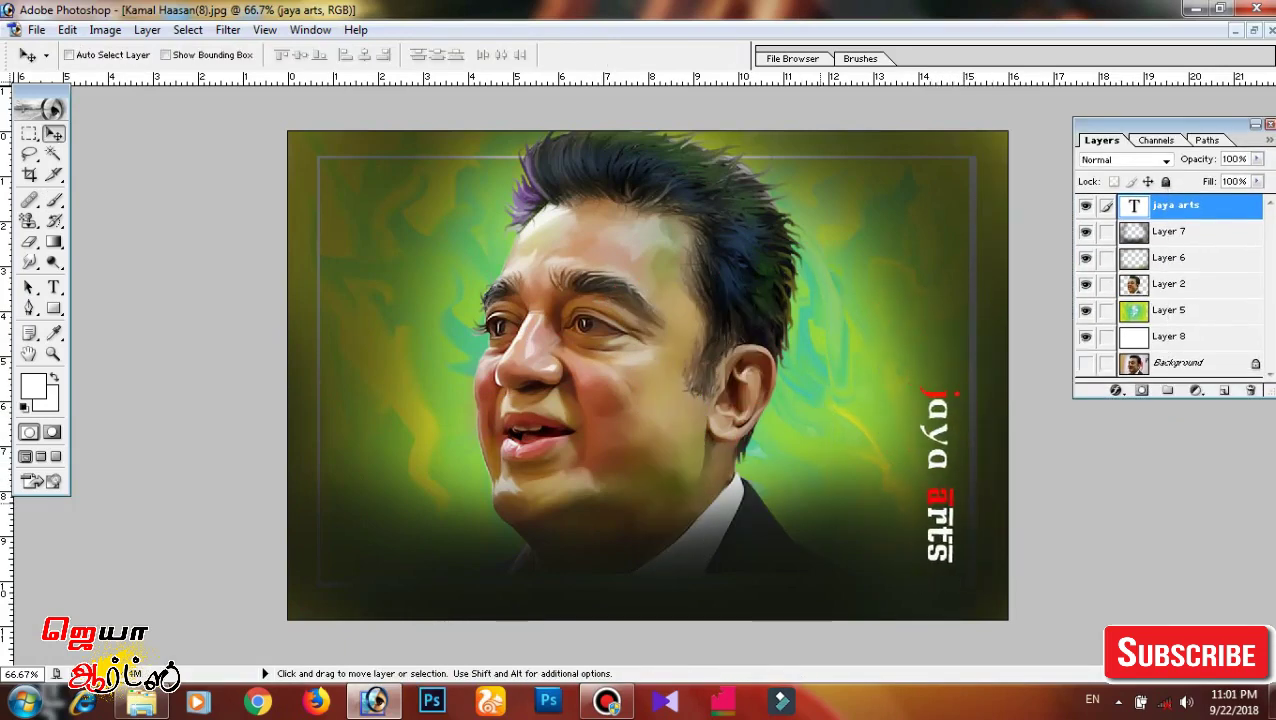
key(ctrl+t)
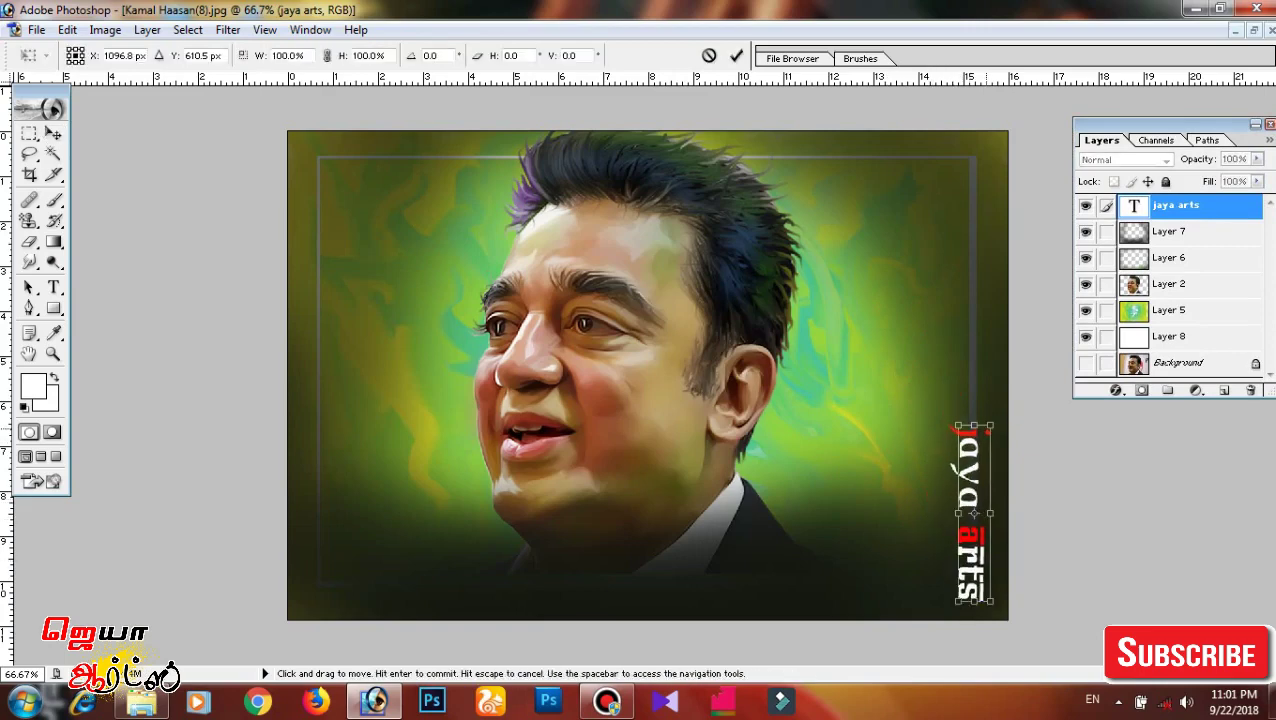
drag(971, 424, 971, 453)
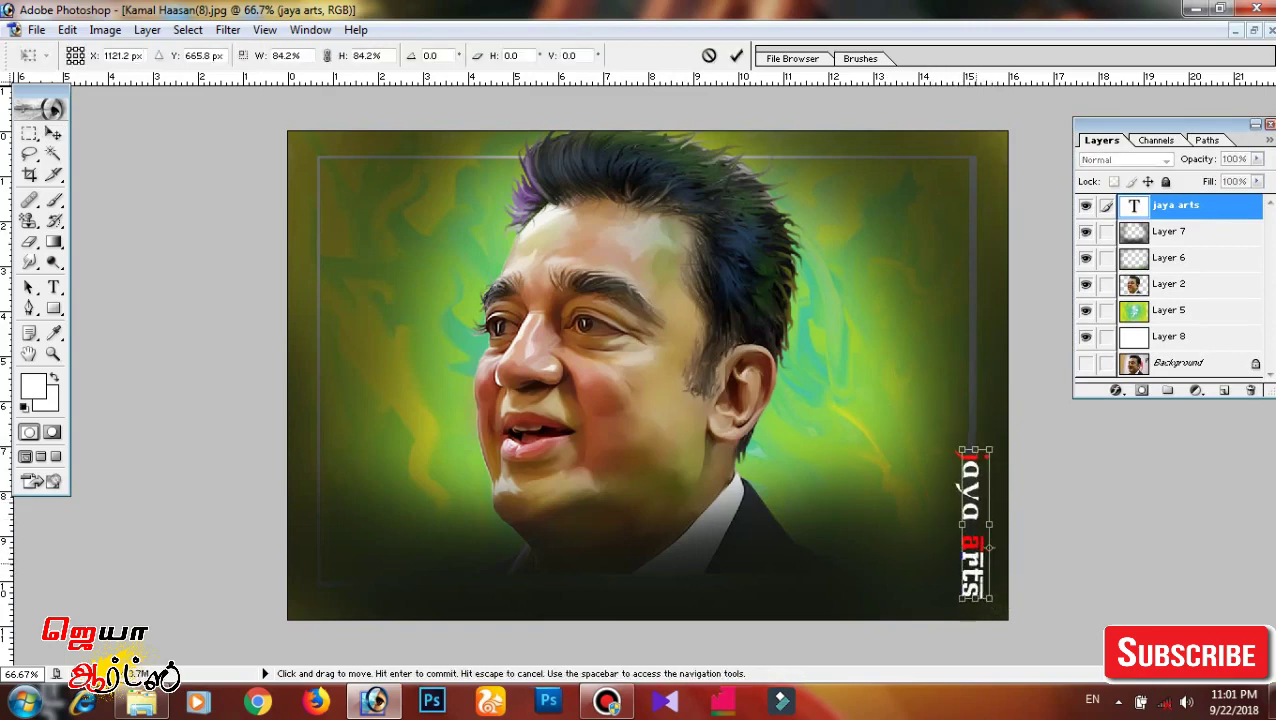
key(Return)
Keep the watermark layer on top, zoom out and bring up Save As.
key(ctrl+bracketleft)
key(ctrl+bracketright)
key(ctrl+minus)
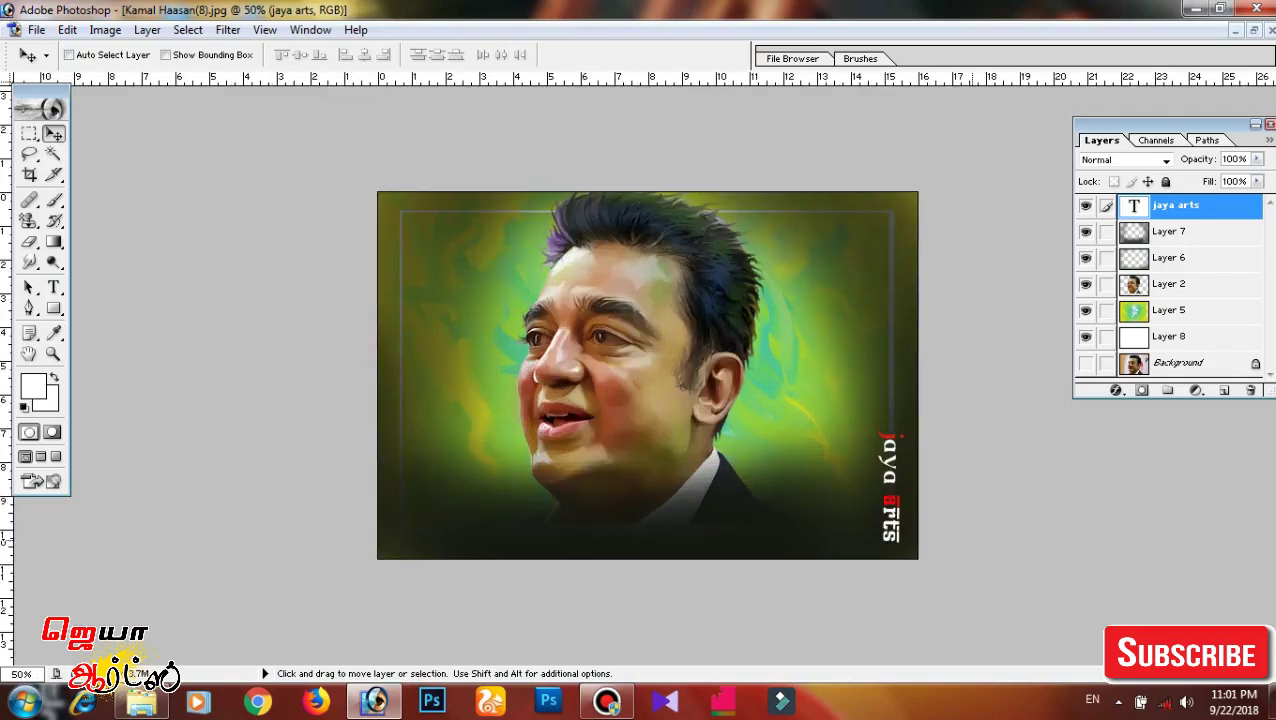
key(ctrl+shift+s)
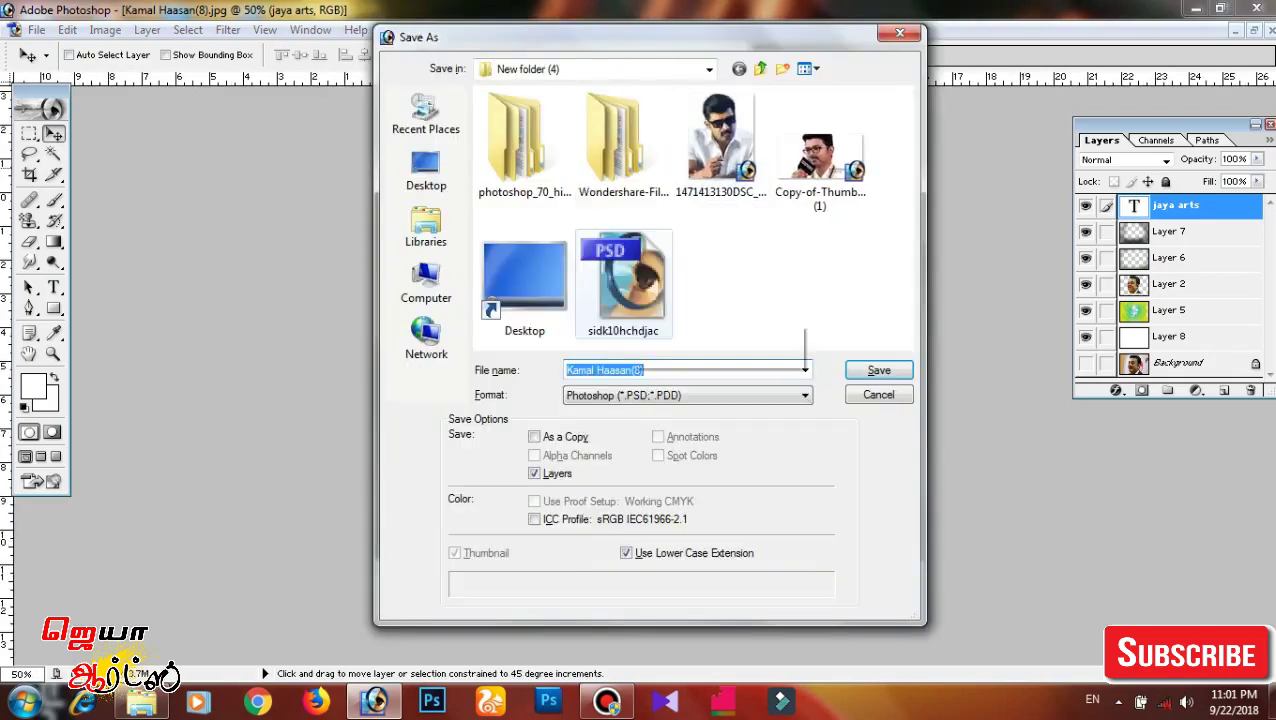